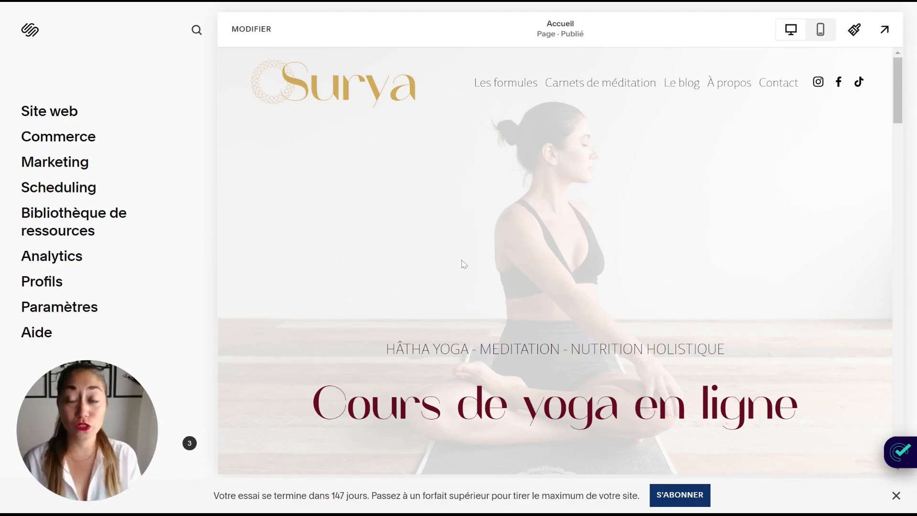
# Add a course page to the Hors navigation pages using the "Lancez votre entreprise de conseil" template.
pyautogui.click(50, 112)
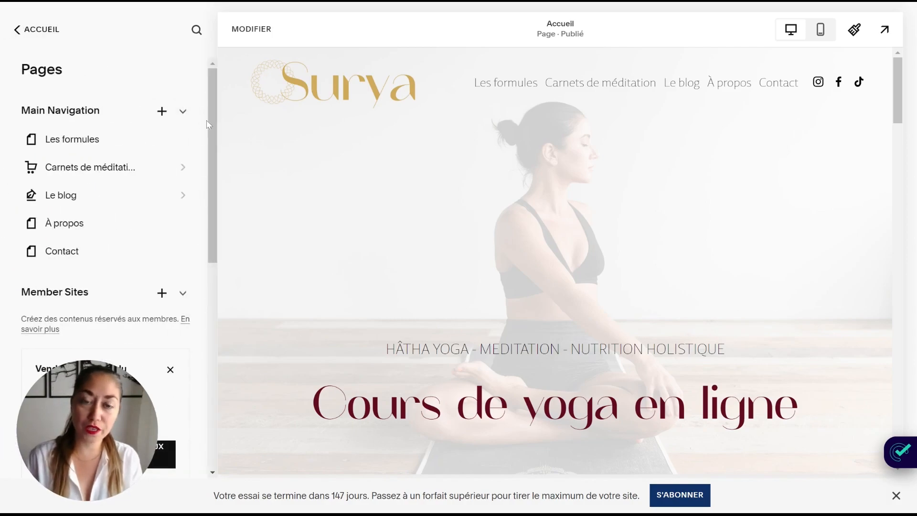
pyautogui.moveTo(212, 125); pyautogui.dragTo(239, 321)
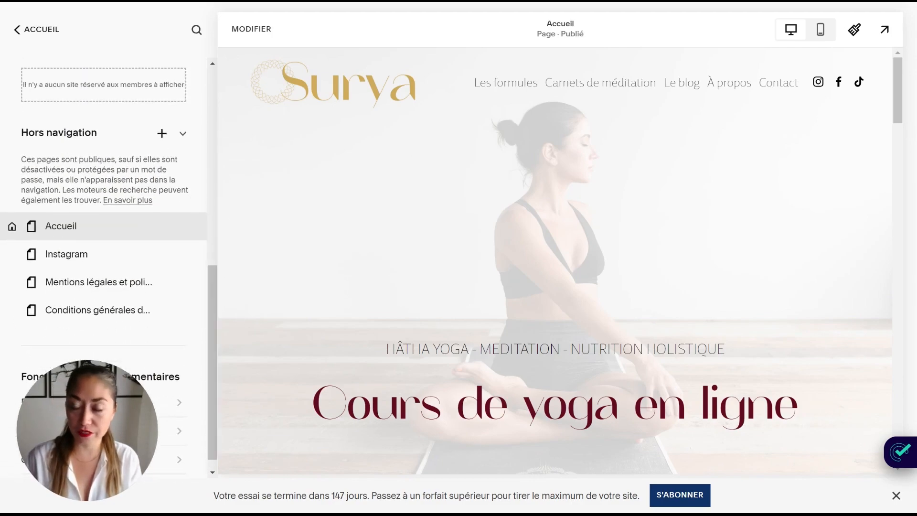
pyautogui.click(162, 134)
pyautogui.scroll(-2, 276, 286)
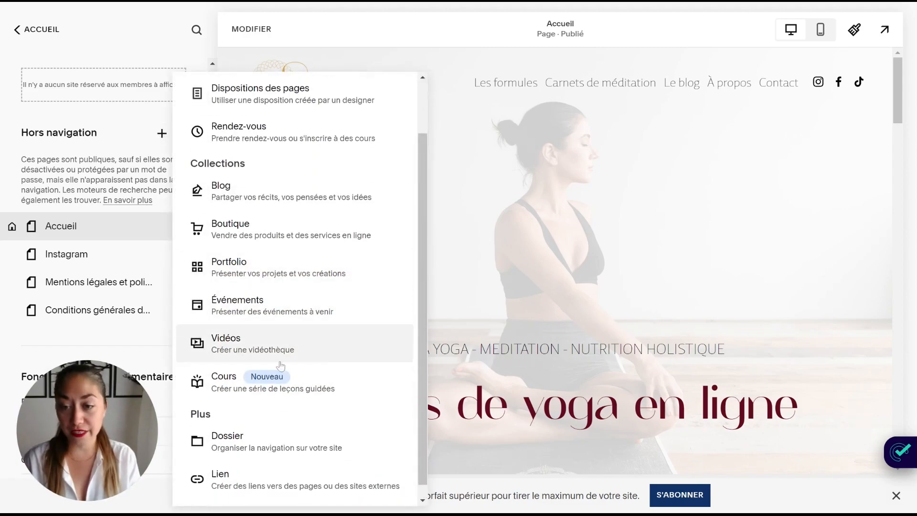
pyautogui.click(351, 386)
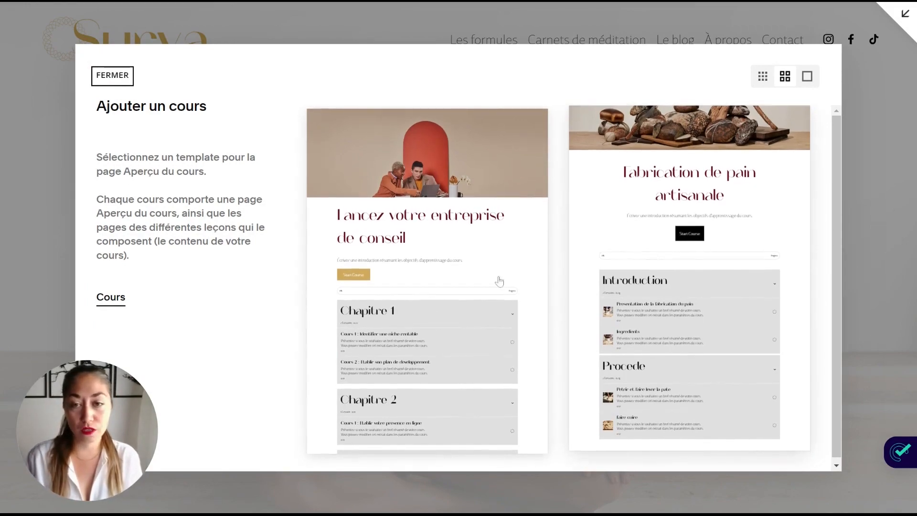
pyautogui.click(468, 250)
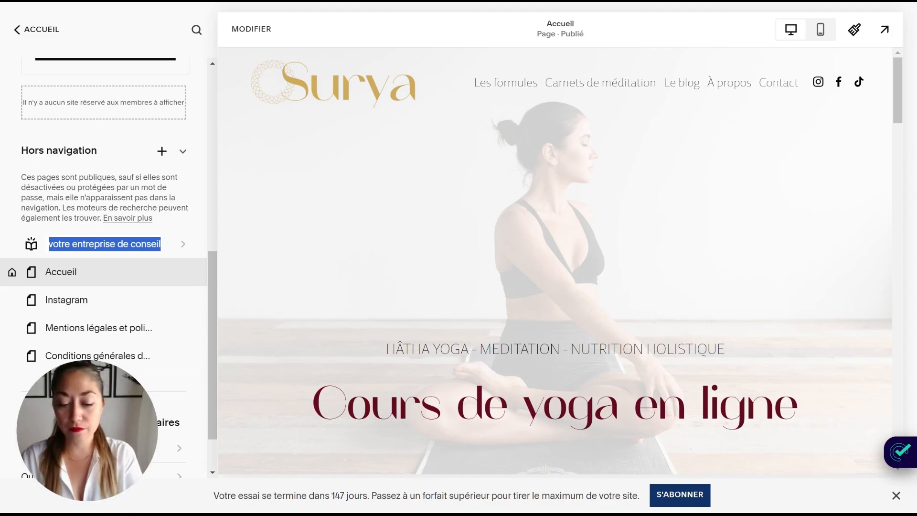
# Name the new course page "Hatha Yoga pour les débutants".
pyautogui.write('Hatha Yoga ')
pyautogui.write('pour les débutants')
pyautogui.press('Return')
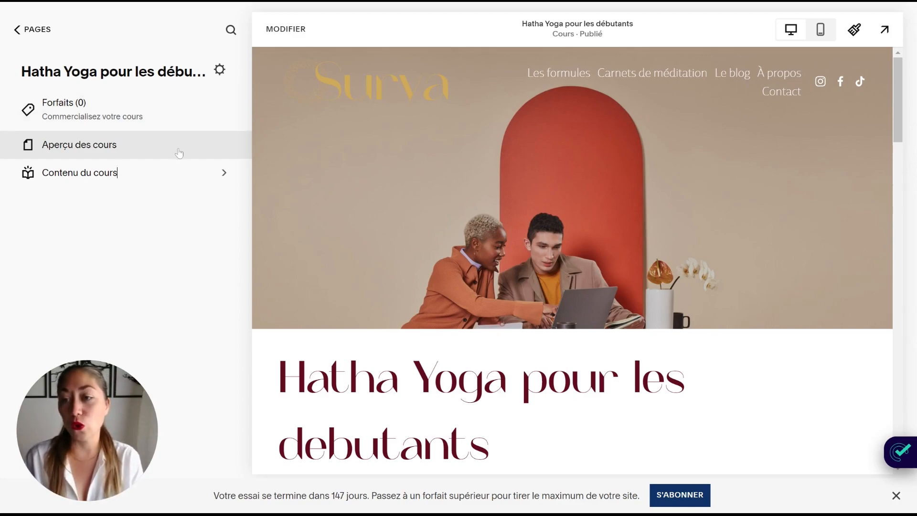
# Look through the course overview page and its list of chapters and lessons.
pyautogui.scroll(-4, 506, 225)
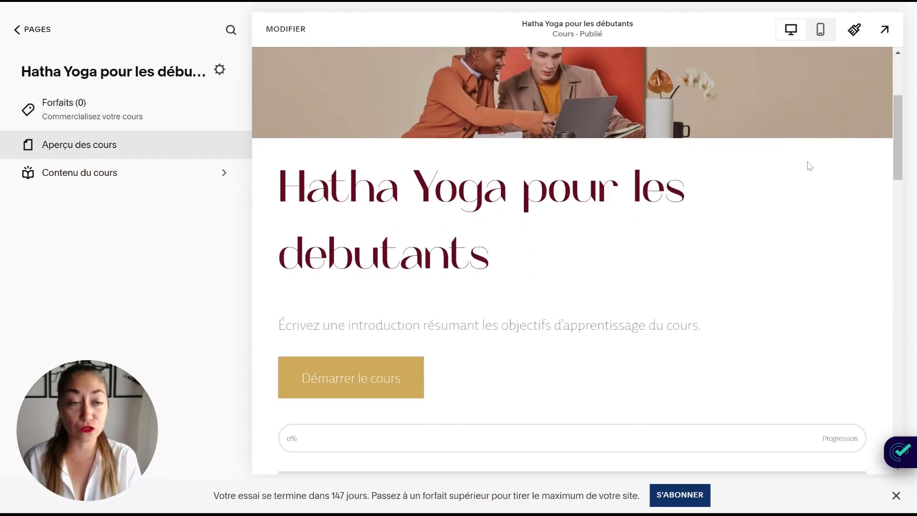
pyautogui.moveTo(899, 117); pyautogui.dragTo(907, 136)
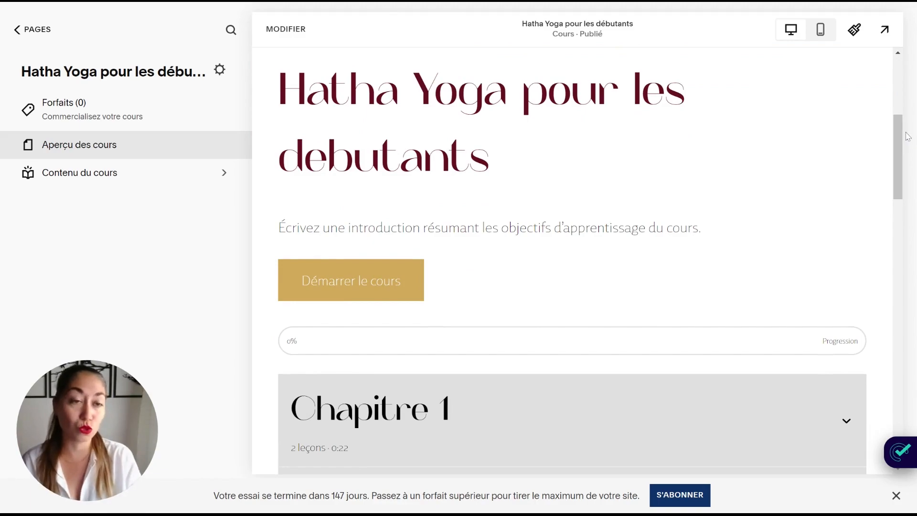
pyautogui.moveTo(907, 136); pyautogui.dragTo(915, 162)
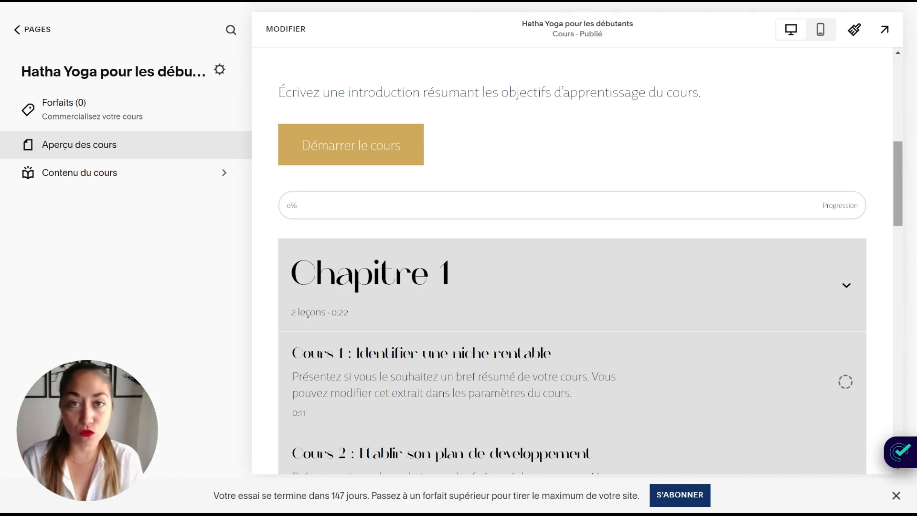
pyautogui.click(61, 180)
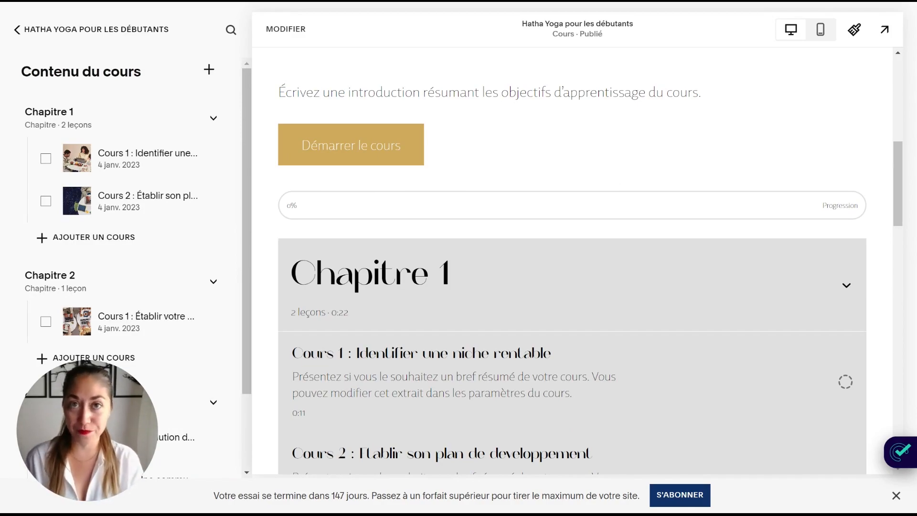
# In the course settings, enter a course summary beginning "Découvrez le chemin vers l'épanouissement physique et mental avec notre cursus en ligne de Hatha Yoga".
pyautogui.click(14, 31)
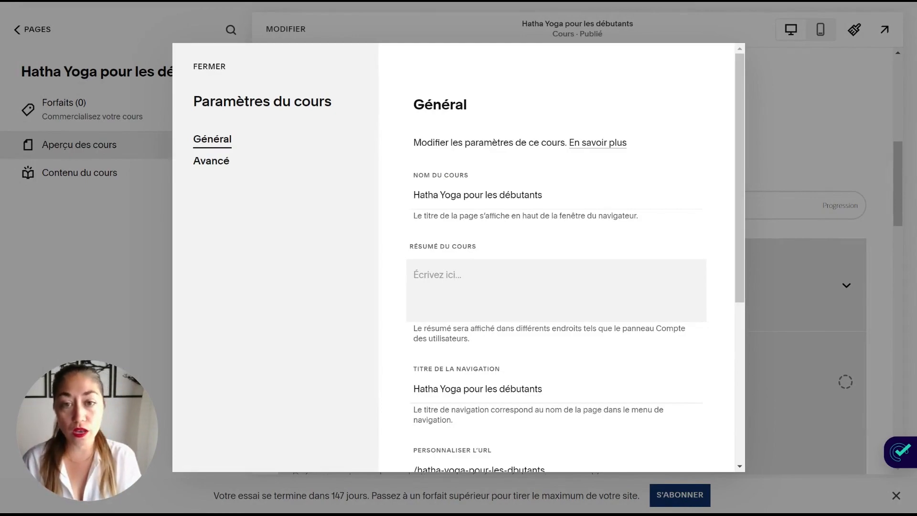
pyautogui.moveTo(544, 195); pyautogui.dragTo(399, 196)
pyautogui.click(477, 198)
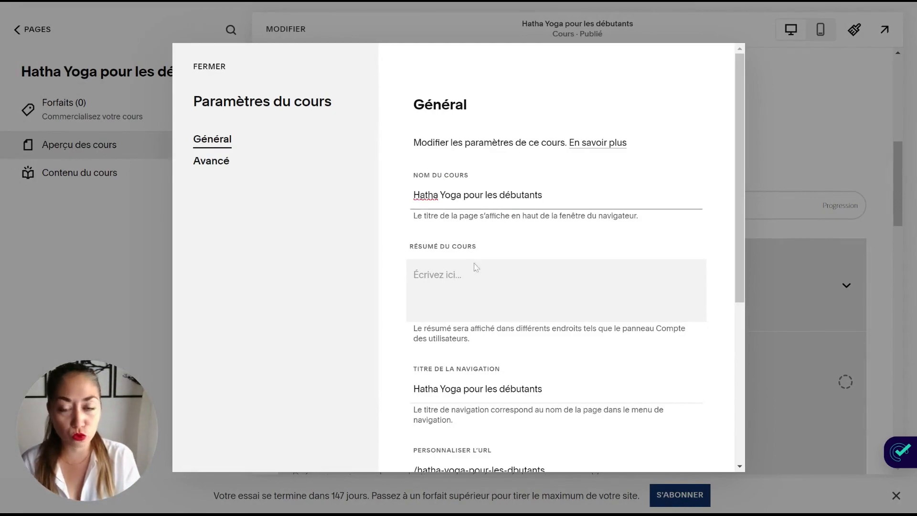
pyautogui.click(478, 282)
pyautogui.click(476, 247)
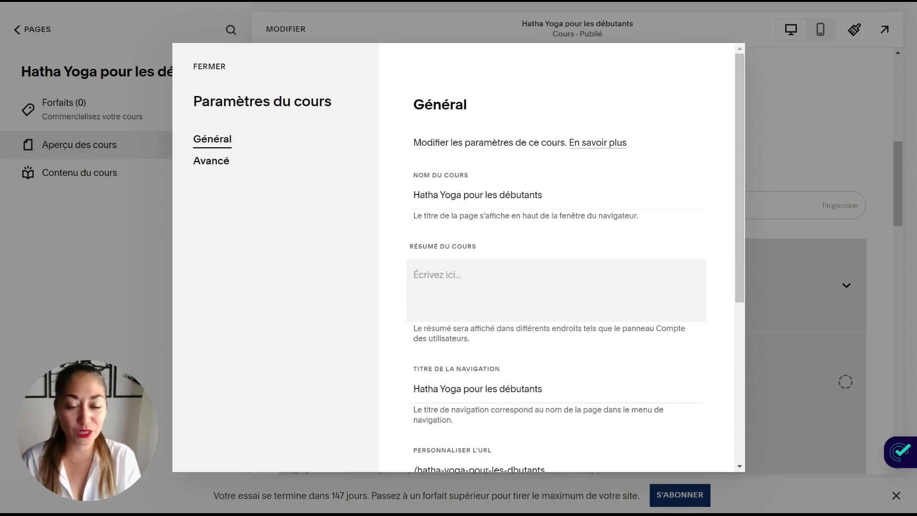
pyautogui.click(528, 292)
pyautogui.write("Découvrez le chemin vers l'épanouissement physique et mental avec notre cursus en ligne de Hatha Yoga conçu spécialement pour les débutants. À travers une série de vidéos instructives et de documents PDF détaillés, vous serez guidé pas à pas dans cette pratique millénaire qui favorise la souplesse, la force et la sérénité intérieure. Que vous cherchiez à développer une routine de bien-être ou à explorer le monde du yoga, notre programme vous offre les bases essentielles pour commencer votre voyage vers une meilleure santé et un équilibre harmonieux.")
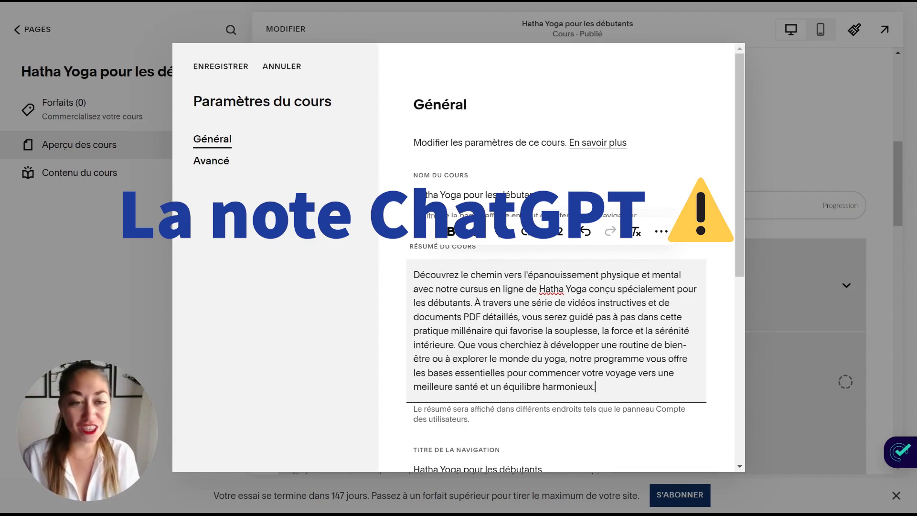
# Correct the course's URL slug to /hatha-yoga-pour-les-debutants.
pyautogui.moveTo(738, 200); pyautogui.dragTo(761, 320)
pyautogui.click(542, 243)
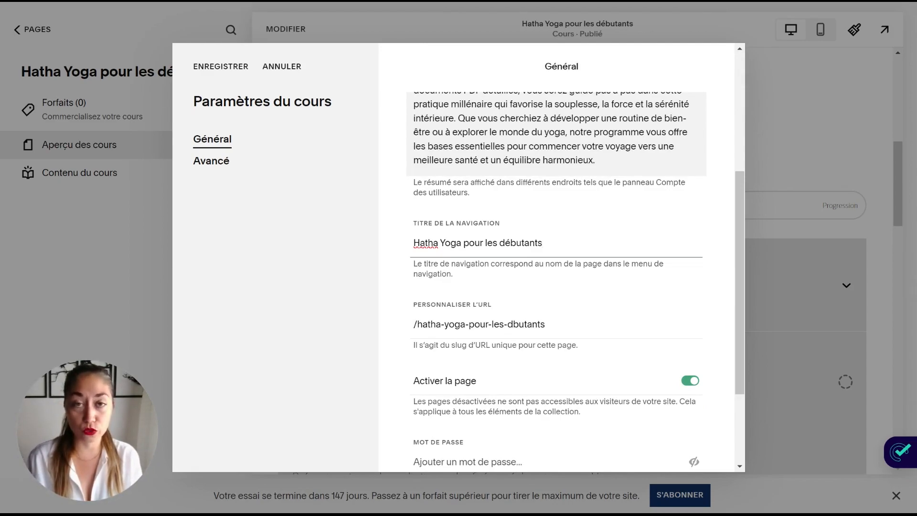
pyautogui.click(625, 325)
pyautogui.click(513, 325)
pyautogui.write('e')
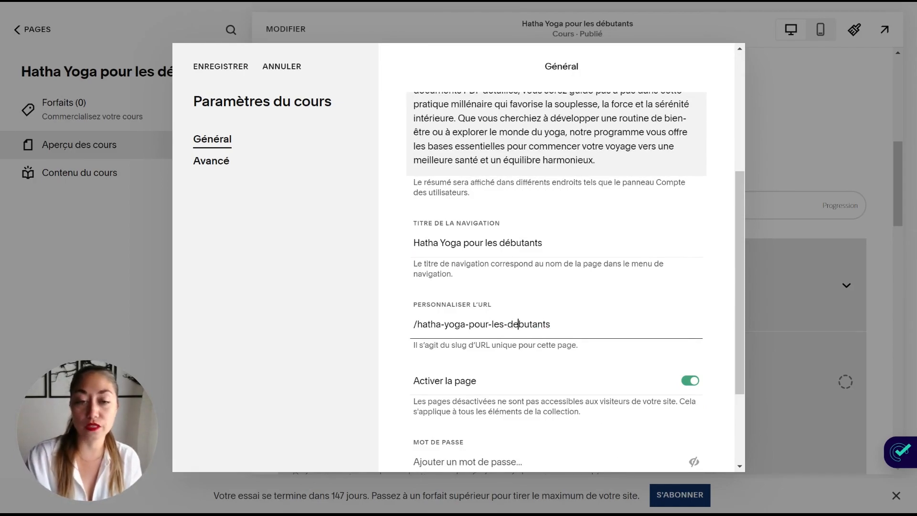
pyautogui.click(551, 325)
pyautogui.click(625, 359)
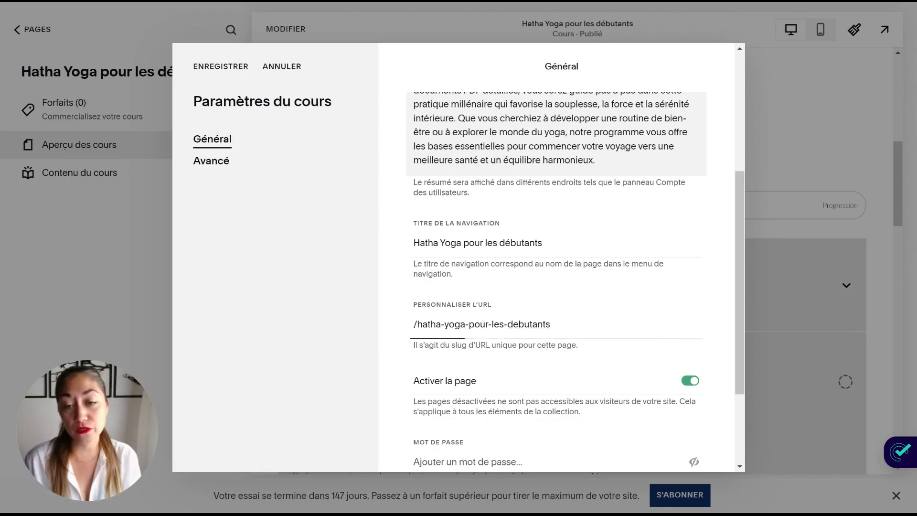
pyautogui.moveTo(552, 325); pyautogui.dragTo(415, 325)
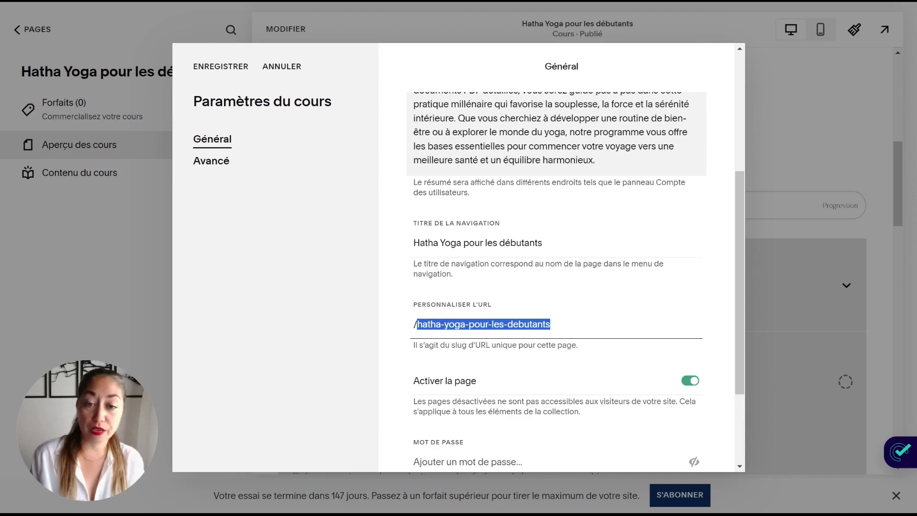
pyautogui.click(552, 324)
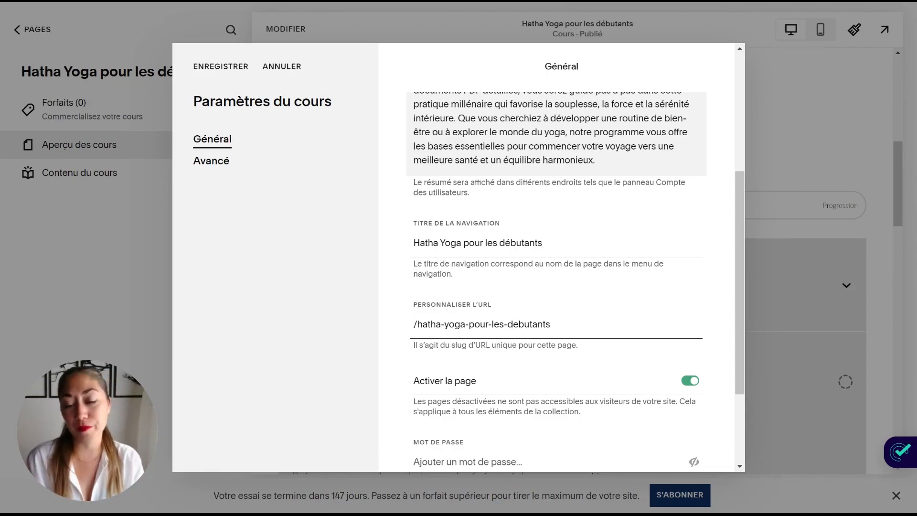
# Check the advanced course settings and save the course settings.
pyautogui.moveTo(738, 258); pyautogui.dragTo(753, 148)
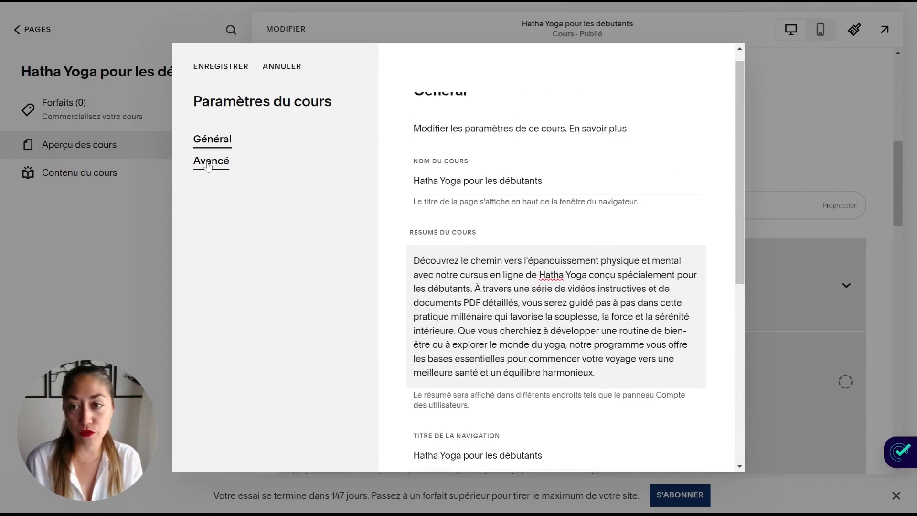
pyautogui.click(211, 160)
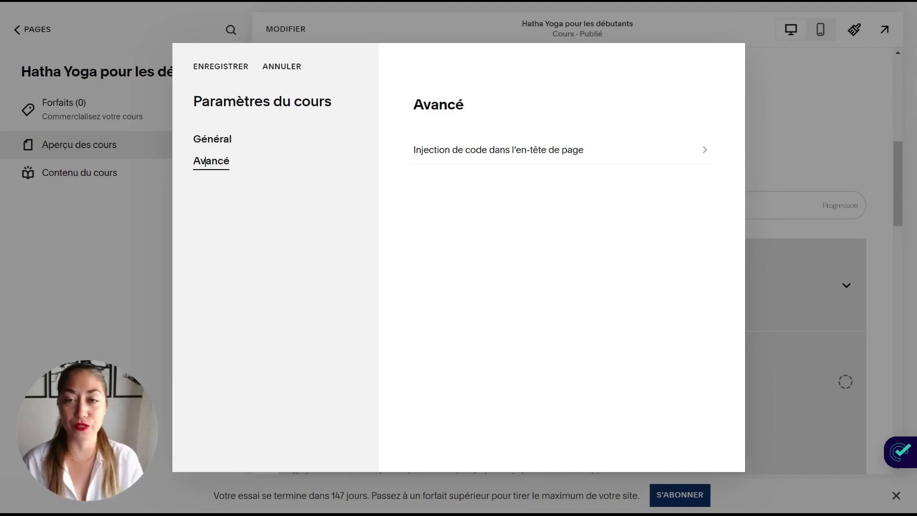
pyautogui.click(221, 67)
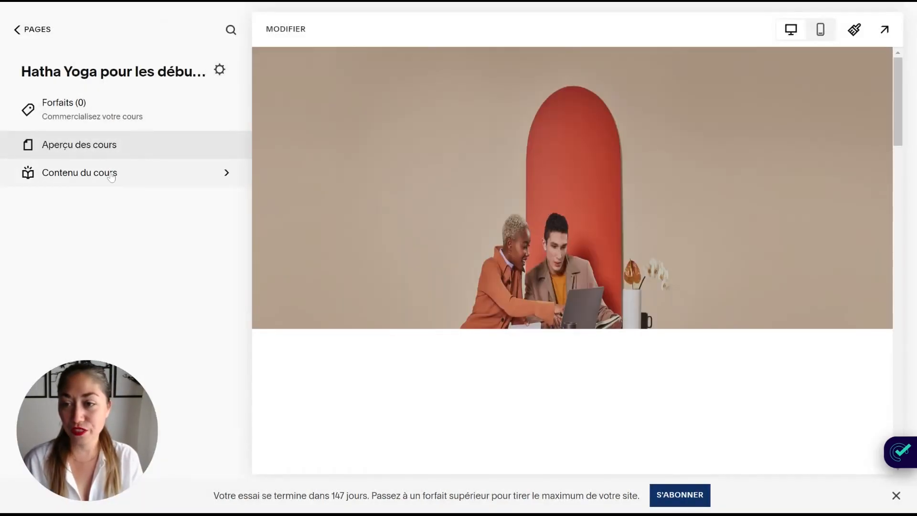
# Add a chapter titled "Chapitre 4" to the course content.
pyautogui.click(121, 181)
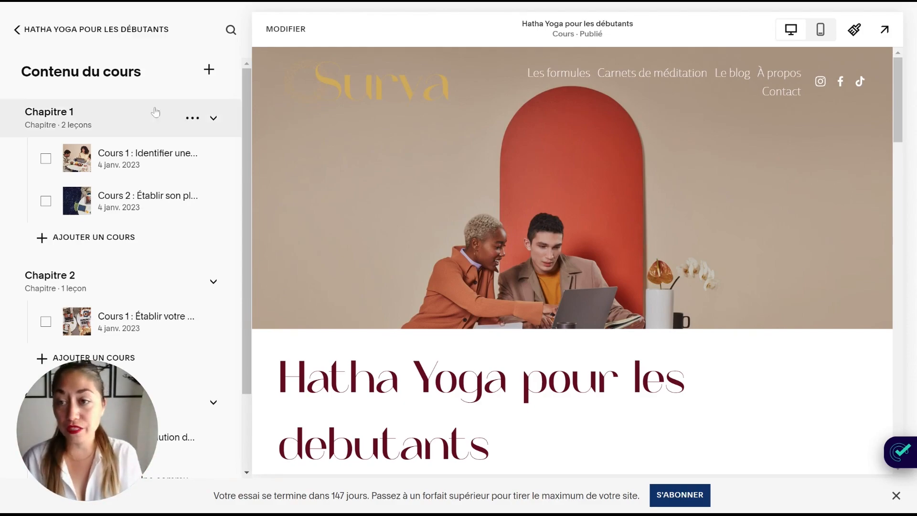
pyautogui.scroll(-2, 240, 231)
pyautogui.scroll(2, 241, 205)
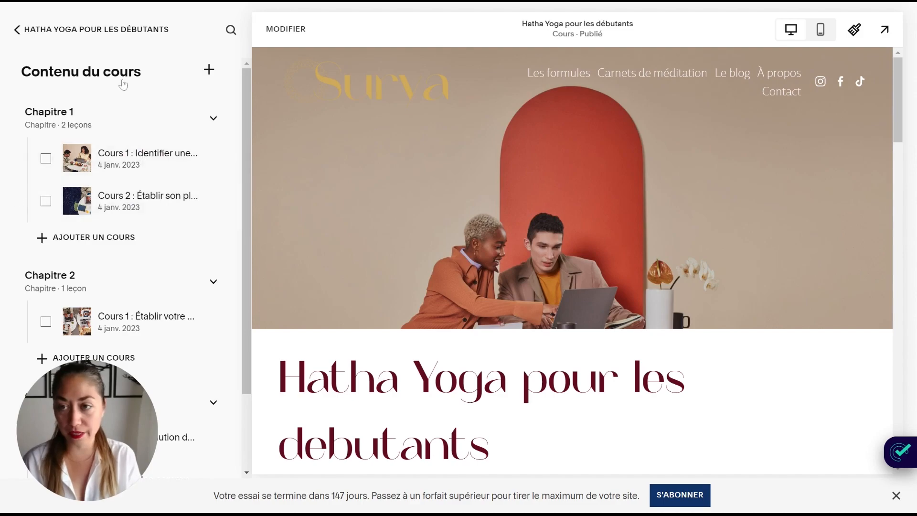
pyautogui.click(210, 69)
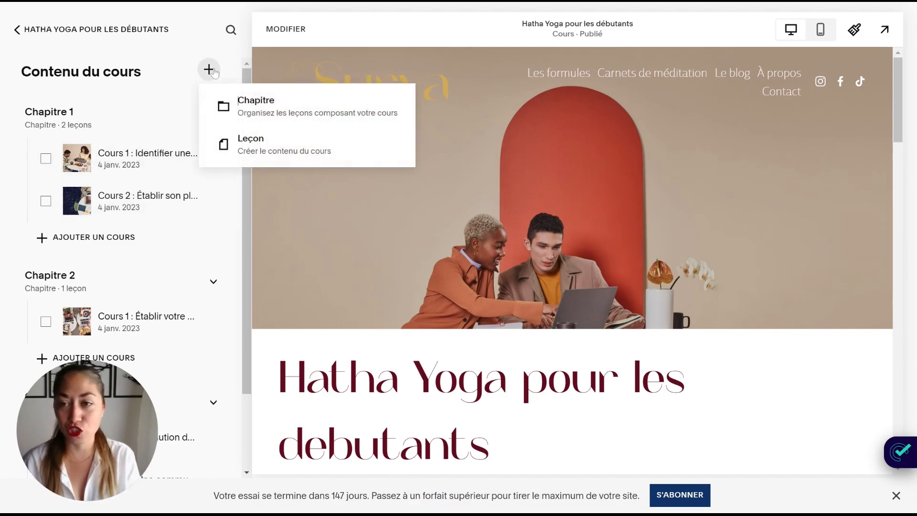
pyautogui.click(224, 105)
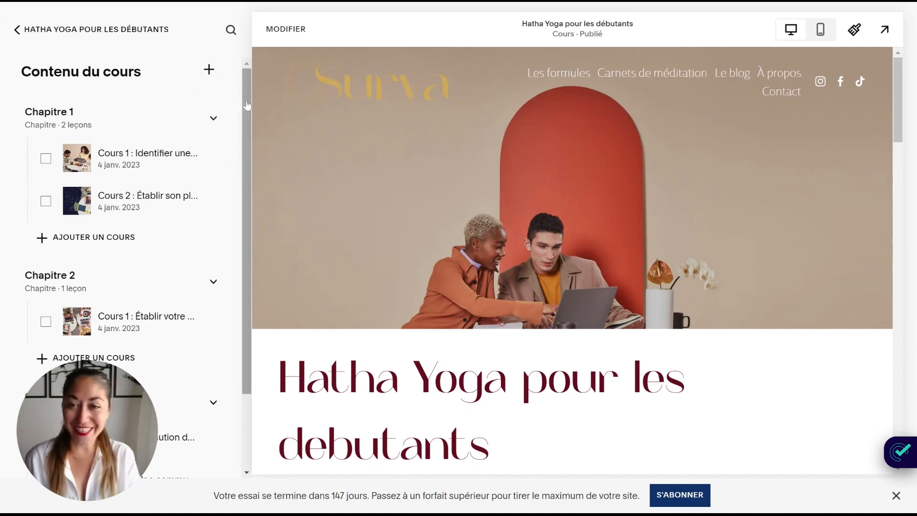
pyautogui.press('BackSpace')
pyautogui.press('BackSpace')
pyautogui.press('BackSpace')
pyautogui.press('BackSpace')
pyautogui.press('BackSpace')
pyautogui.press('BackSpace')
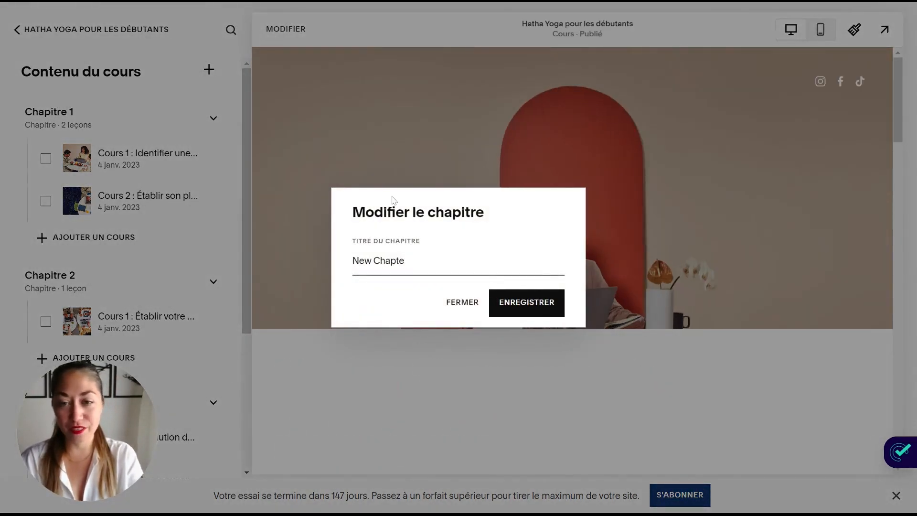
pyautogui.press('BackSpace')
pyautogui.press('BackSpace')
pyautogui.press('BackSpace')
pyautogui.press('BackSpace')
pyautogui.press('BackSpace')
pyautogui.write('Chapitre 4')
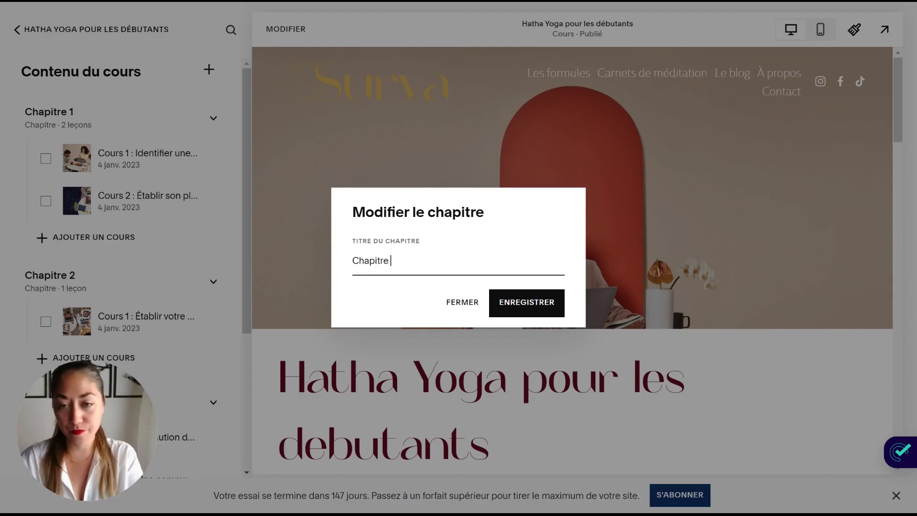
pyautogui.click(534, 307)
pyautogui.scroll(-5, 210, 262)
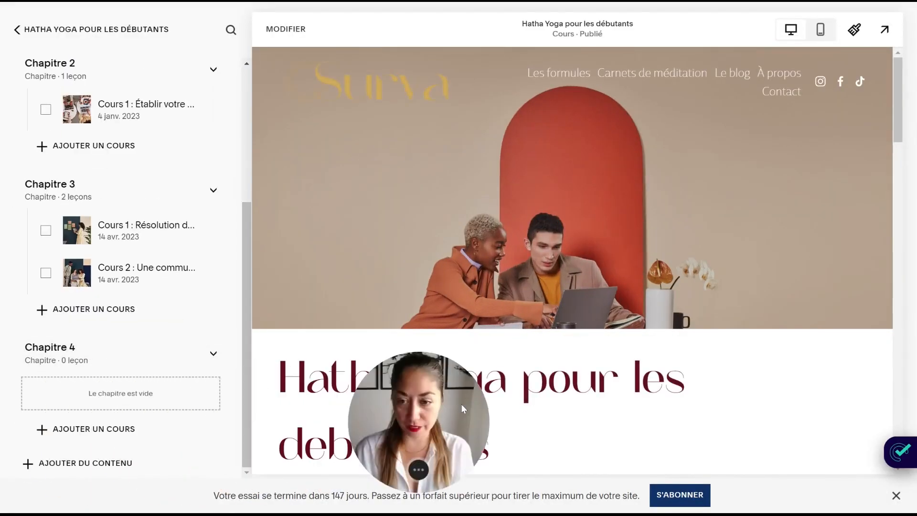
# Add a lesson to Chapitre 4 with the title "Intégrer la yoga à sa routine matinale".
pyautogui.moveTo(834, 415); pyautogui.dragTo(859, 417)
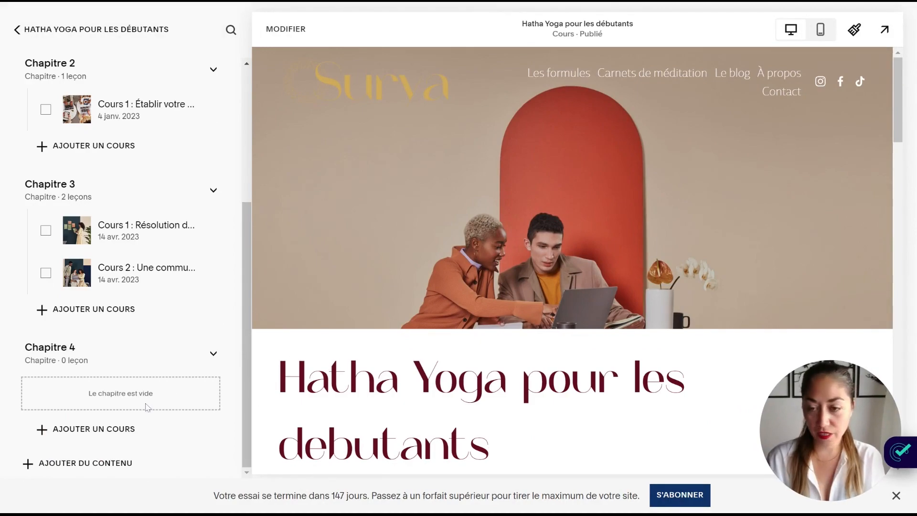
pyautogui.moveTo(99, 343)
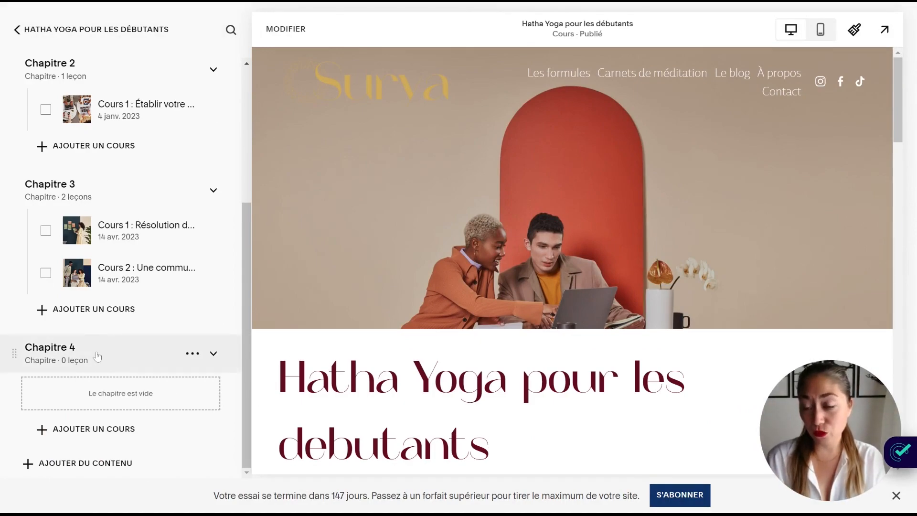
pyautogui.click(98, 435)
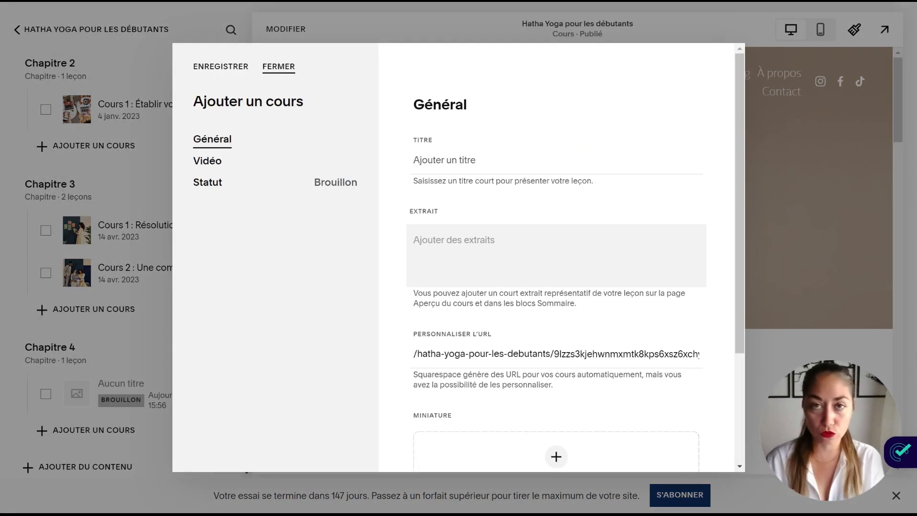
pyautogui.click(415, 160)
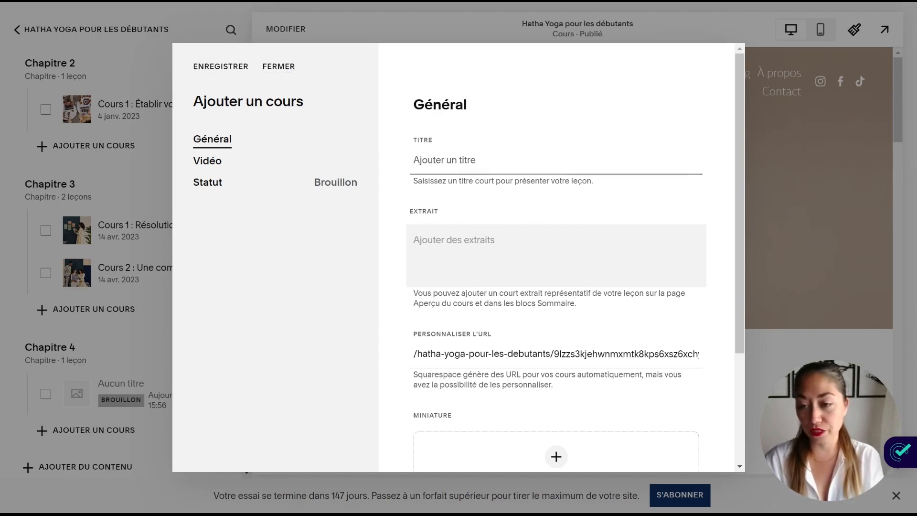
pyautogui.write('Intégrer la yoga à sa routine matinale')
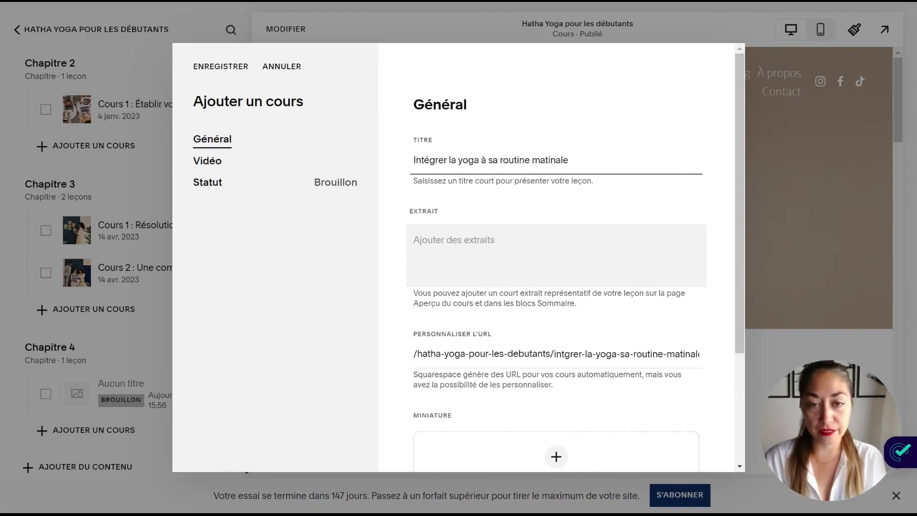
# Correct the misspelled "intgrer" in the new lesson's custom URL to "integrer".
pyautogui.click(414, 240)
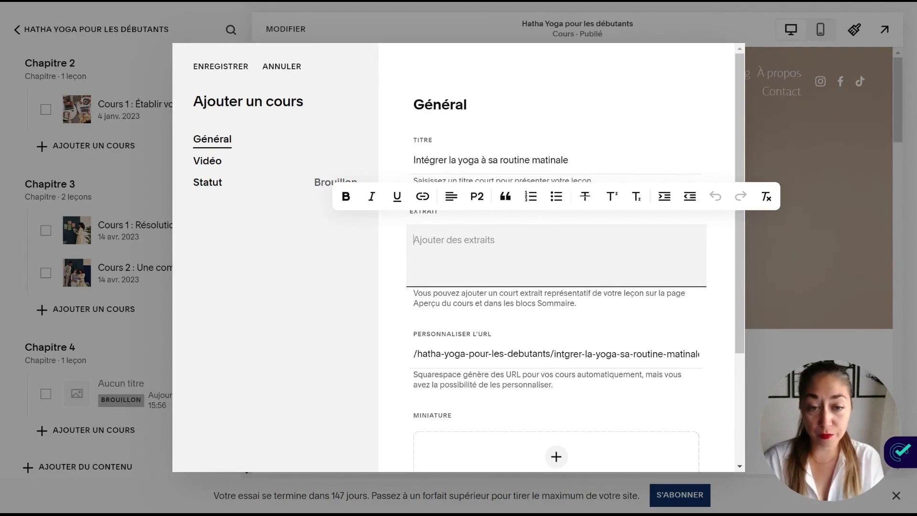
pyautogui.moveTo(657, 355); pyautogui.dragTo(711, 359)
pyautogui.click(633, 354)
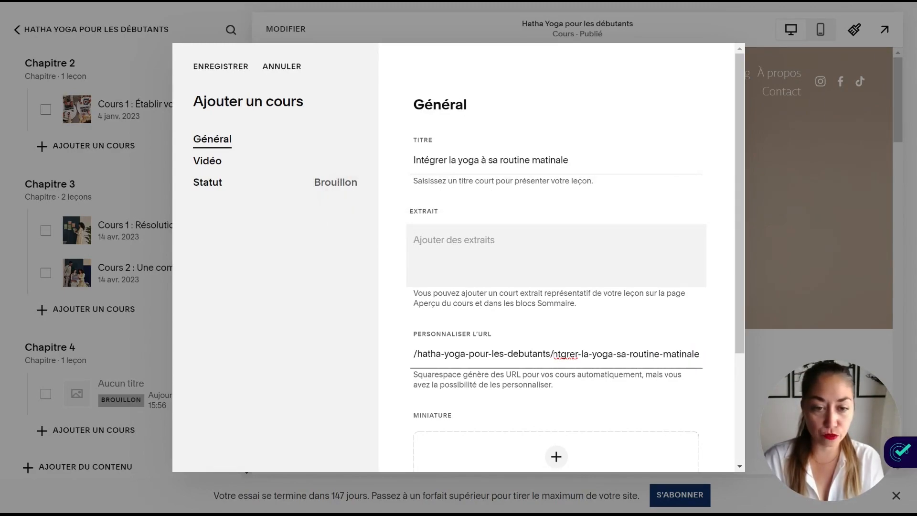
pyautogui.write('i')
pyautogui.doubleClick(565, 355)
pyautogui.click(564, 355)
pyautogui.write('e')
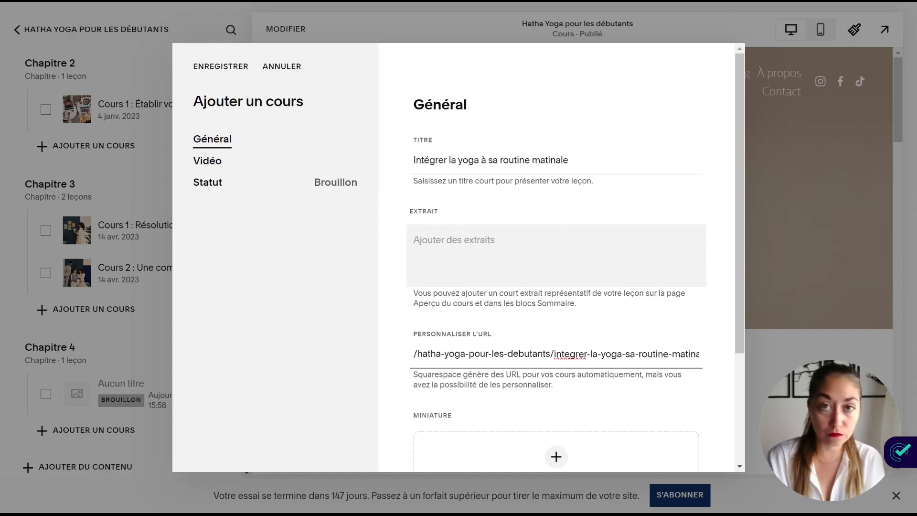
# Remove "la-" from the lesson's URL, making it /hatha-yoga-pour-les-debutants/integrer-yoga-sa-routine-matinale.
pyautogui.moveTo(584, 354); pyautogui.dragTo(697, 354)
pyautogui.click(669, 354)
pyautogui.click(591, 353)
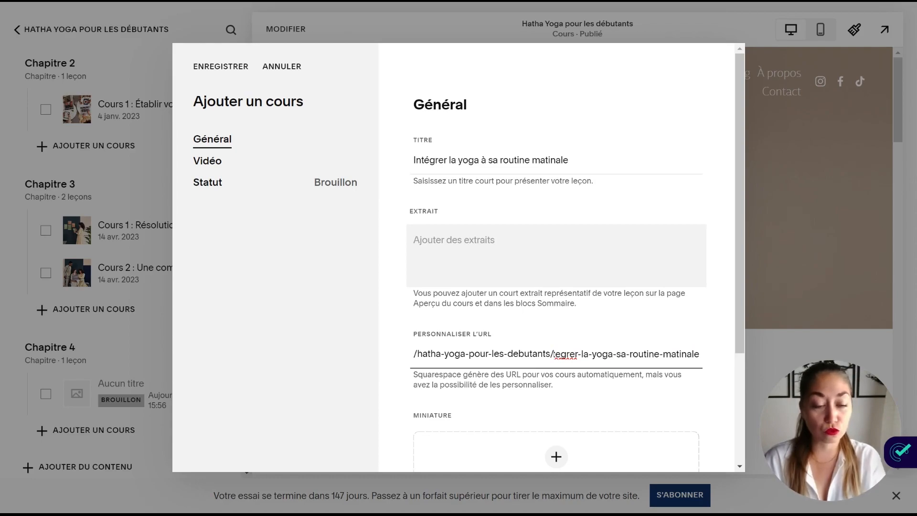
pyautogui.press('BackSpace')
pyautogui.press('BackSpace')
pyautogui.press('BackSpace')
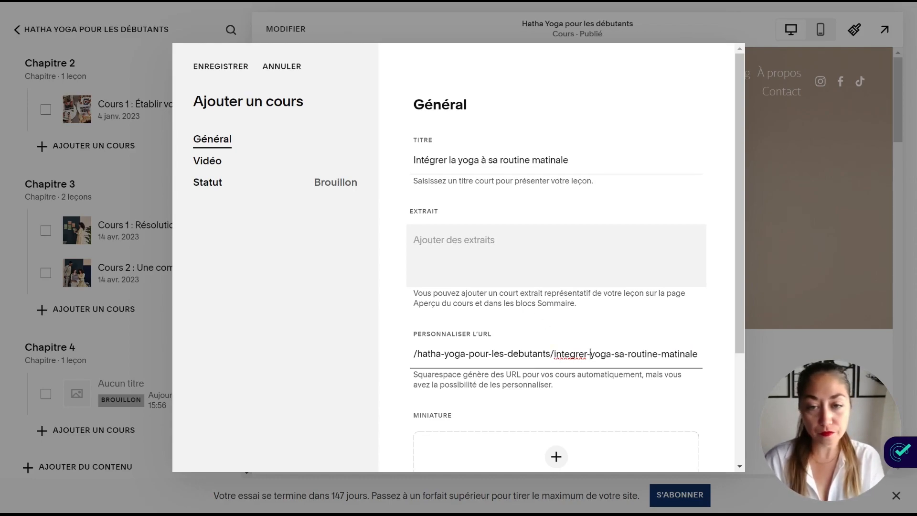
# Review the lesson's excerpt and thumbnail fields and its video upload and featured image options.
pyautogui.moveTo(741, 232); pyautogui.dragTo(742, 277)
pyautogui.click(556, 191)
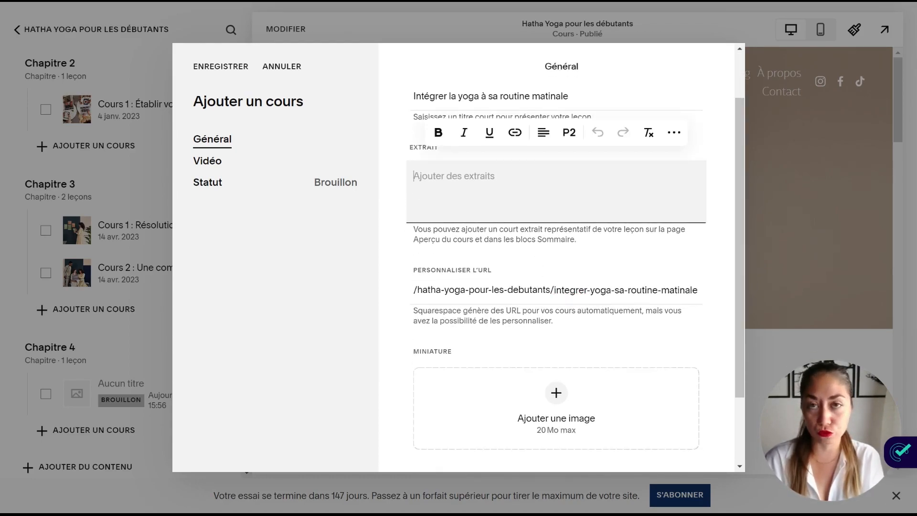
pyautogui.scroll(-2, 610, 307)
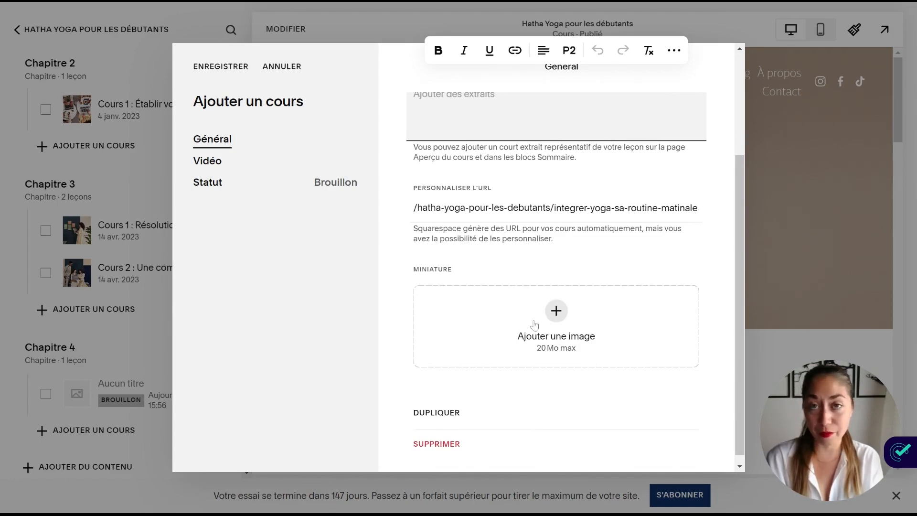
pyautogui.moveTo(742, 311); pyautogui.dragTo(750, 159)
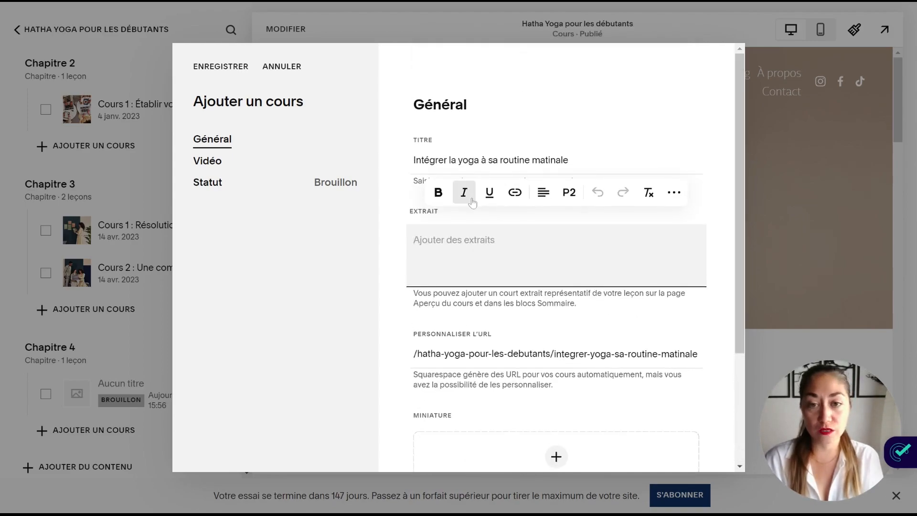
pyautogui.click(395, 227)
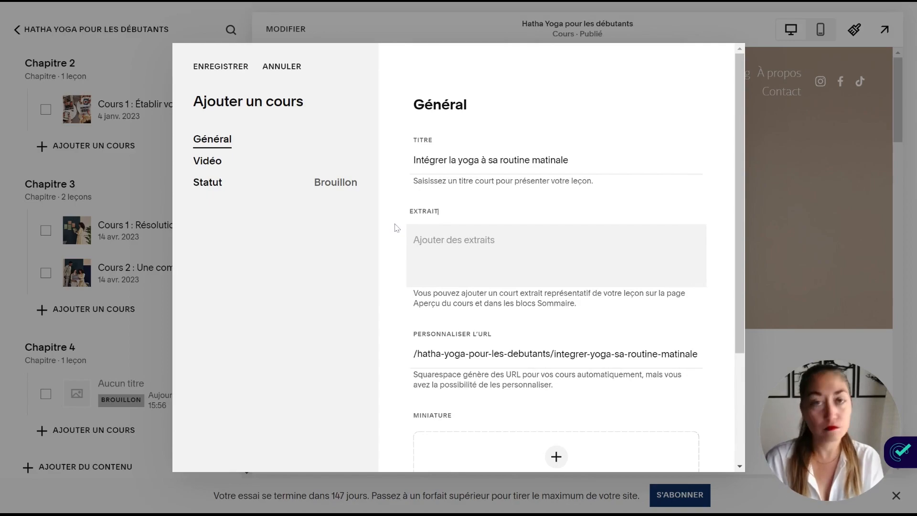
pyautogui.click(207, 163)
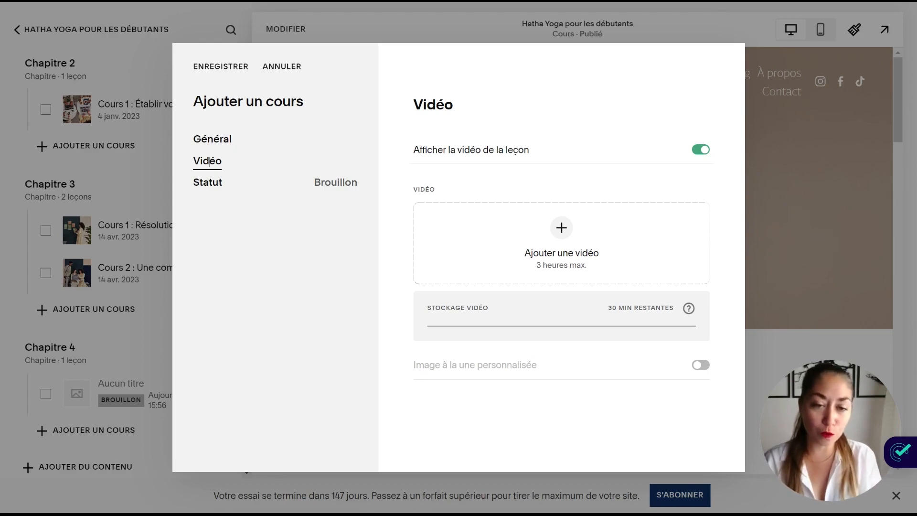
pyautogui.moveTo(430, 368)
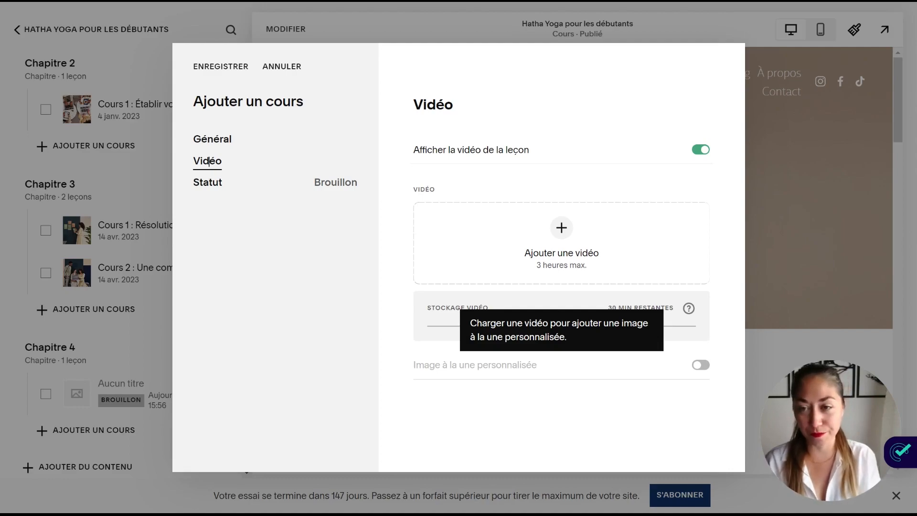
# Set the lesson's status to Publié after trying the Programmé option, and save the lesson.
pyautogui.click(210, 182)
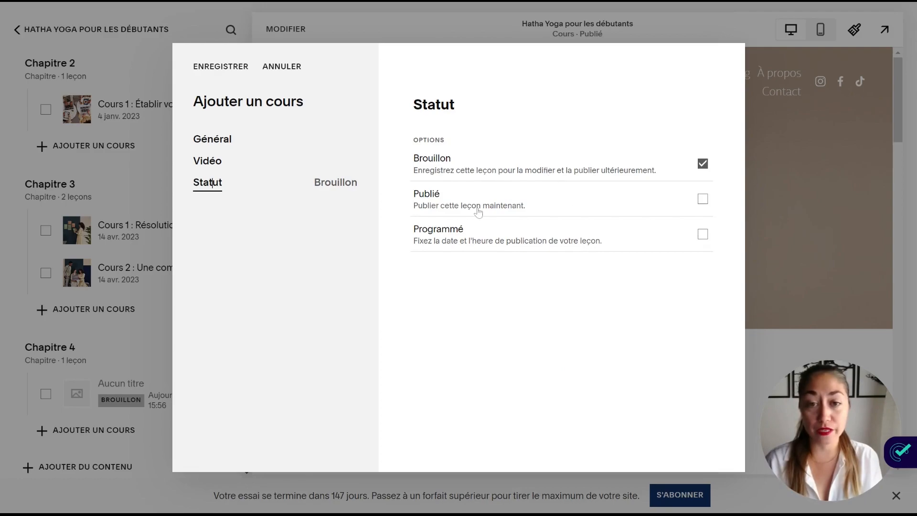
pyautogui.click(702, 199)
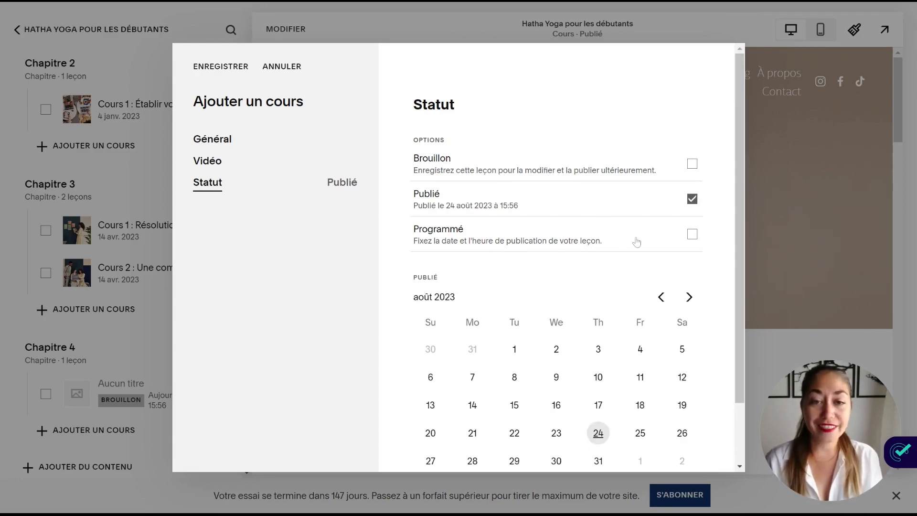
pyautogui.click(694, 236)
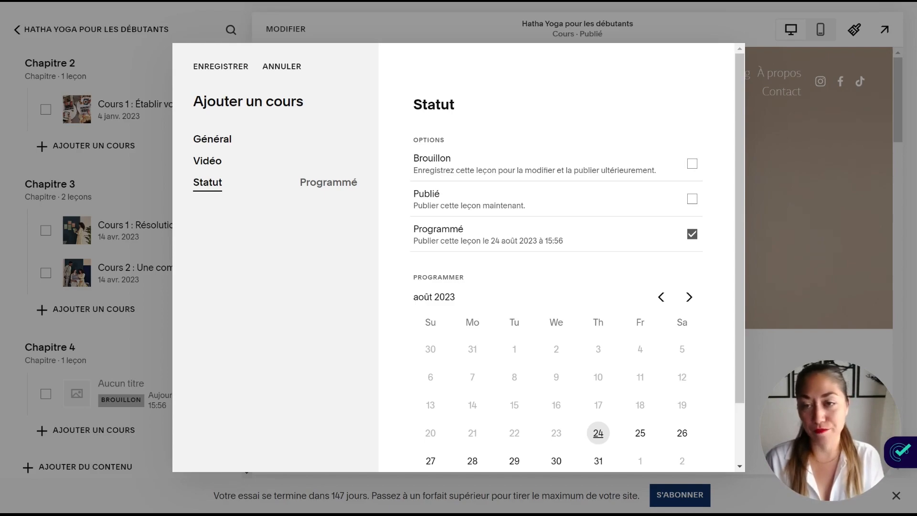
pyautogui.click(692, 198)
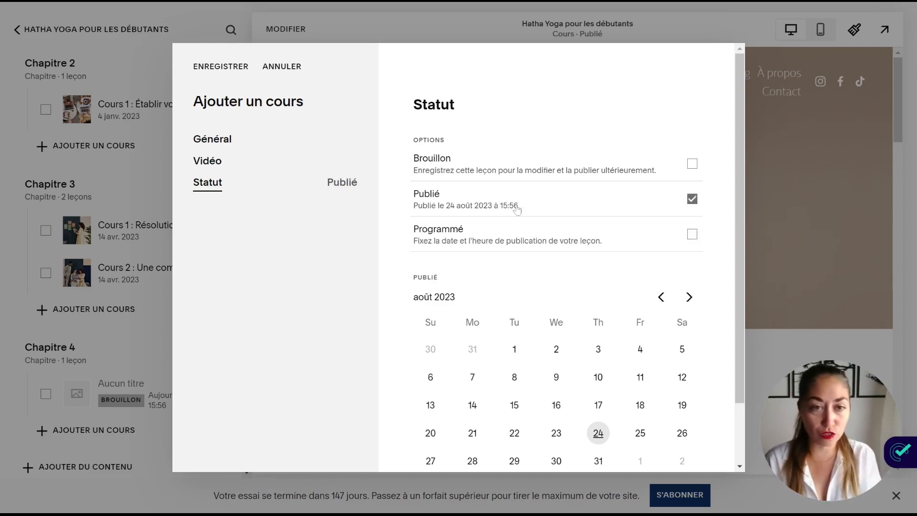
pyautogui.click(226, 69)
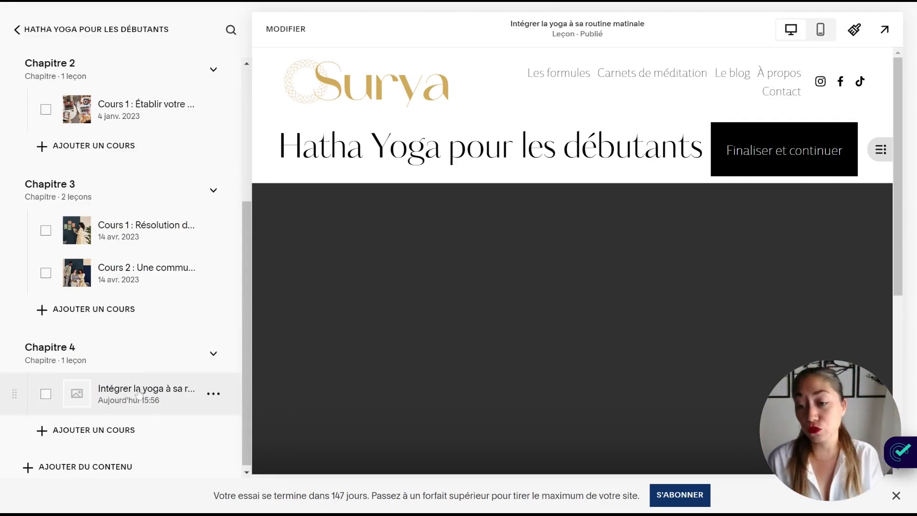
# Move the lesson "Intégrer la yoga à sa routine matinale" from Chapitre 4 into Chapitre 2, below its first lesson.
pyautogui.moveTo(138, 394); pyautogui.dragTo(165, 193)
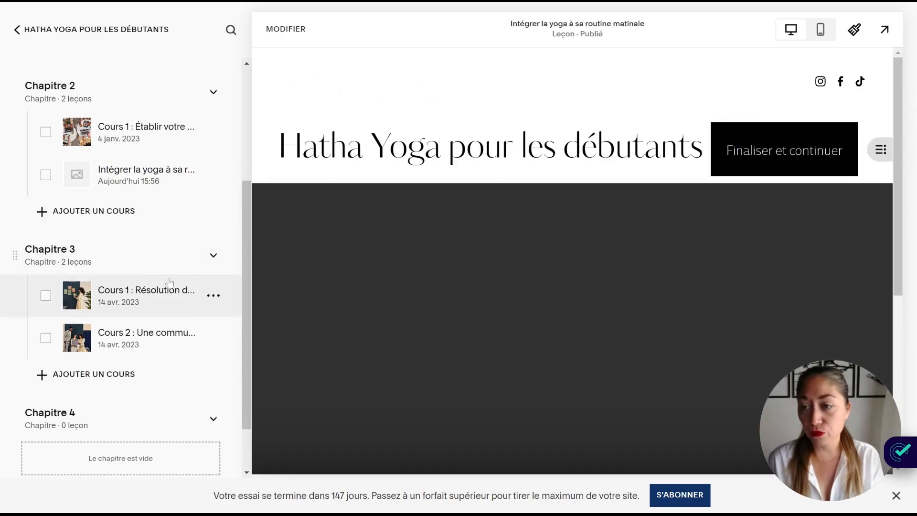
pyautogui.moveTo(248, 283); pyautogui.dragTo(243, 182)
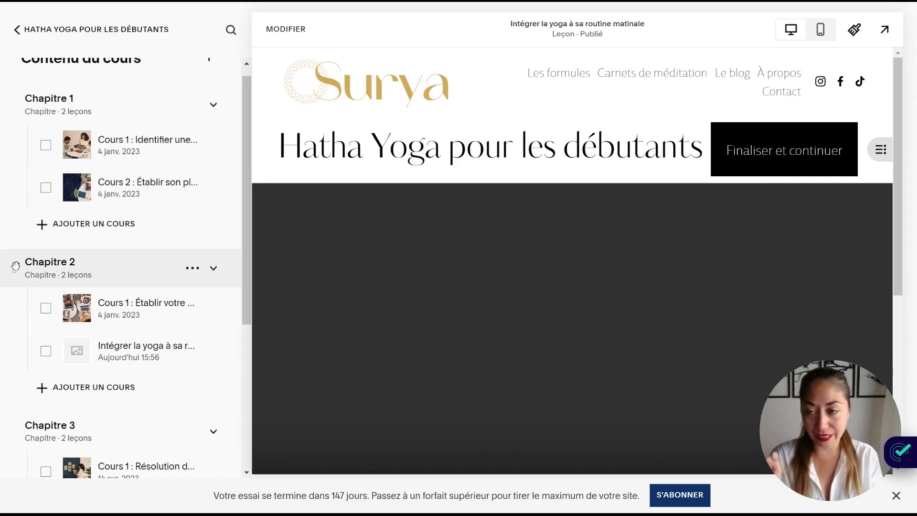
pyautogui.moveTo(26, 276); pyautogui.dragTo(123, 268)
pyautogui.click(12, 199)
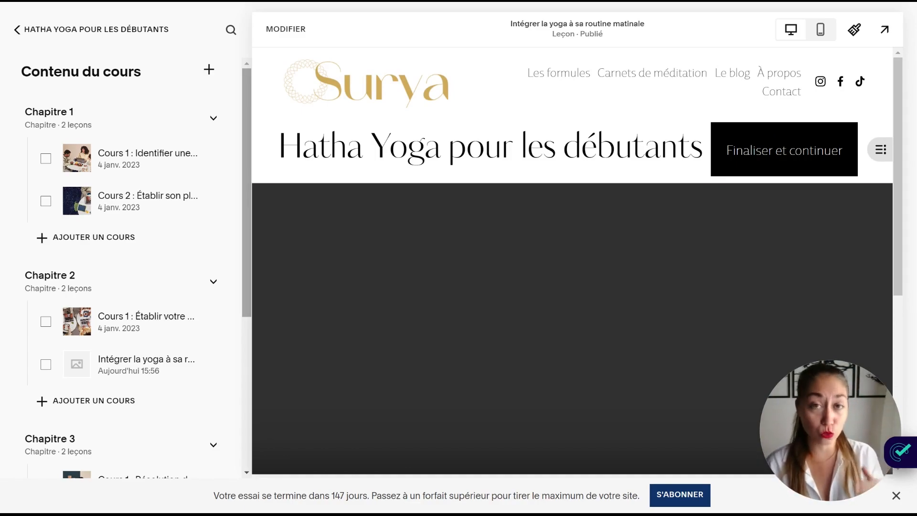
# Open the lesson "Cours 1 : Identifier une niche rentable" from Chapitre 1.
pyautogui.click(145, 165)
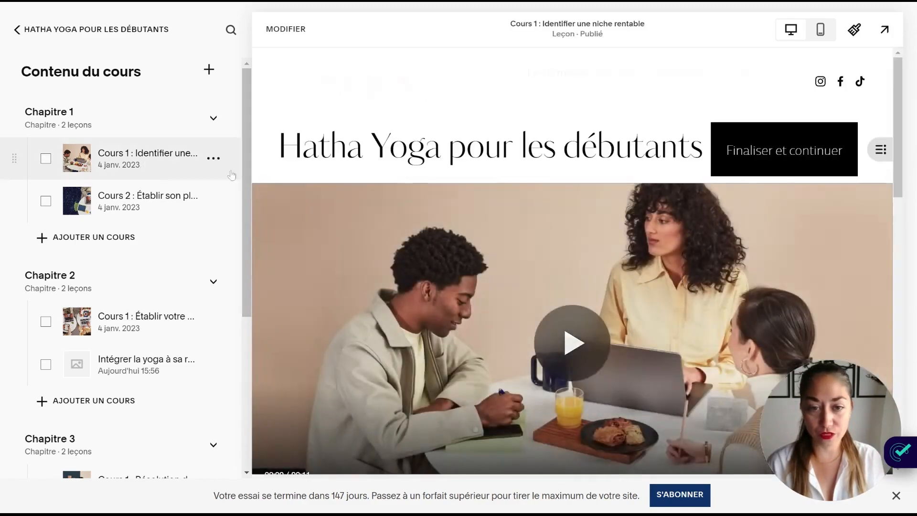
pyautogui.scroll(-3, 457, 236)
pyautogui.scroll(5, 476, 305)
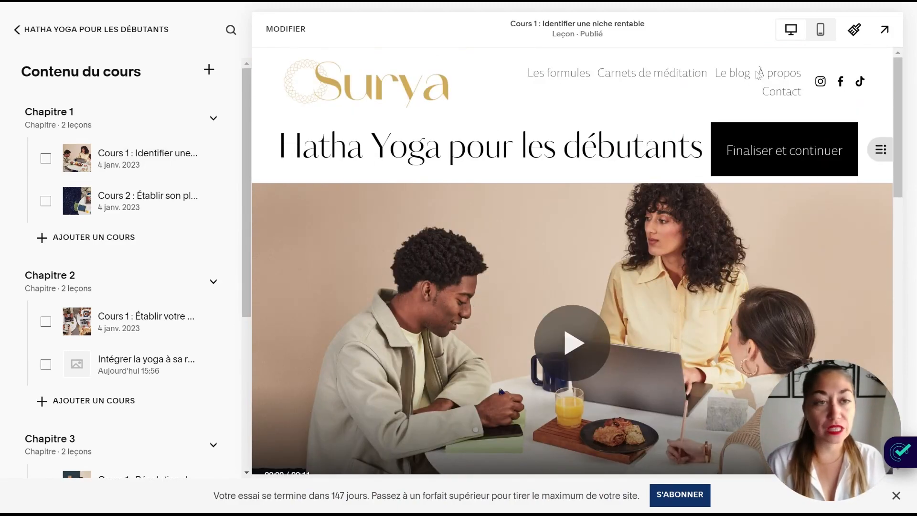
# Preview the lesson page at full size, examine its title, video, text and footer areas, and return to the course content.
pyautogui.click(884, 30)
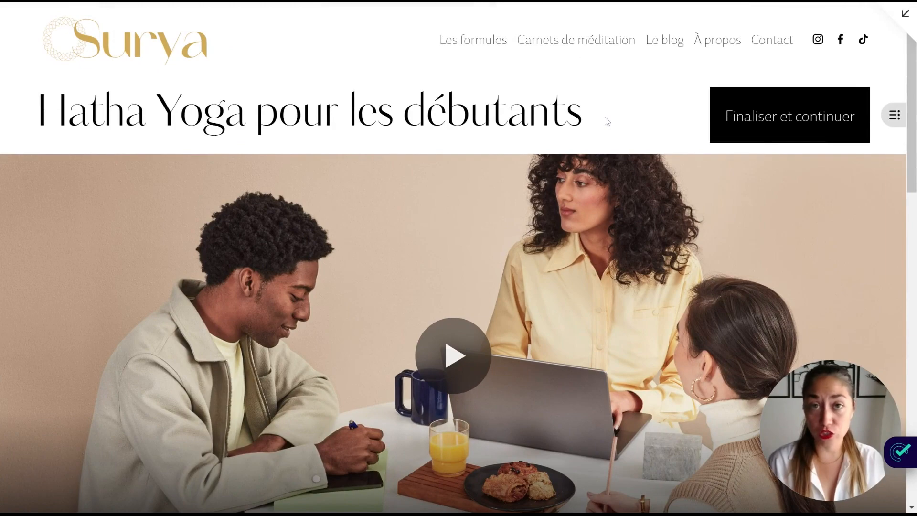
pyautogui.moveTo(607, 119); pyautogui.dragTo(29, 118)
pyautogui.click(29, 118)
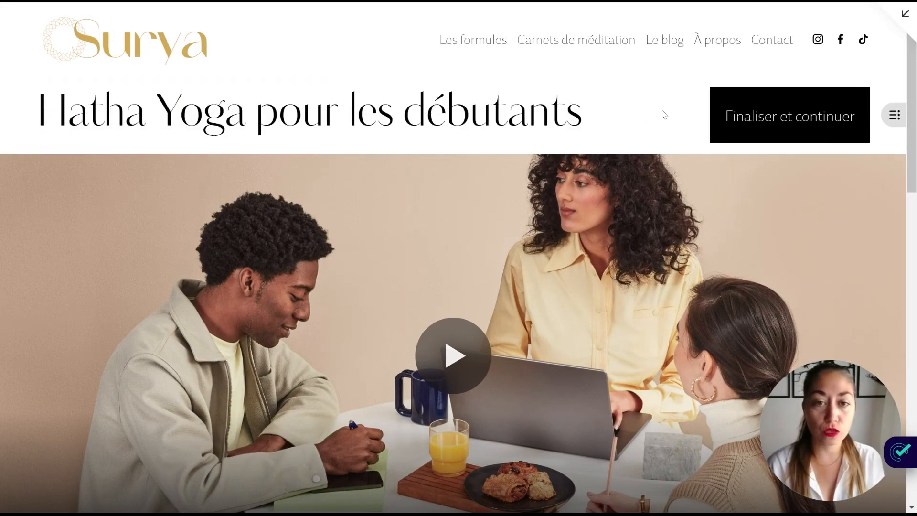
pyautogui.scroll(-15, 573, 196)
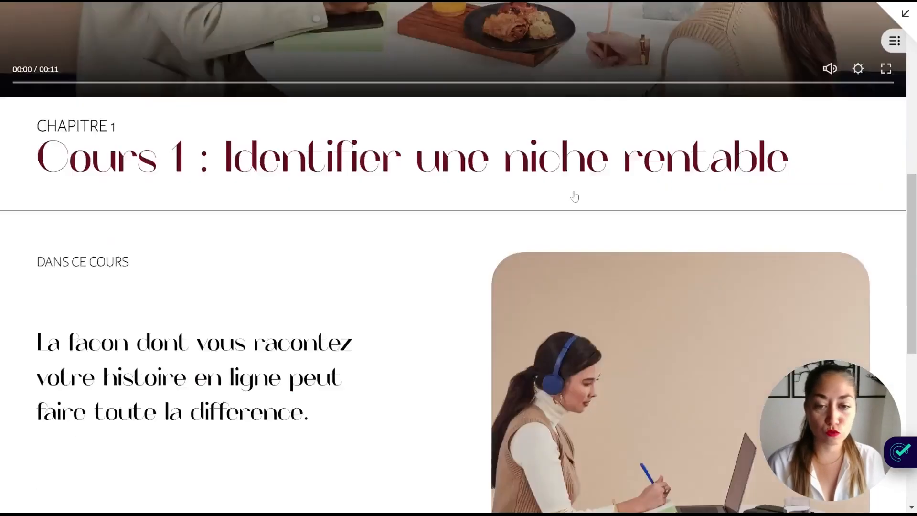
pyautogui.scroll(-4, 446, 261)
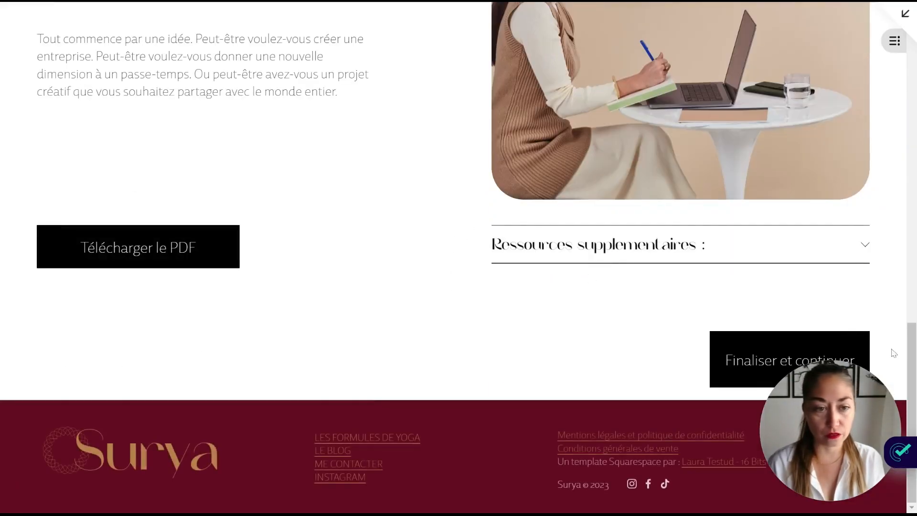
pyautogui.scroll(12, 447, 261)
pyautogui.scroll(2, 446, 260)
pyautogui.scroll(-12, 446, 261)
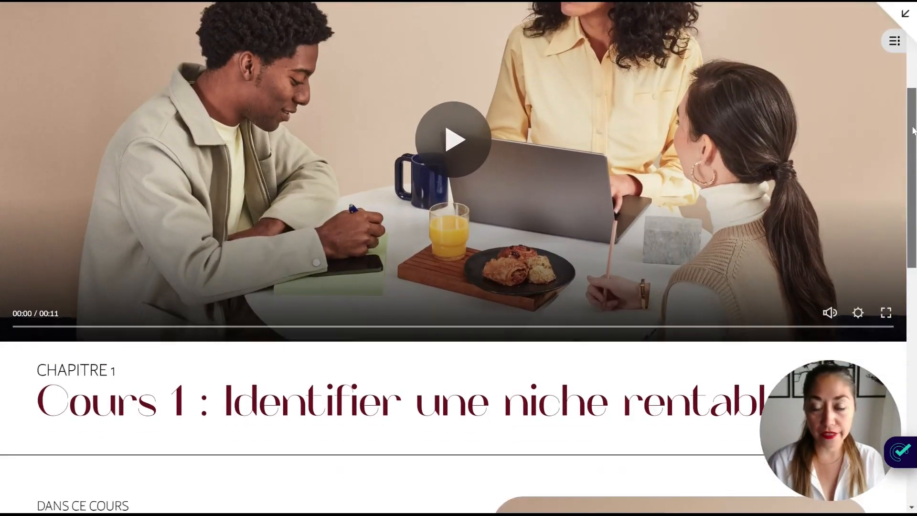
pyautogui.scroll(12, 477, 149)
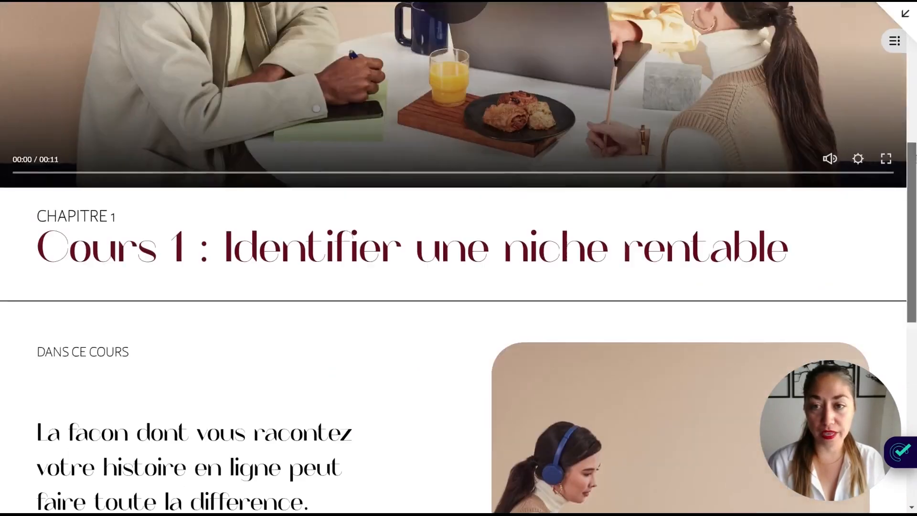
pyautogui.scroll(-14, 476, 131)
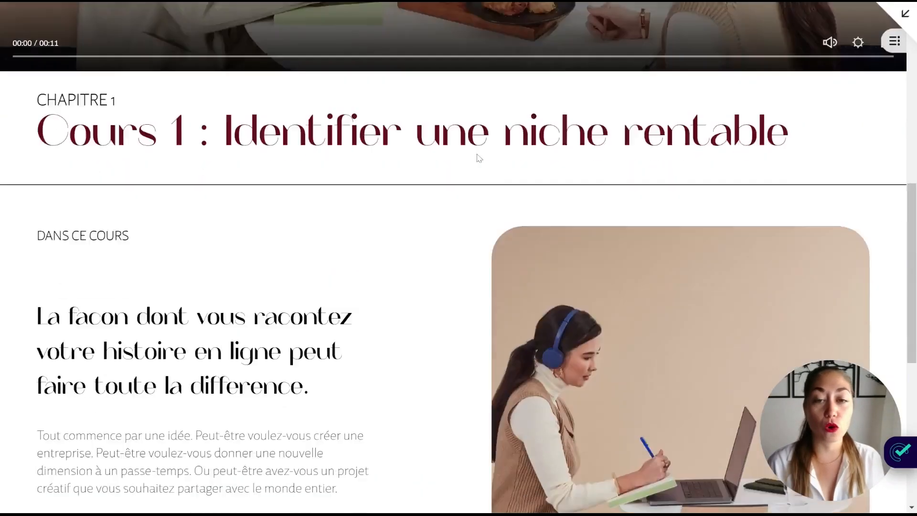
pyautogui.scroll(14, 525, 276)
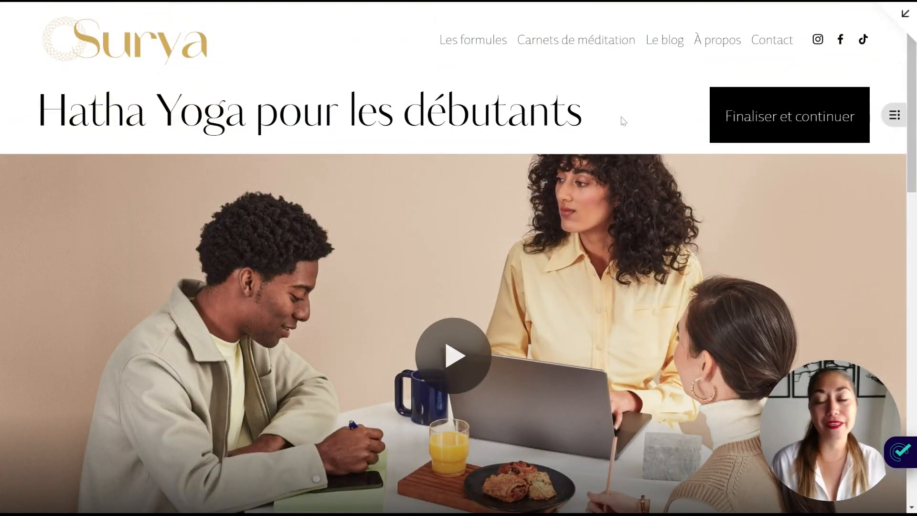
pyautogui.click(904, 14)
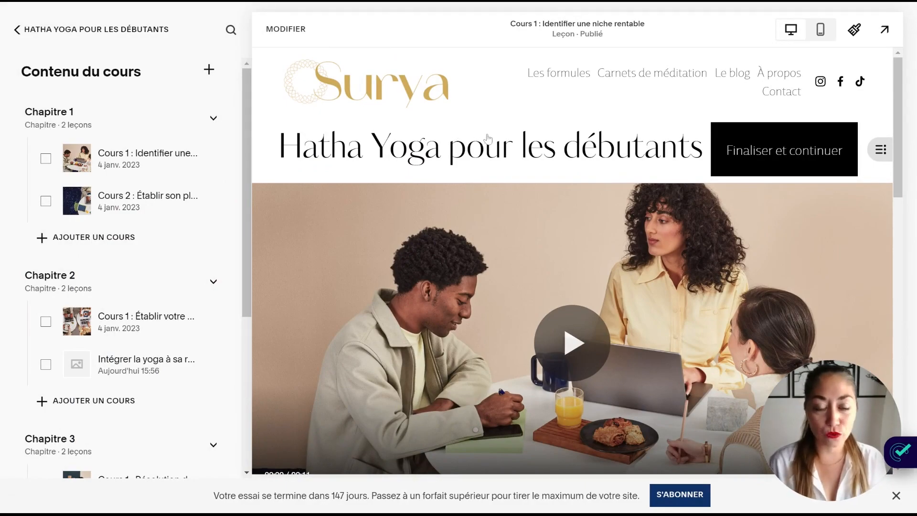
# Open the "Cours 1 : Identifier une niche rentable" page for editing and examine the options for its header, video and content sections.
pyautogui.click(286, 29)
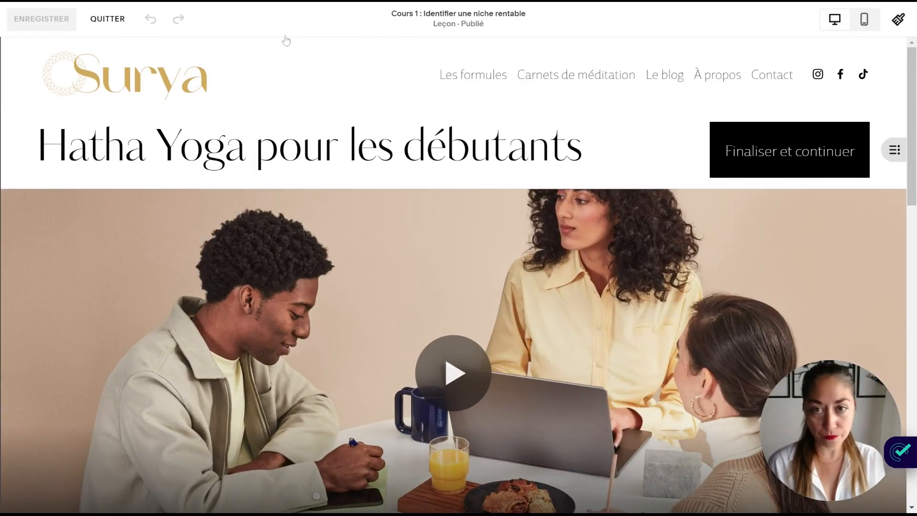
pyautogui.moveTo(638, 160)
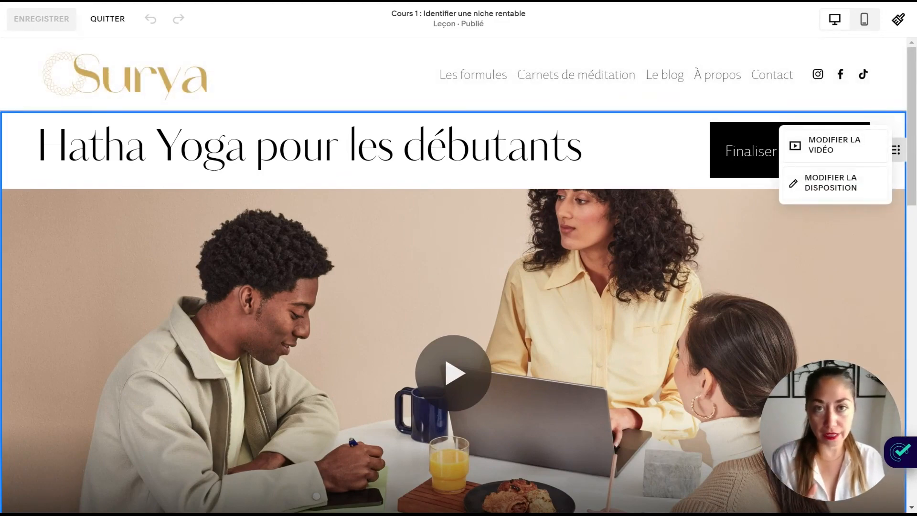
pyautogui.moveTo(499, 73)
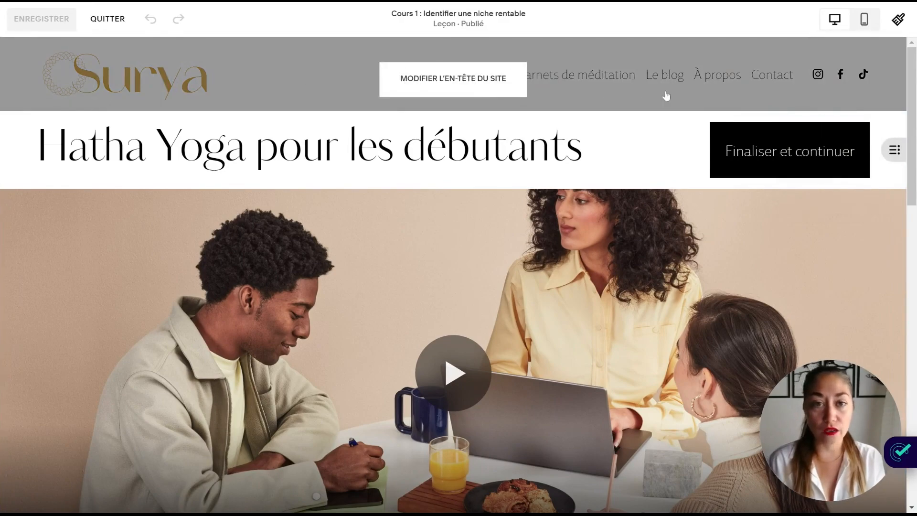
pyautogui.scroll(-1, 527, 226)
pyautogui.scroll(2, 423, 150)
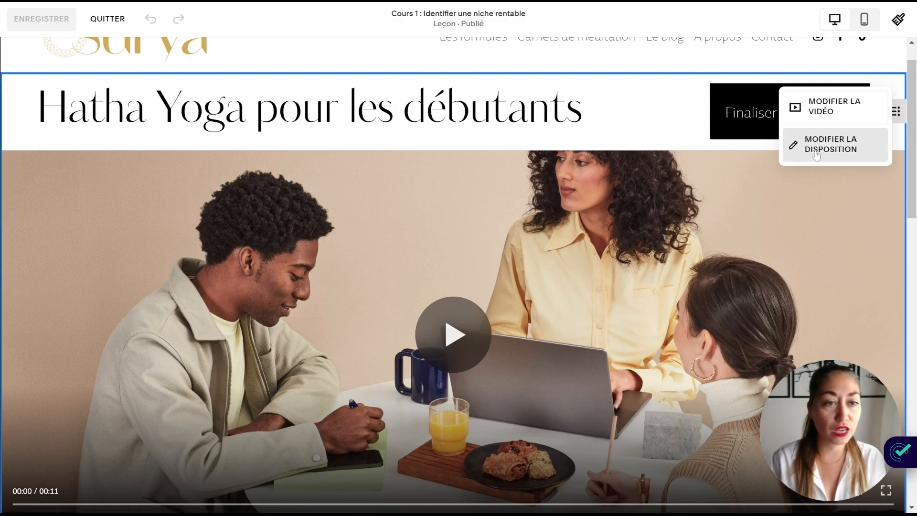
pyautogui.scroll(-8, 458, 274)
pyautogui.scroll(-4, 315, 272)
pyautogui.moveTo(916, 273); pyautogui.dragTo(916, 250)
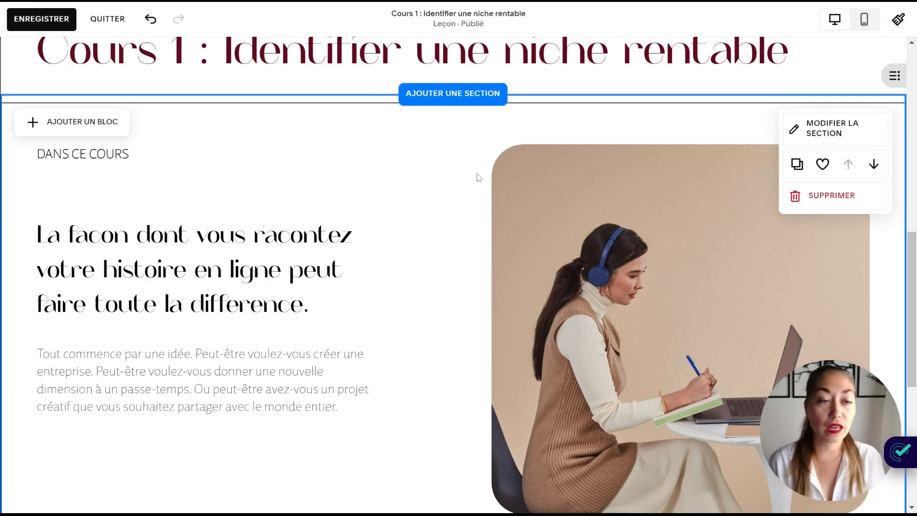
# Examine the lesson page from its header and video down to the content sections and footer.
pyautogui.scroll(-7, 479, 177)
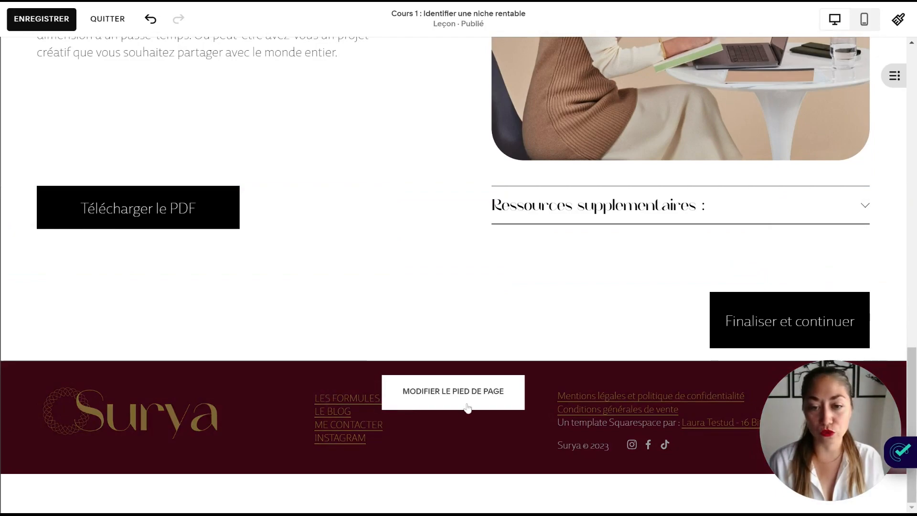
pyautogui.moveTo(911, 377); pyautogui.dragTo(911, 71)
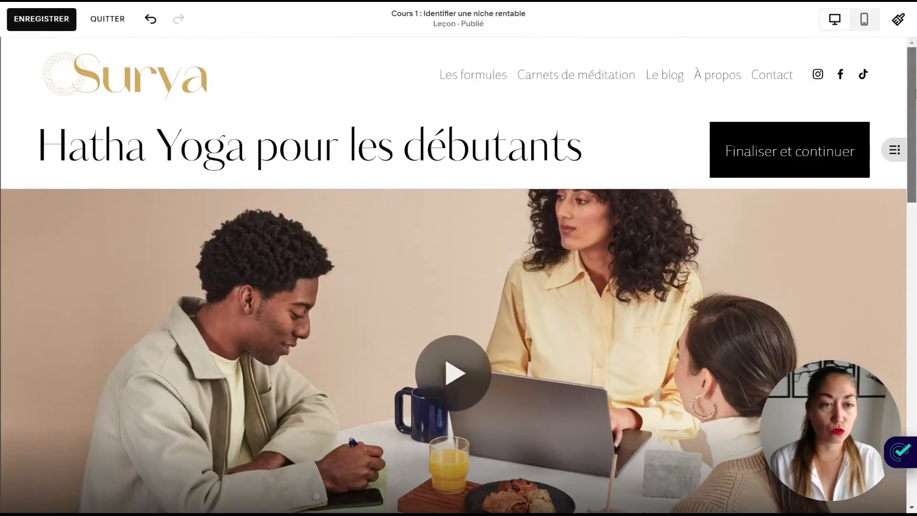
pyautogui.scroll(-10, 428, 269)
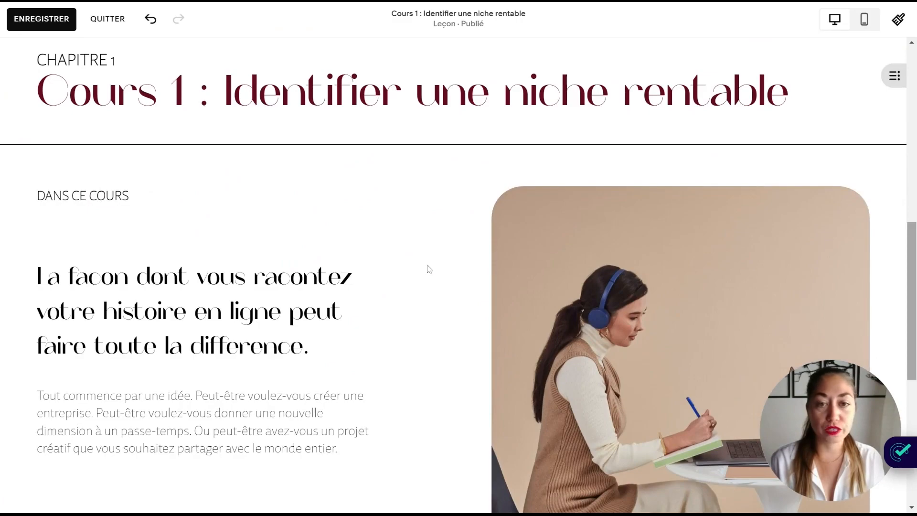
pyautogui.moveTo(912, 286); pyautogui.dragTo(902, 24)
pyautogui.scroll(-4, 460, 181)
pyautogui.scroll(4, 463, 185)
pyautogui.moveTo(911, 148)
pyautogui.mouseDown()
pyautogui.moveTo(913, 254)
pyautogui.moveTo(915, 160)
pyautogui.mouseUp()
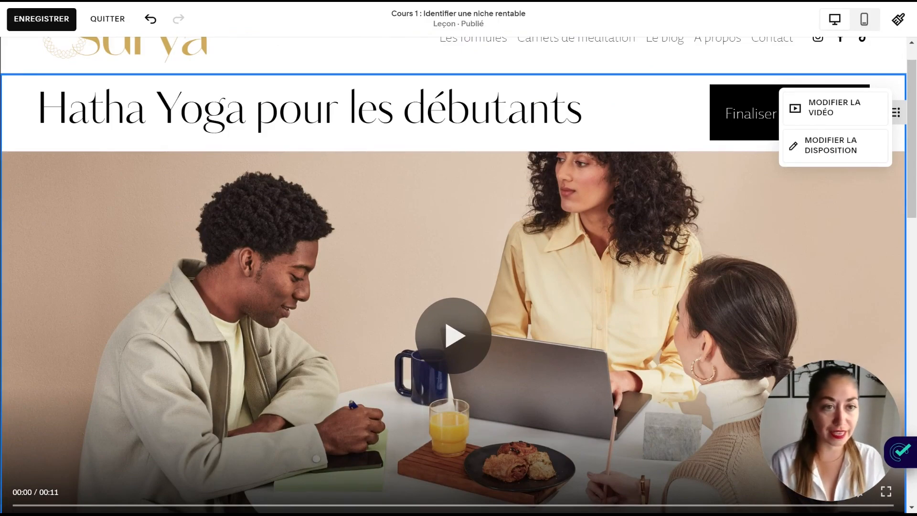
# Set the lesson button style to "Bouton principal" for both desktop and mobile in the lesson layout settings.
pyautogui.click(838, 151)
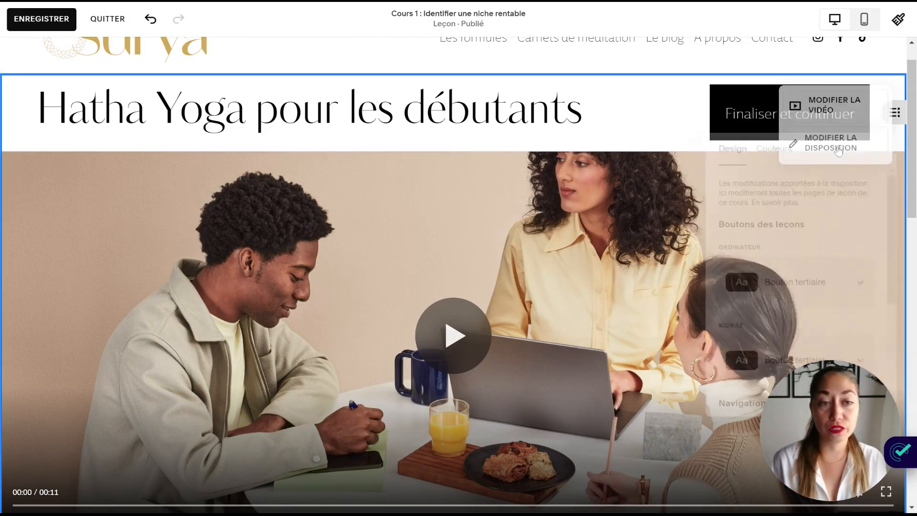
pyautogui.scroll(-3, 878, 221)
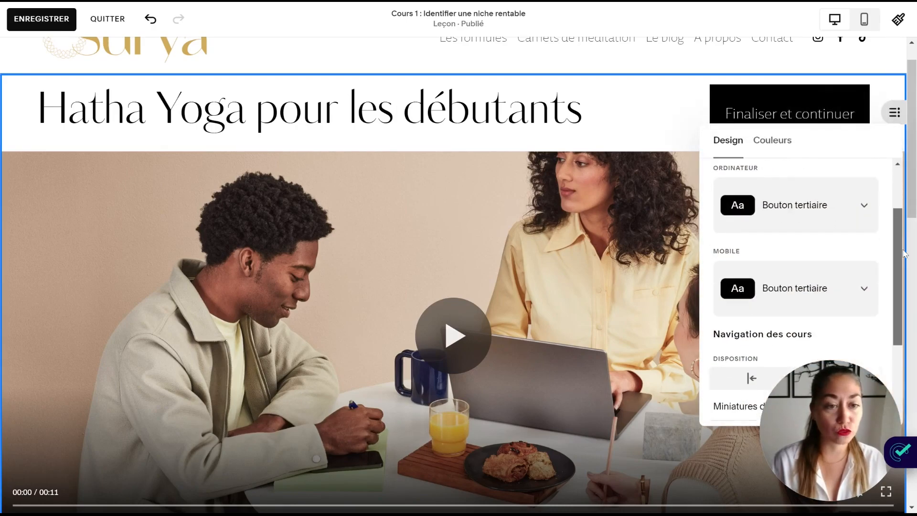
pyautogui.moveTo(862, 147); pyautogui.dragTo(596, 123)
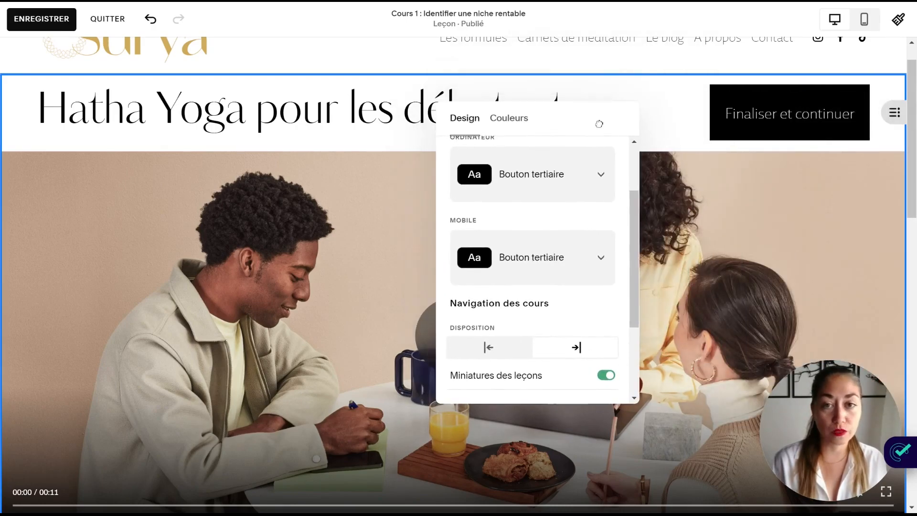
pyautogui.scroll(4, 635, 164)
pyautogui.click(599, 254)
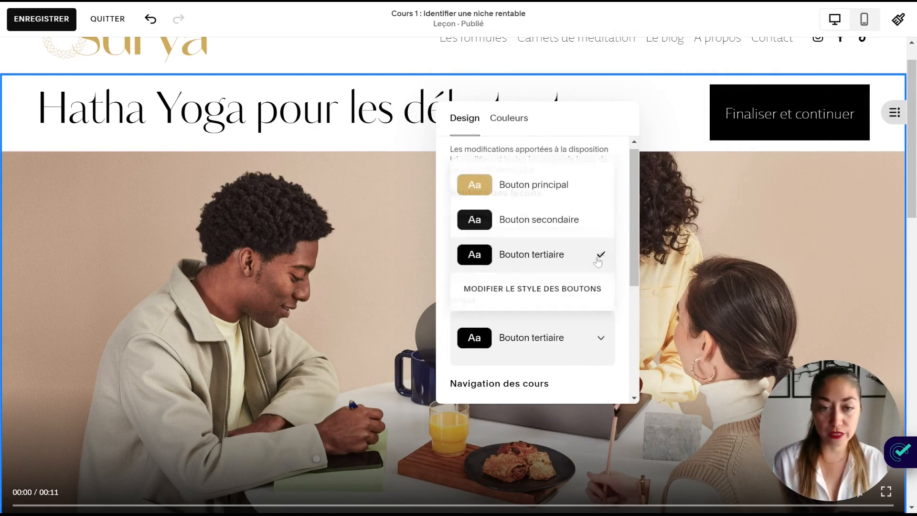
pyautogui.click(536, 187)
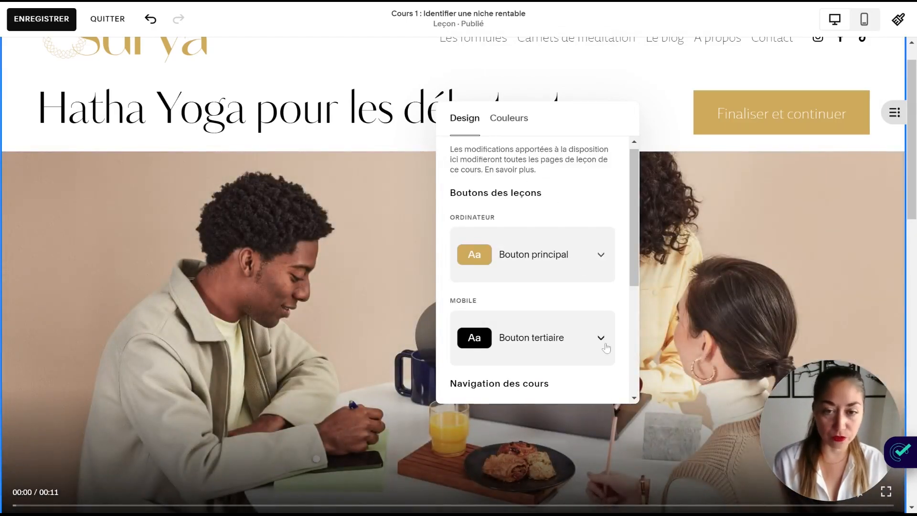
pyautogui.click(604, 347)
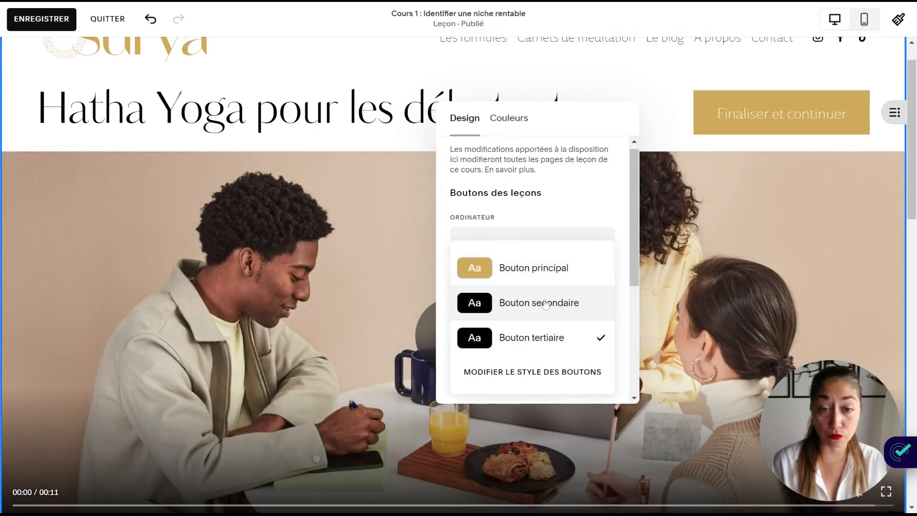
pyautogui.click(550, 268)
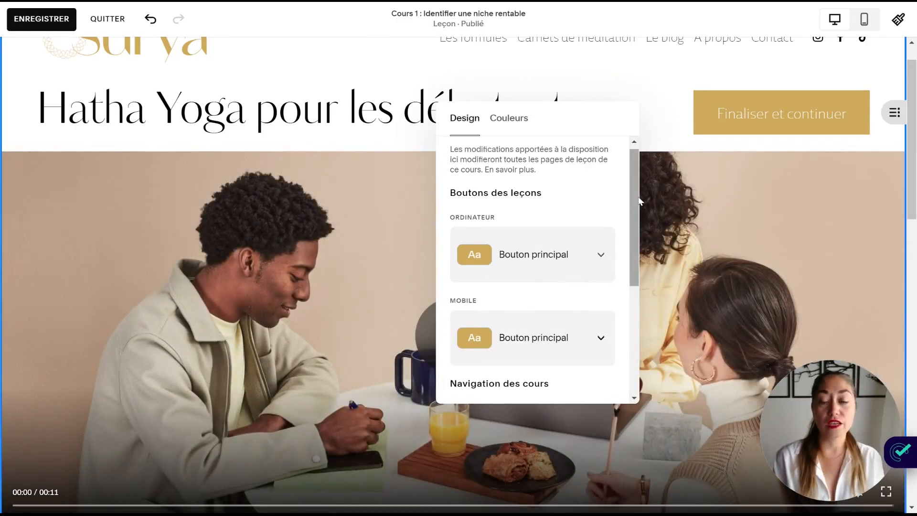
# Review the course navigation and lesson element options, and expand the chapter list beside the video.
pyautogui.scroll(-3, 634, 200)
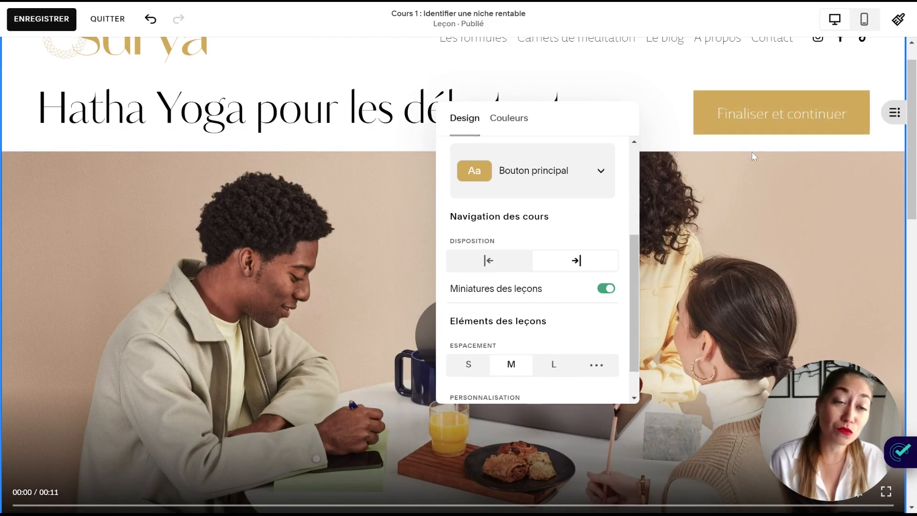
pyautogui.moveTo(637, 252); pyautogui.dragTo(642, 230)
pyautogui.scroll(-2, 526, 195)
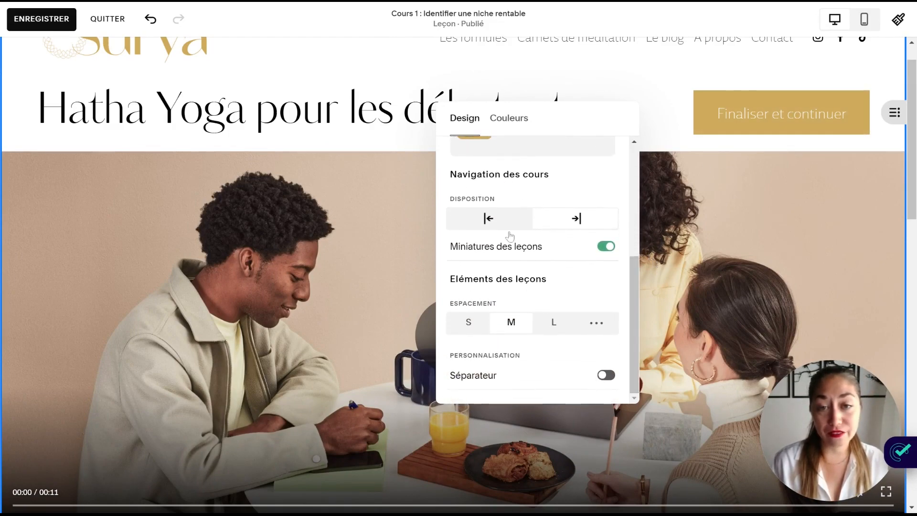
pyautogui.click(895, 113)
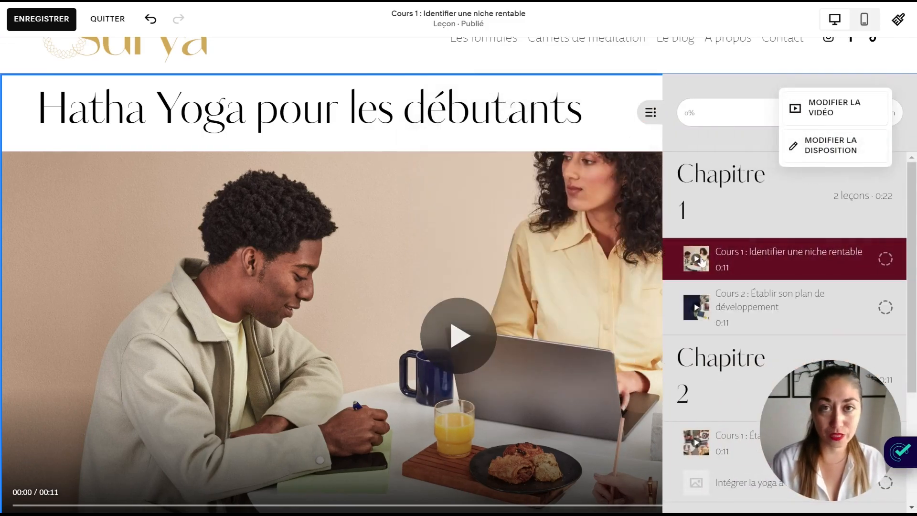
pyautogui.moveTo(910, 210)
pyautogui.mouseDown()
pyautogui.moveTo(910, 311)
pyautogui.moveTo(905, 202)
pyautogui.mouseUp()
# Try the left-hand layout for the course navigation and switch it back to the right-hand layout.
pyautogui.click(831, 144)
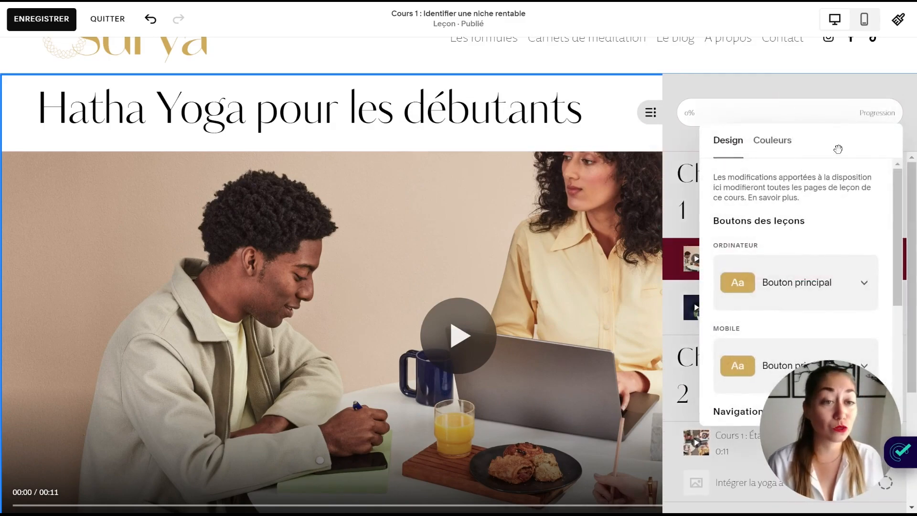
pyautogui.scroll(-5, 459, 233)
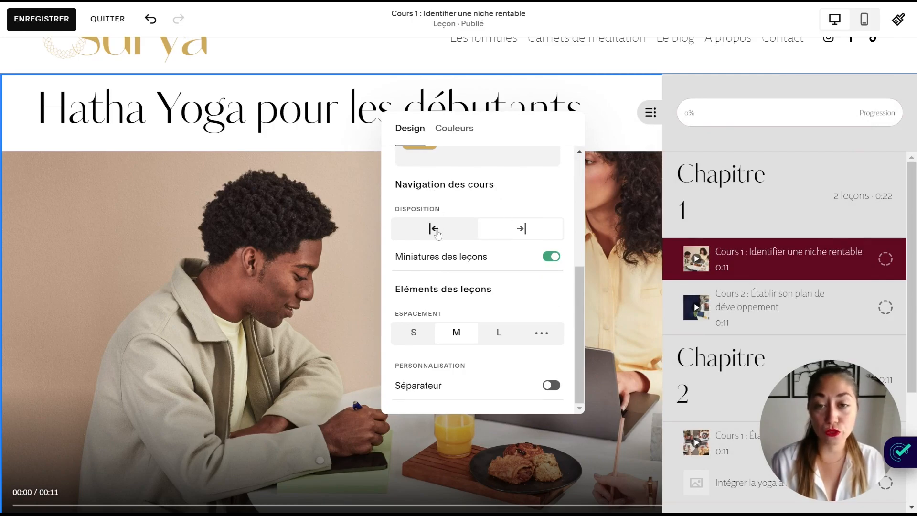
pyautogui.click(436, 232)
pyautogui.click(527, 243)
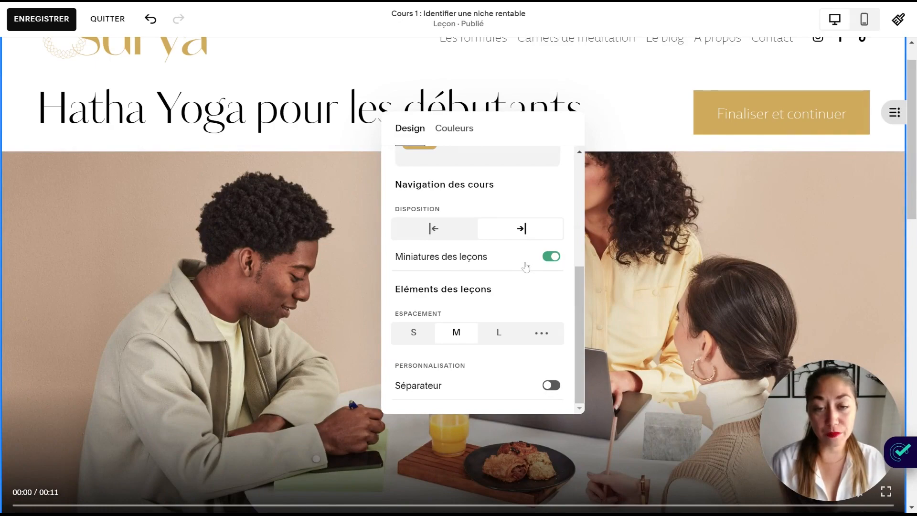
# Set the spacing of the lesson elements to L in the layout settings, trying S first.
pyautogui.click(898, 113)
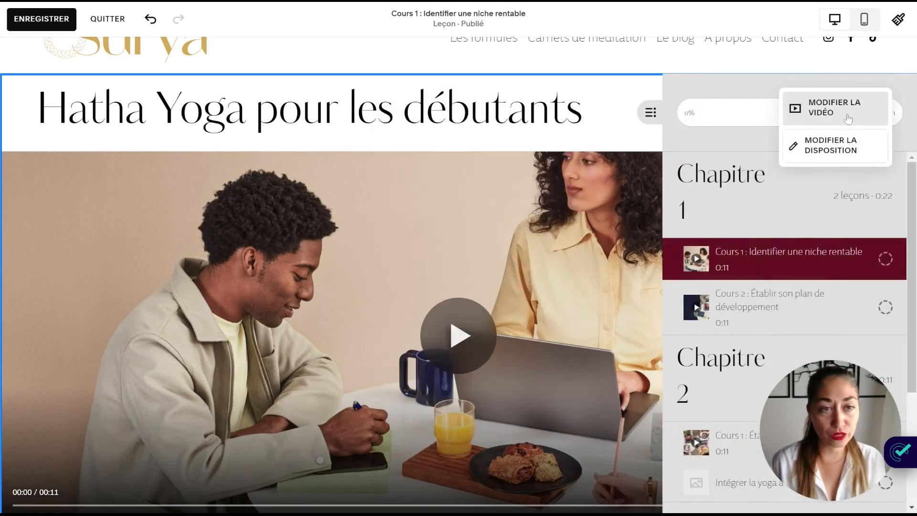
pyautogui.click(832, 145)
pyautogui.moveTo(833, 137); pyautogui.dragTo(549, 107)
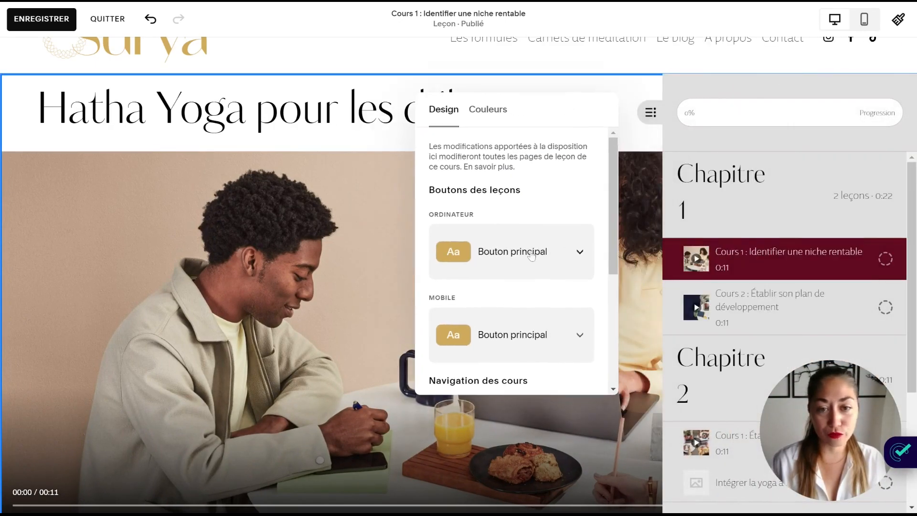
pyautogui.scroll(-5, 596, 311)
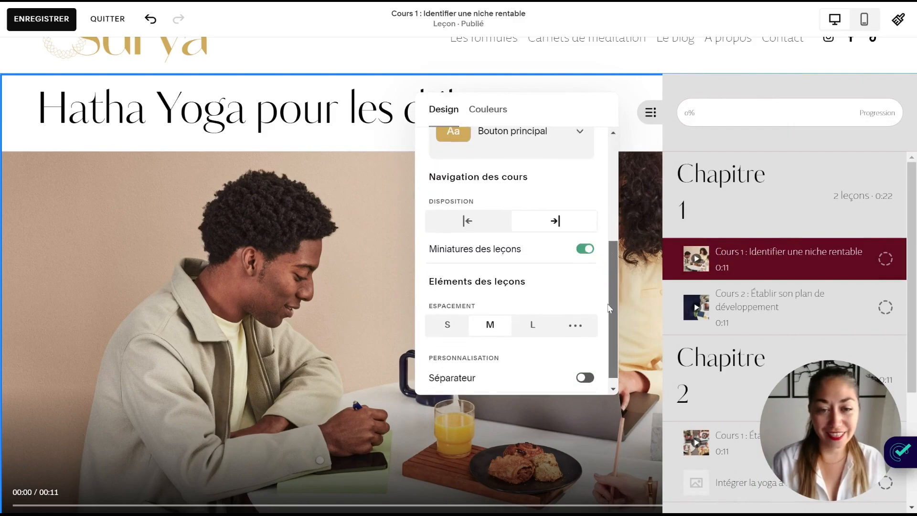
pyautogui.click(455, 319)
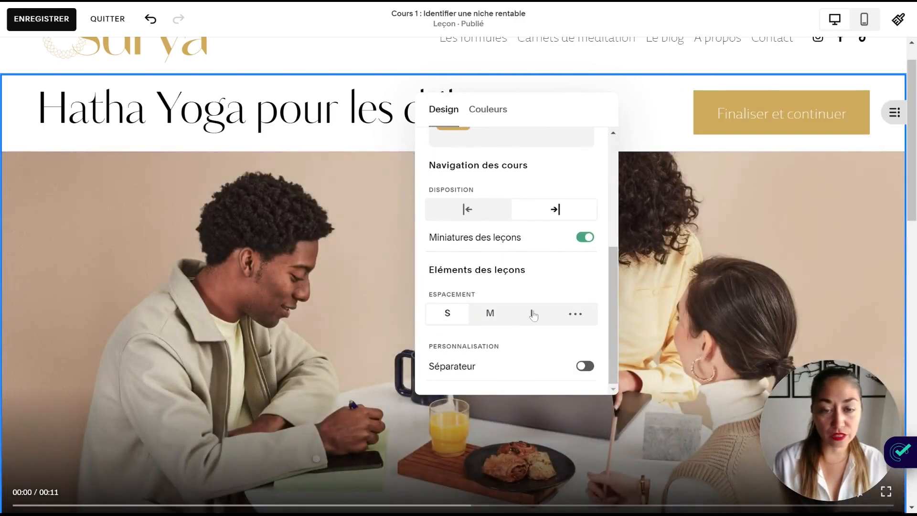
pyautogui.click(534, 315)
# Expand the course navigation and examine its progress bar, chapters and lessons.
pyautogui.click(894, 113)
pyautogui.scroll(-5, 788, 267)
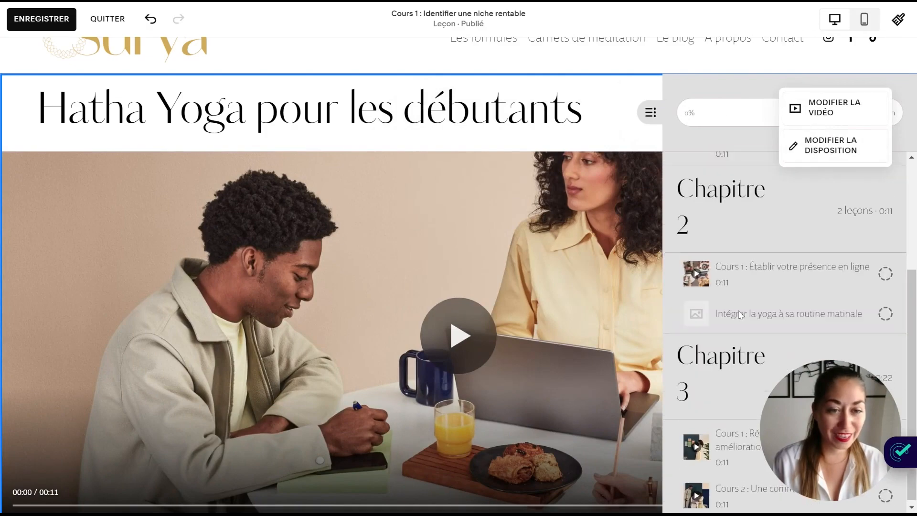
pyautogui.scroll(4, 761, 258)
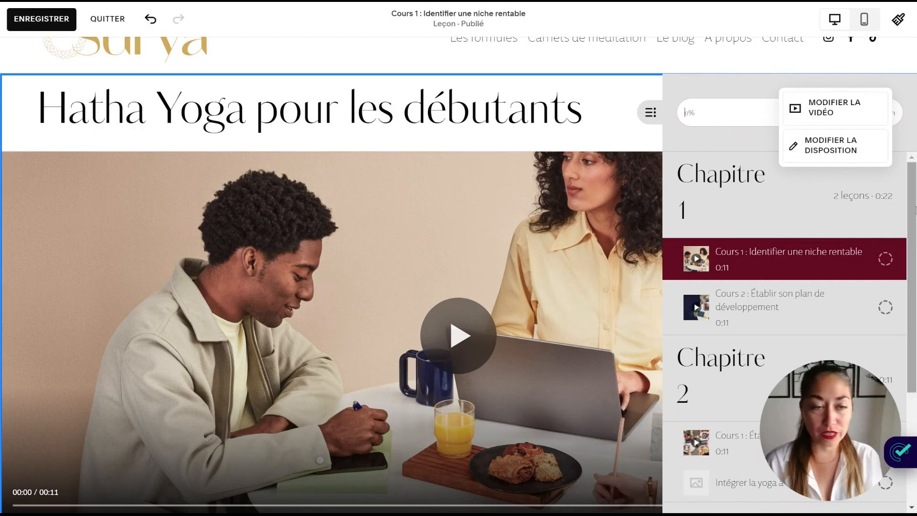
pyautogui.scroll(-4, 915, 227)
pyautogui.scroll(4, 811, 215)
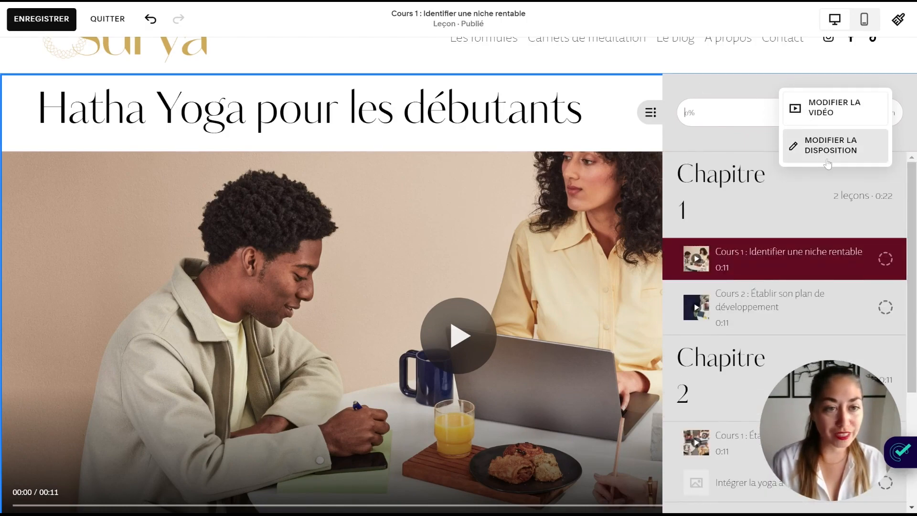
pyautogui.moveTo(910, 200)
pyautogui.mouseDown()
pyautogui.moveTo(911, 234)
pyautogui.moveTo(911, 200)
pyautogui.mouseUp()
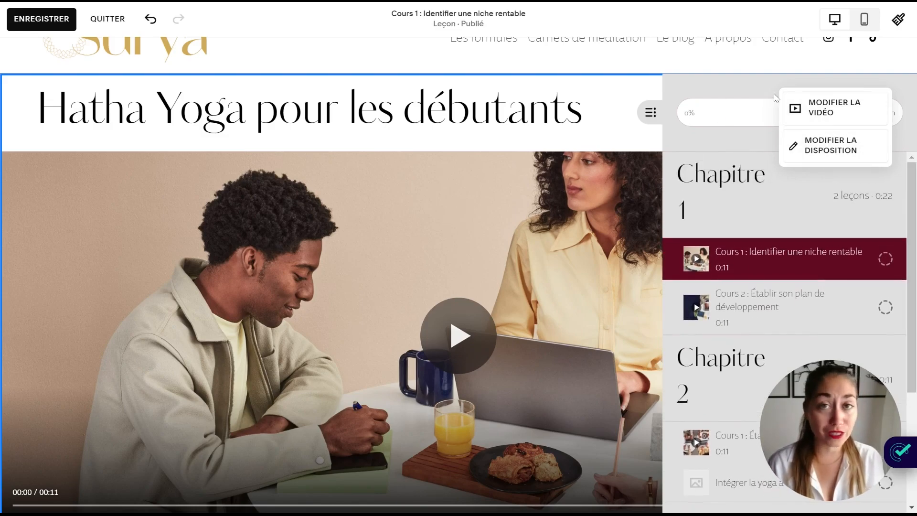
# Collapse the course navigation and examine the lesson's video settings, including the custom featured image options.
pyautogui.click(650, 113)
pyautogui.click(826, 109)
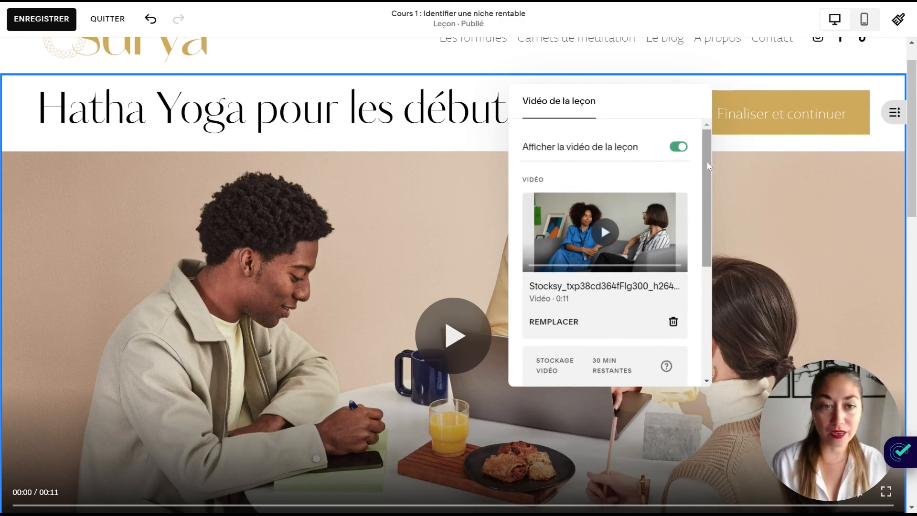
pyautogui.scroll(-2, 615, 167)
pyautogui.scroll(-4, 710, 220)
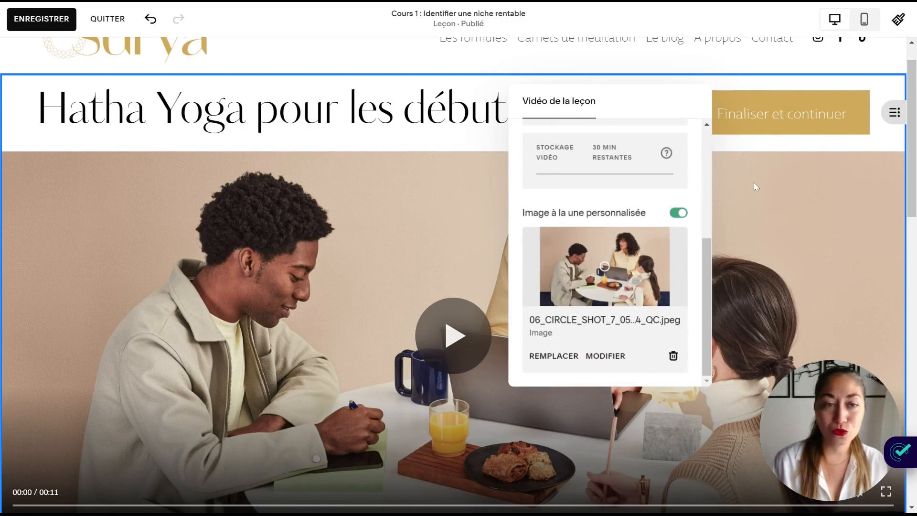
pyautogui.click(784, 191)
# Play the lesson video briefly in the page and pause it.
pyautogui.scroll(-3, 373, 183)
pyautogui.scroll(1, 374, 183)
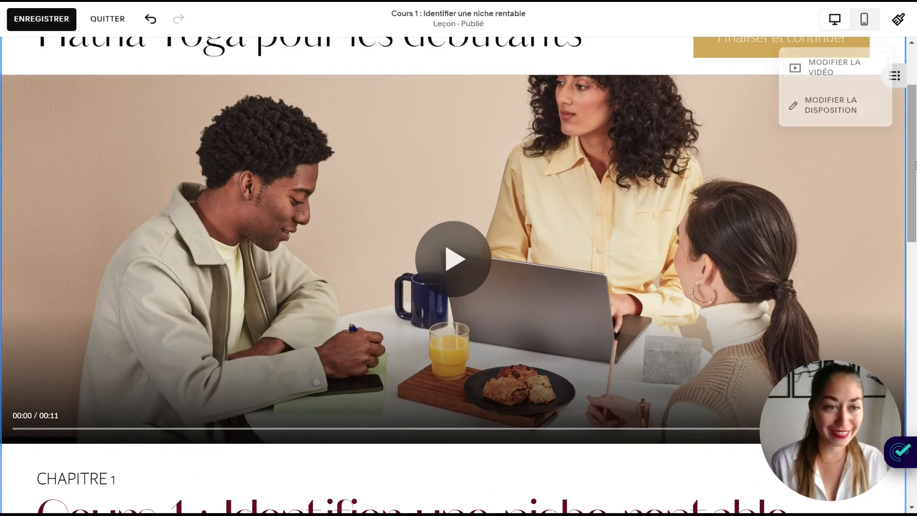
pyautogui.scroll(-4, 603, 193)
pyautogui.scroll(3, 444, 99)
pyautogui.click(444, 99)
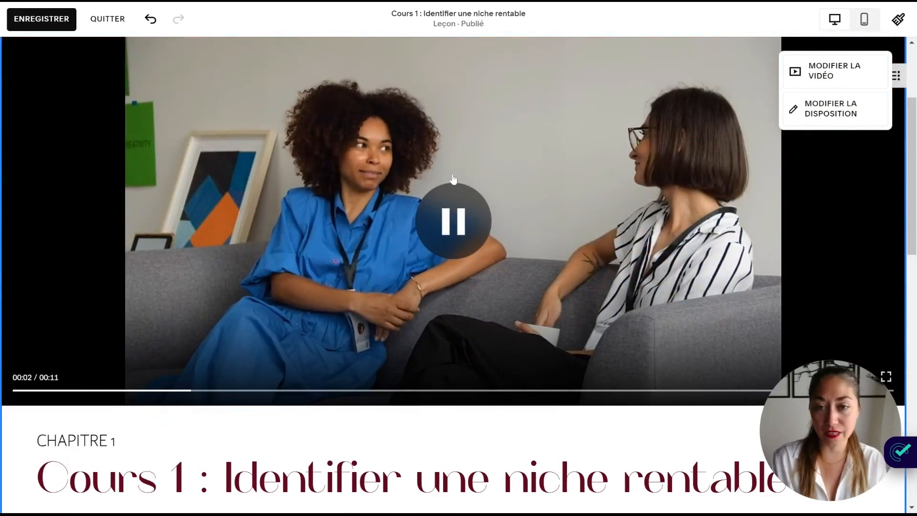
pyautogui.click(451, 220)
# Move the heading and paragraph text up closer to the "DANS CE COURS" label.
pyautogui.scroll(-3, 445, 215)
pyautogui.scroll(-5, 348, 203)
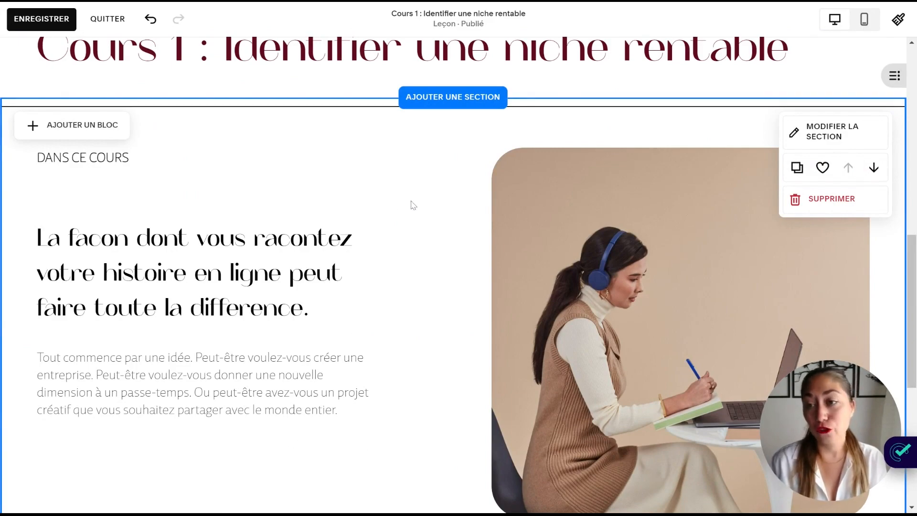
pyautogui.click(147, 156)
pyautogui.moveTo(170, 226); pyautogui.dragTo(171, 202)
pyautogui.click(251, 422)
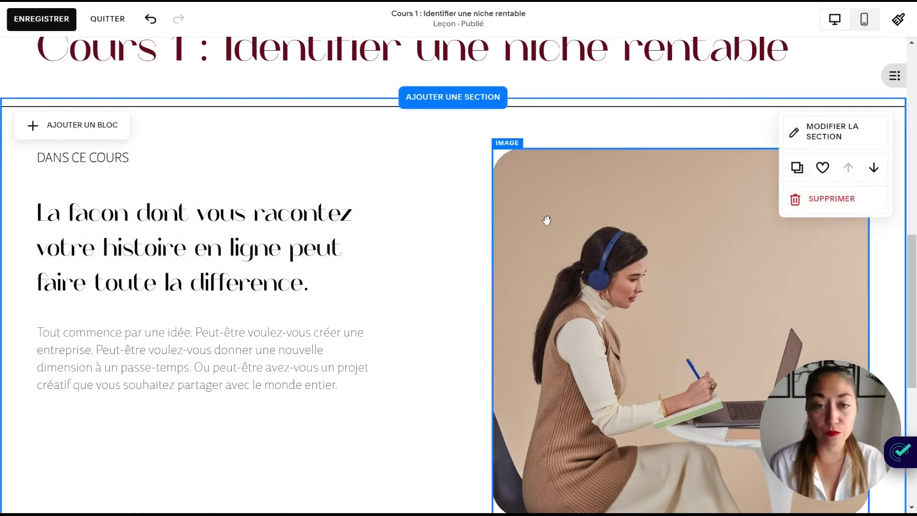
# Delete the section containing the "Télécharger le PDF" button and the "Ressources supplémentaires" accordion.
pyautogui.click(542, 221)
pyautogui.scroll(-4, 450, 192)
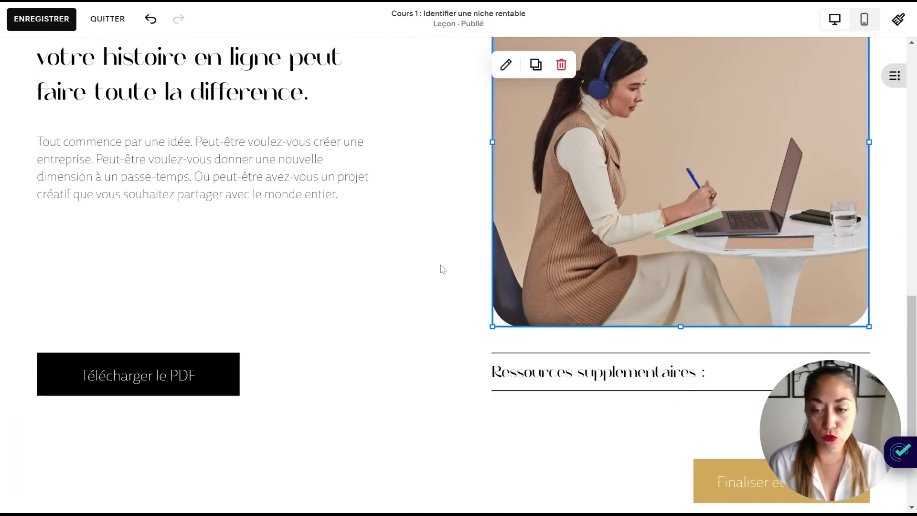
pyautogui.click(442, 367)
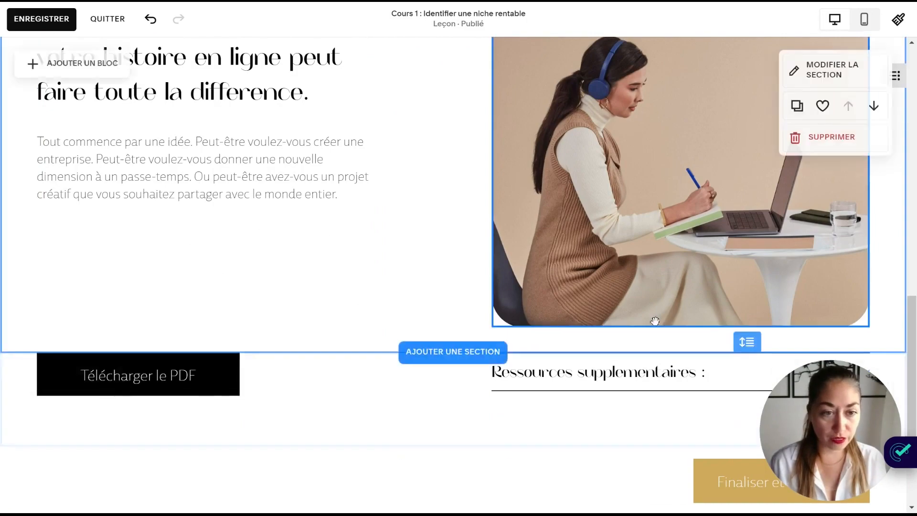
pyautogui.scroll(-3, 845, 262)
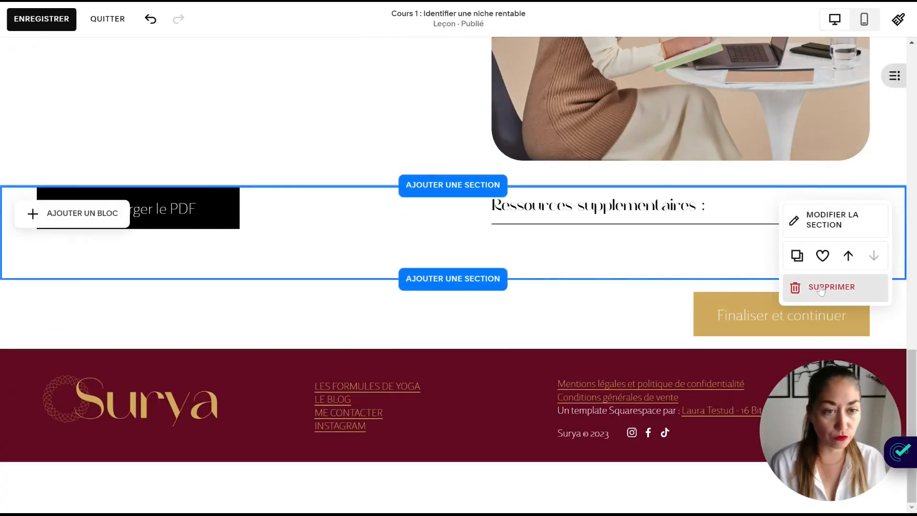
pyautogui.click(823, 287)
pyautogui.click(523, 288)
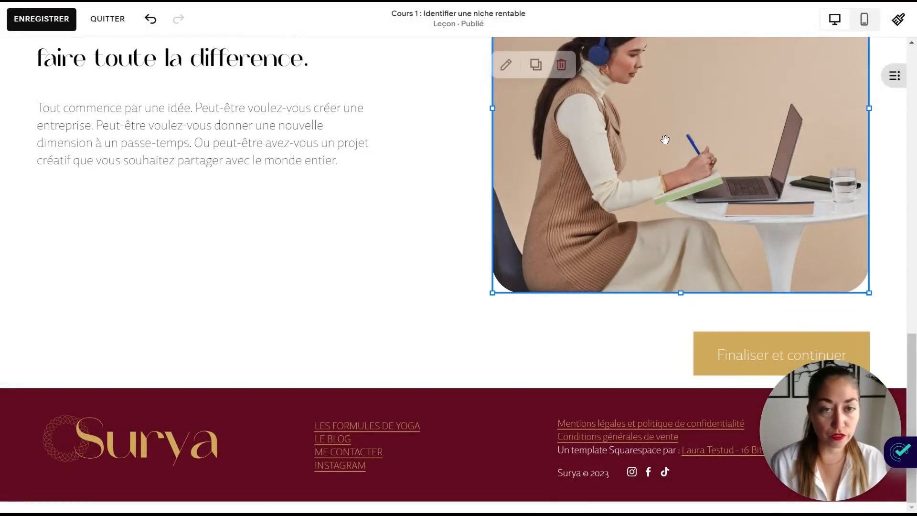
# Delete the image beside the course text and move the heading and paragraph block up toward the "DANS CE COURS" label.
pyautogui.click(560, 63)
pyautogui.moveTo(916, 337); pyautogui.dragTo(915, 294)
pyautogui.moveTo(101, 219); pyautogui.dragTo(101, 193)
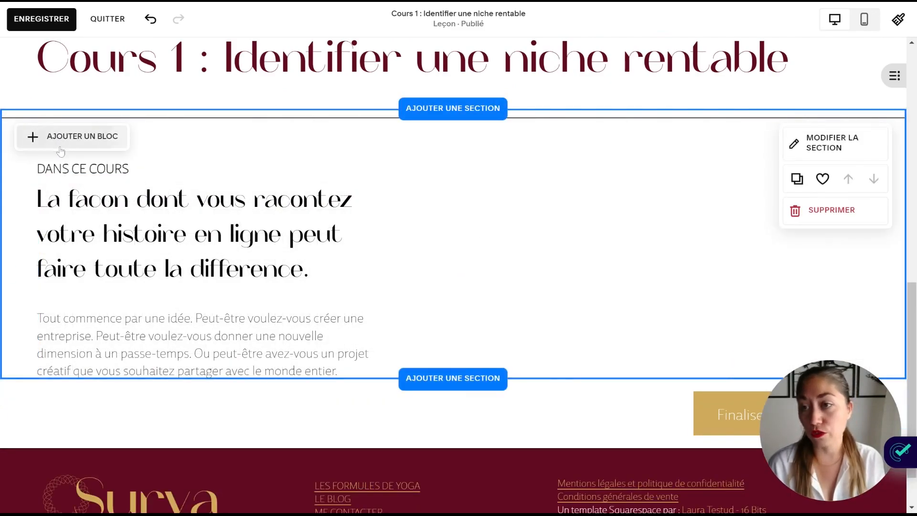
# Add a text block reading "Ressources" in the empty area beside the course text.
pyautogui.click(72, 137)
pyautogui.click(98, 214)
pyautogui.moveTo(169, 185); pyautogui.dragTo(625, 160)
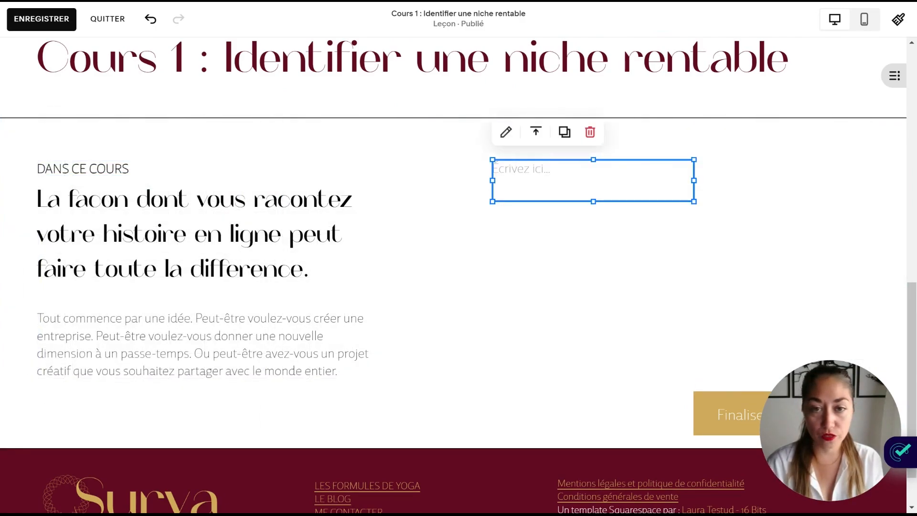
pyautogui.doubleClick(620, 180)
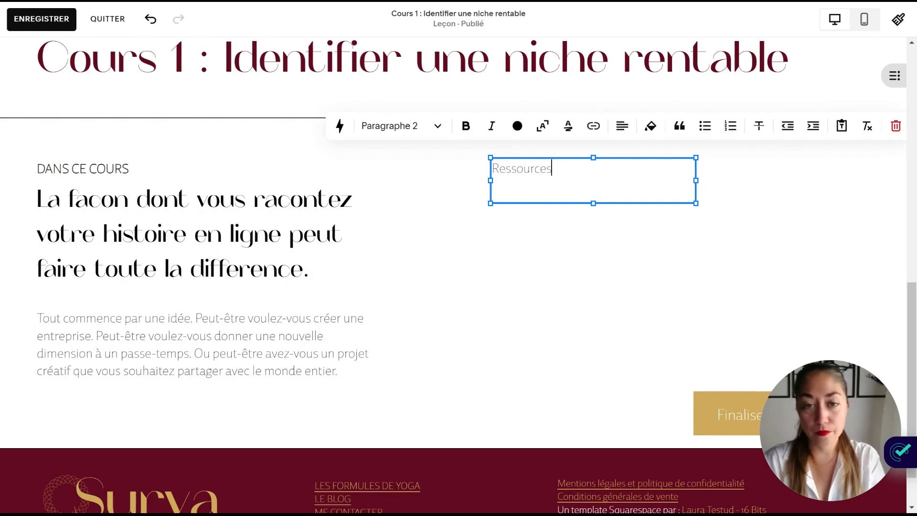
# Format the "Ressources" text as Titre 3.
pyautogui.hotkey('ctrl', 'a')
pyautogui.click(397, 125)
pyautogui.click(379, 186)
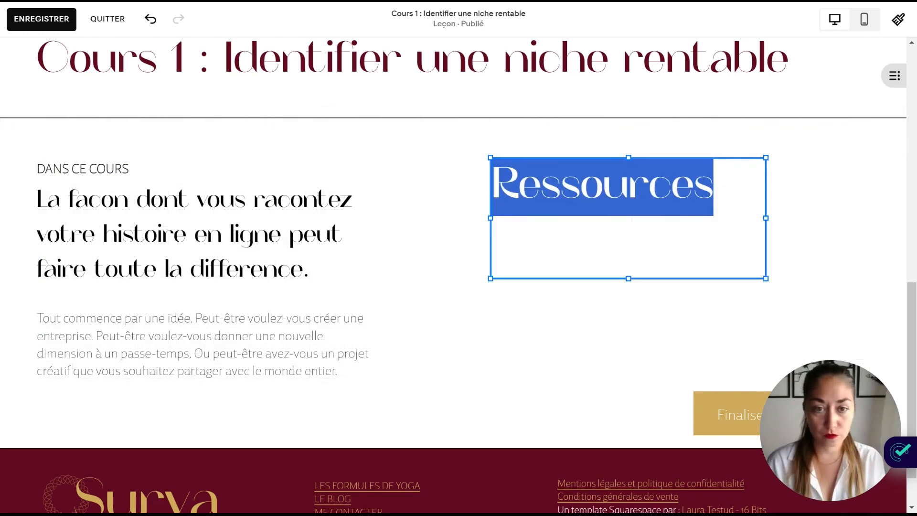
pyautogui.click(392, 121)
pyautogui.click(379, 241)
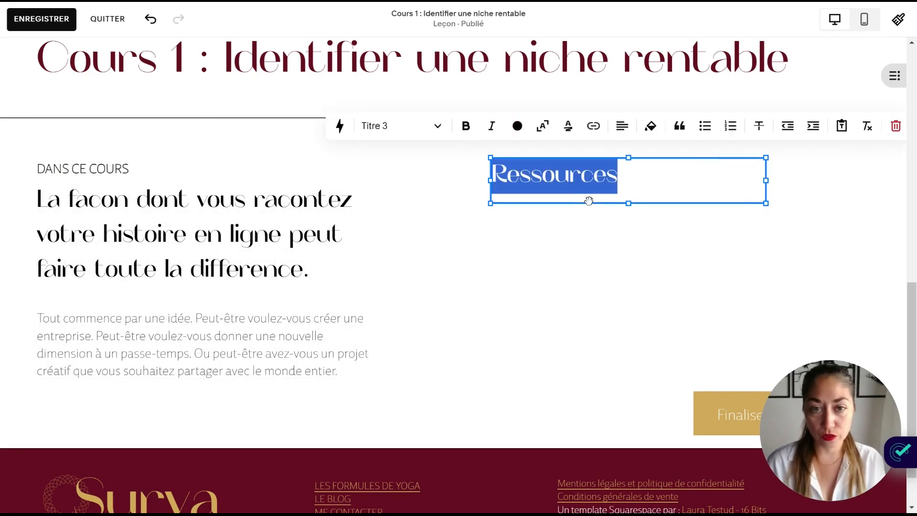
pyautogui.click(596, 239)
pyautogui.moveTo(587, 165); pyautogui.dragTo(590, 166)
pyautogui.click(561, 250)
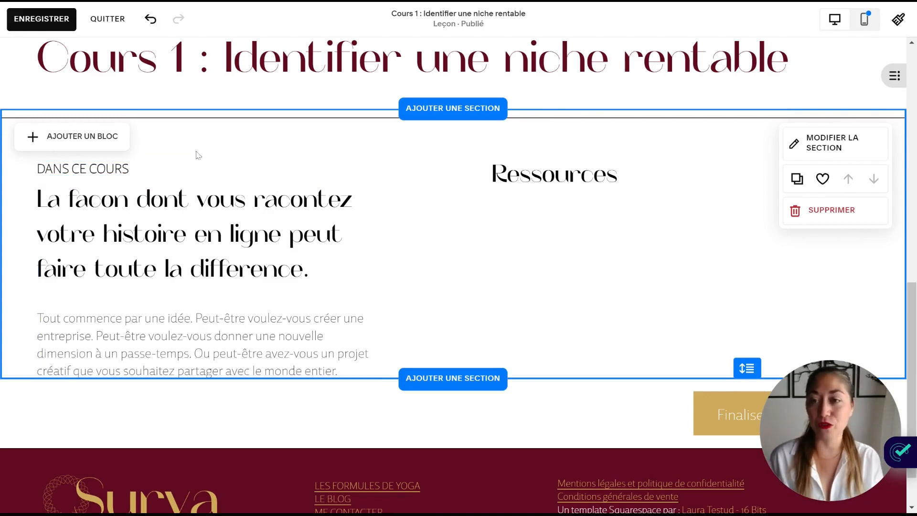
# Add a button block below the "Ressources" heading and set its text to "Télécharger le PDF".
pyautogui.click(98, 146)
pyautogui.click(99, 243)
pyautogui.moveTo(136, 210); pyautogui.dragTo(651, 248)
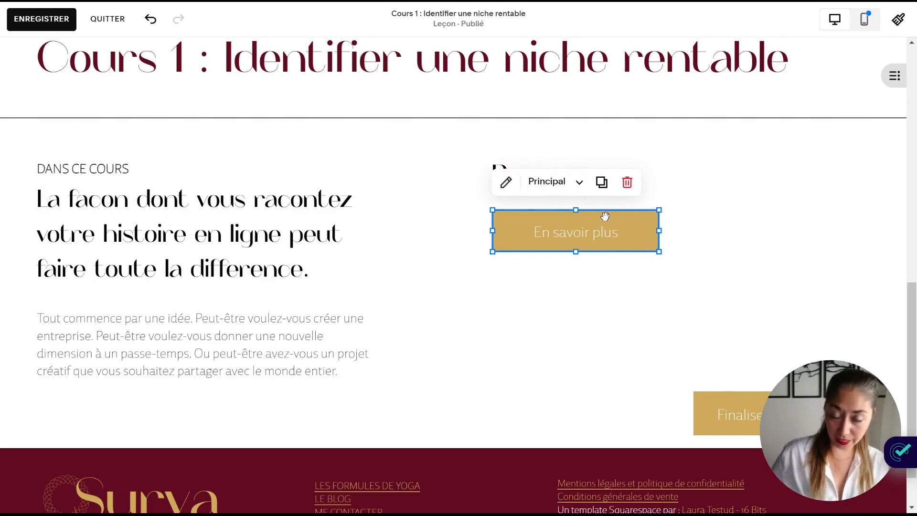
pyautogui.click(506, 182)
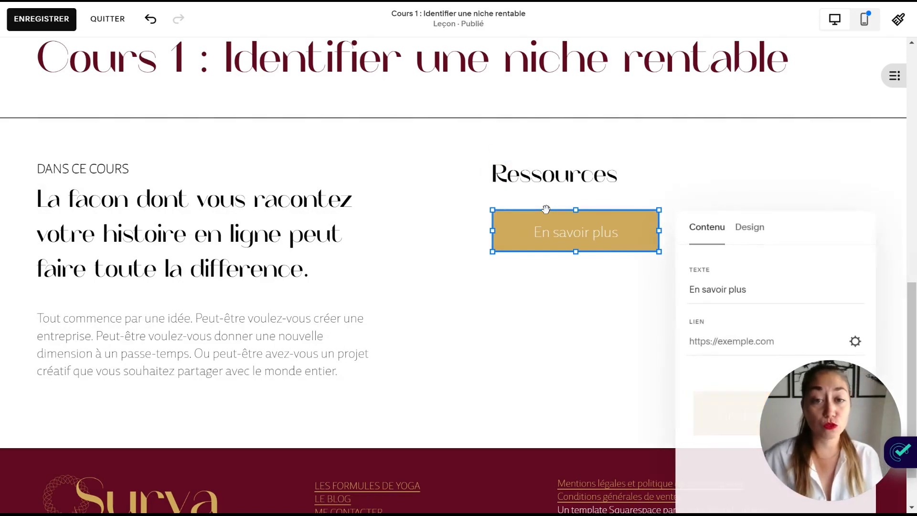
pyautogui.moveTo(745, 288); pyautogui.dragTo(720, 289)
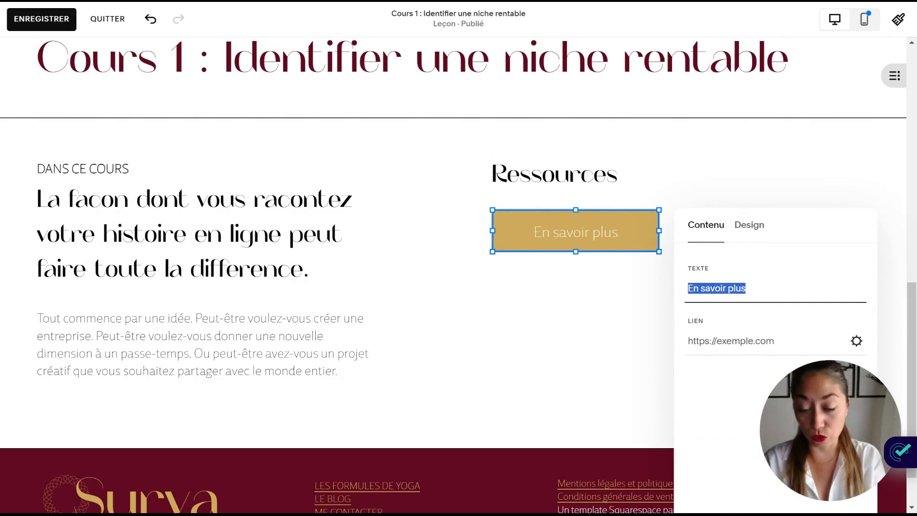
pyautogui.write('Télécharger le PDF')
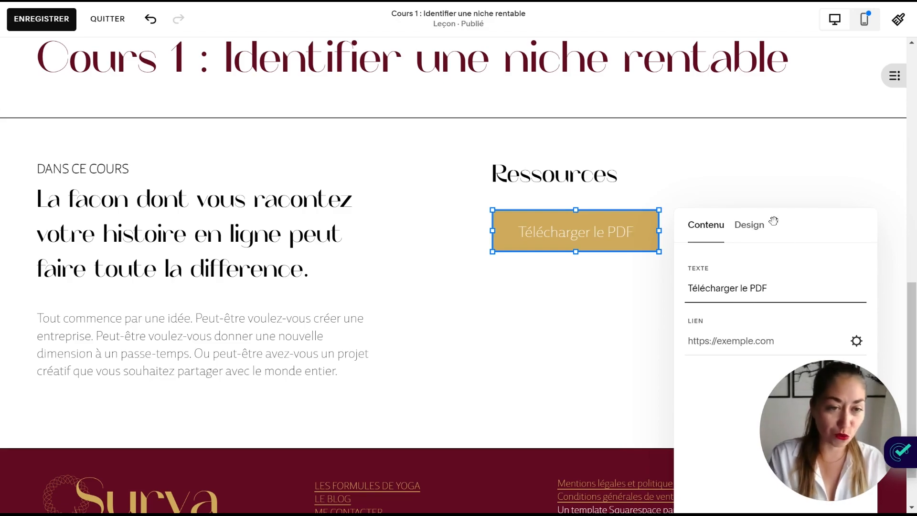
# Link the button to the uploaded file "katsia-jazwinska-KCFe1GLKdpg-unsplash (1).jpg", opening in a new window, and save the lesson page.
pyautogui.click(851, 273)
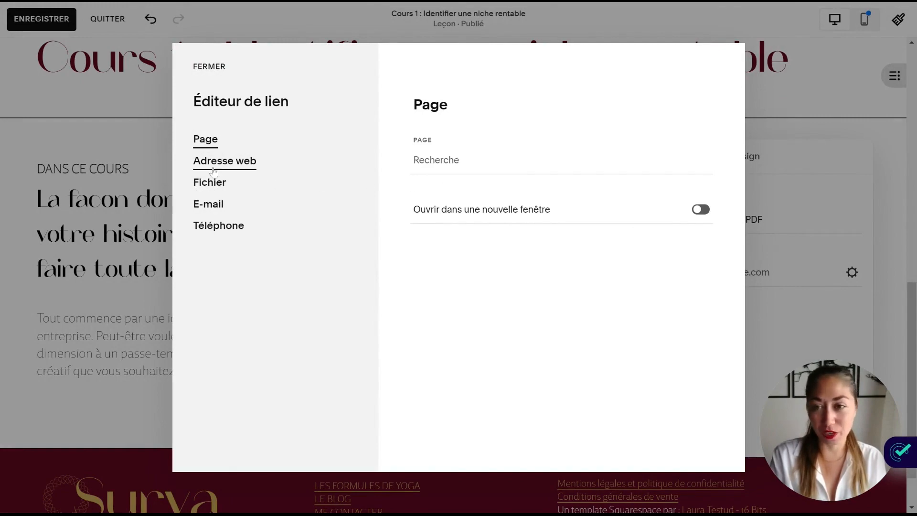
pyautogui.click(210, 184)
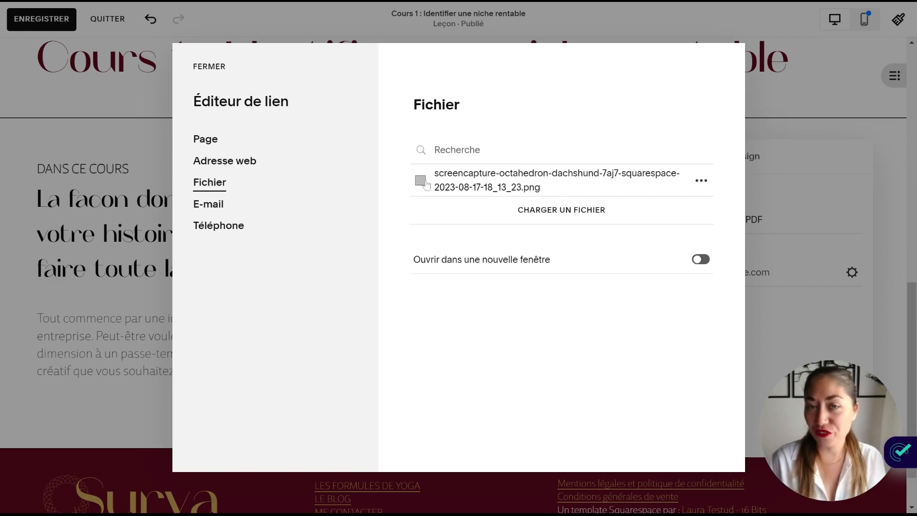
pyautogui.click(553, 213)
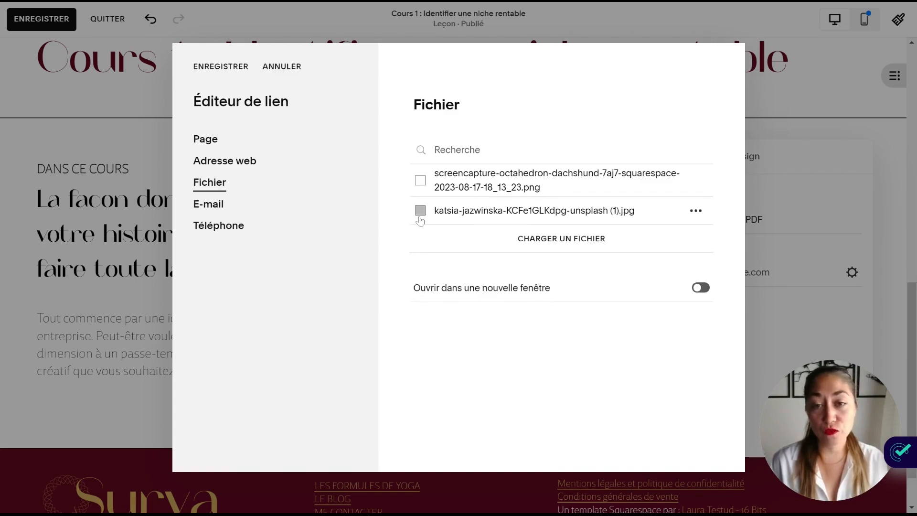
pyautogui.click(420, 212)
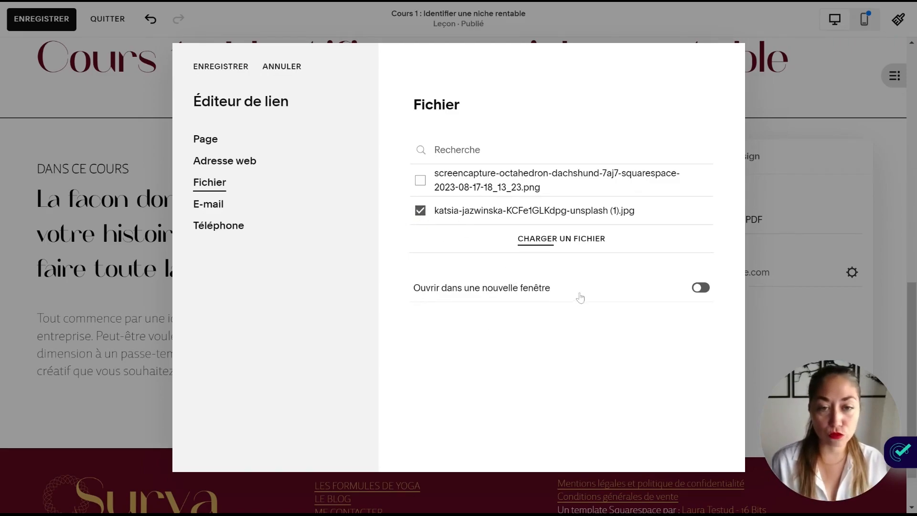
pyautogui.click(698, 288)
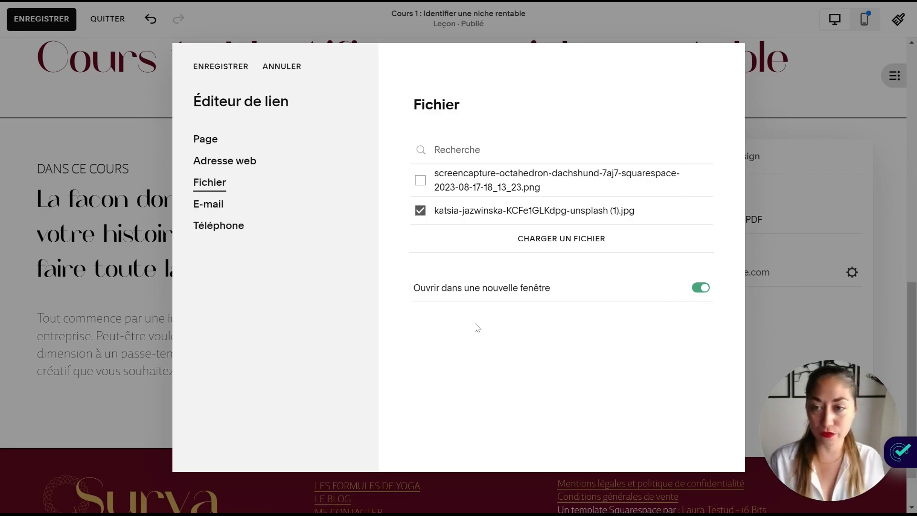
pyautogui.click(218, 70)
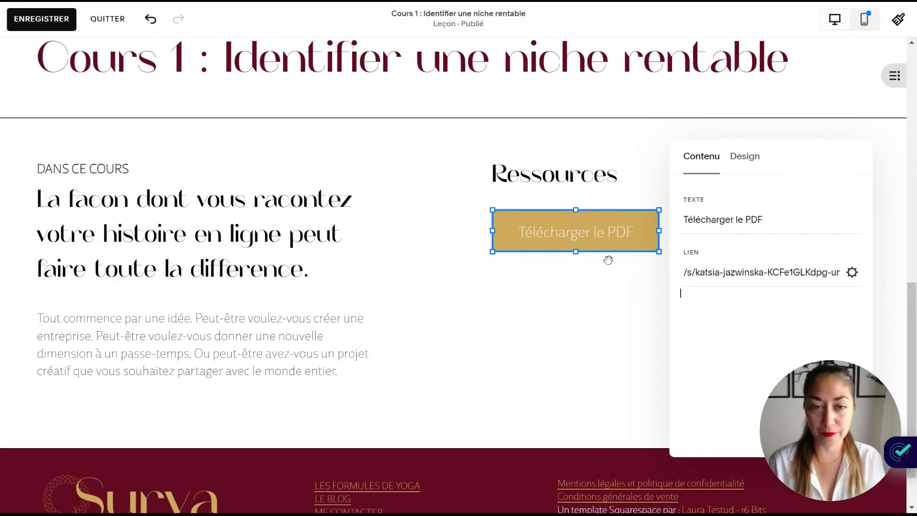
pyautogui.click(603, 289)
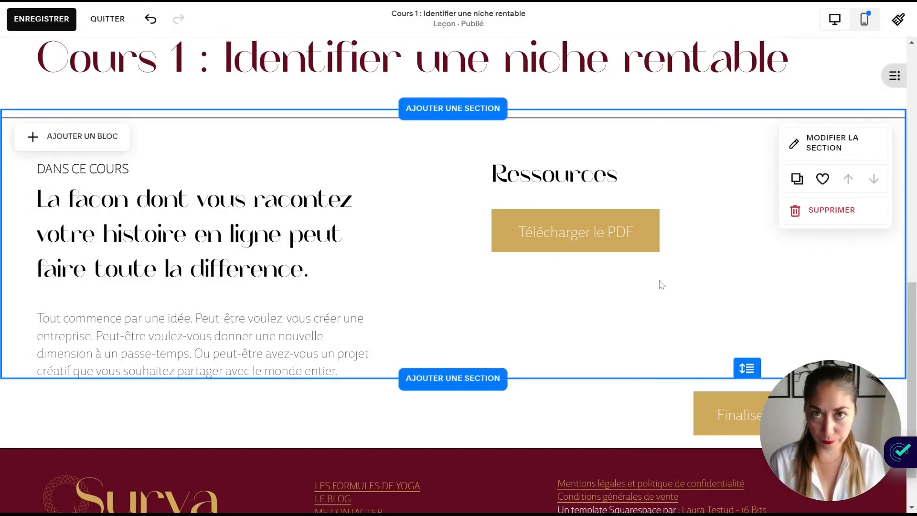
pyautogui.click(33, 17)
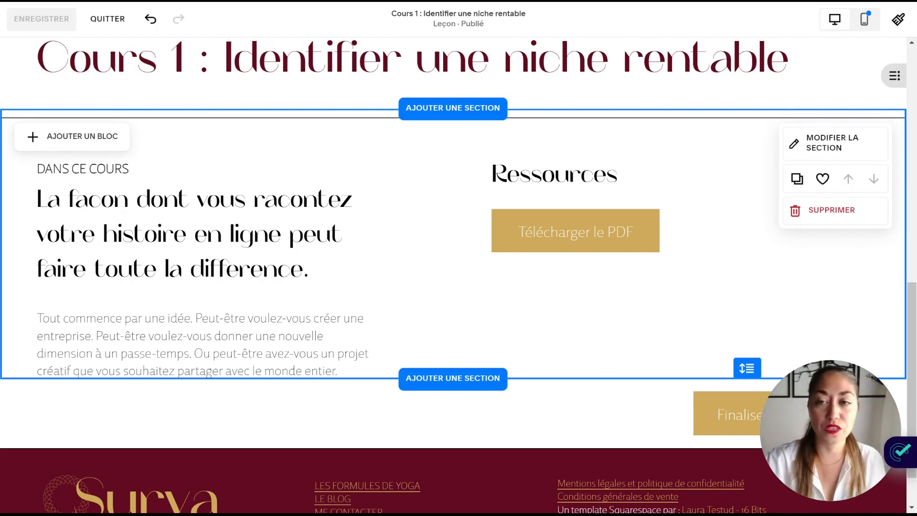
# Add an audio block below the "Télécharger le PDF" button, making it slightly wider and shorter.
pyautogui.click(116, 146)
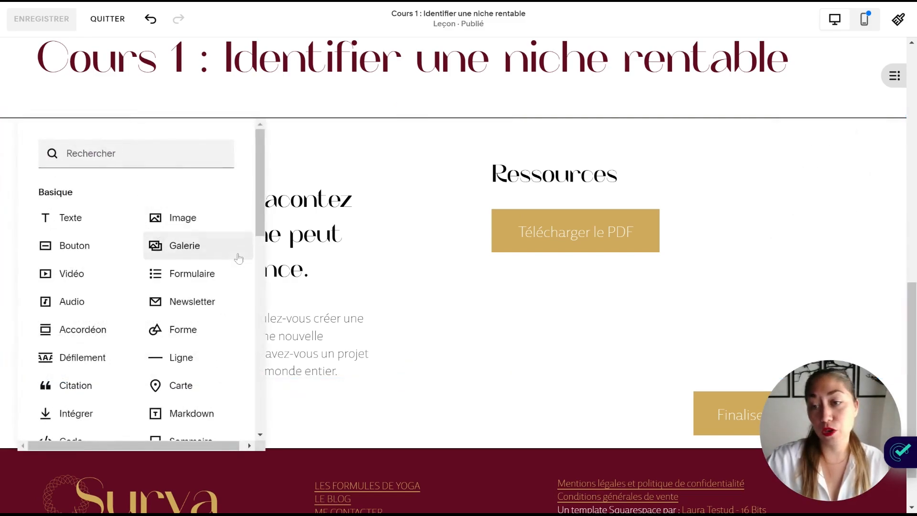
pyautogui.moveTo(266, 220); pyautogui.dragTo(254, 245)
pyautogui.click(73, 227)
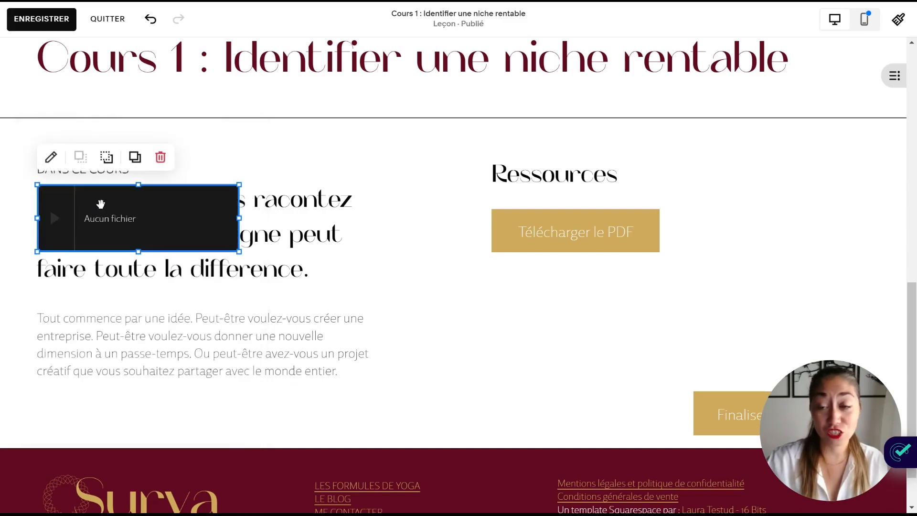
pyautogui.moveTo(169, 194); pyautogui.dragTo(625, 270)
pyautogui.moveTo(694, 293); pyautogui.dragTo(723, 294)
pyautogui.moveTo(615, 327); pyautogui.dragTo(616, 302)
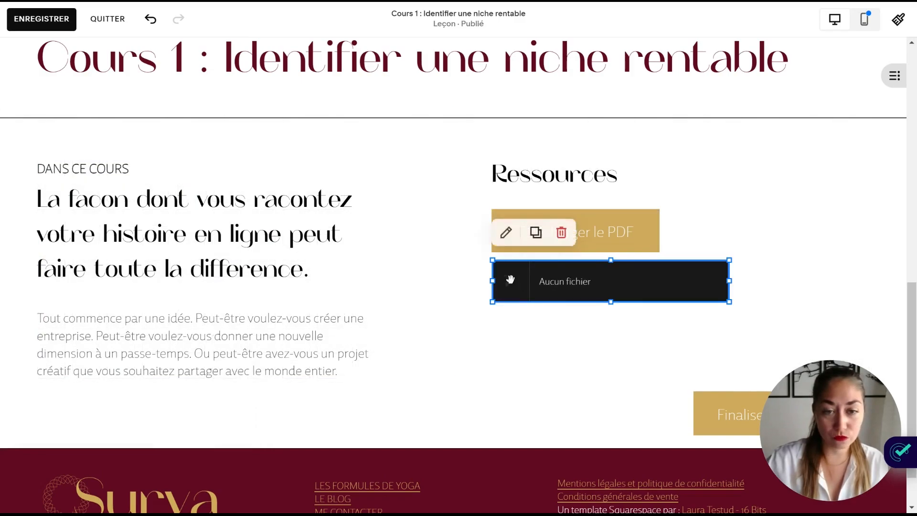
# Examine the audio block's file upload and external file options.
pyautogui.click(506, 234)
pyautogui.moveTo(786, 72); pyautogui.dragTo(297, 56)
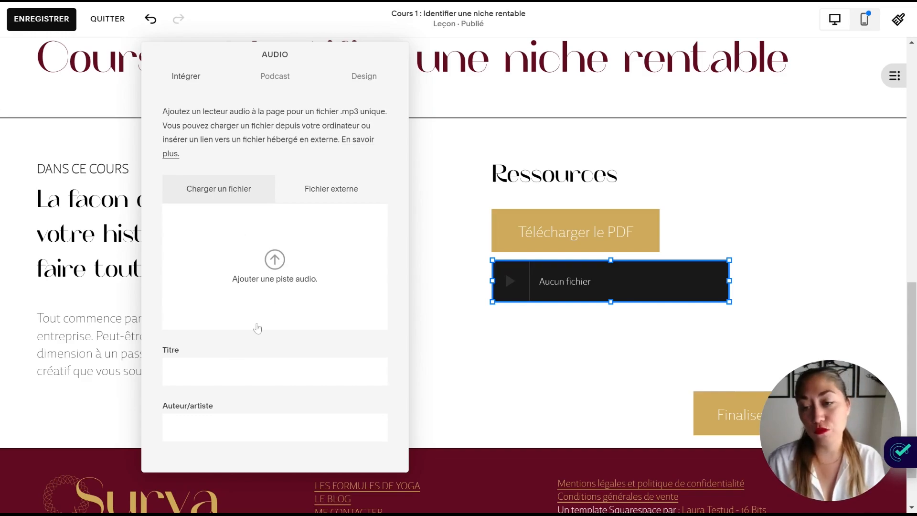
pyautogui.click(337, 193)
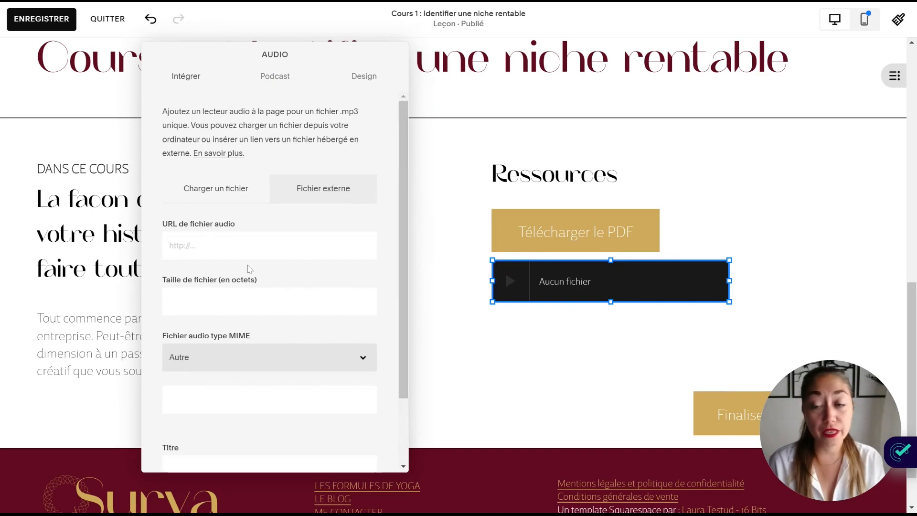
# Set the audio player's design to the Minimal style with the light player colour.
pyautogui.click(358, 80)
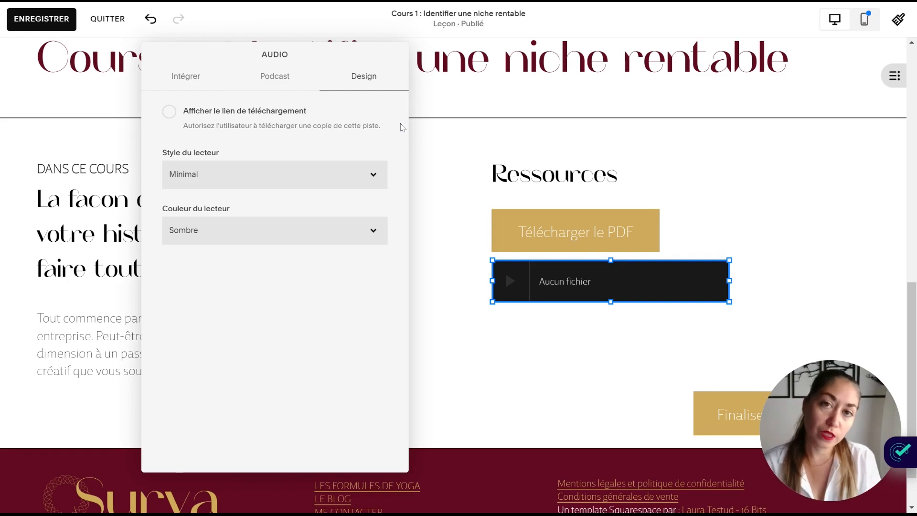
pyautogui.click(374, 176)
pyautogui.click(307, 192)
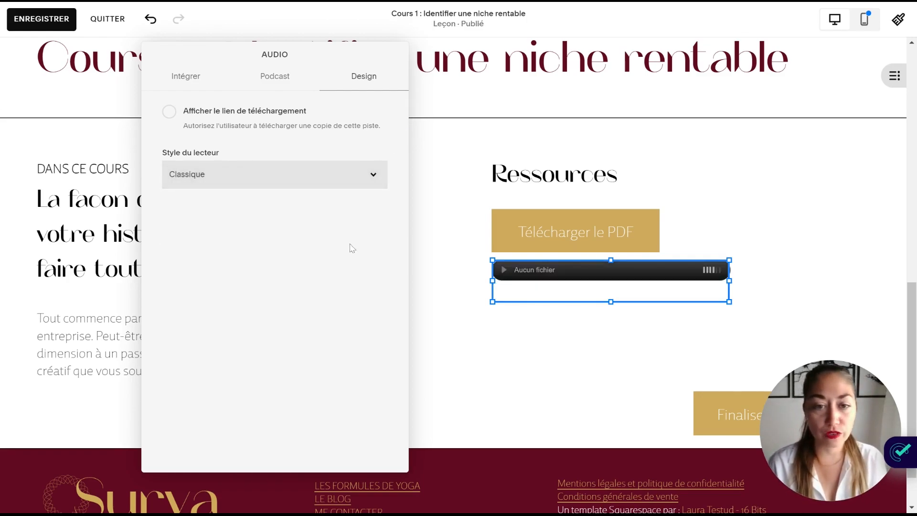
pyautogui.click(366, 187)
pyautogui.click(259, 202)
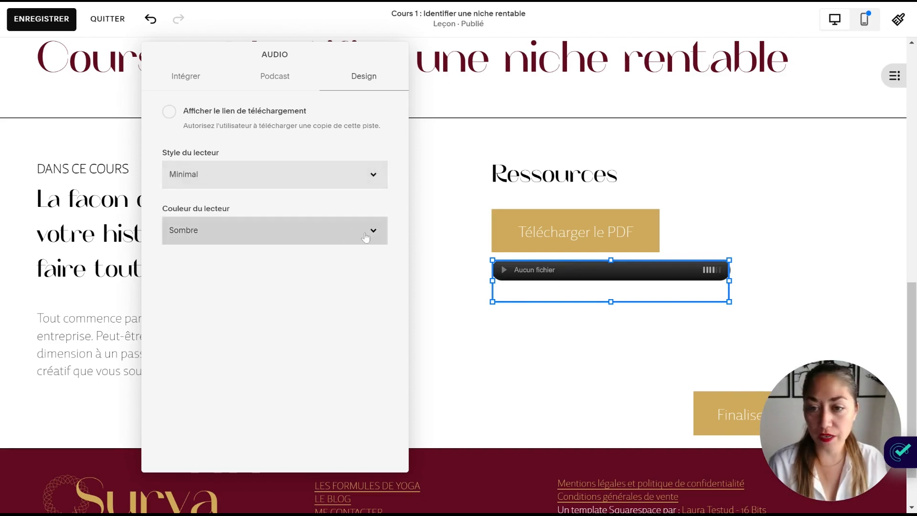
pyautogui.click(322, 244)
pyautogui.click(251, 259)
pyautogui.moveTo(611, 277); pyautogui.dragTo(610, 303)
pyautogui.click(580, 335)
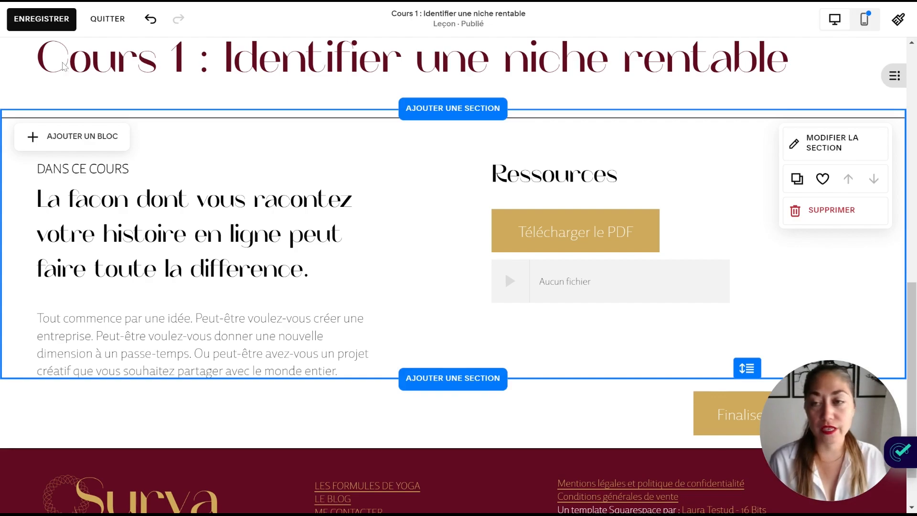
# Add a text block below the audio player and paste a copy of the course description paragraph into it.
pyautogui.click(103, 139)
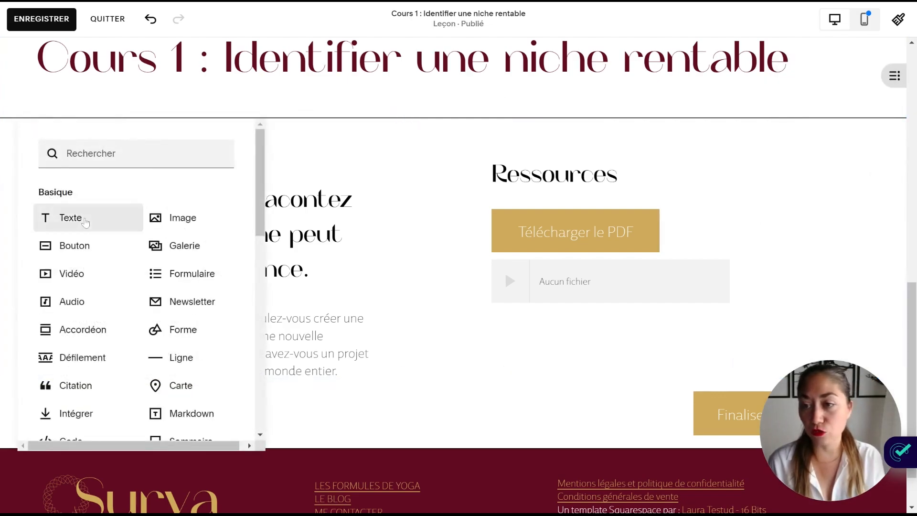
pyautogui.click(72, 217)
pyautogui.moveTo(209, 192); pyautogui.dragTo(663, 318)
pyautogui.doubleClick(348, 354)
pyautogui.moveTo(348, 376)
pyautogui.mouseDown()
pyautogui.moveTo(312, 364)
pyautogui.moveTo(344, 376)
pyautogui.mouseUp()
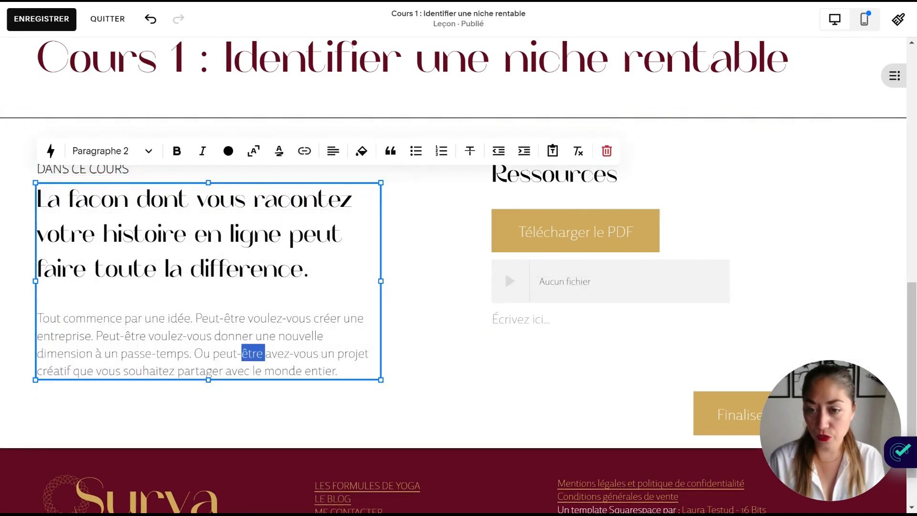
pyautogui.tripleClick(253, 353)
pyautogui.hotkey('ctrl', 'c')
pyautogui.click(534, 340)
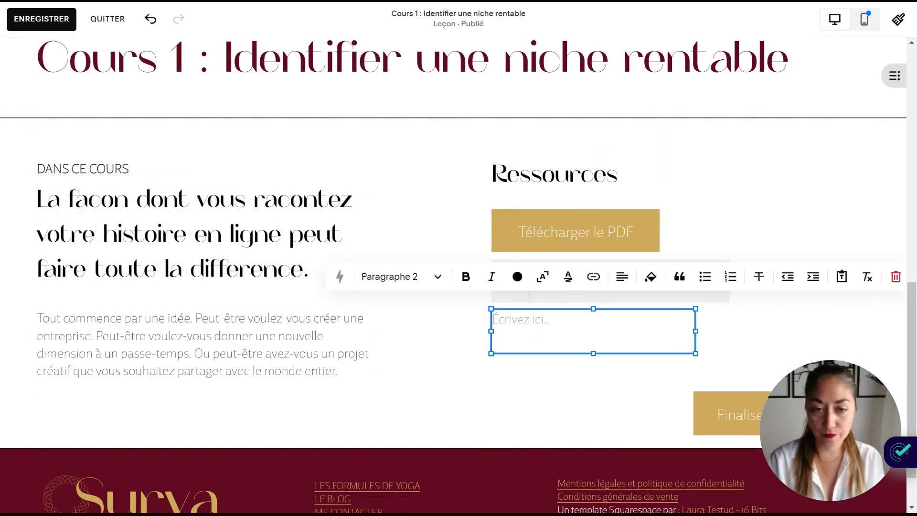
pyautogui.hotkey('ctrl', 'v')
# Remove the last sentence of the pasted paragraph, then widen its text block and reduce the block's height to fit.
pyautogui.moveTo(604, 424); pyautogui.dragTo(511, 390)
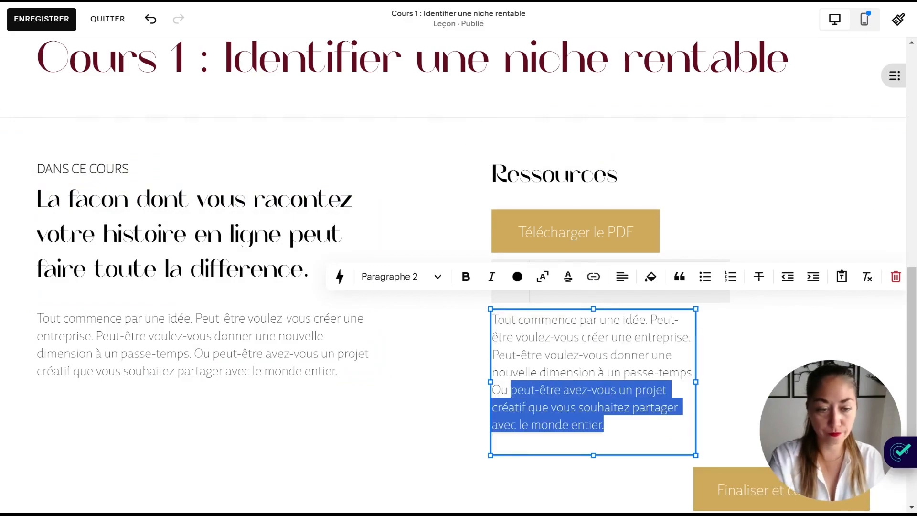
pyautogui.press('BackSpace')
pyautogui.press('BackSpace')
pyautogui.press('BackSpace')
pyautogui.press('BackSpace')
pyautogui.moveTo(696, 356); pyautogui.dragTo(766, 356)
pyautogui.moveTo(643, 403); pyautogui.dragTo(642, 380)
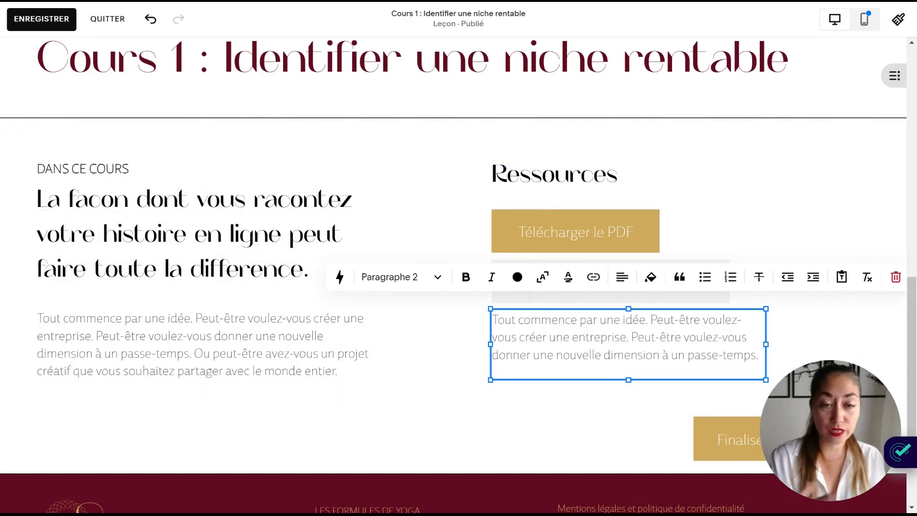
pyautogui.moveTo(631, 336); pyautogui.dragTo(746, 337)
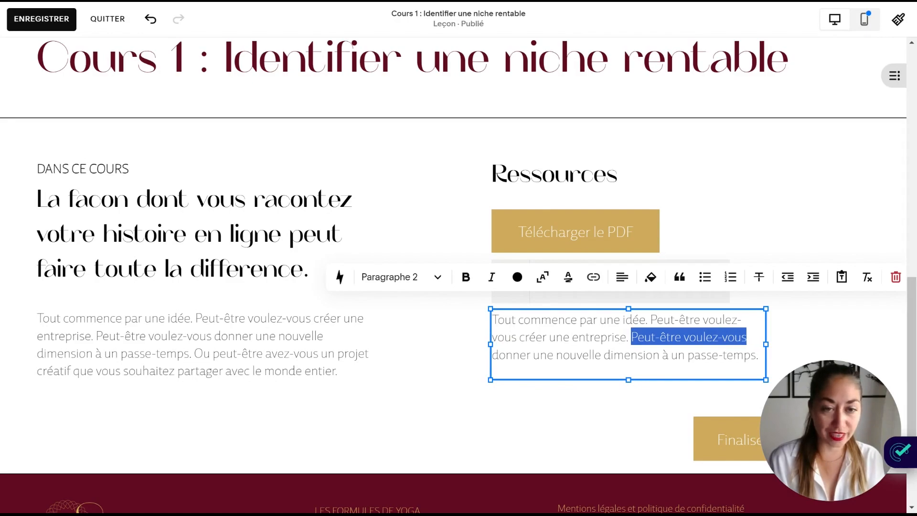
pyautogui.click(594, 278)
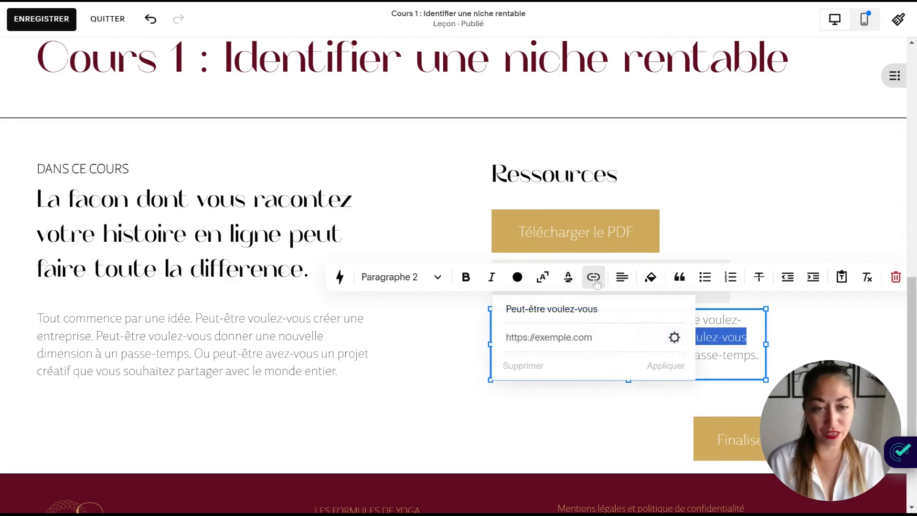
pyautogui.click(563, 351)
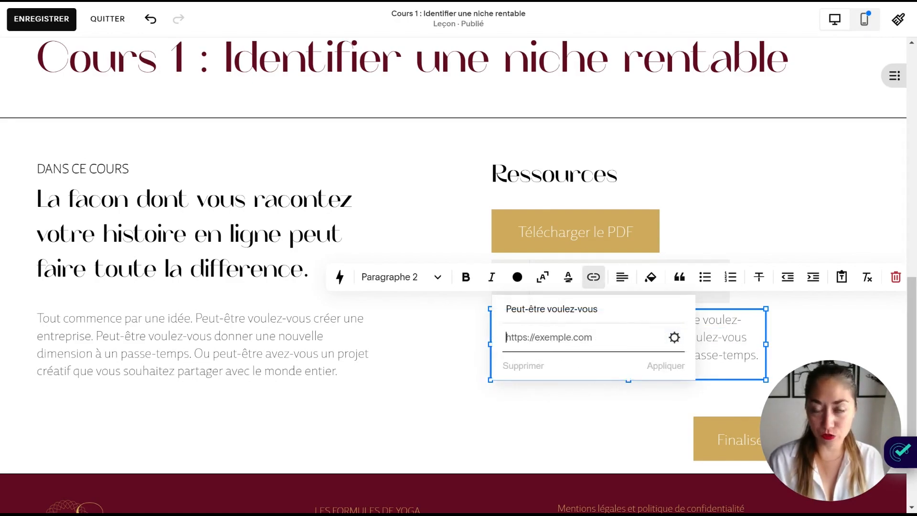
pyautogui.write('www')
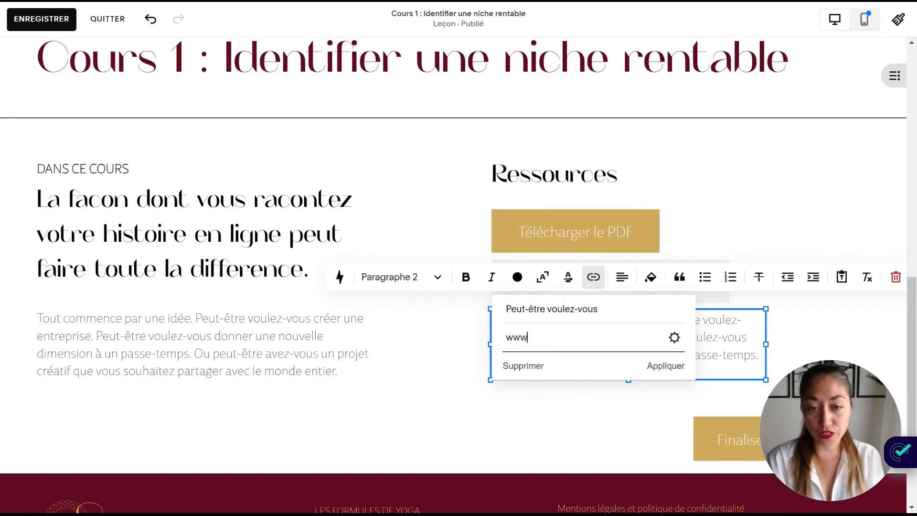
pyautogui.write('.google.com')
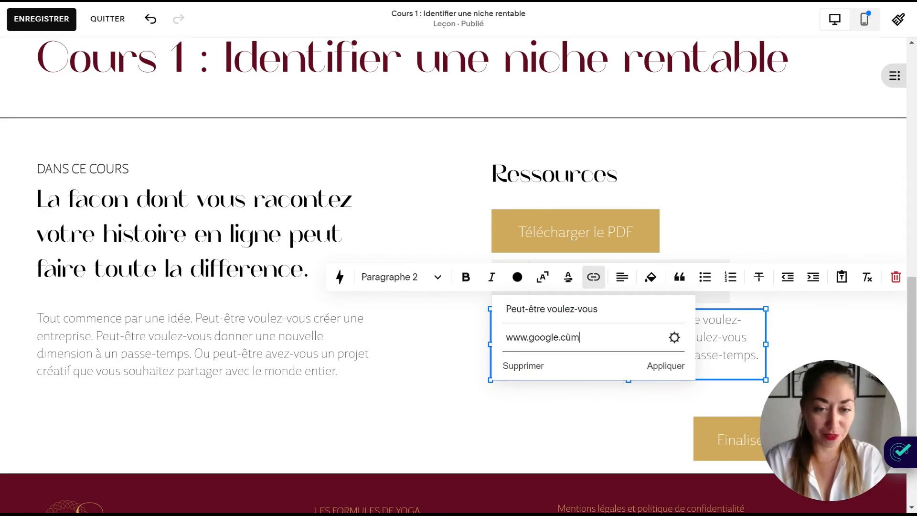
pyautogui.press('BackSpace')
pyautogui.press('BackSpace')
pyautogui.write('ù')
pyautogui.press('BackSpace')
pyautogui.write('om')
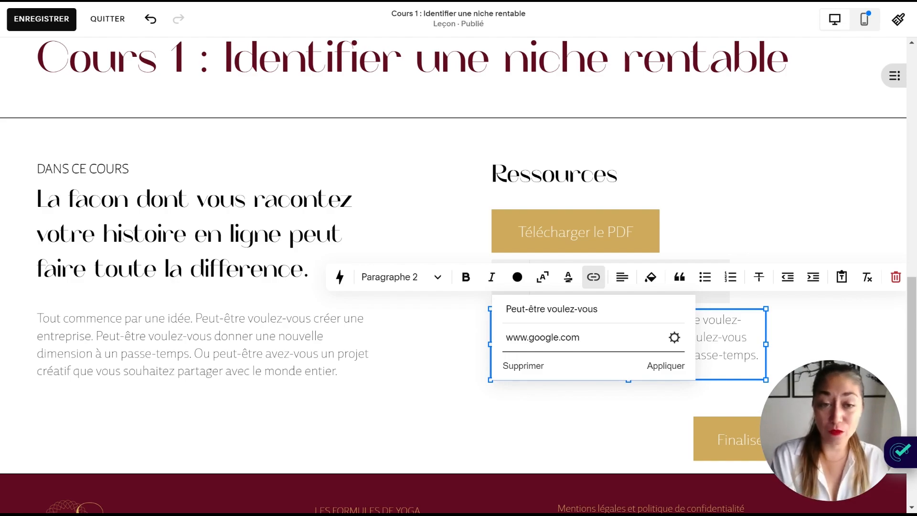
# Set the web address link to open in a new window, then save and apply it to the text.
pyautogui.click(675, 339)
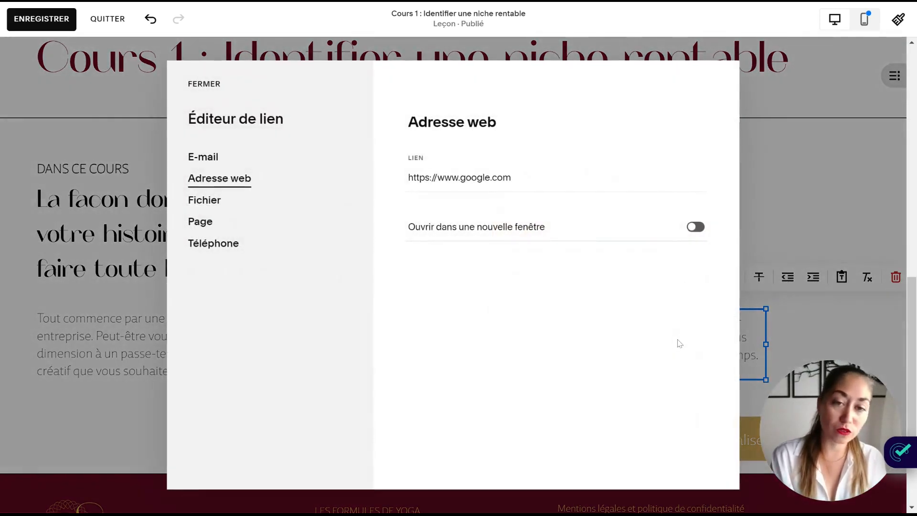
pyautogui.click(696, 227)
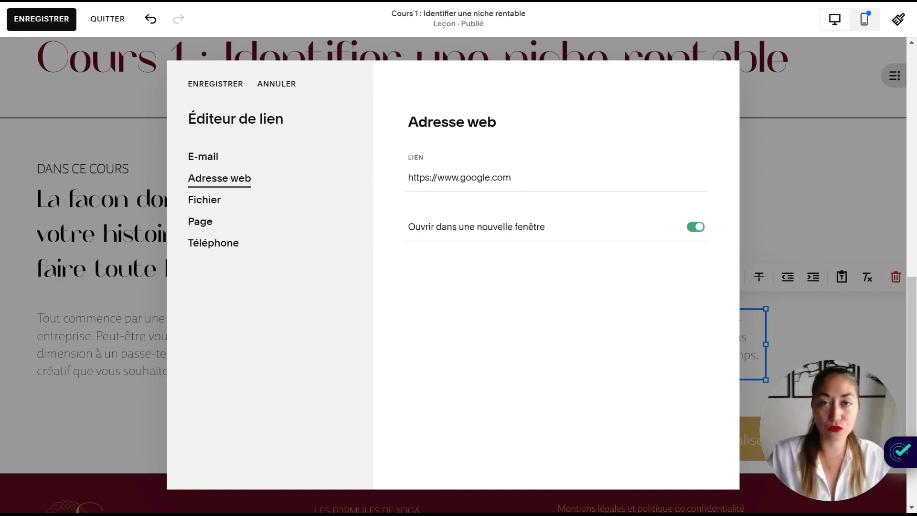
pyautogui.click(226, 84)
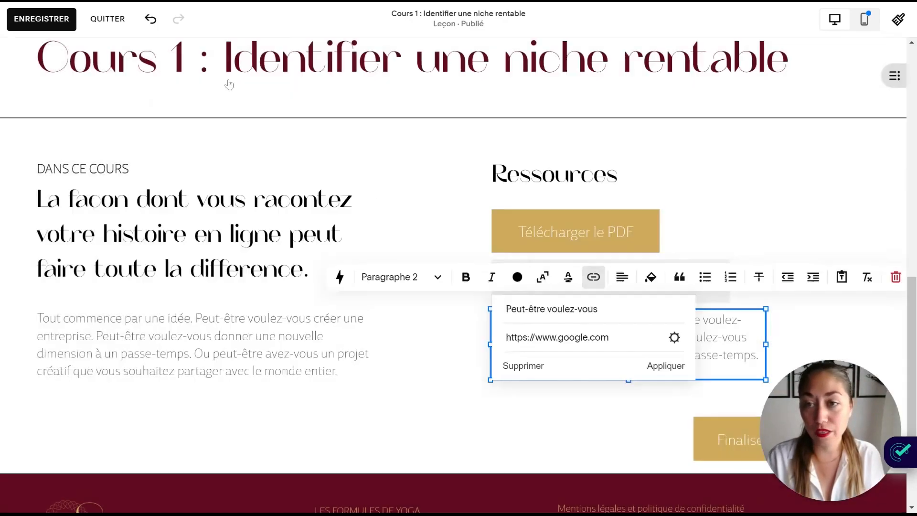
pyautogui.click(673, 365)
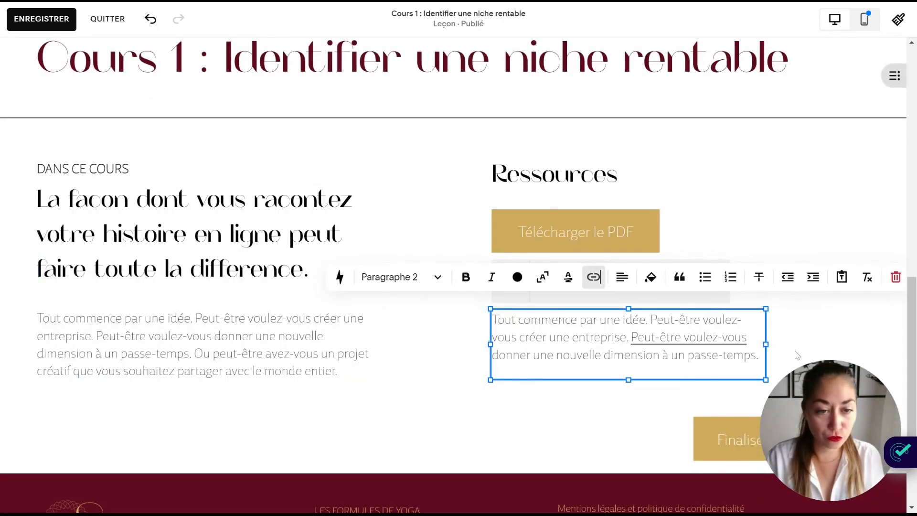
pyautogui.click(797, 329)
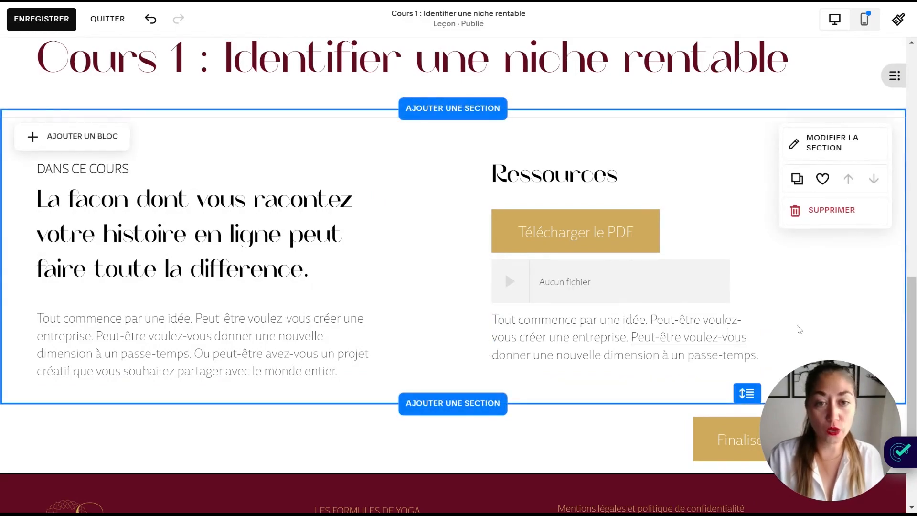
# Look over the lesson page, then open the Plus clair 1 theme in the site's colour styles.
pyautogui.scroll(6, 793, 334)
pyautogui.scroll(6, 790, 342)
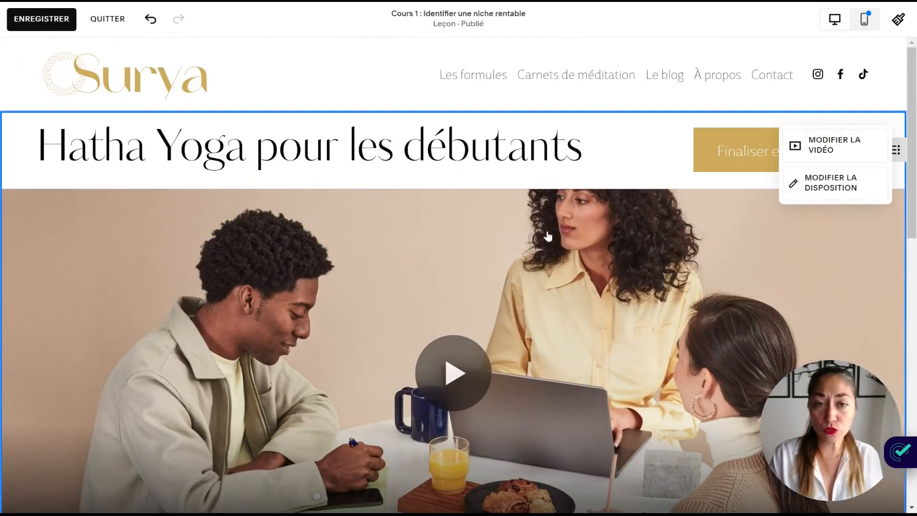
pyautogui.scroll(-7, 539, 240)
pyautogui.scroll(-5, 539, 239)
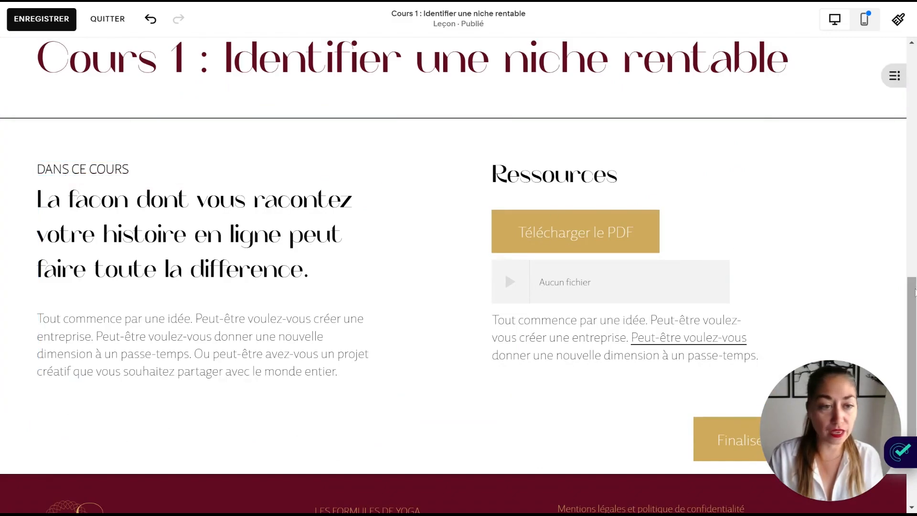
pyautogui.scroll(10, 458, 267)
pyautogui.moveTo(915, 55)
pyautogui.mouseDown()
pyautogui.moveTo(915, 76)
pyautogui.moveTo(915, 68)
pyautogui.mouseUp()
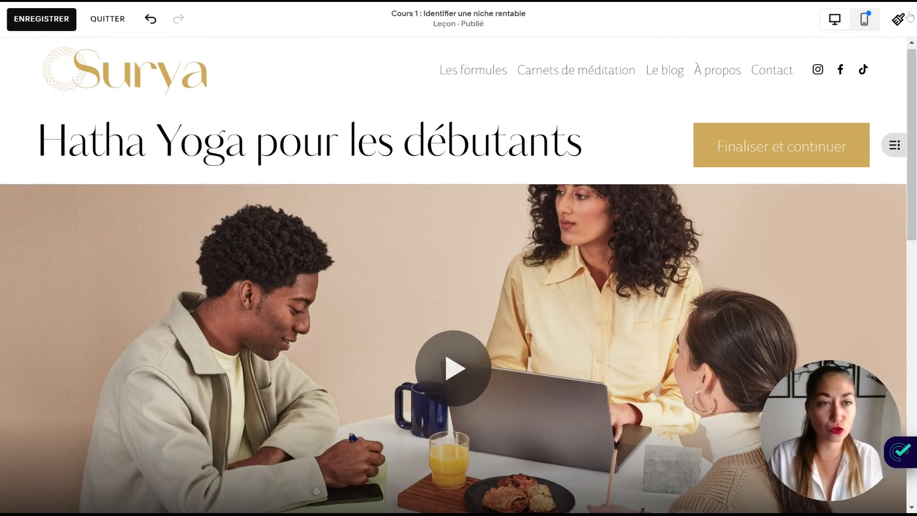
pyautogui.click(893, 23)
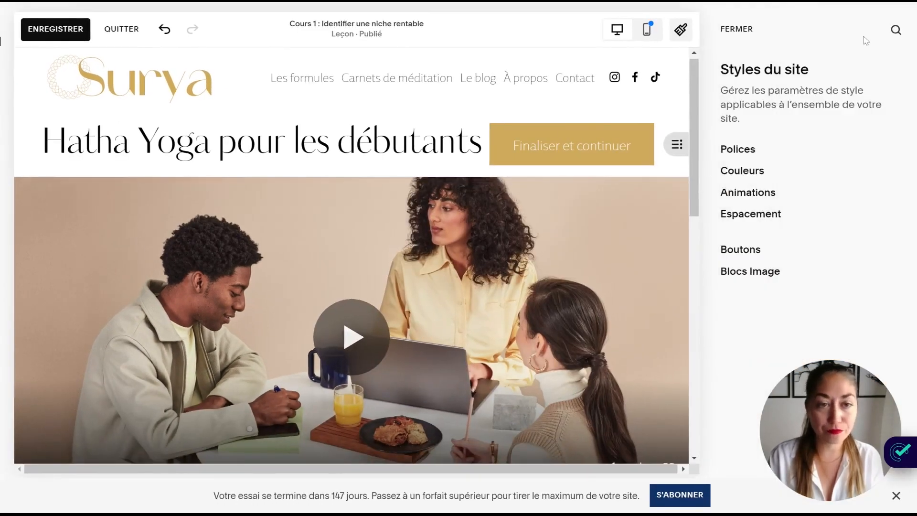
pyautogui.click(741, 173)
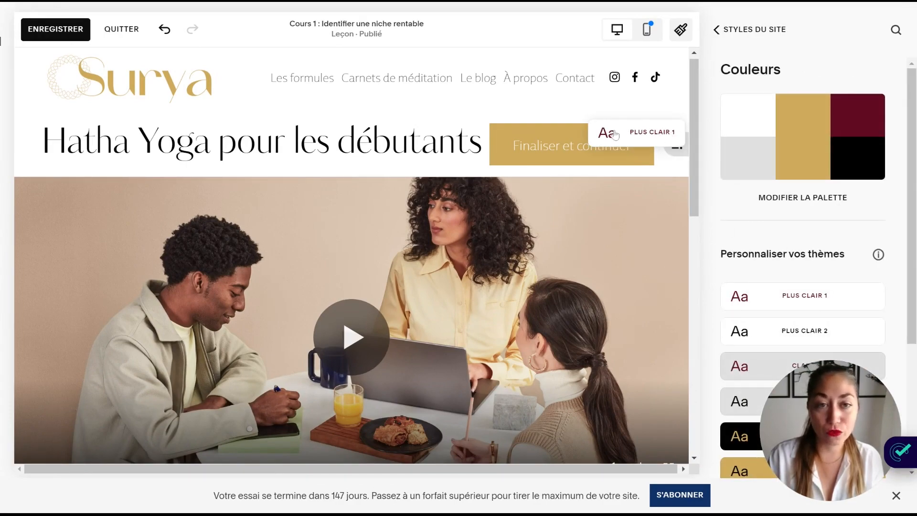
pyautogui.moveTo(694, 138); pyautogui.dragTo(713, 267)
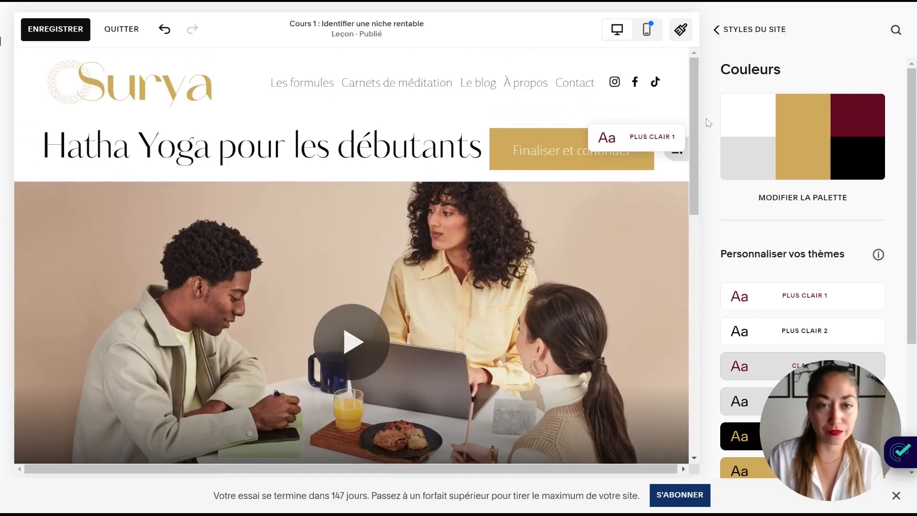
pyautogui.click(771, 303)
pyautogui.click(771, 306)
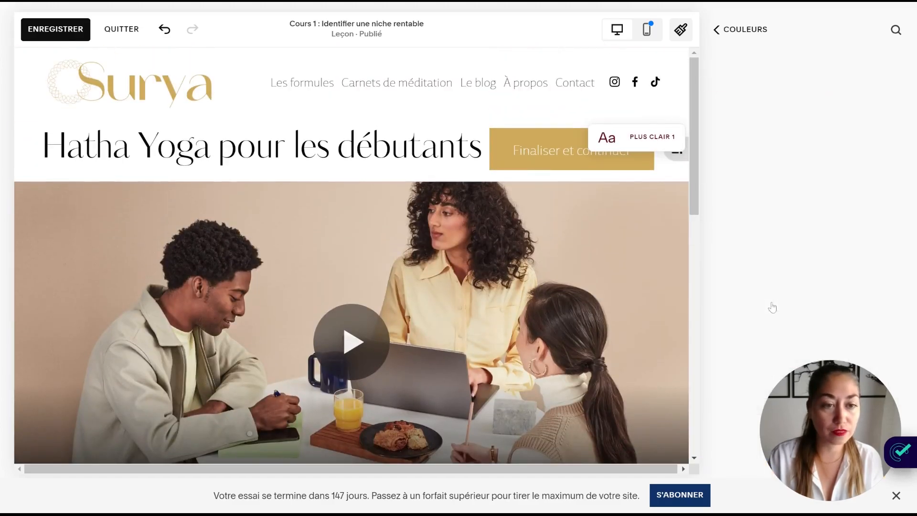
# Examine the Plus clair 1 theme's colour settings for the course overview, the course lesson and the separator line block.
pyautogui.scroll(-10, 742, 195)
pyautogui.scroll(-5, 742, 196)
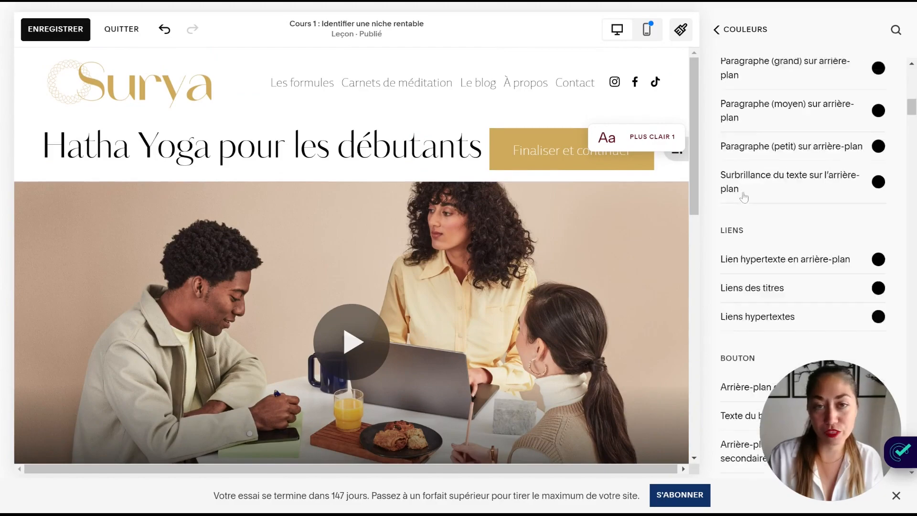
pyautogui.scroll(10, 742, 196)
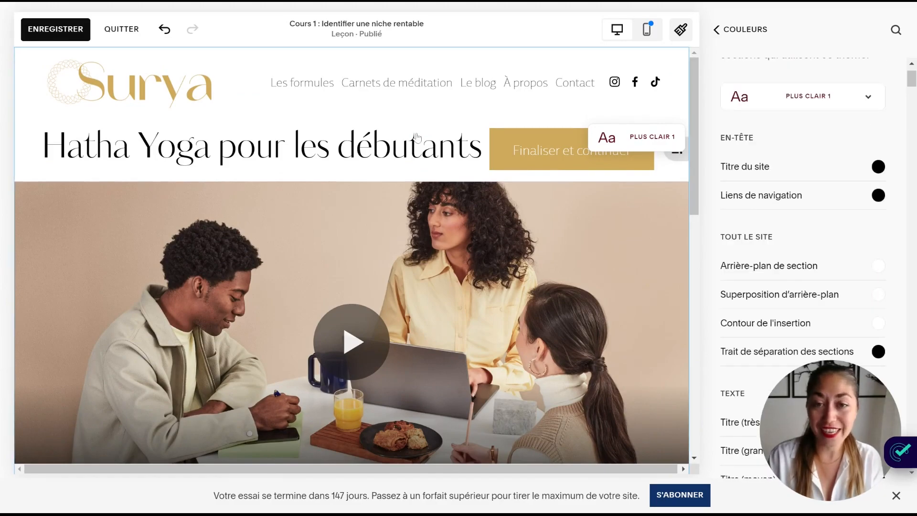
pyautogui.scroll(-5, 165, 258)
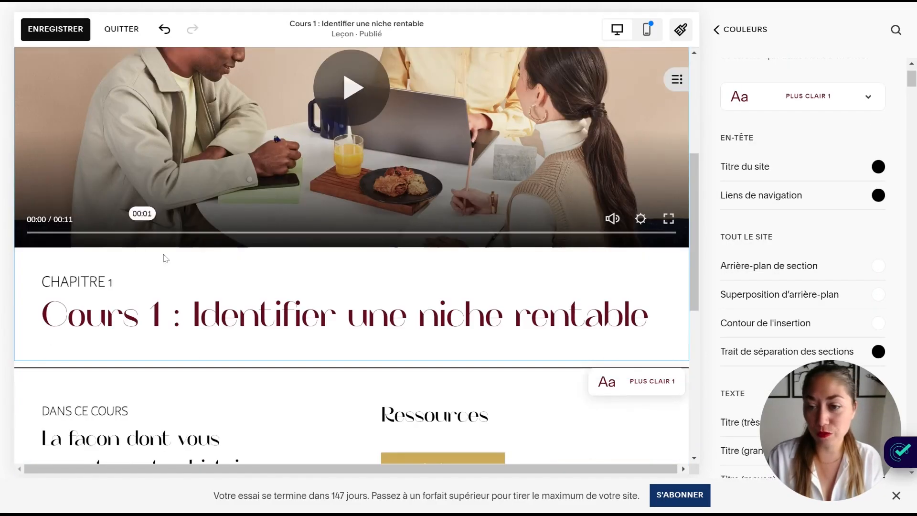
pyautogui.click(320, 288)
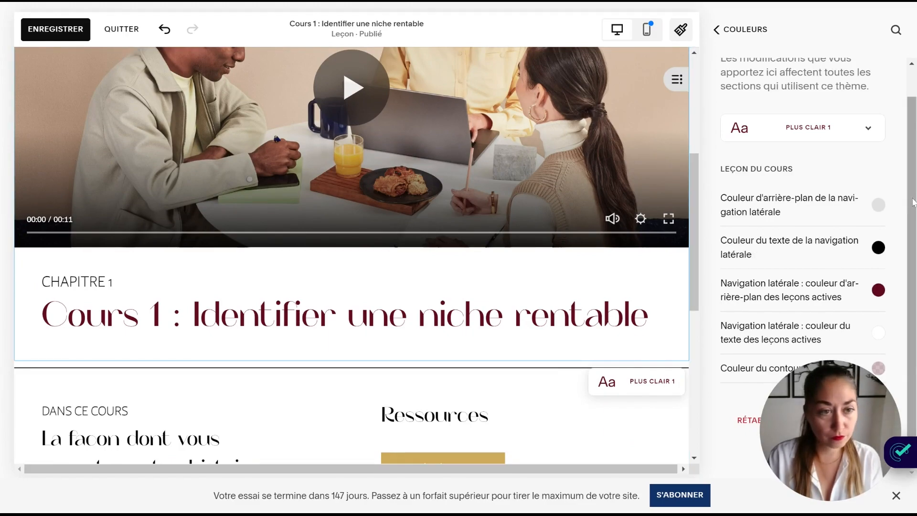
pyautogui.moveTo(841, 402); pyautogui.dragTo(107, 398)
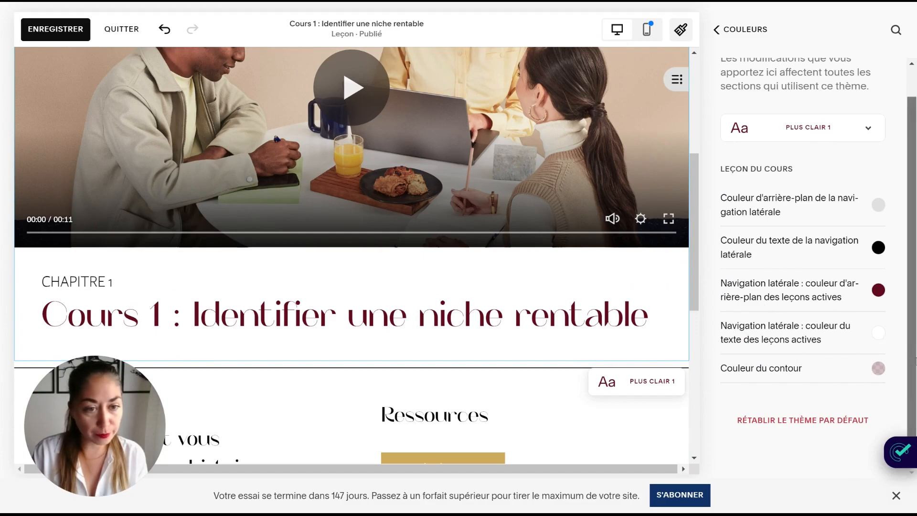
pyautogui.scroll(5, 910, 339)
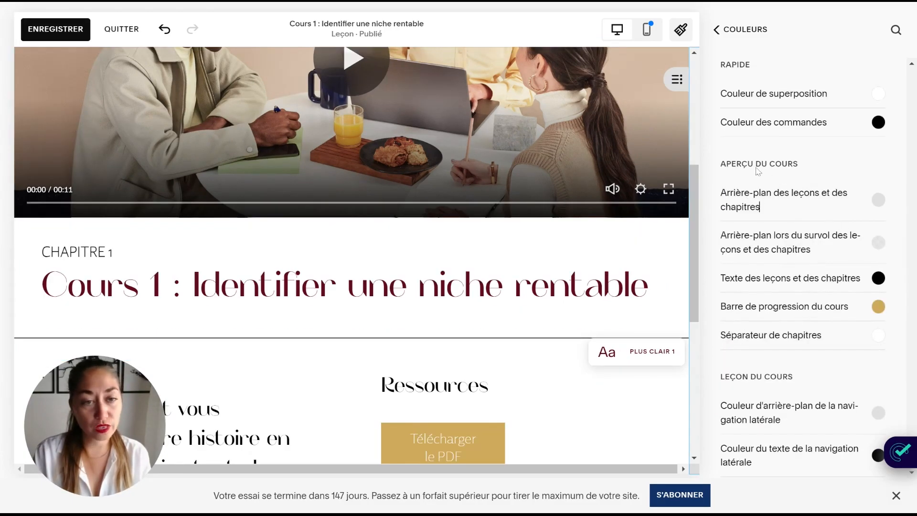
pyautogui.tripleClick(726, 165)
pyautogui.moveTo(725, 376); pyautogui.dragTo(783, 377)
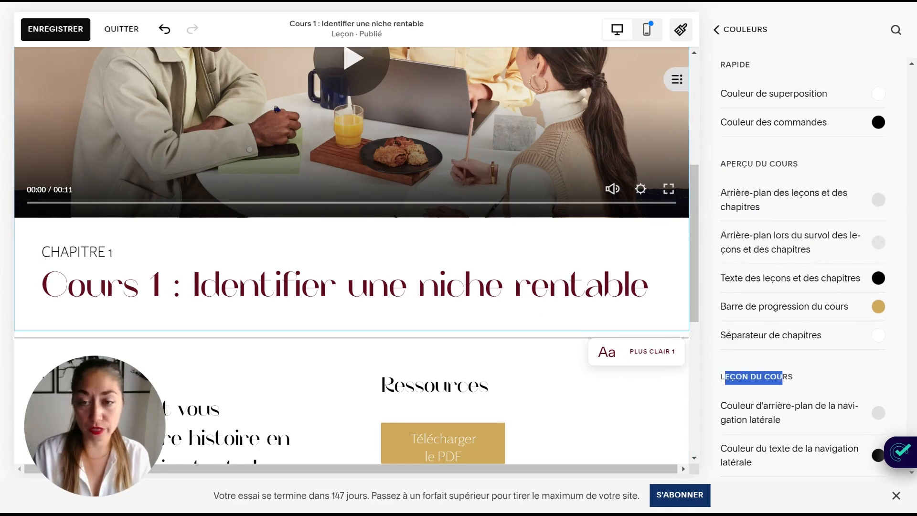
pyautogui.click(673, 262)
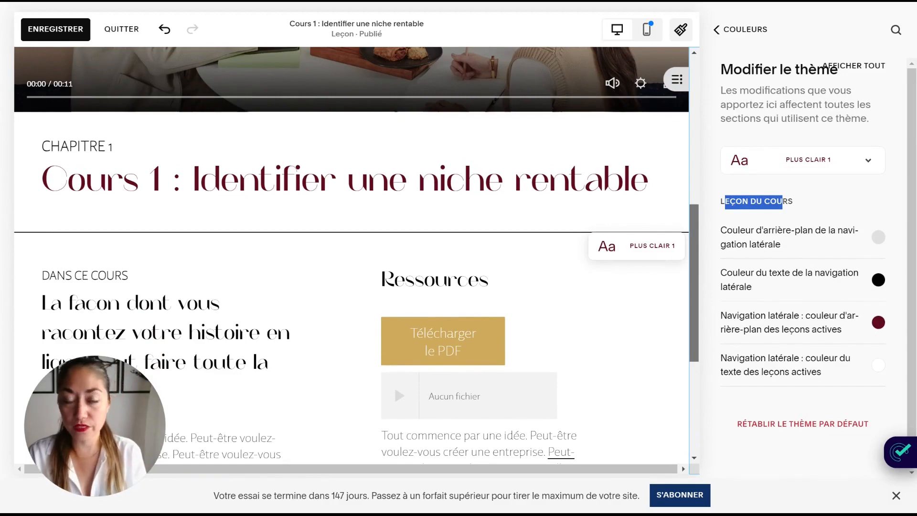
pyautogui.scroll(-1, 351, 255)
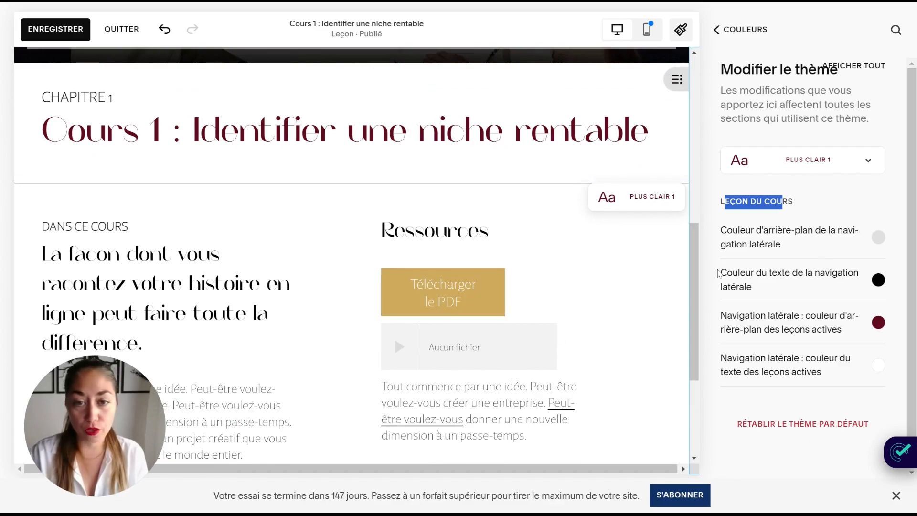
pyautogui.click(578, 183)
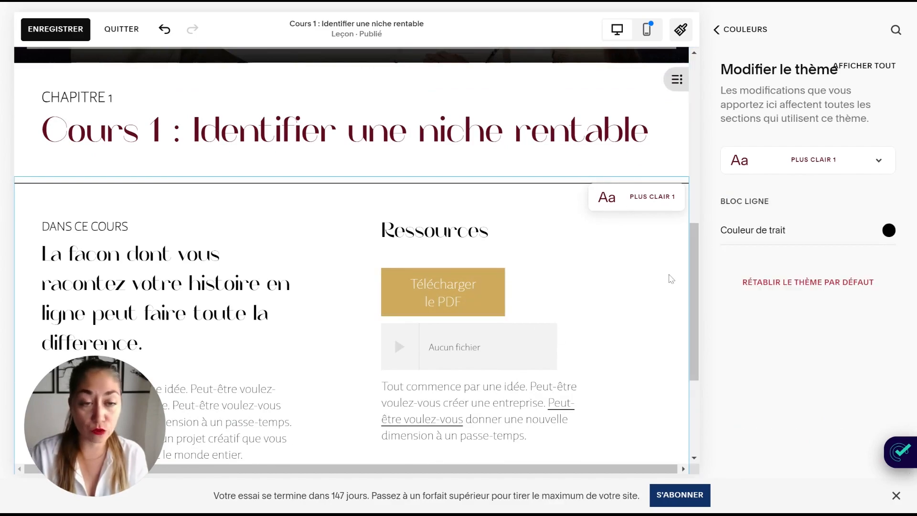
# Show the lesson side navigation and try gold as its background colour, then set it to white from the palette.
pyautogui.moveTo(698, 294); pyautogui.dragTo(691, 129)
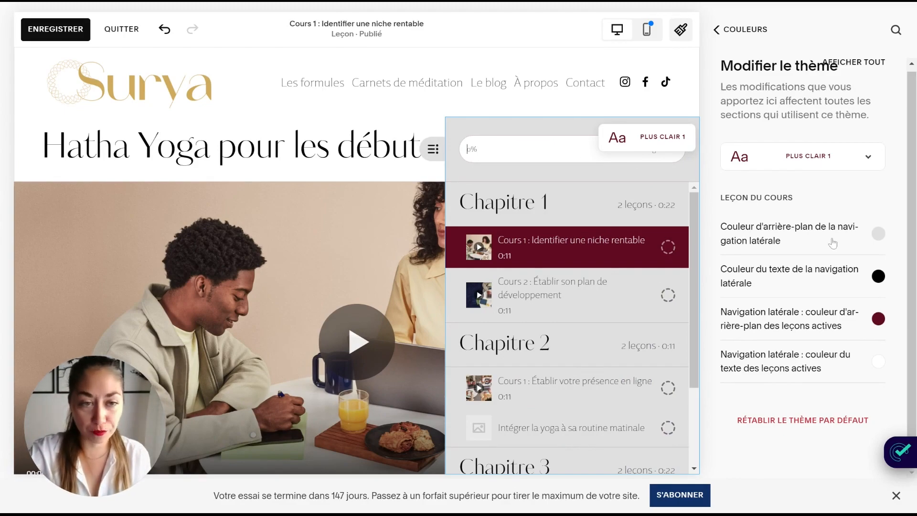
pyautogui.click(878, 234)
pyautogui.click(814, 198)
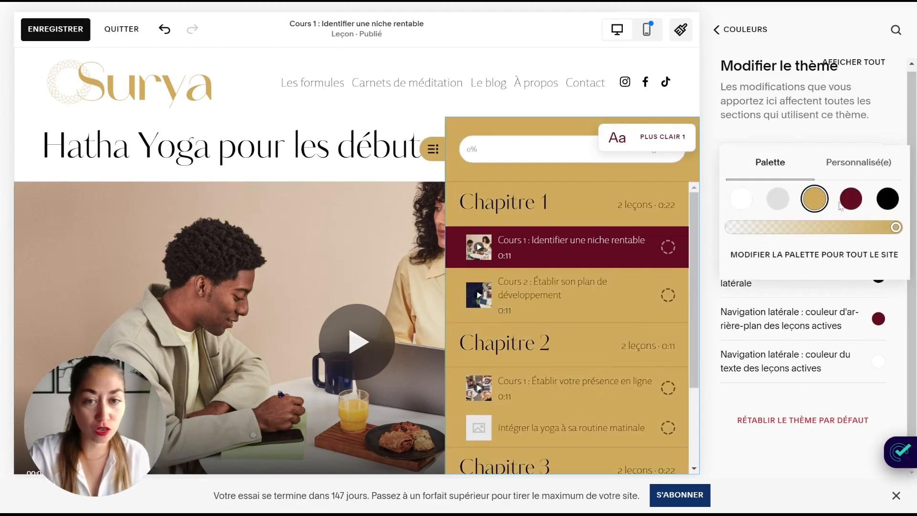
pyautogui.click(736, 207)
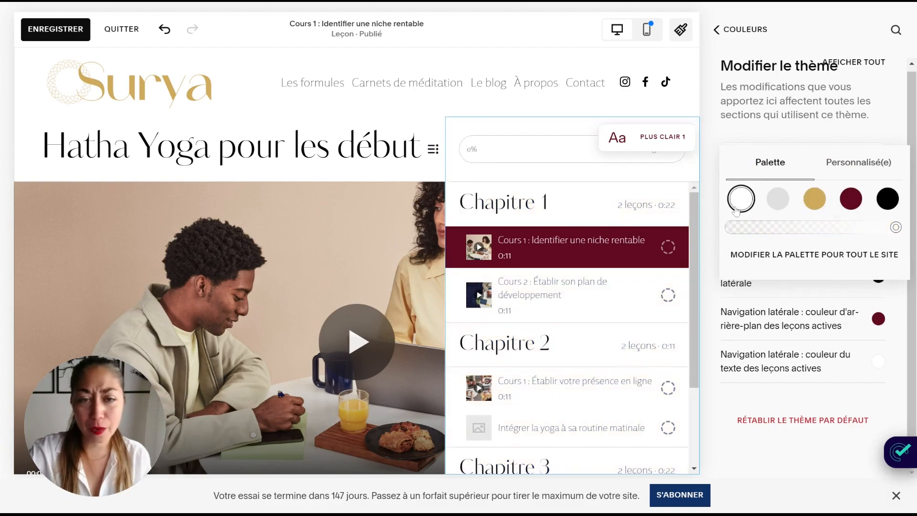
pyautogui.click(716, 152)
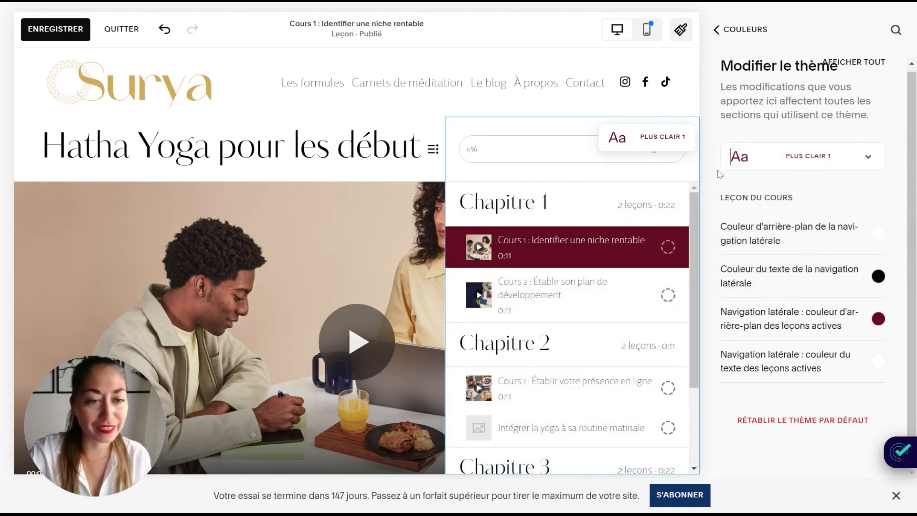
# Review the chapter and lesson list in the side navigation, then collapse it and exit the site styles.
pyautogui.scroll(-1, 698, 218)
pyautogui.scroll(-2, 698, 219)
pyautogui.scroll(3, 698, 218)
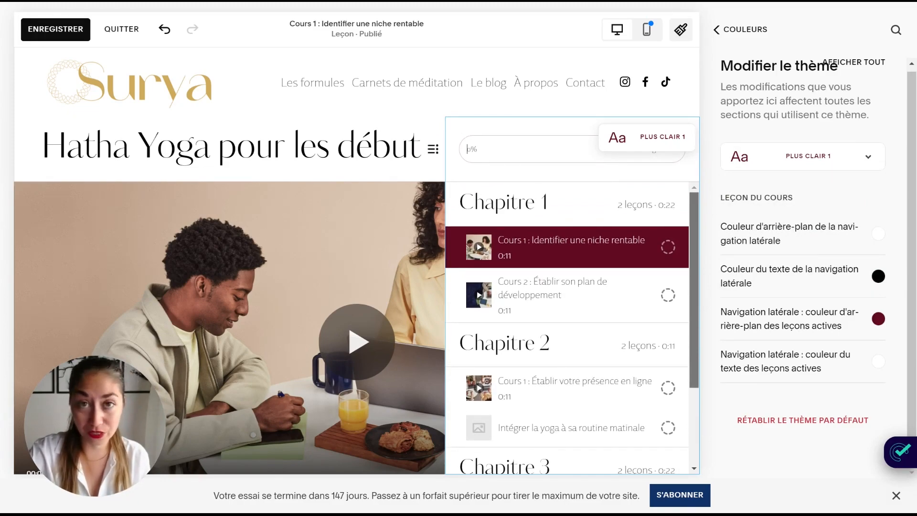
pyautogui.scroll(-3, 699, 318)
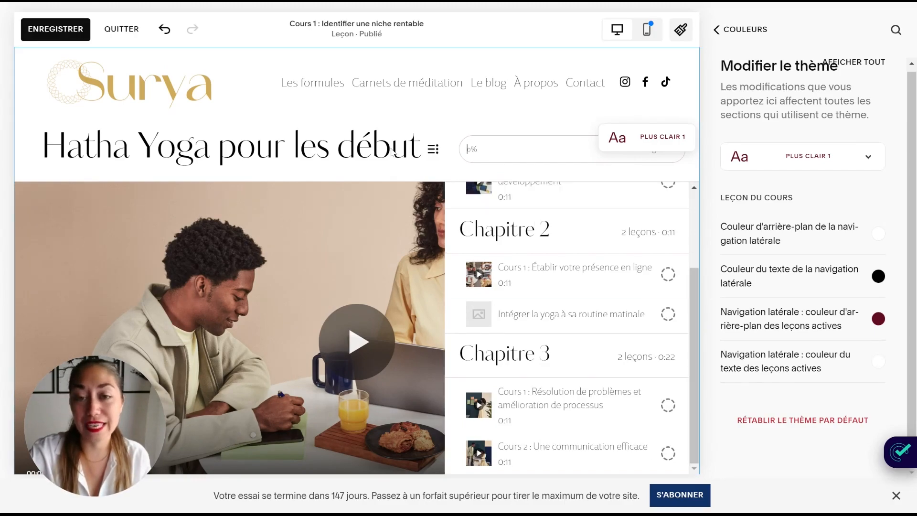
pyautogui.click(365, 150)
pyautogui.click(617, 141)
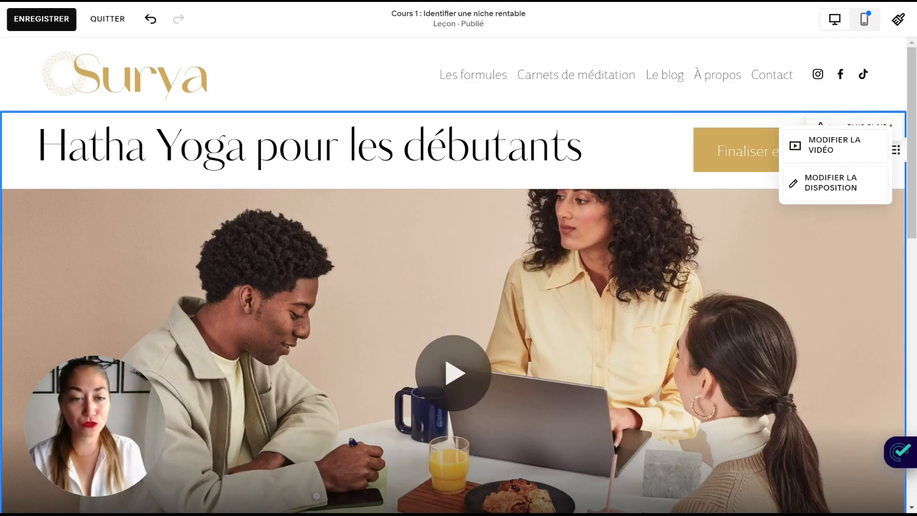
# In the lesson's mobile view, shrink the "DANS CE COURS" text block and move the main text block up beneath it.
pyautogui.click(864, 19)
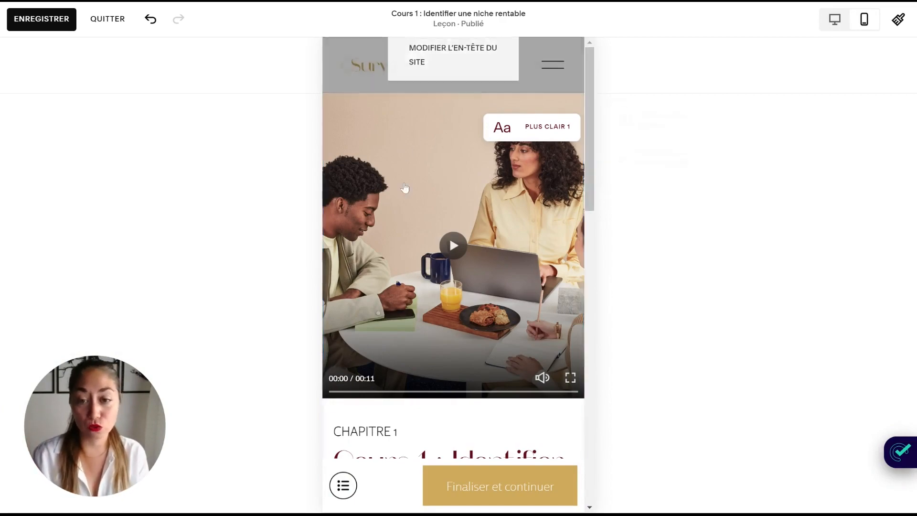
pyautogui.scroll(-1, 453, 215)
pyautogui.scroll(-2, 594, 159)
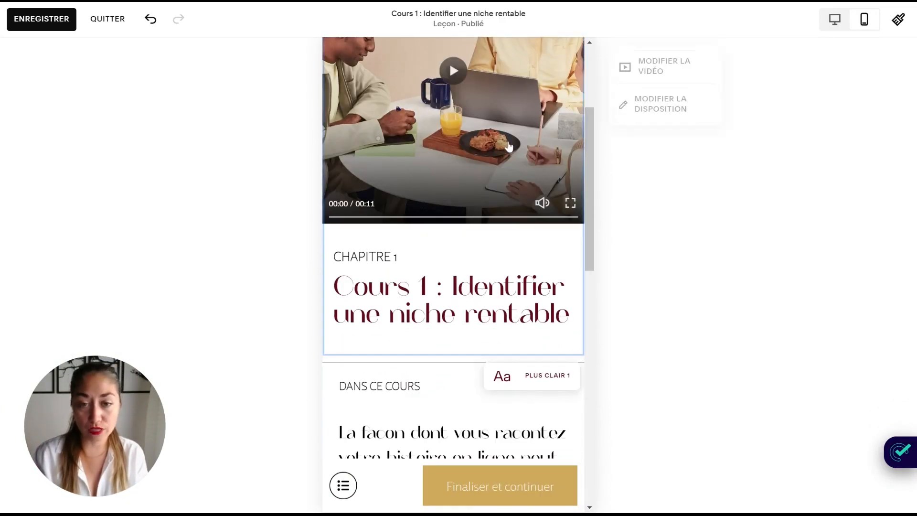
pyautogui.scroll(-5, 439, 98)
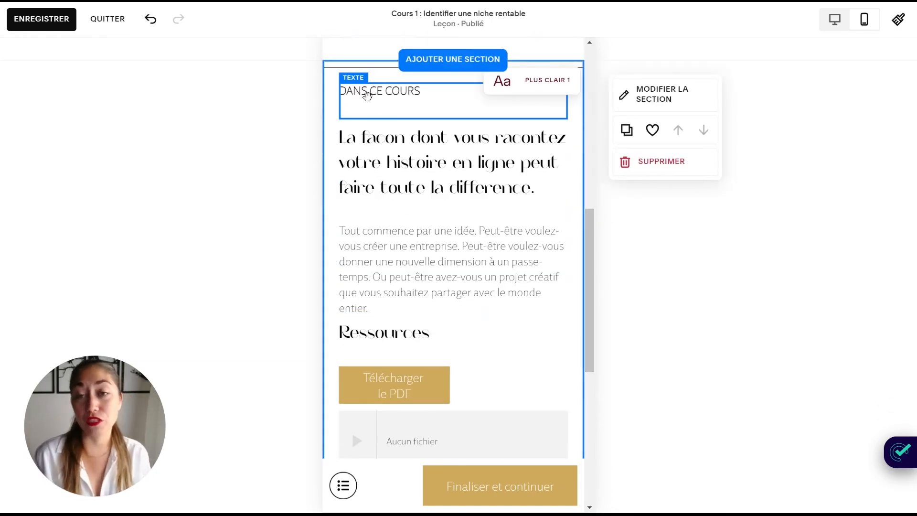
pyautogui.click(425, 91)
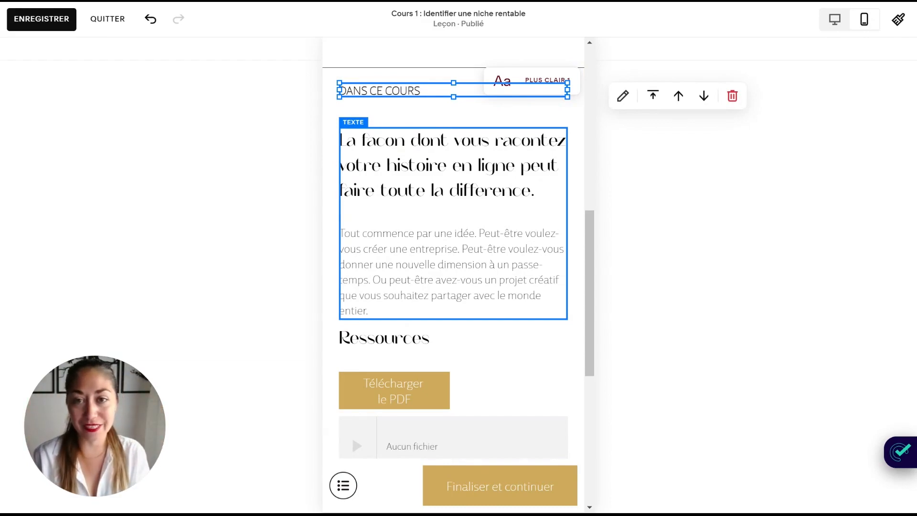
pyautogui.click(438, 132)
pyautogui.moveTo(438, 132); pyautogui.dragTo(434, 121)
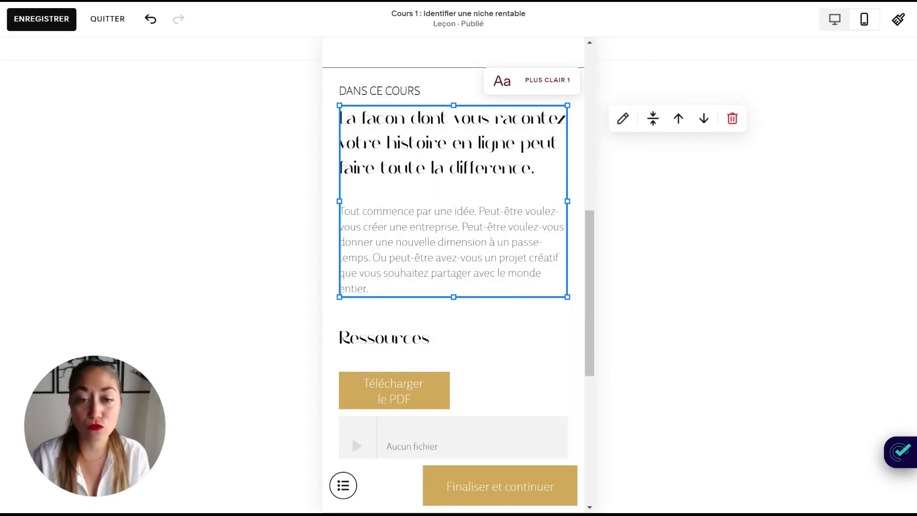
# In the mobile Ressources area, widen the "Télécharger le PDF" button to the full column width and reduce the audio block's height.
pyautogui.scroll(-3, 522, 281)
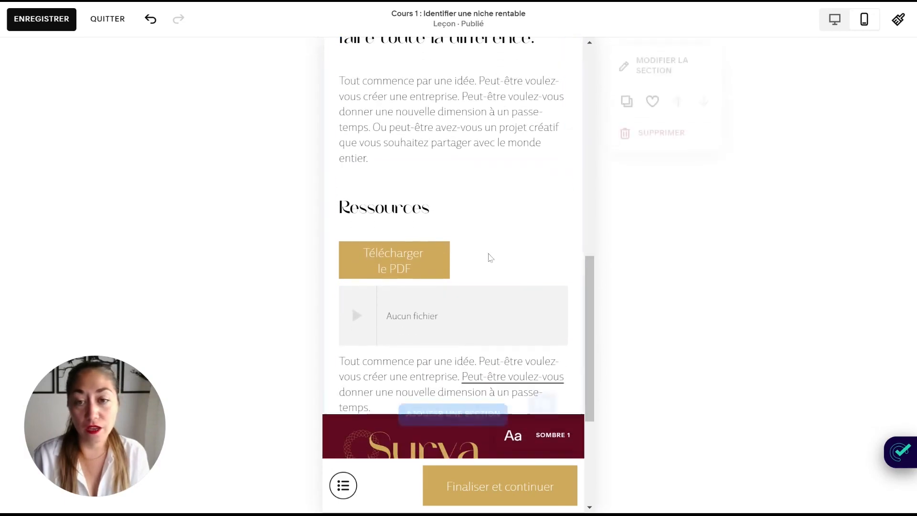
pyautogui.click(424, 211)
pyautogui.moveTo(424, 211)
pyautogui.mouseDown()
pyautogui.moveTo(441, 196)
pyautogui.moveTo(441, 174)
pyautogui.moveTo(441, 214)
pyautogui.mouseUp()
pyautogui.click(440, 254)
pyautogui.moveTo(449, 260); pyautogui.dragTo(567, 259)
pyautogui.click(485, 306)
pyautogui.moveTo(485, 306); pyautogui.dragTo(485, 294)
# Move the linked paragraph up directly beneath the audio block, then save the lesson and exit editing.
pyautogui.scroll(-1, 506, 316)
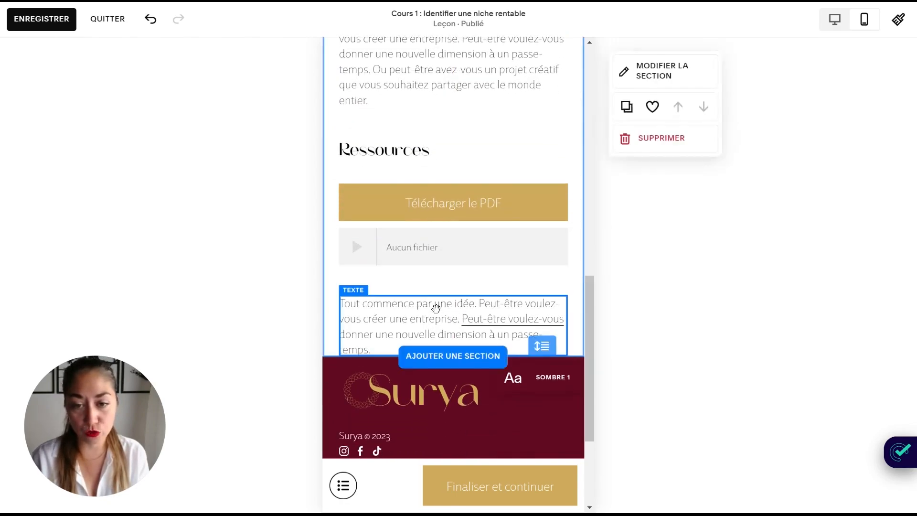
pyautogui.moveTo(416, 302); pyautogui.dragTo(417, 285)
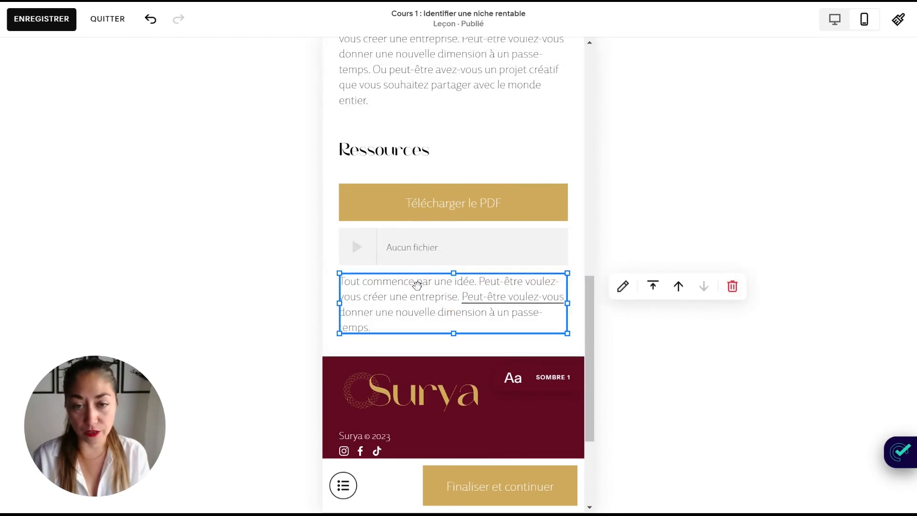
pyautogui.click(581, 317)
pyautogui.scroll(1, 491, 116)
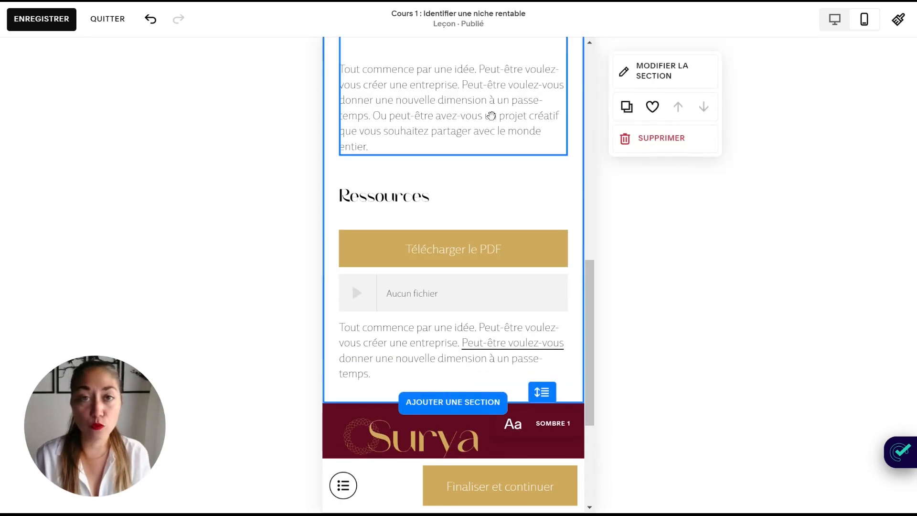
pyautogui.click(35, 24)
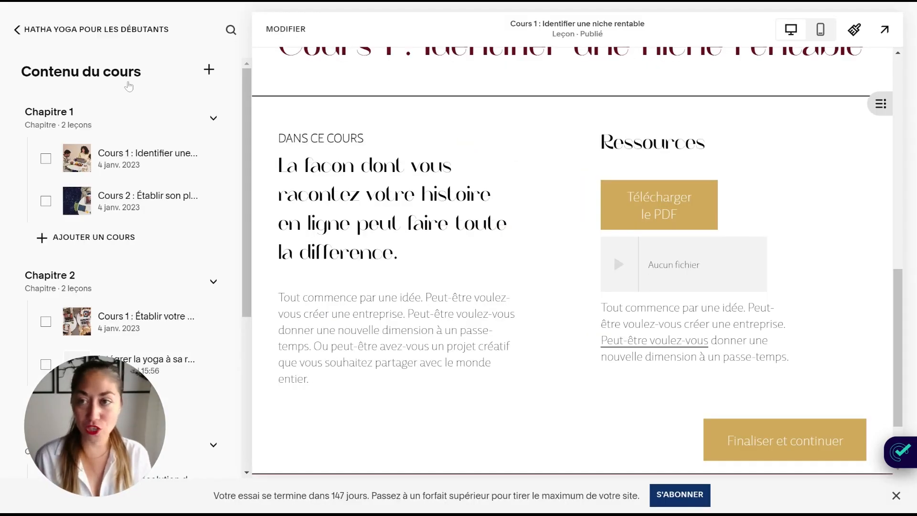
# Return to the course overview page and examine its introduction, start button, progress bar and chapter lists.
pyautogui.click(16, 30)
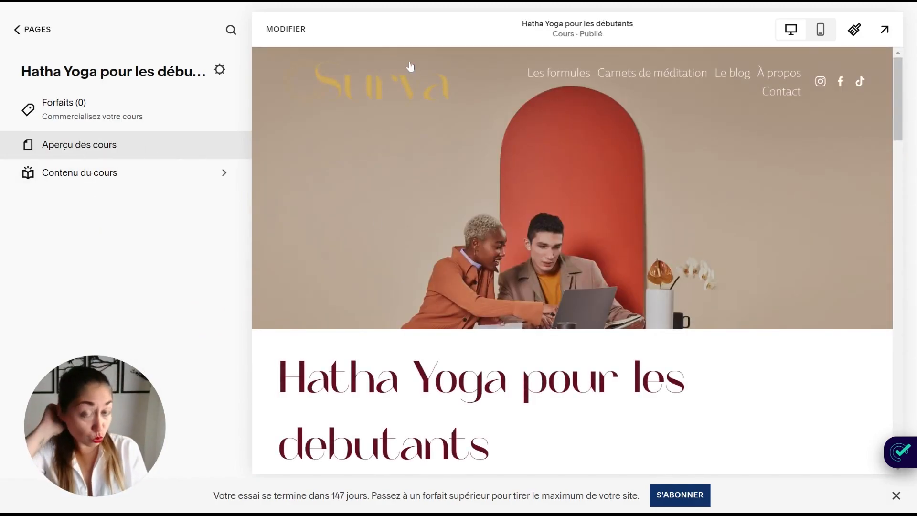
pyautogui.scroll(-6, 444, 126)
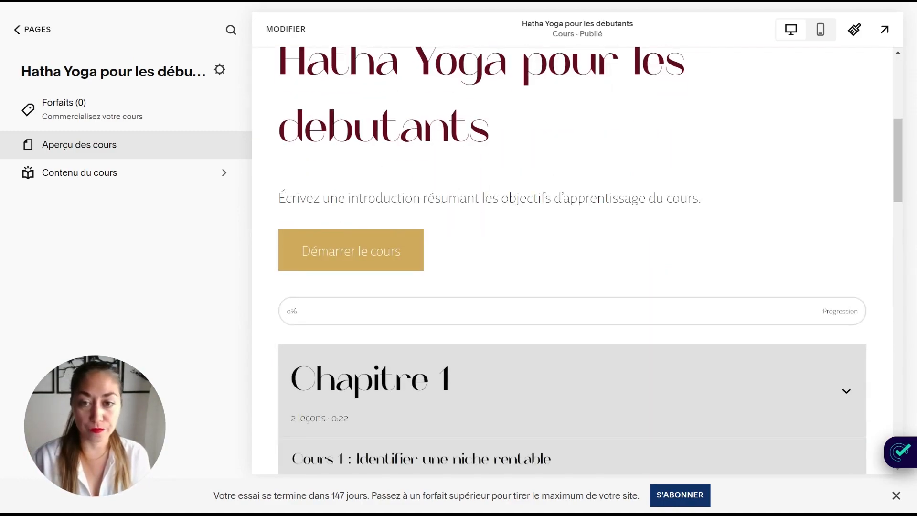
pyautogui.moveTo(312, 198); pyautogui.dragTo(579, 197)
pyautogui.click(585, 198)
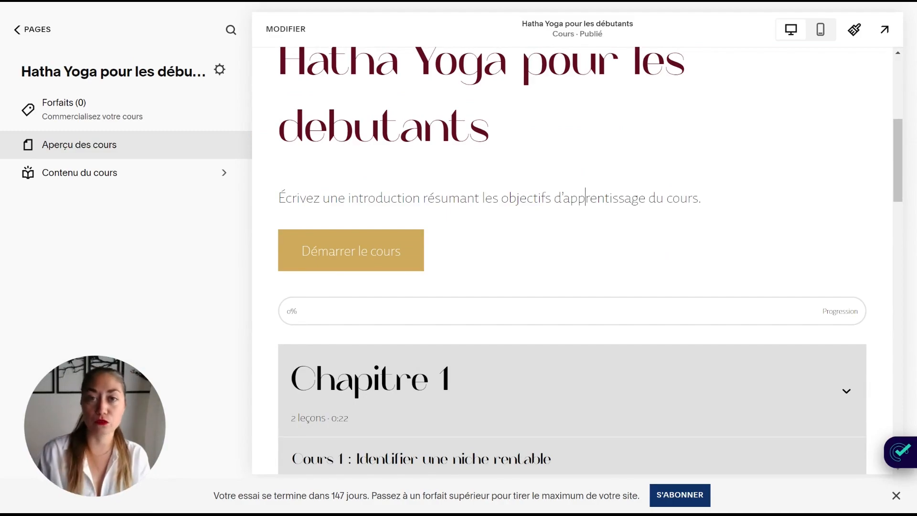
pyautogui.moveTo(898, 158); pyautogui.dragTo(912, 174)
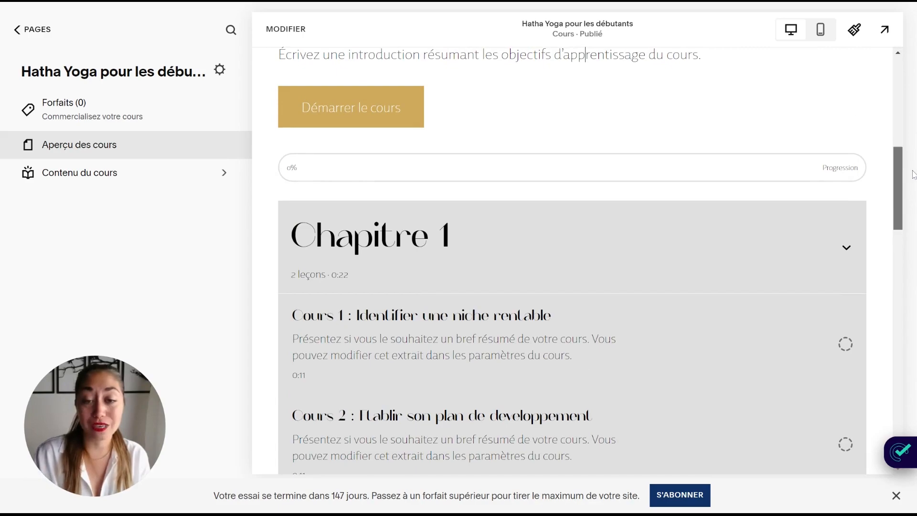
pyautogui.scroll(-3, 585, 55)
pyautogui.scroll(2, 677, 158)
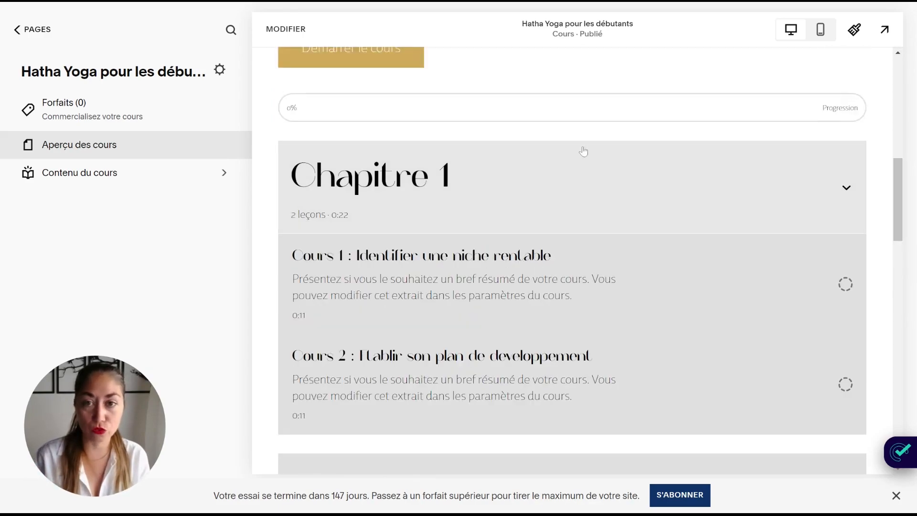
pyautogui.scroll(-3, 835, 223)
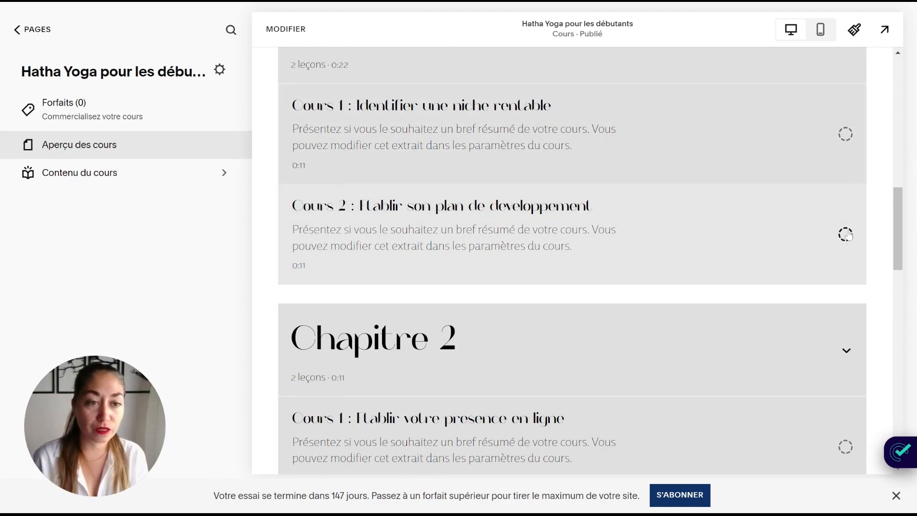
pyautogui.moveTo(902, 199); pyautogui.dragTo(880, 137)
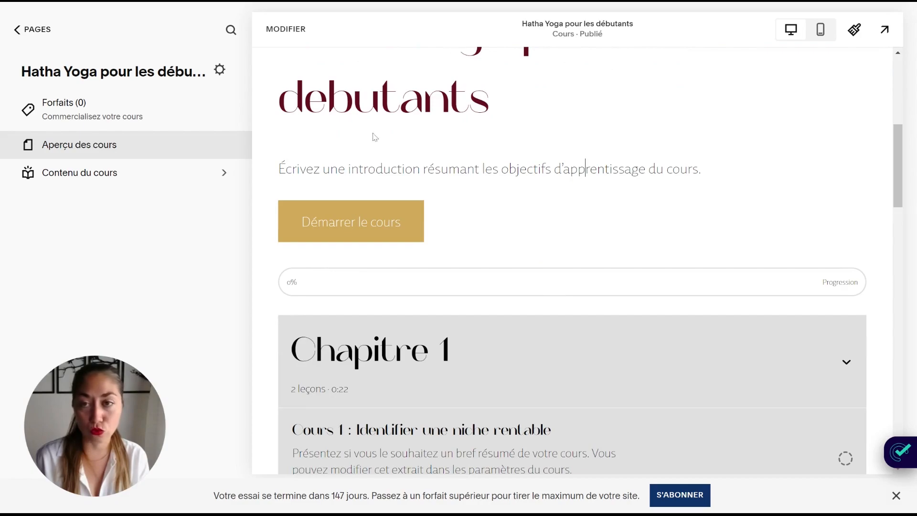
# Delete the image banner section above the course overview and open the overview's layout settings.
pyautogui.click(285, 28)
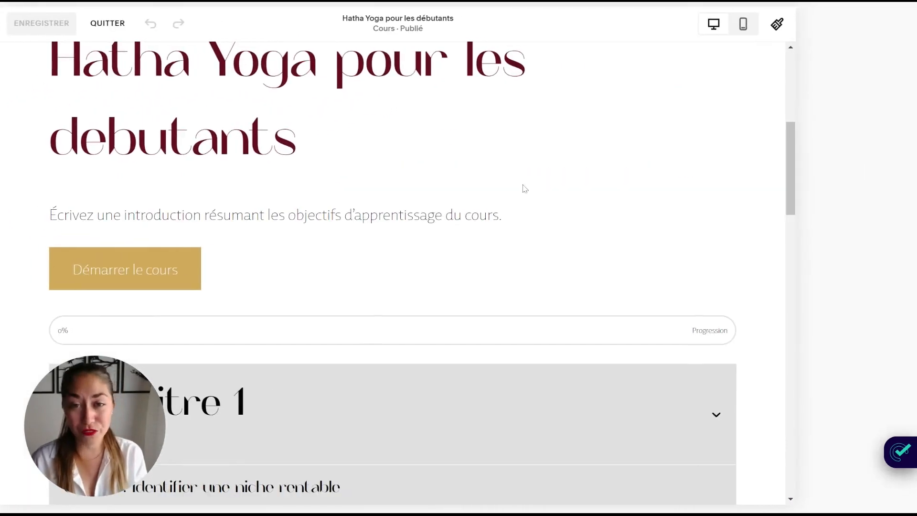
pyautogui.scroll(6, 543, 193)
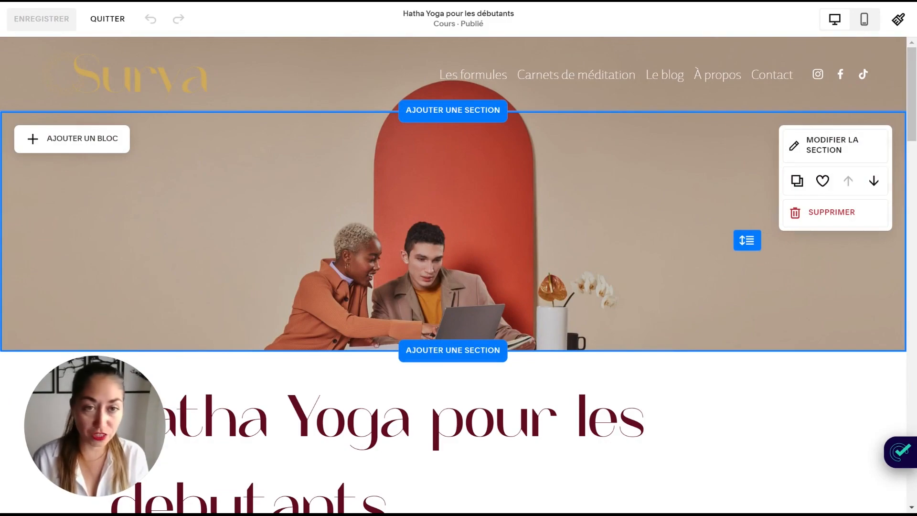
pyautogui.click(858, 222)
pyautogui.click(520, 288)
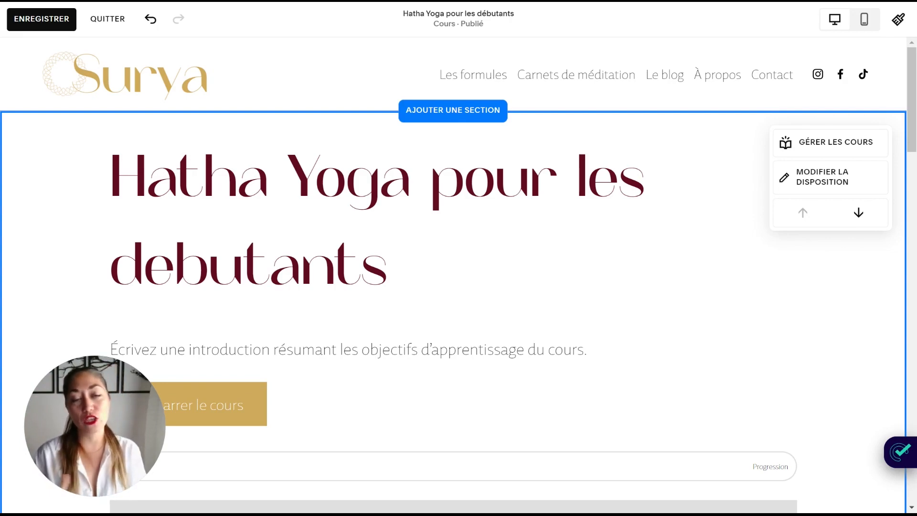
pyautogui.click(822, 180)
pyautogui.moveTo(858, 195); pyautogui.dragTo(831, 146)
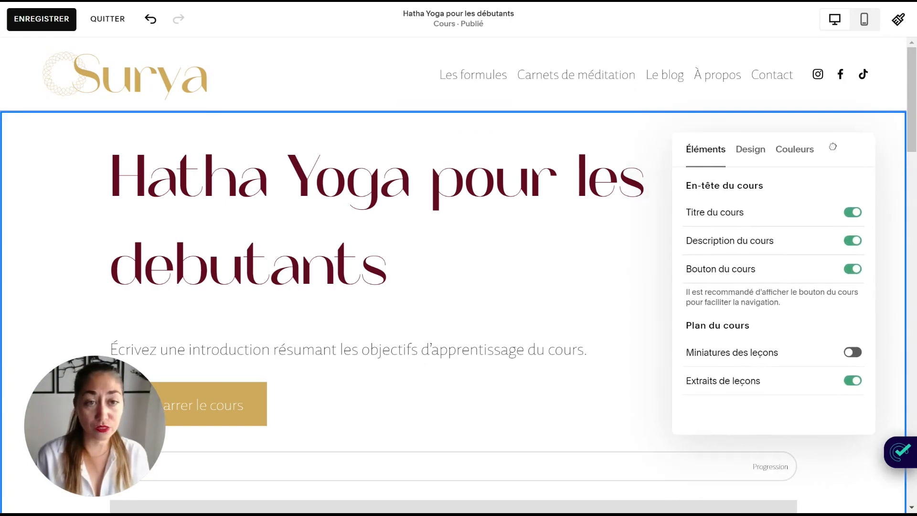
# Try toggling the course title, lesson thumbnails and lesson excerpts on the course overview, restoring each one.
pyautogui.click(857, 217)
pyautogui.click(856, 215)
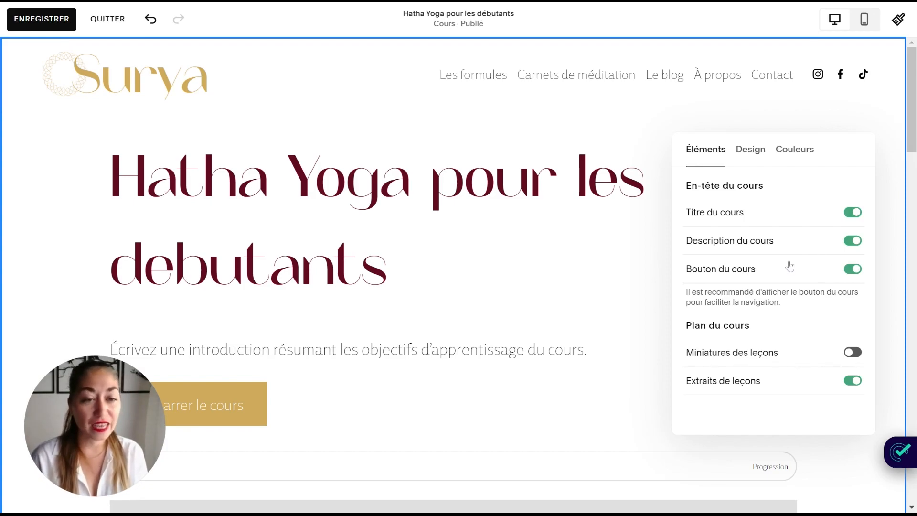
pyautogui.scroll(-9, 787, 266)
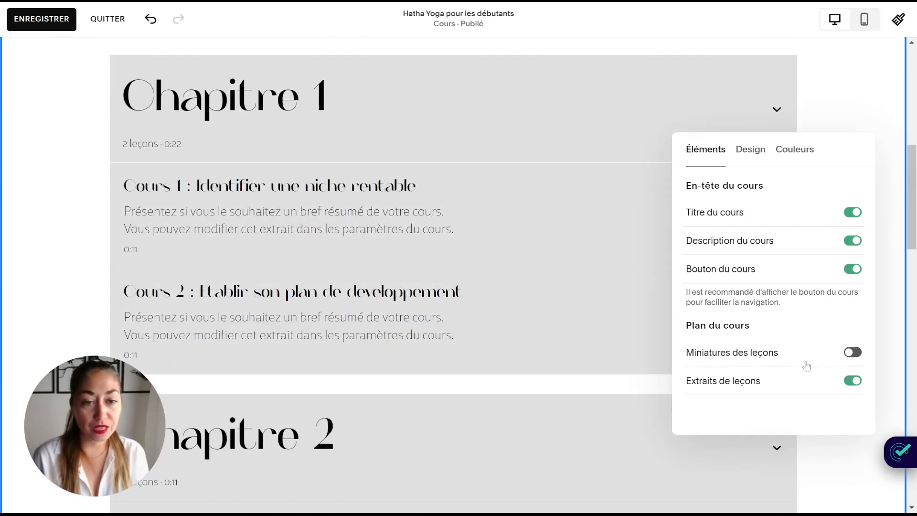
pyautogui.click(853, 354)
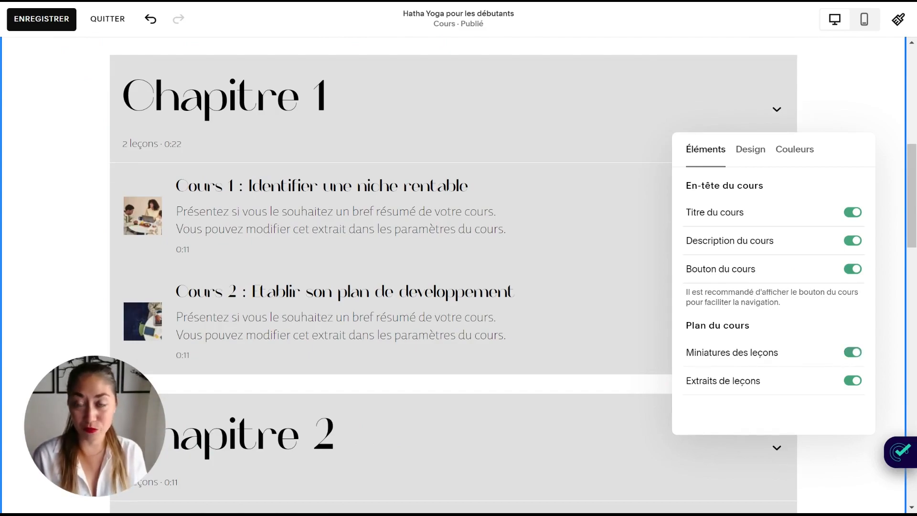
pyautogui.click(853, 353)
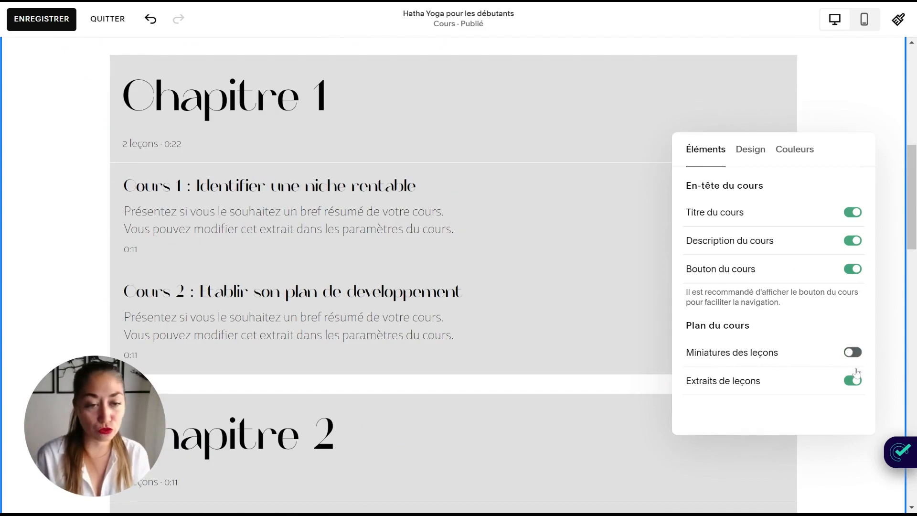
pyautogui.click(853, 380)
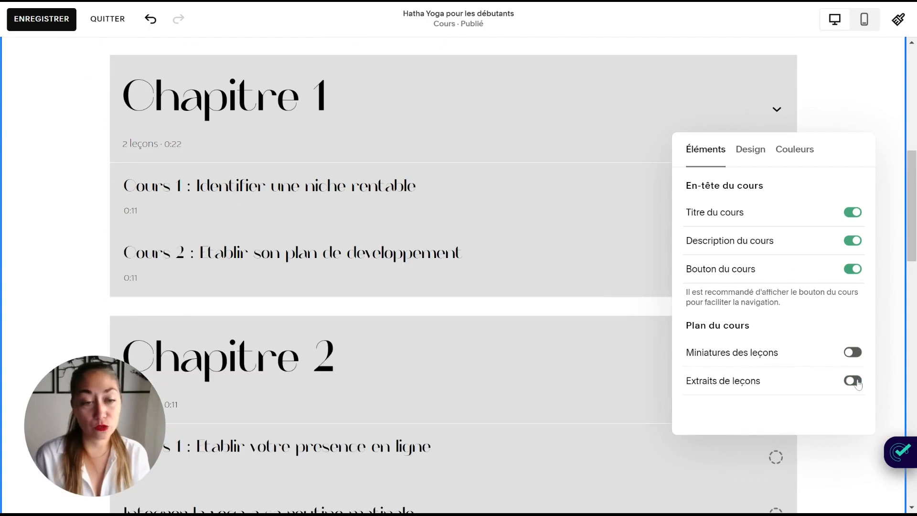
pyautogui.click(855, 381)
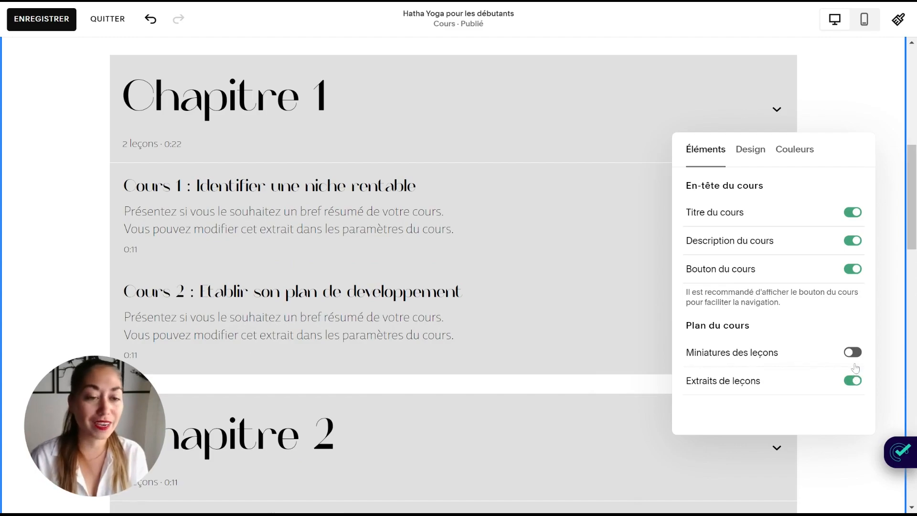
# In the overview's design settings, try the S and M vertical padding, then set it to L.
pyautogui.click(748, 157)
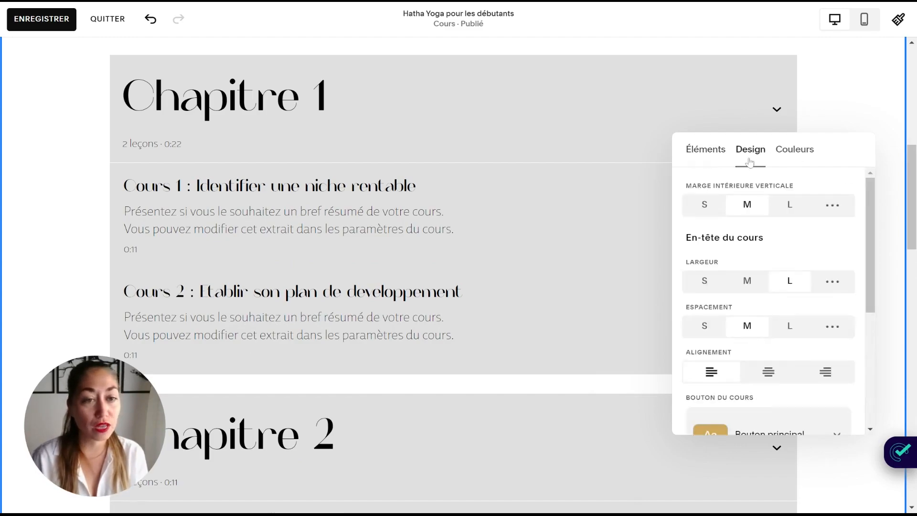
pyautogui.moveTo(873, 272)
pyautogui.mouseDown()
pyautogui.moveTo(877, 284)
pyautogui.moveTo(877, 265)
pyautogui.mouseUp()
pyautogui.scroll(4, 596, 301)
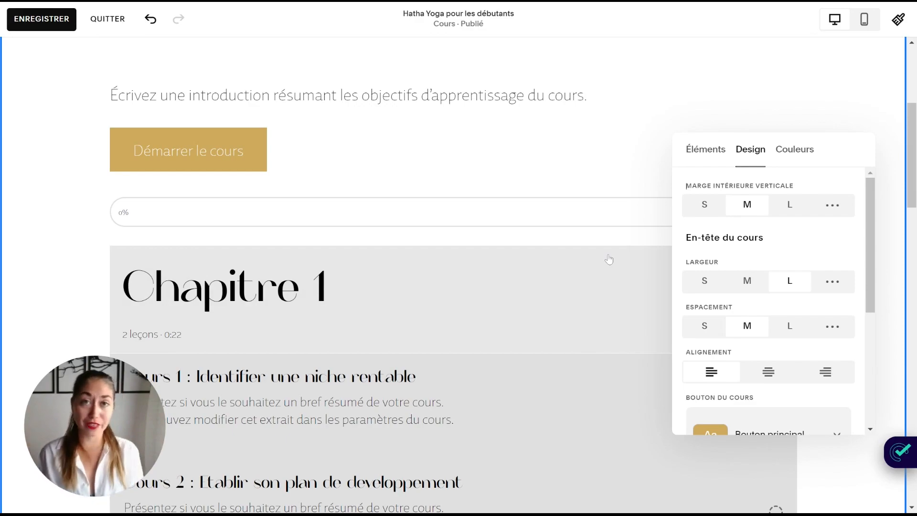
pyautogui.click(704, 204)
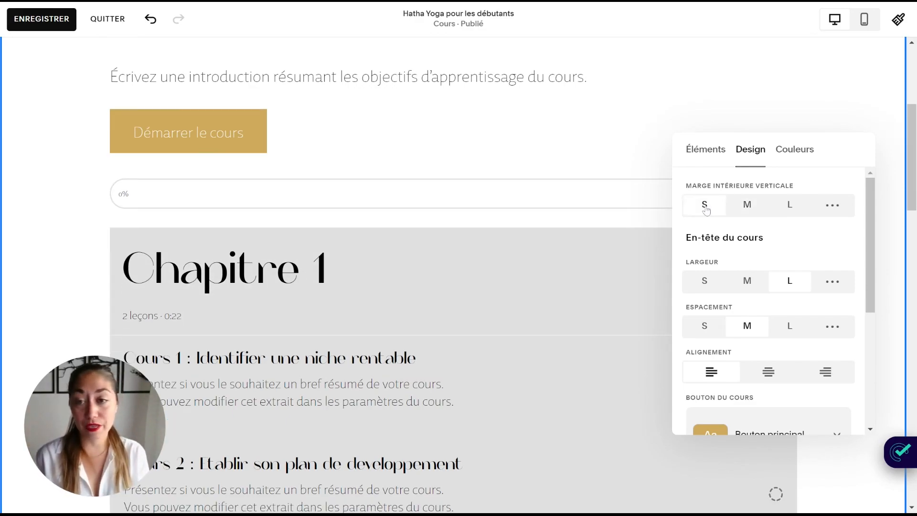
pyautogui.scroll(5, 572, 269)
pyautogui.click(746, 205)
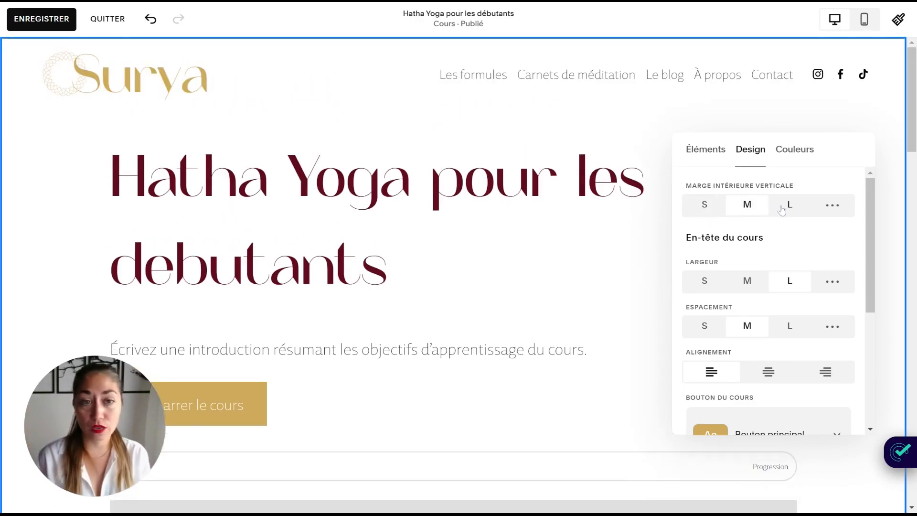
pyautogui.click(787, 206)
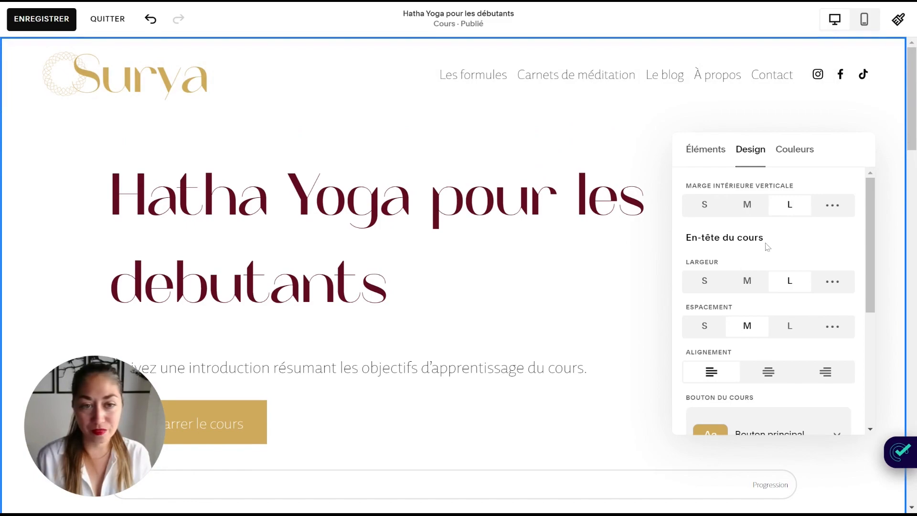
# Set the course header's width to S.
pyautogui.click(705, 281)
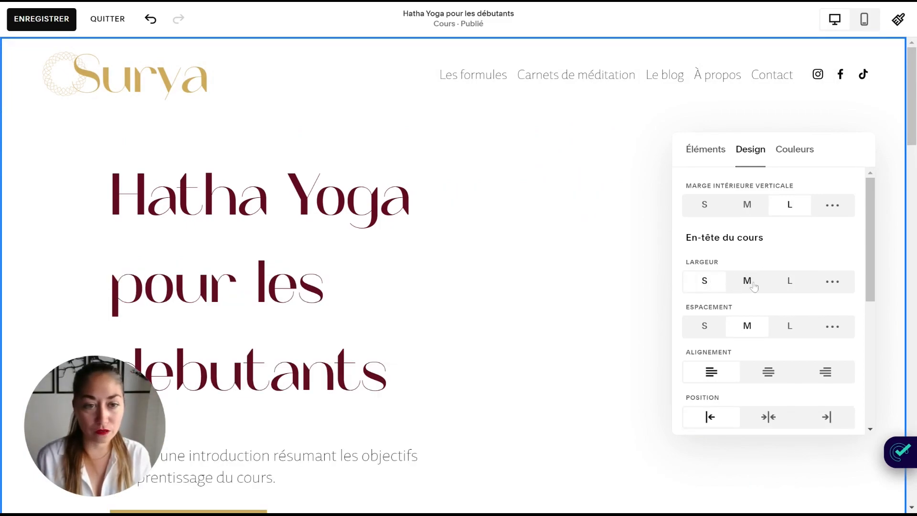
# Set the course header's width to L and its spacing to M.
pyautogui.scroll(-3, 576, 315)
pyautogui.click(788, 282)
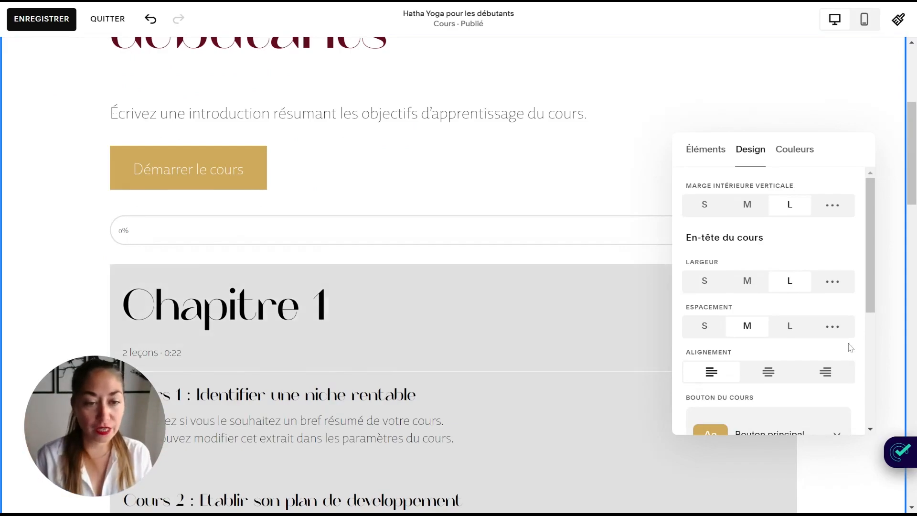
pyautogui.click(787, 329)
pyautogui.click(753, 327)
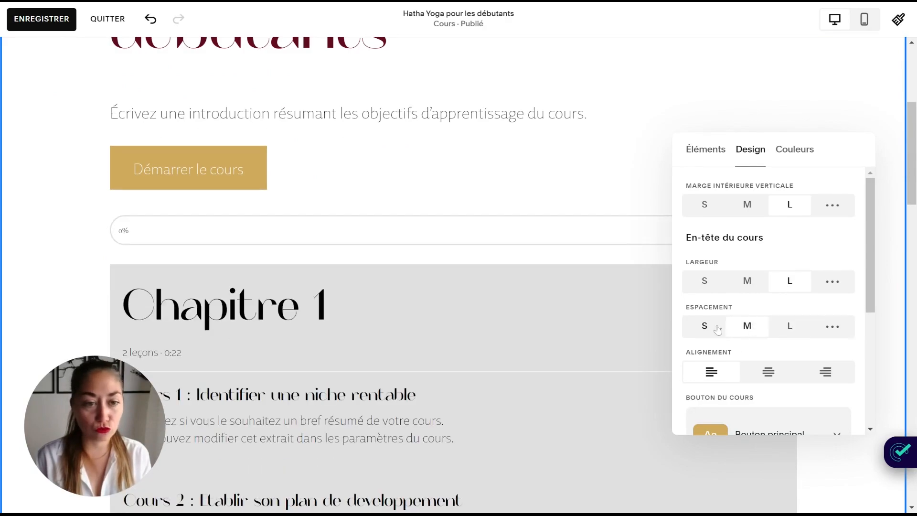
pyautogui.scroll(-3, 738, 343)
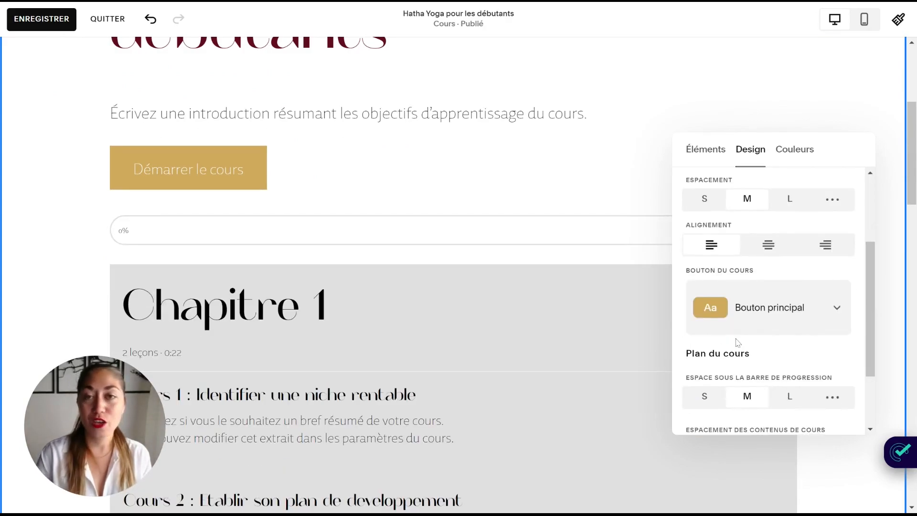
pyautogui.scroll(-2, 737, 343)
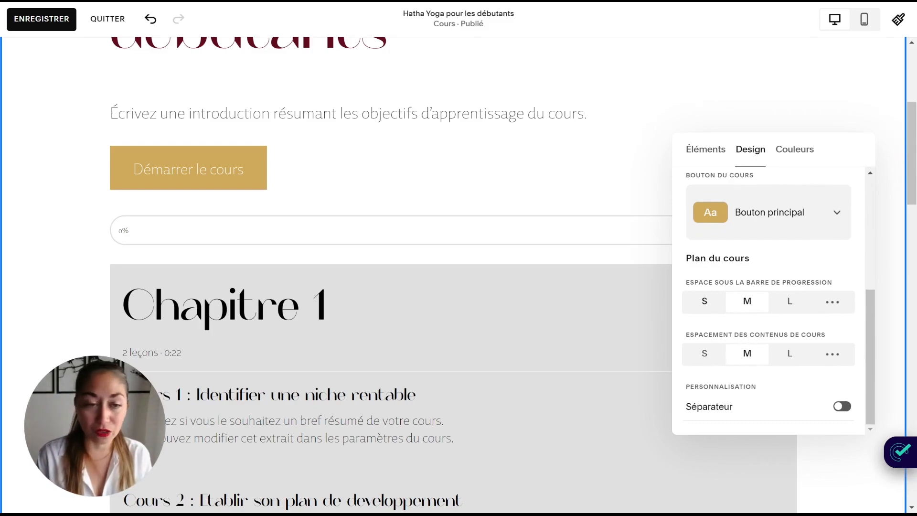
# Try the Vif 1, Clair 1 and Vif 2 colour themes on the course section and return to Plus Clair 1.
pyautogui.click(810, 156)
pyautogui.moveTo(868, 317); pyautogui.dragTo(891, 173)
pyautogui.scroll(5, 560, 277)
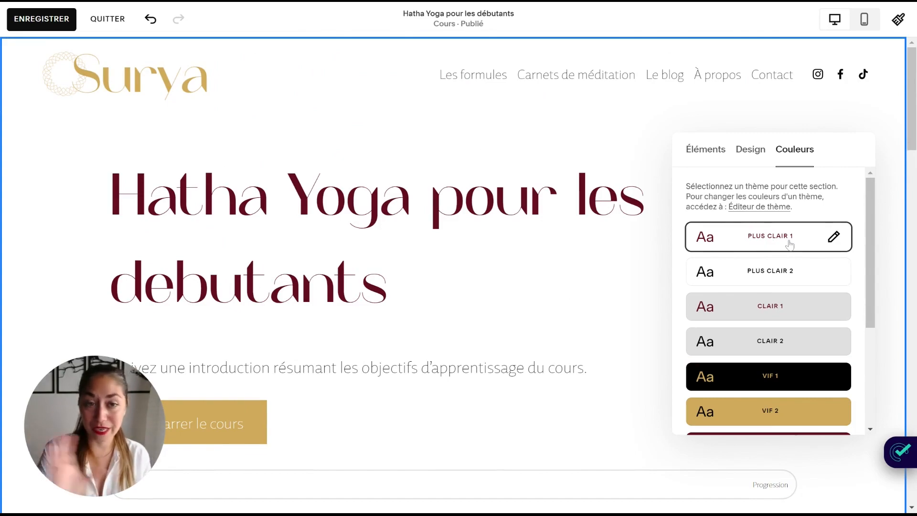
pyautogui.click(793, 374)
pyautogui.click(793, 309)
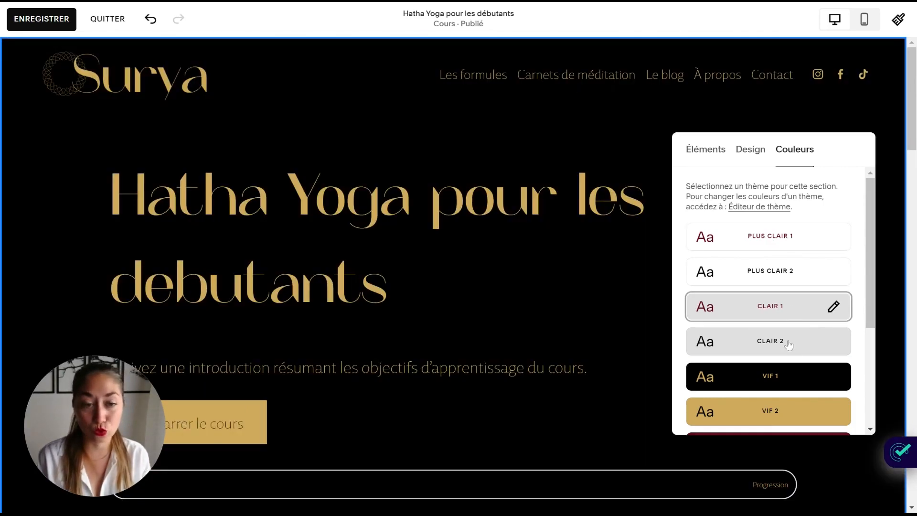
pyautogui.click(786, 412)
pyautogui.click(745, 231)
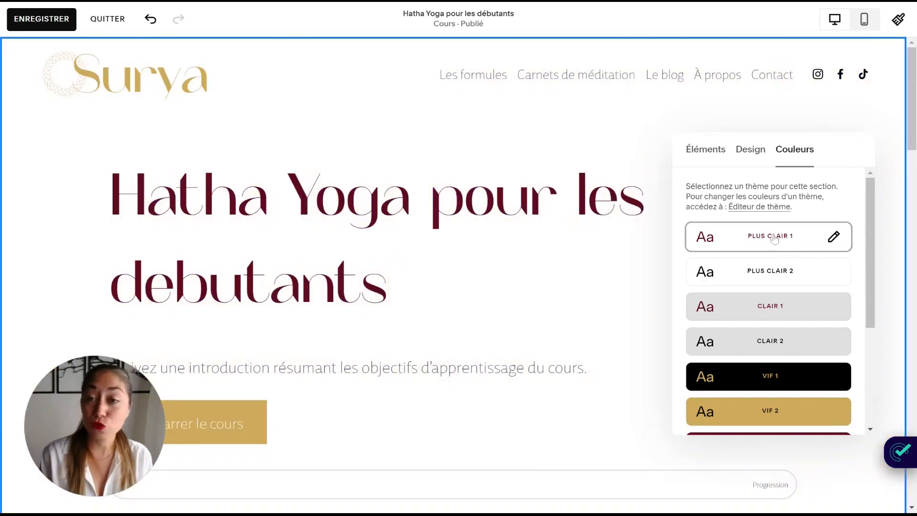
pyautogui.click(884, 182)
# Look at the section templates that can be added below the course outline, without adding one.
pyautogui.scroll(-8, 885, 182)
pyautogui.scroll(-15, 885, 183)
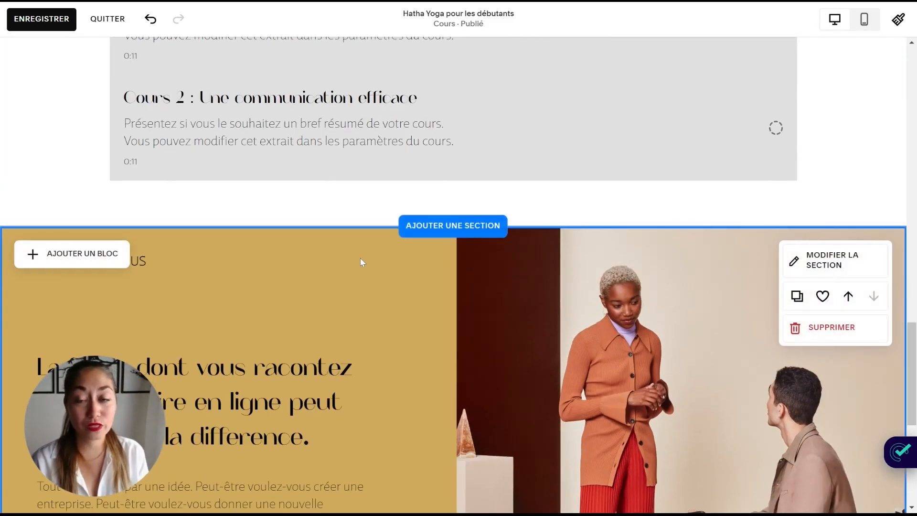
pyautogui.scroll(-3, 362, 261)
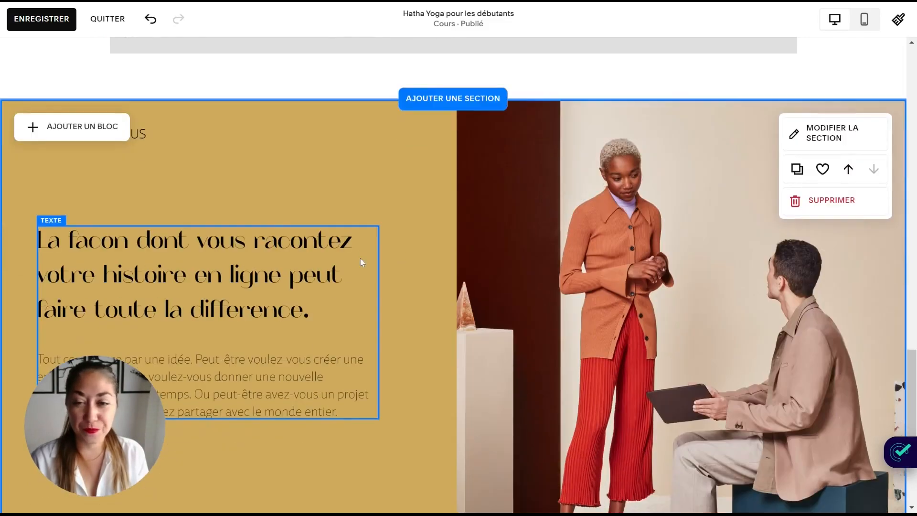
pyautogui.moveTo(915, 368); pyautogui.dragTo(913, 355)
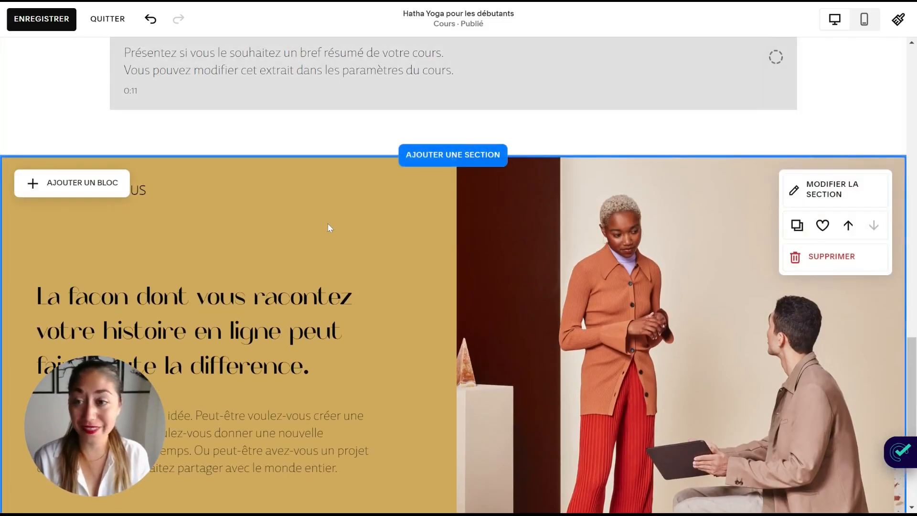
pyautogui.click(444, 153)
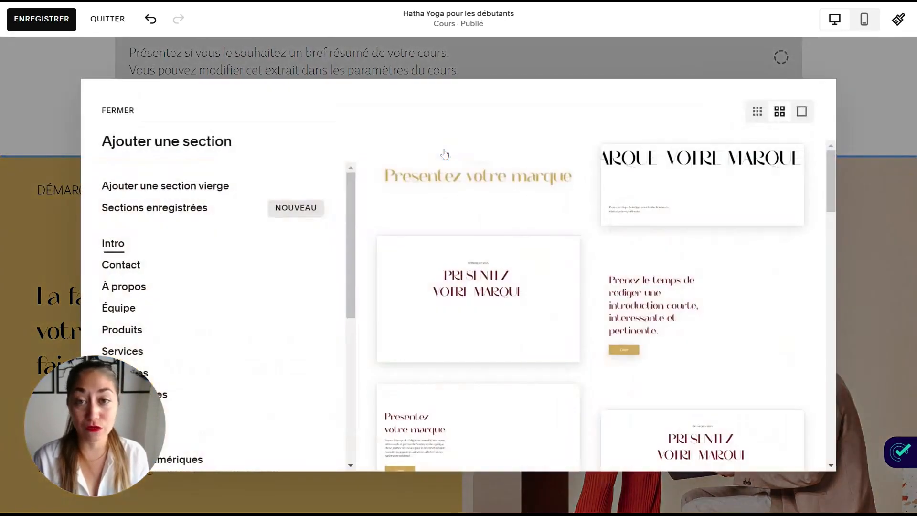
pyautogui.click(856, 207)
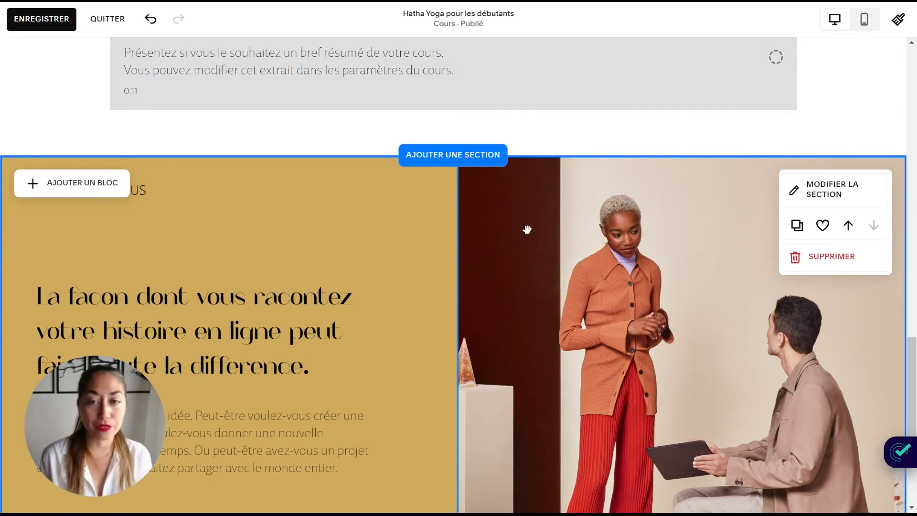
# Delete the gold text-and-image section below the course outline and return to the start of the page.
pyautogui.click(826, 257)
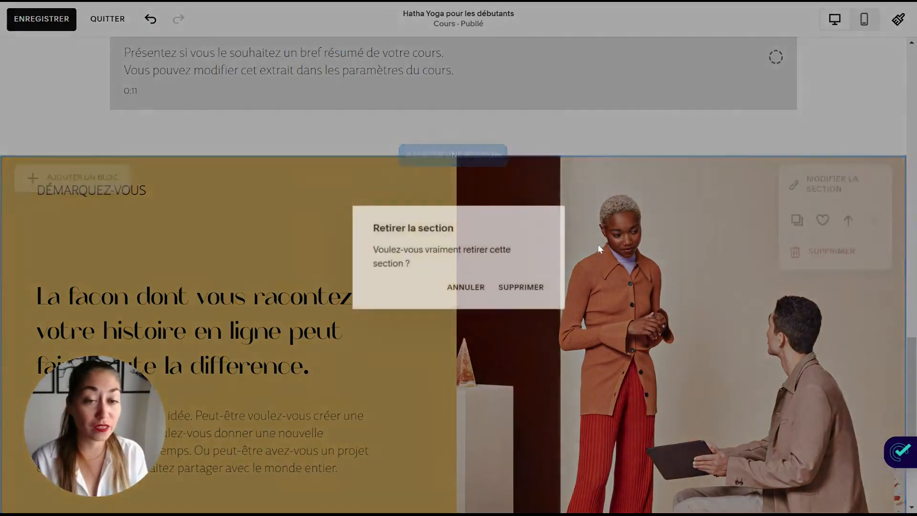
pyautogui.click(519, 286)
pyautogui.moveTo(912, 406); pyautogui.dragTo(915, 77)
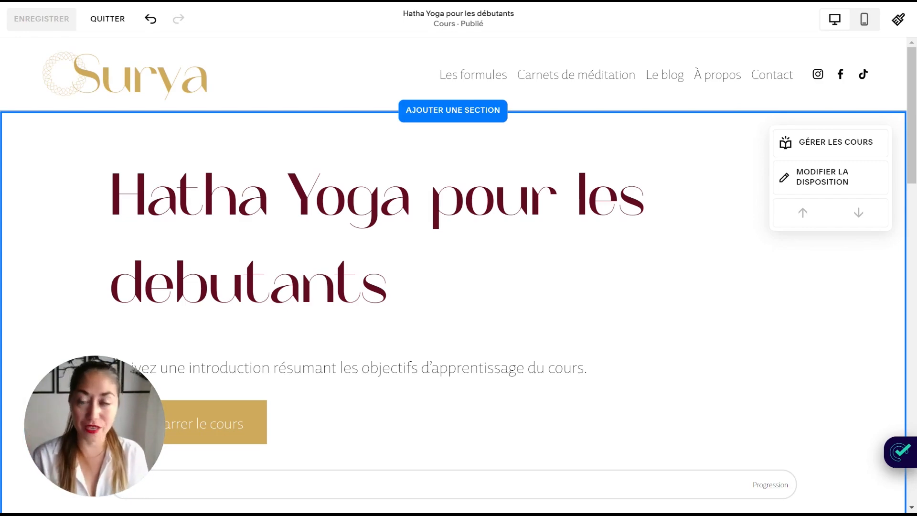
# Leave page editing and start creating a new pricing plan (forfait) for the Hatha Yoga course.
pyautogui.click(113, 20)
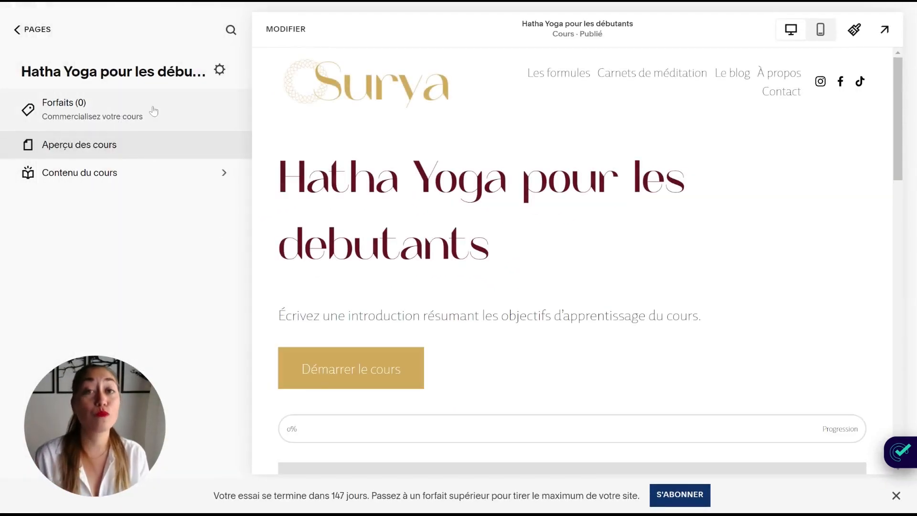
pyautogui.click(153, 111)
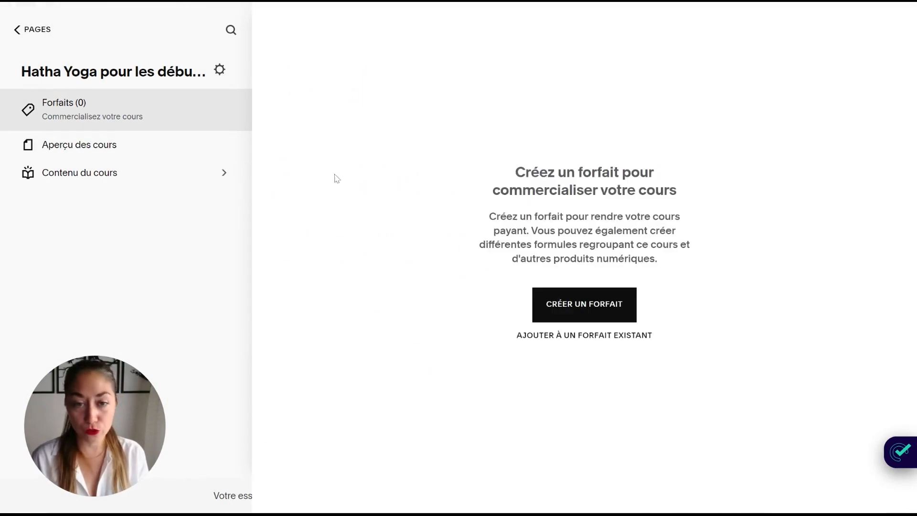
pyautogui.click(577, 302)
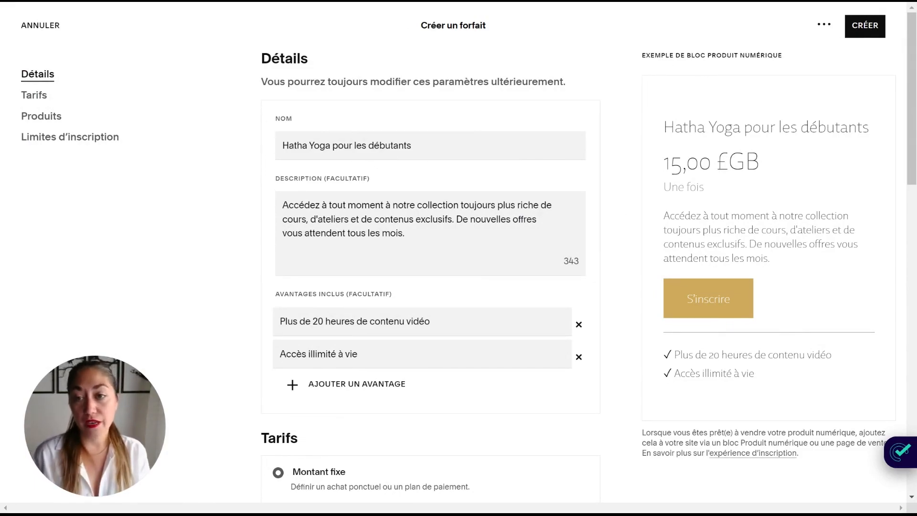
# Review the plan's name, description and included benefits without editing them.
pyautogui.click(411, 145)
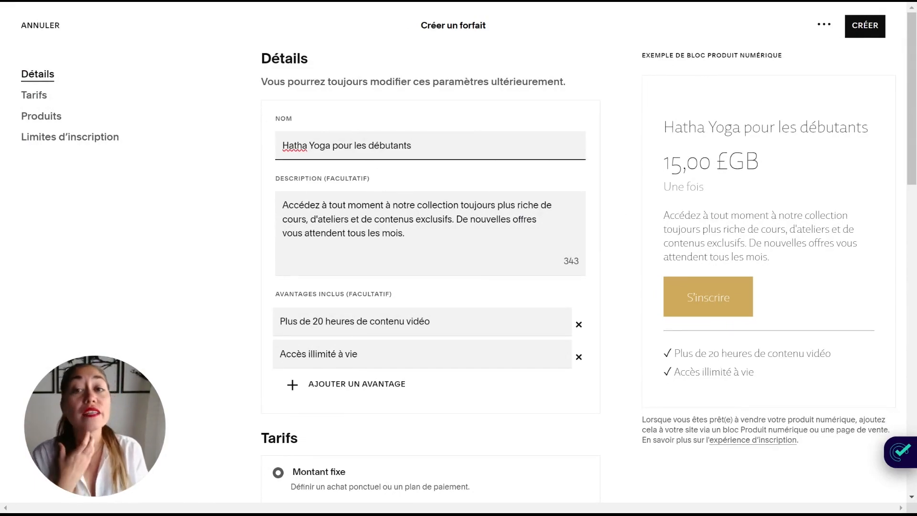
pyautogui.click(405, 233)
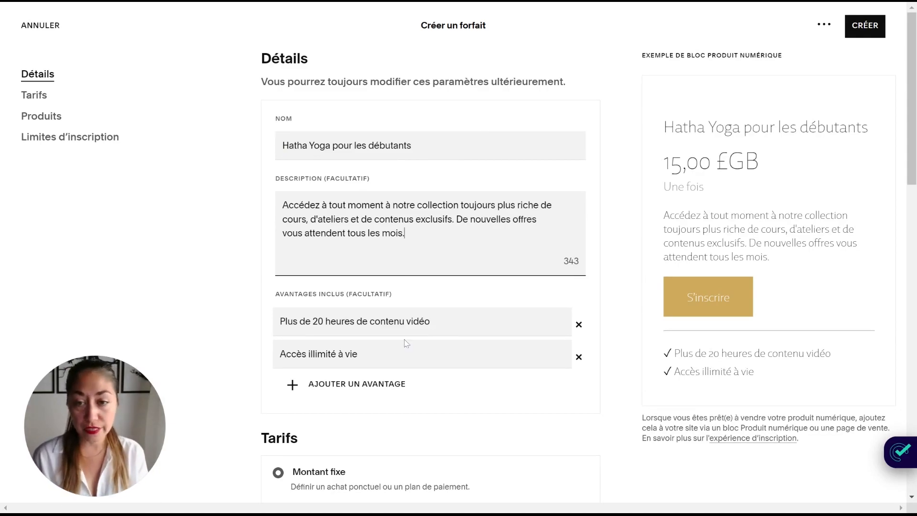
pyautogui.click(430, 323)
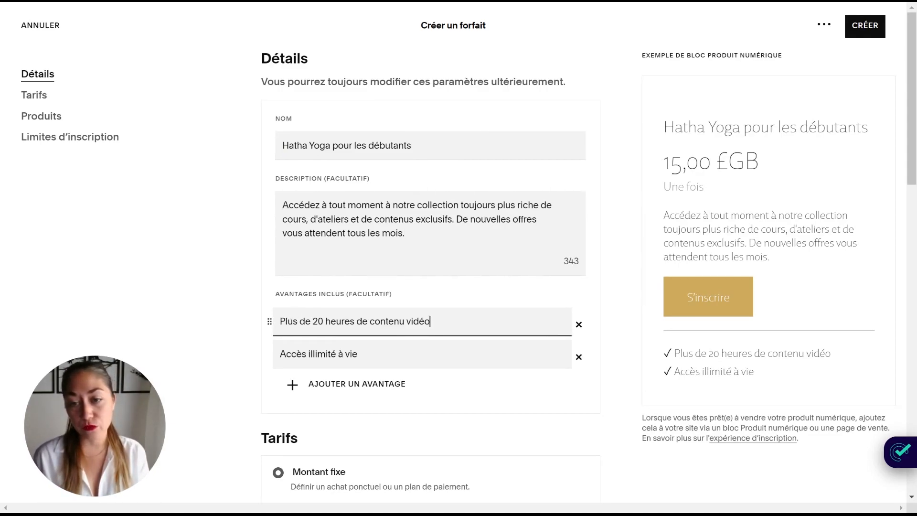
pyautogui.moveTo(431, 323); pyautogui.dragTo(269, 318)
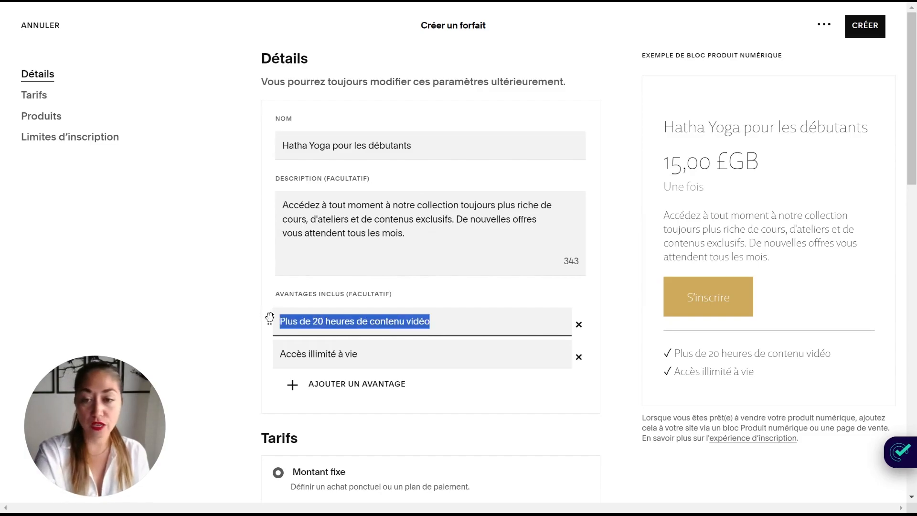
pyautogui.click(391, 353)
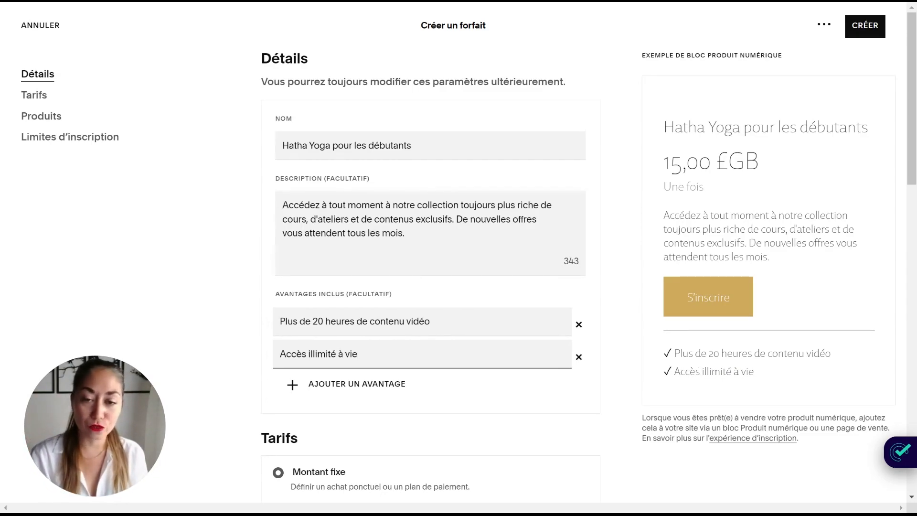
# Set the plan's fixed price for 1 payment to 300,00 £GB.
pyautogui.scroll(-6, 614, 245)
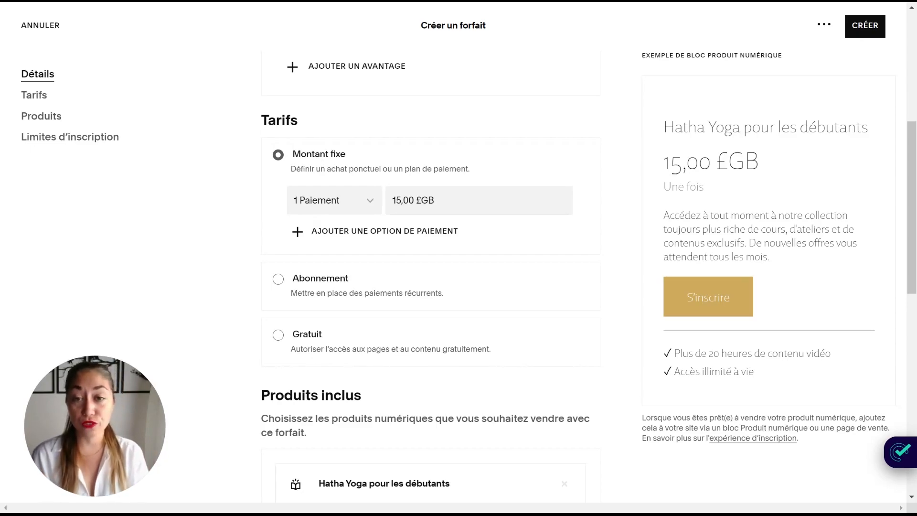
pyautogui.click(406, 200)
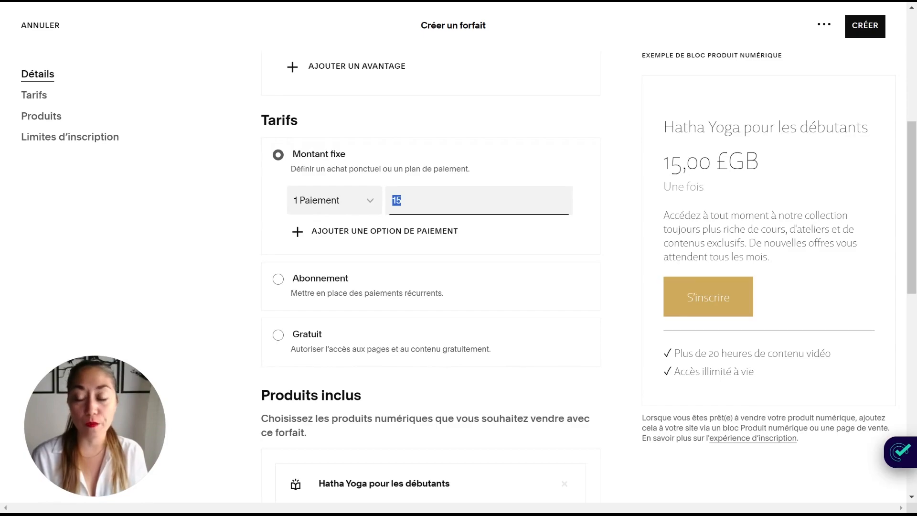
pyautogui.write('3000')
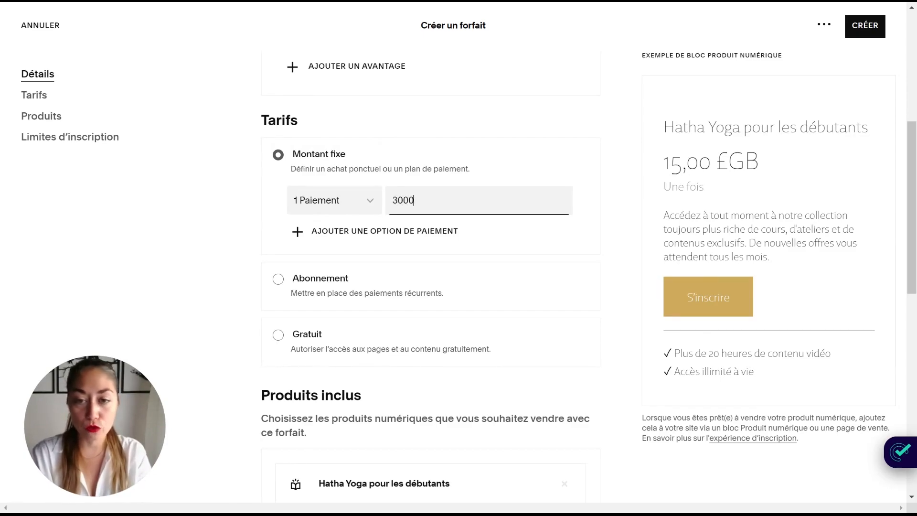
pyautogui.press('BackSpace')
pyautogui.press('Tab')
pyautogui.click(565, 171)
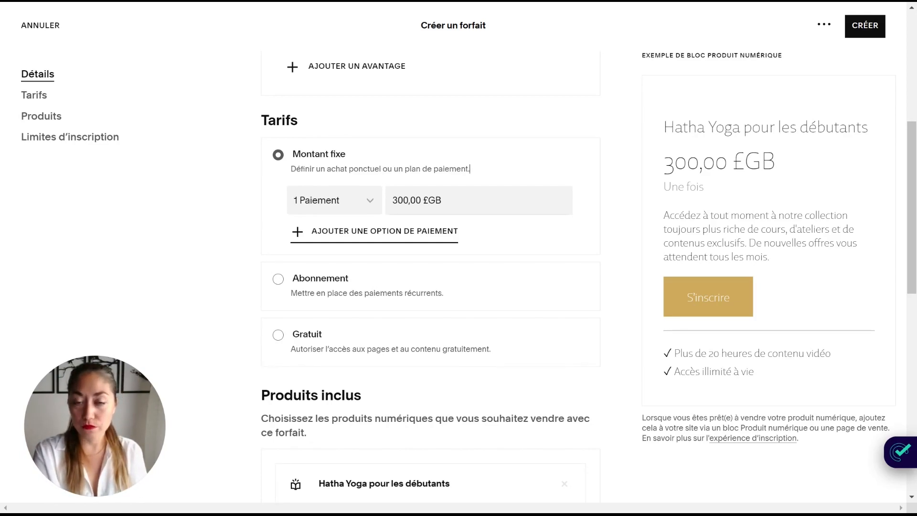
# Add a second payment option of 3 payments of 100,00 £GB each, spread over 3 months.
pyautogui.click(404, 238)
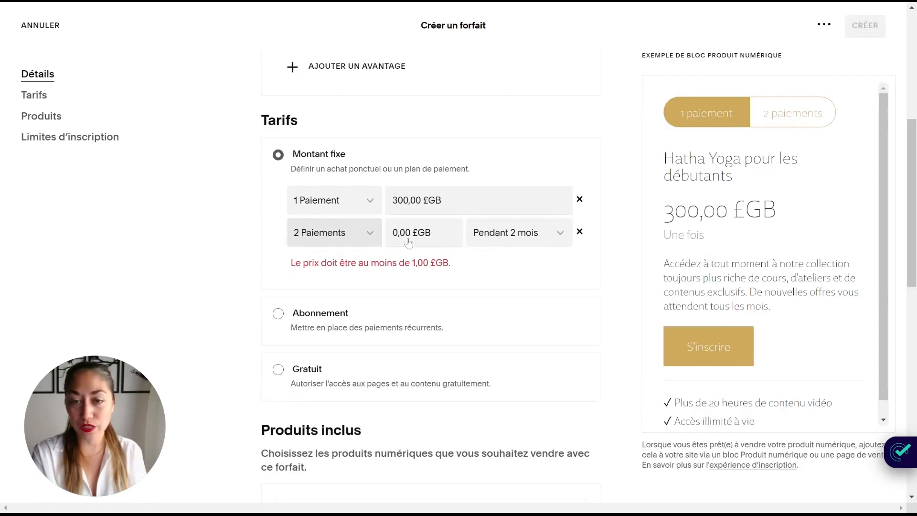
pyautogui.click(369, 232)
pyautogui.click(369, 231)
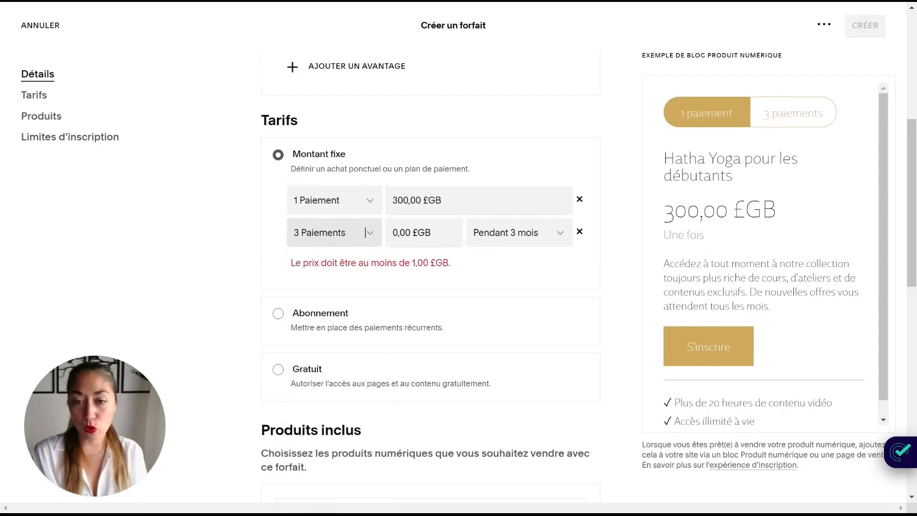
pyautogui.press('Tab')
pyautogui.write('100')
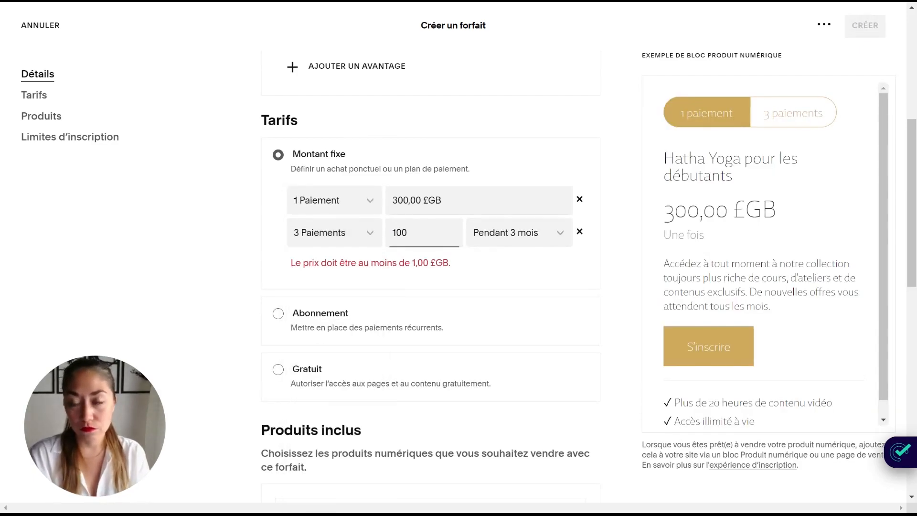
pyautogui.click(537, 238)
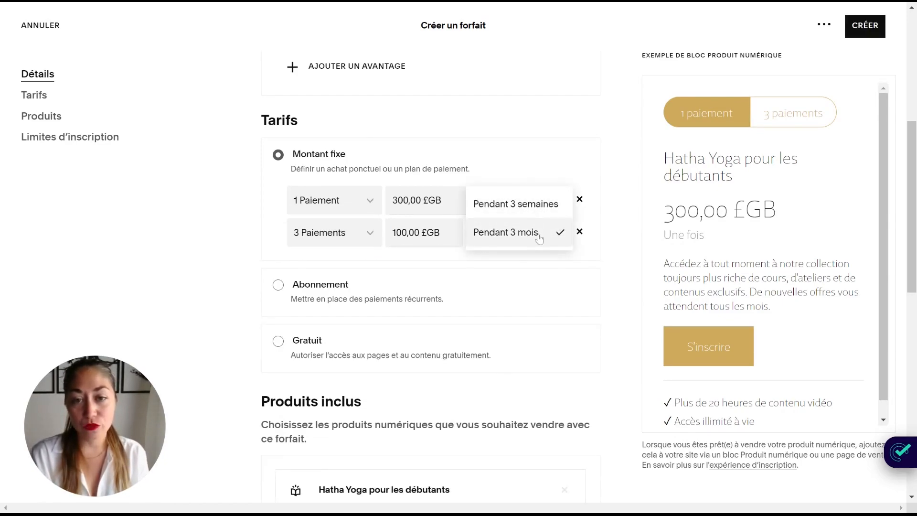
pyautogui.click(539, 237)
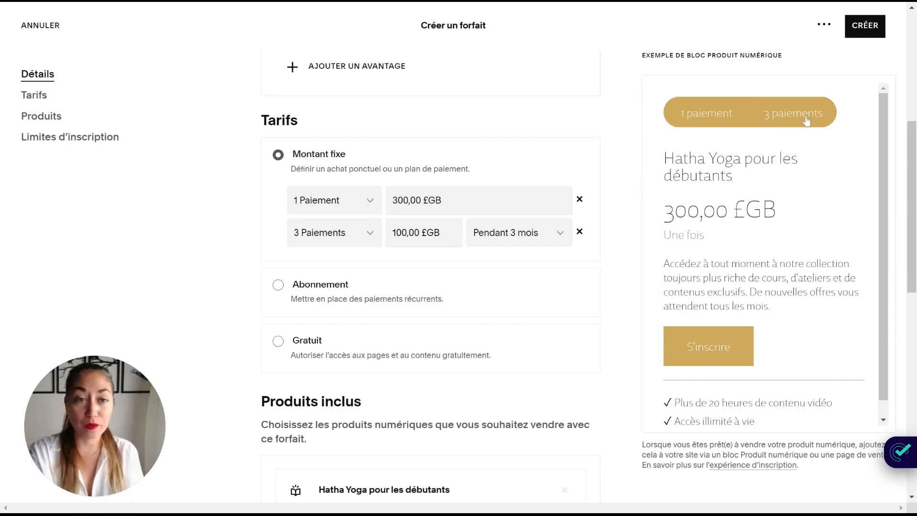
# Switch the plan's pricing to Abonnement with a price of 10,00 £GB repeating every 1 month.
pyautogui.click(277, 286)
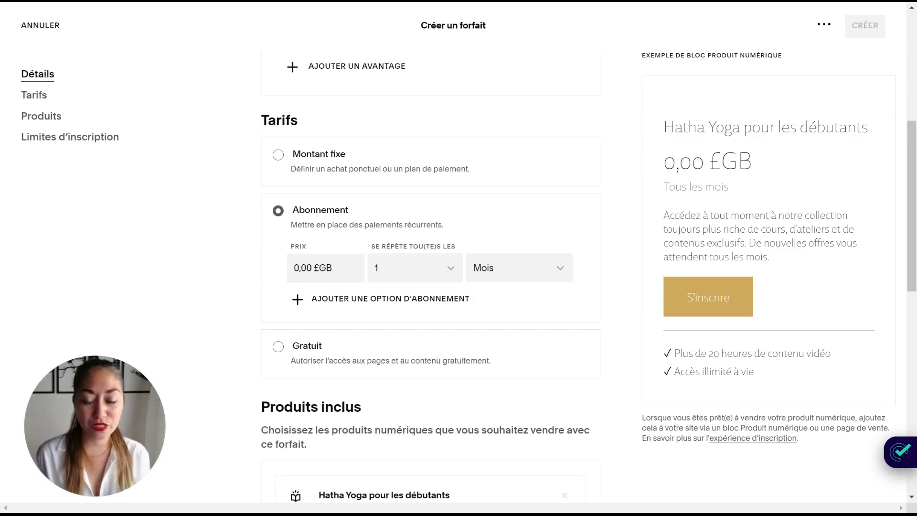
pyautogui.click(319, 268)
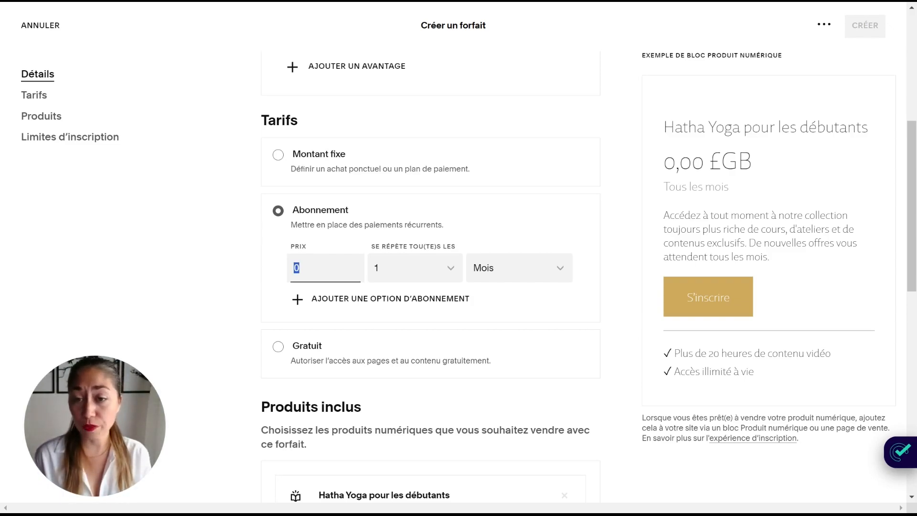
pyautogui.write('10,00 £GB')
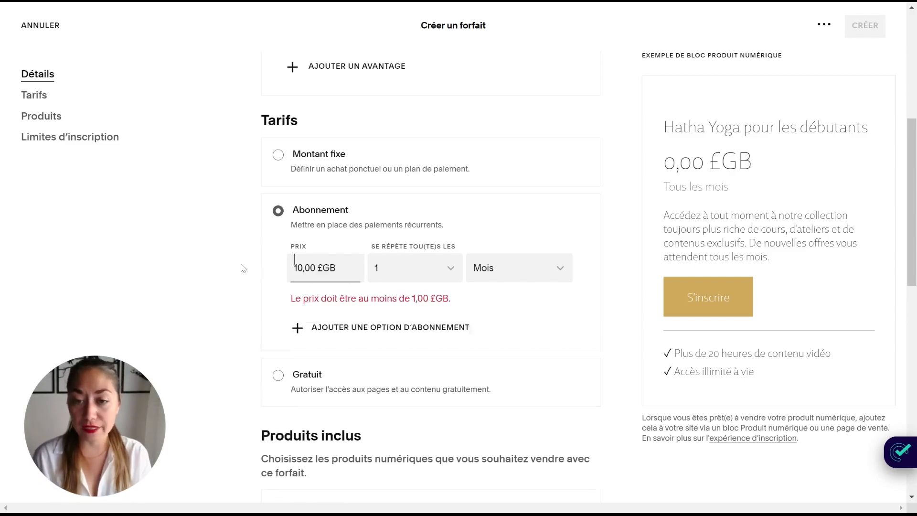
pyautogui.click(436, 266)
pyautogui.click(409, 206)
pyautogui.click(530, 270)
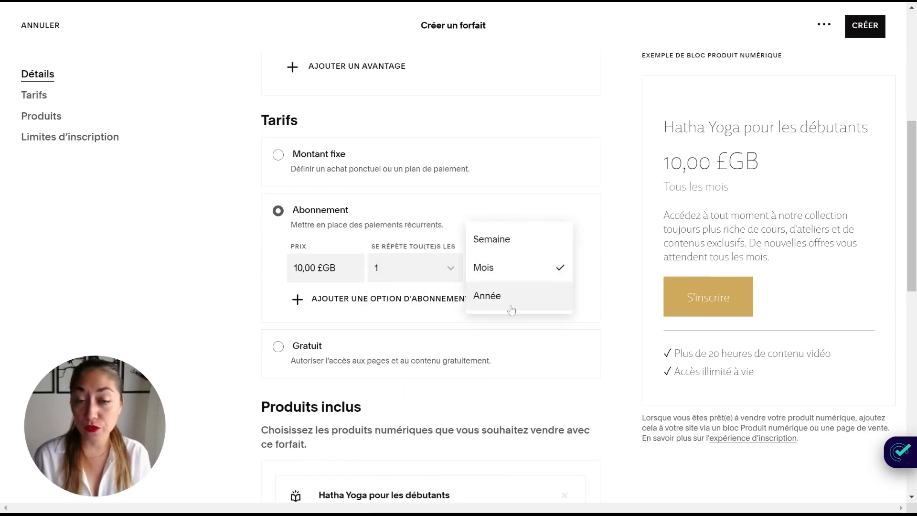
pyautogui.click(509, 274)
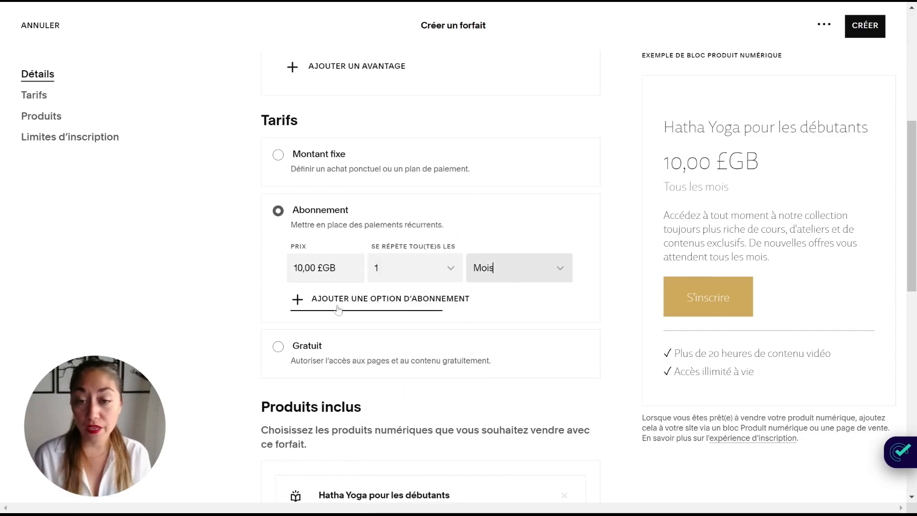
# Add a second subscription option of 100,00 £GB repeating every year and try the annual option in the preview.
pyautogui.click(430, 306)
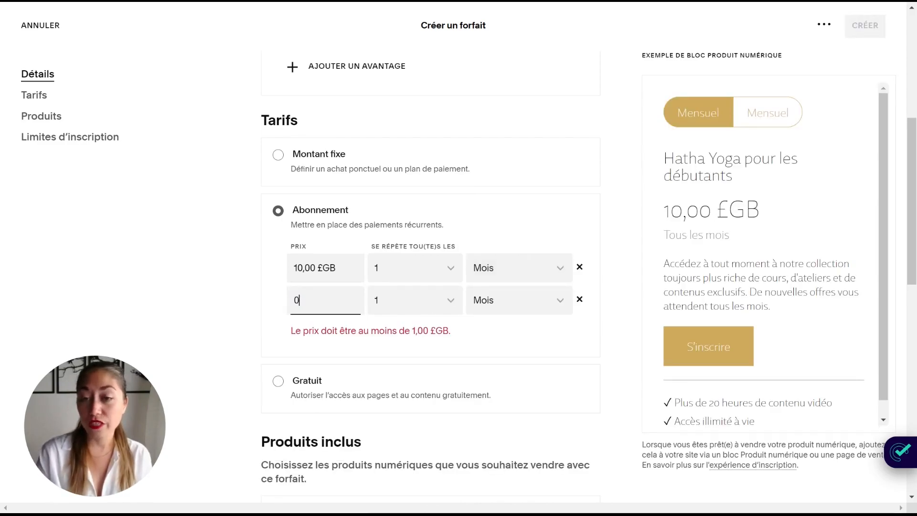
pyautogui.hotkey('ctrl', 'a')
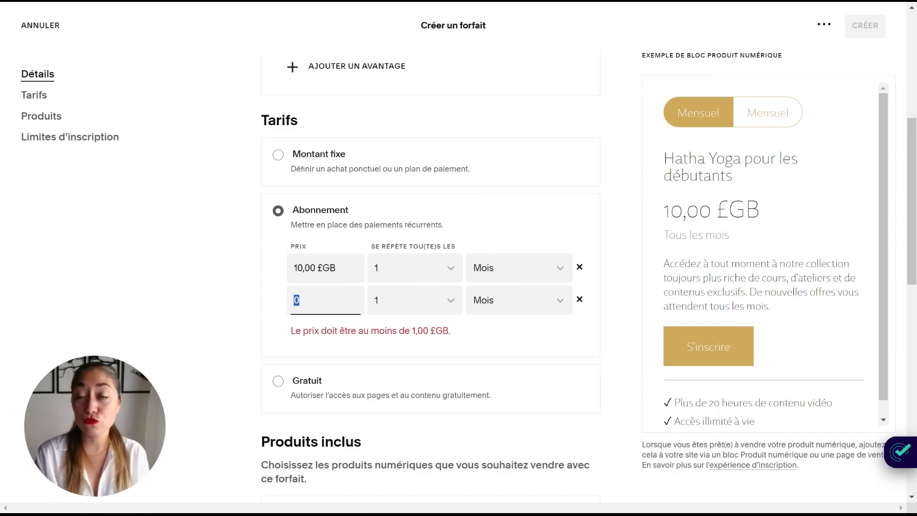
pyautogui.write('100')
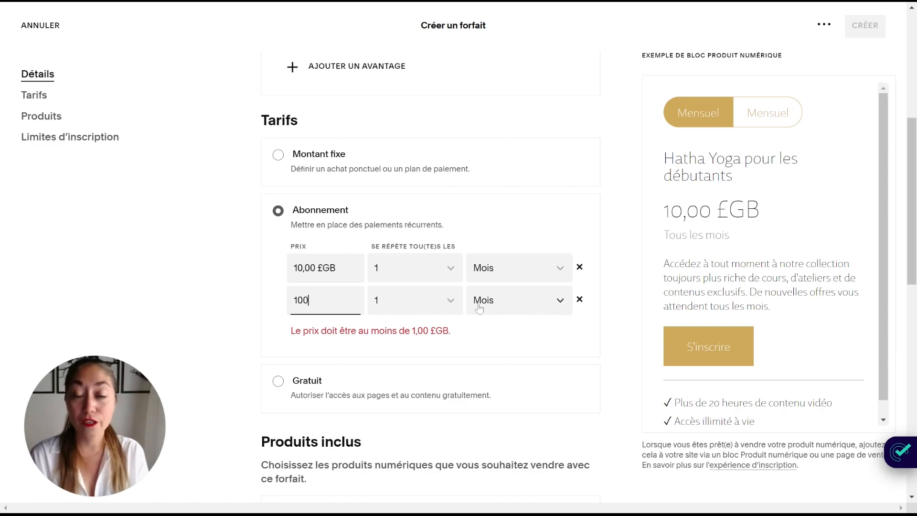
pyautogui.click(555, 308)
pyautogui.click(543, 329)
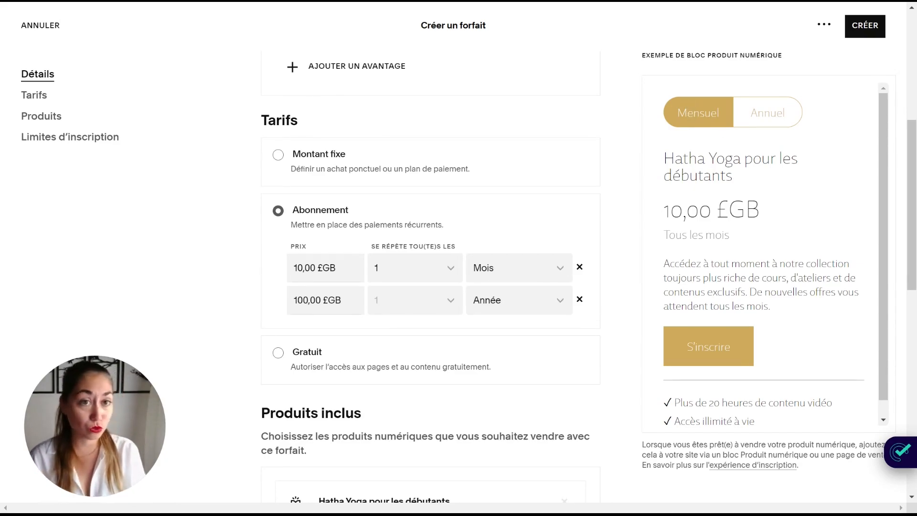
pyautogui.click(754, 122)
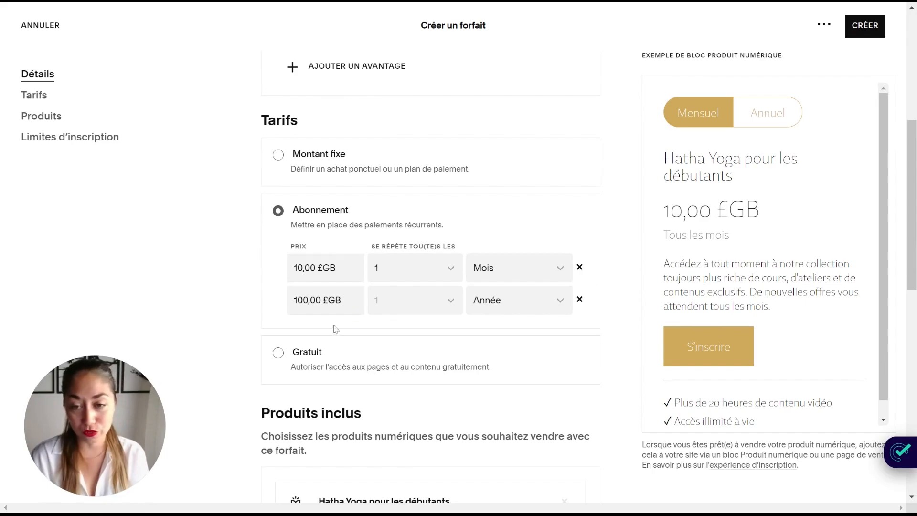
# Try the Gratuit pricing, switch back to Montant fixe, and create the plan.
pyautogui.click(278, 353)
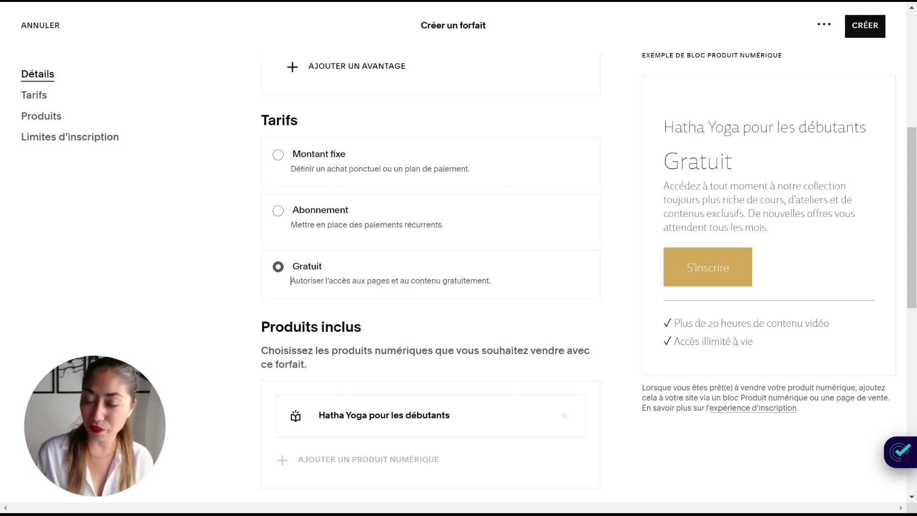
pyautogui.click(356, 164)
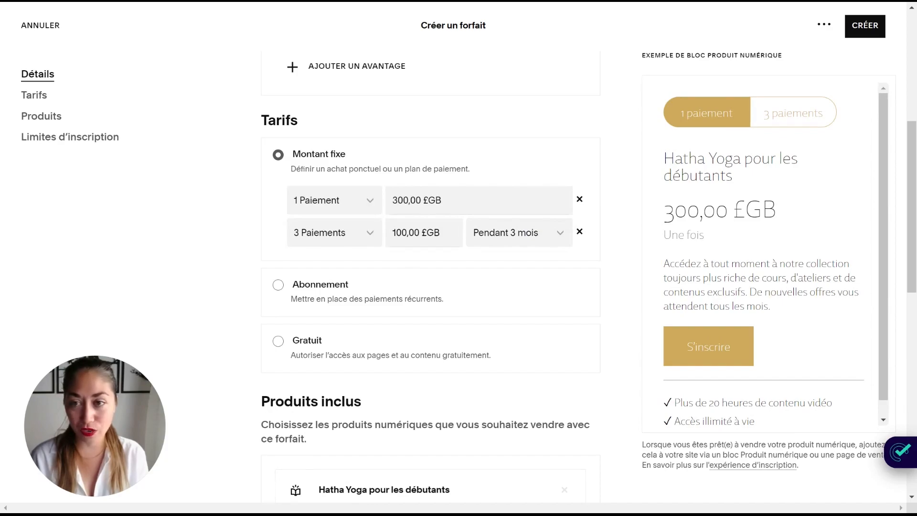
pyautogui.click(492, 201)
pyautogui.click(609, 150)
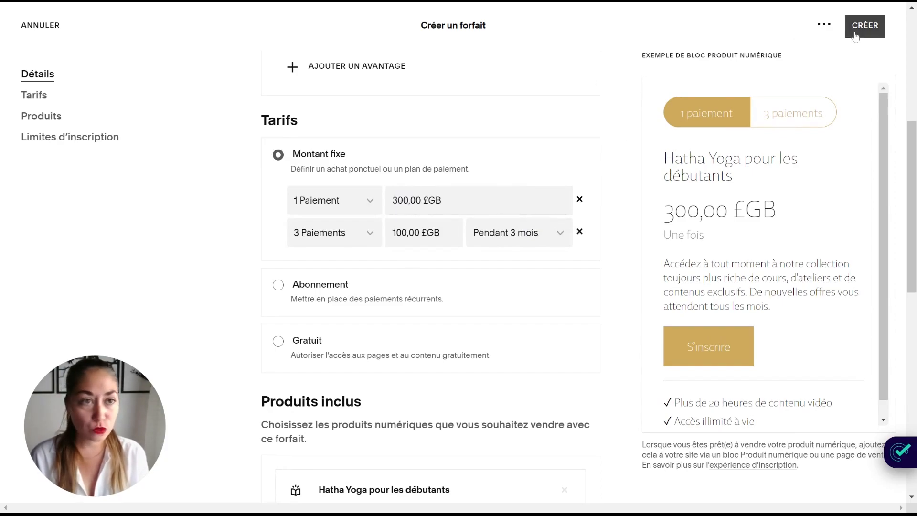
pyautogui.click(879, 35)
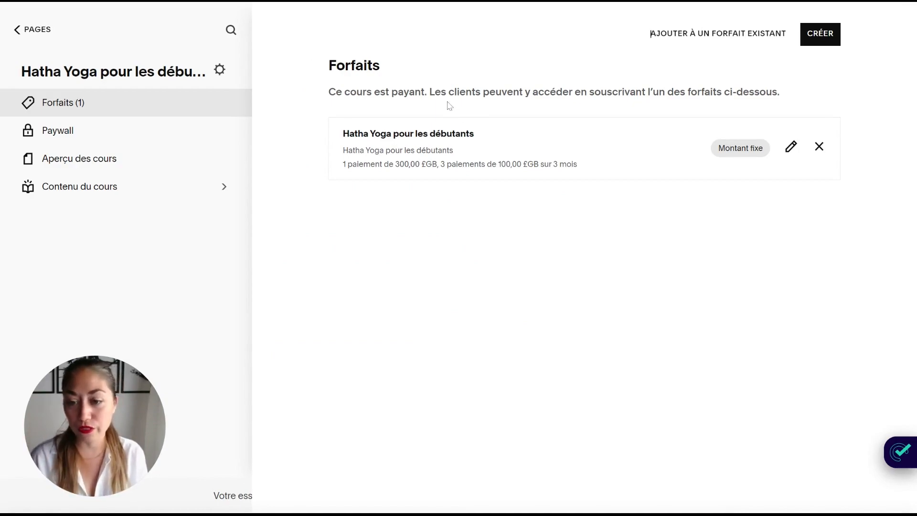
# Leave the course's plans and open the store payment settings (Paiements pour la boutique) in the site's commerce settings.
pyautogui.click(22, 32)
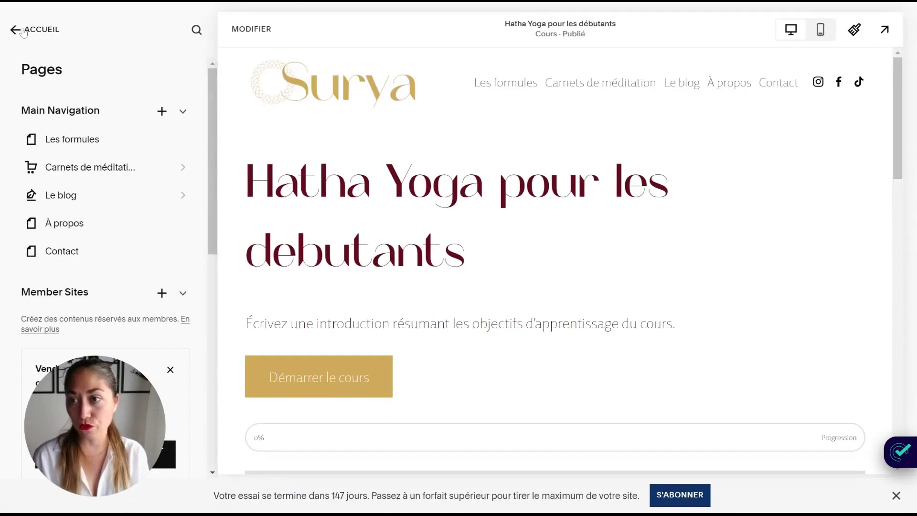
pyautogui.click(22, 32)
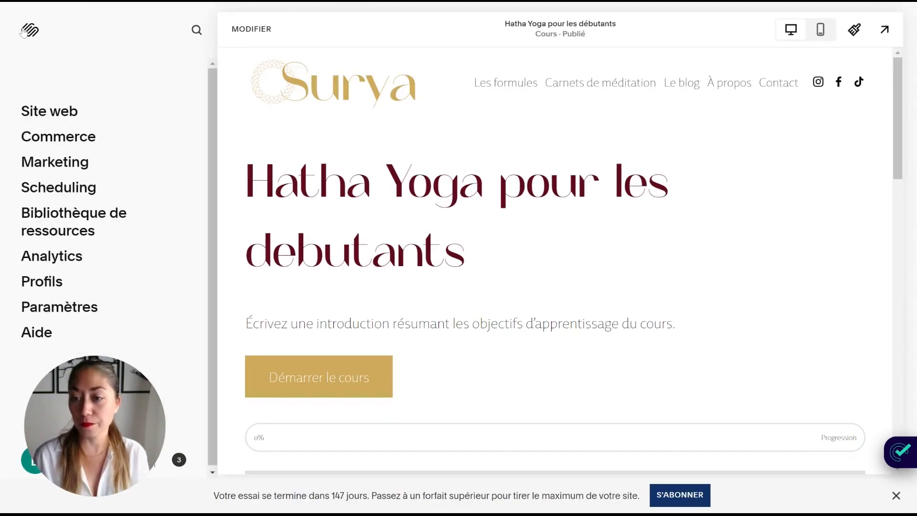
pyautogui.click(71, 308)
pyautogui.scroll(-9, 189, 153)
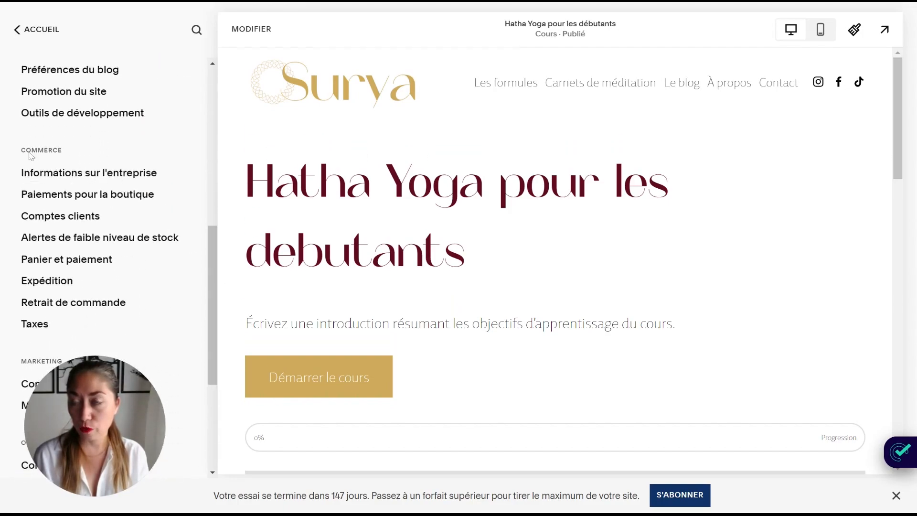
pyautogui.click(67, 204)
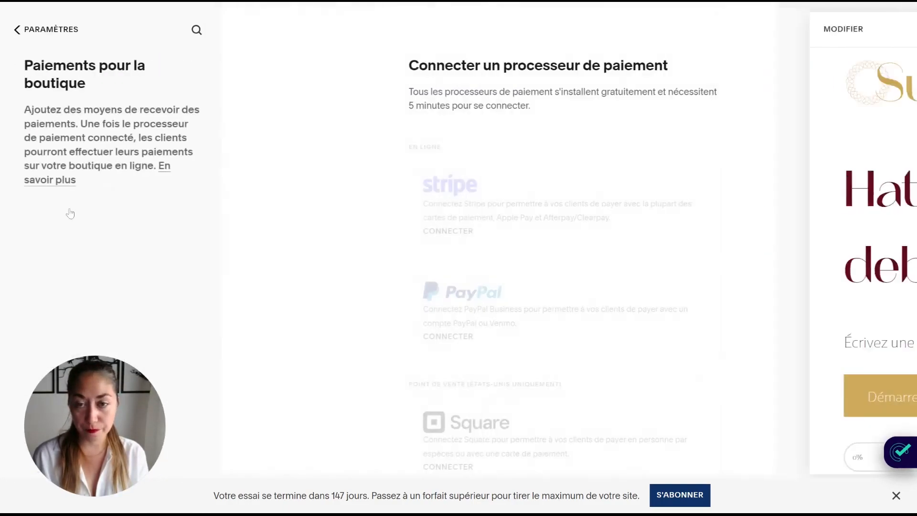
# Set the store currency to euro (EUR).
pyautogui.scroll(-3, 380, 242)
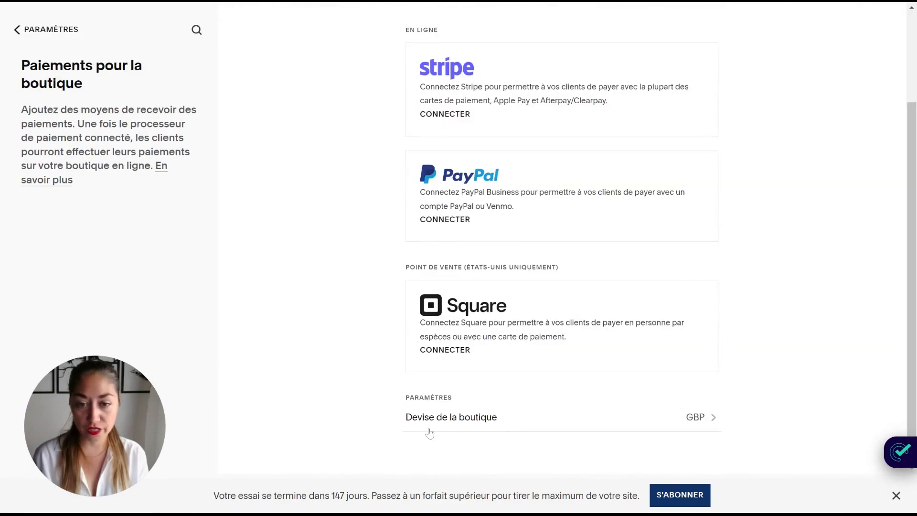
pyautogui.click(539, 427)
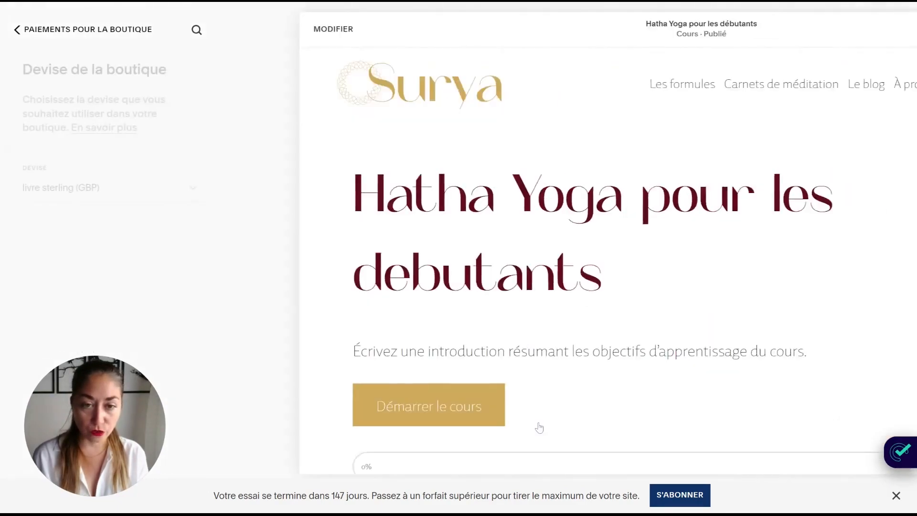
pyautogui.click(183, 198)
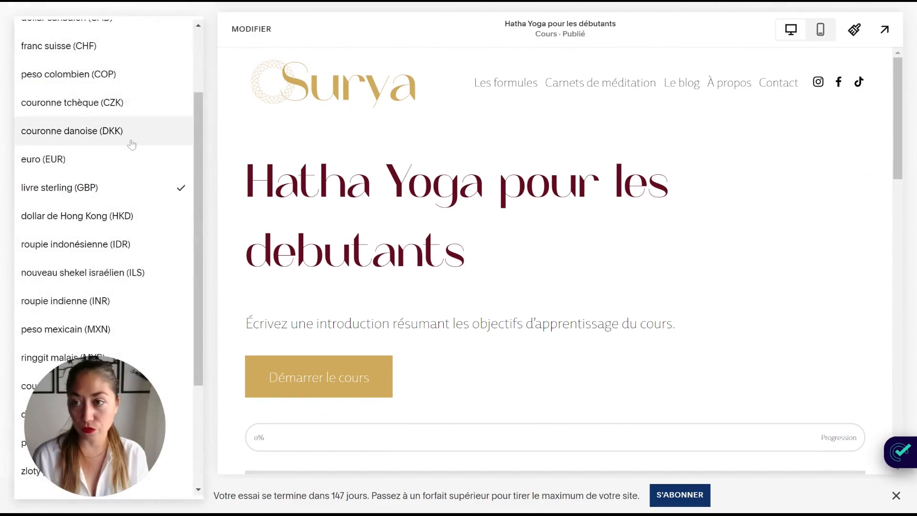
pyautogui.click(121, 162)
pyautogui.click(48, 29)
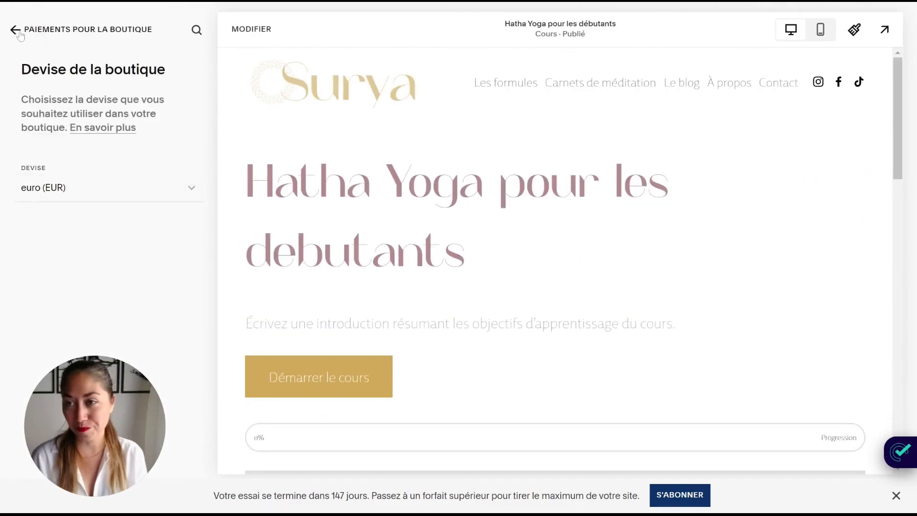
# Leave the payment settings and reopen the list of plans for the Hatha Yoga beginners' course.
pyautogui.click(44, 31)
pyautogui.click(19, 31)
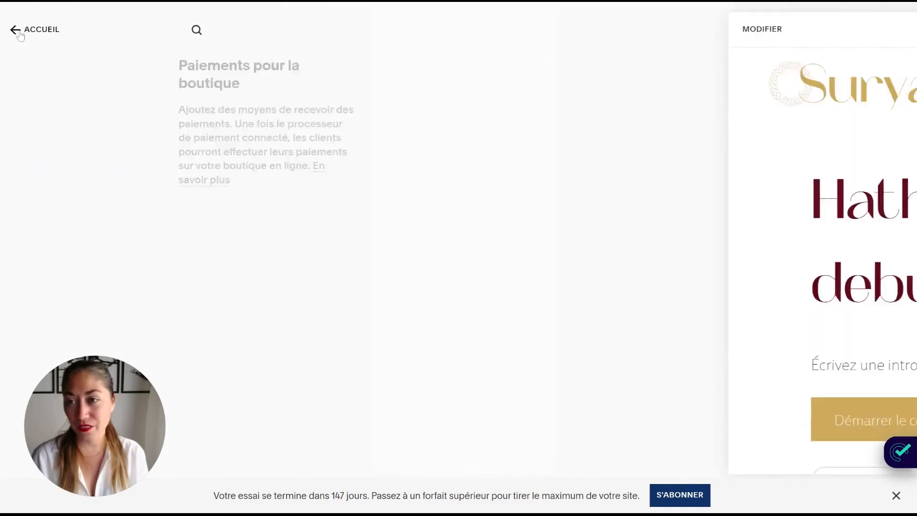
pyautogui.click(20, 31)
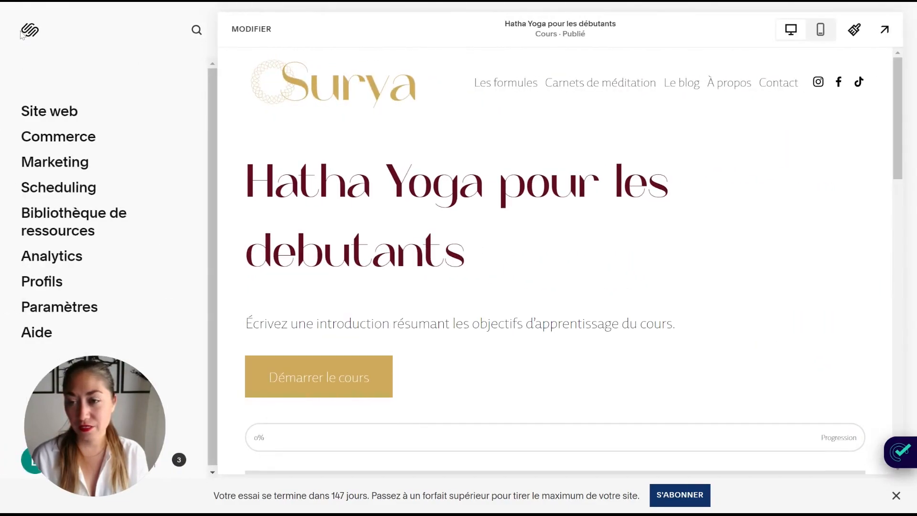
pyautogui.click(67, 115)
pyautogui.moveTo(215, 110); pyautogui.dragTo(217, 325)
pyautogui.click(84, 180)
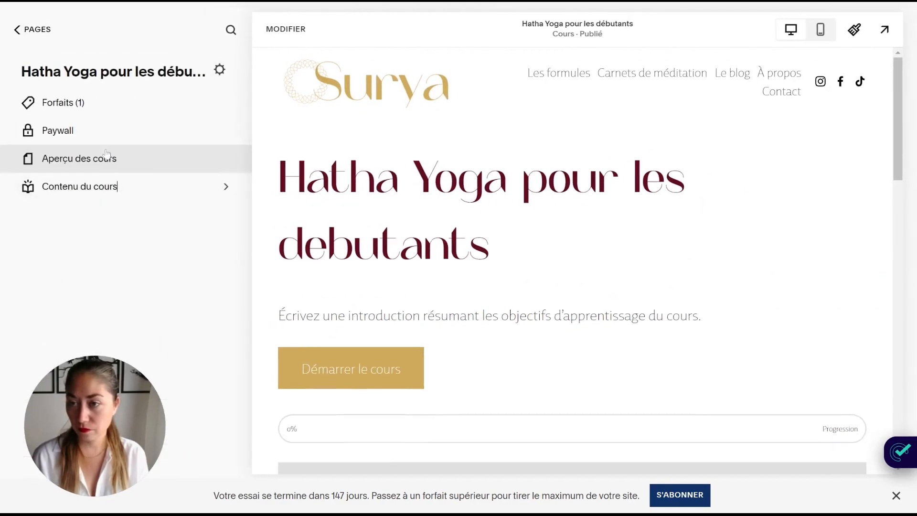
pyautogui.click(107, 113)
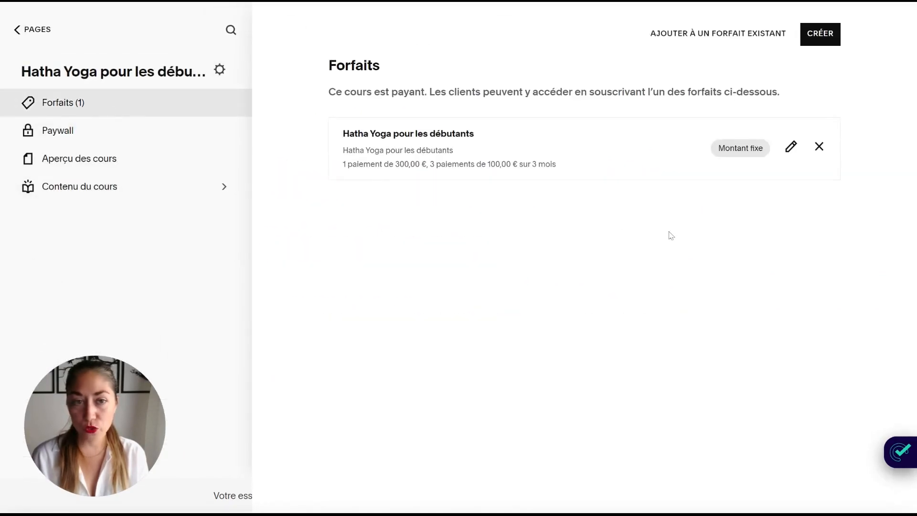
# Open the Hatha Yoga plan for editing and review its prices, included products and enrolment limits.
pyautogui.click(792, 147)
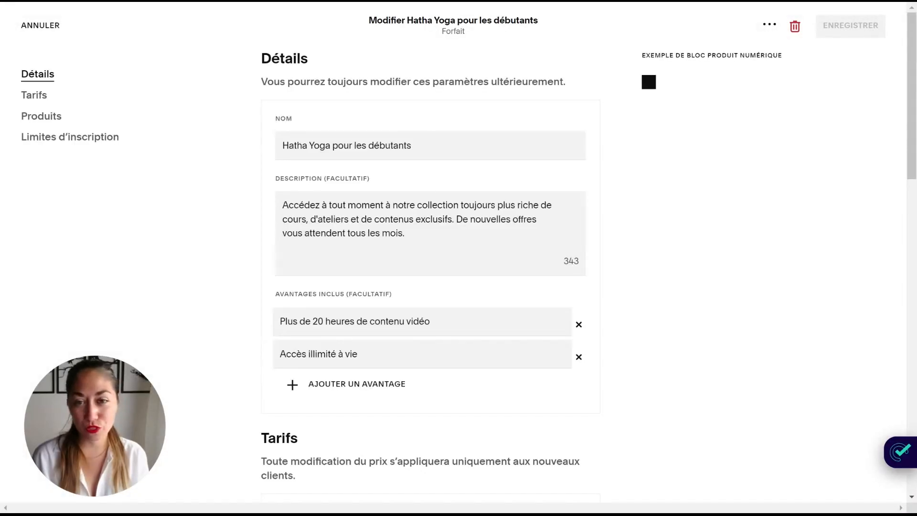
pyautogui.scroll(-5, 406, 315)
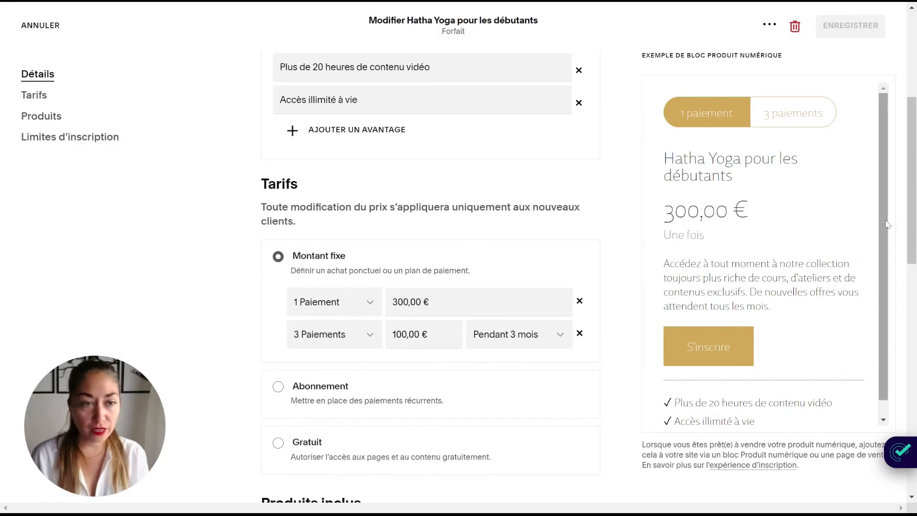
pyautogui.scroll(-6, 576, 267)
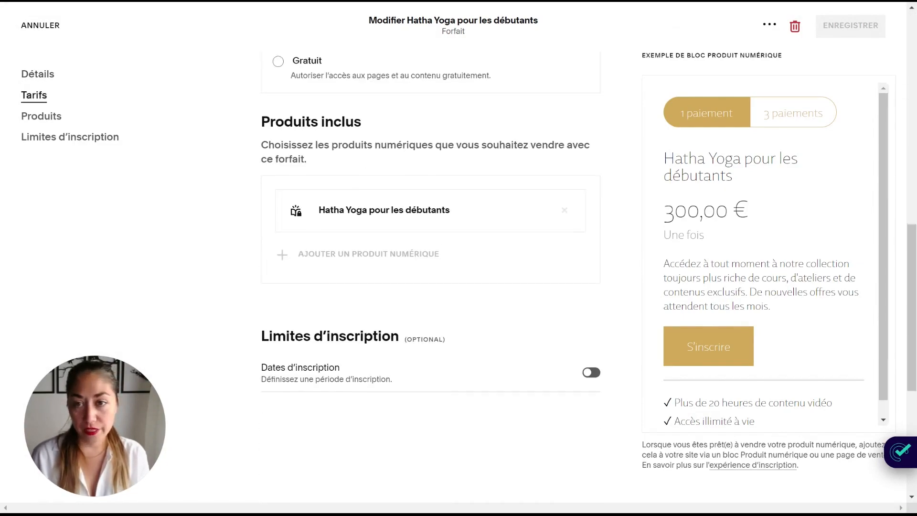
pyautogui.scroll(1, 276, 290)
pyautogui.moveTo(288, 208); pyautogui.dragTo(307, 223)
pyautogui.click(281, 203)
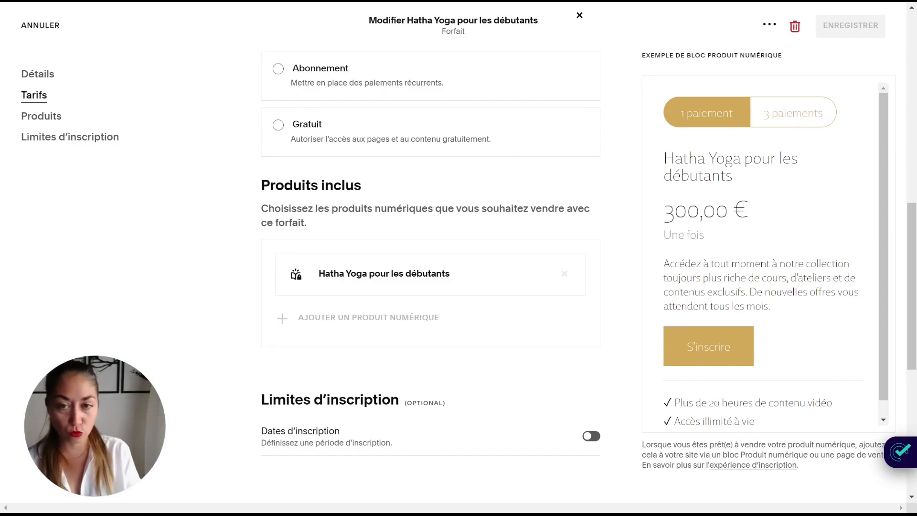
pyautogui.scroll(-2, 345, 217)
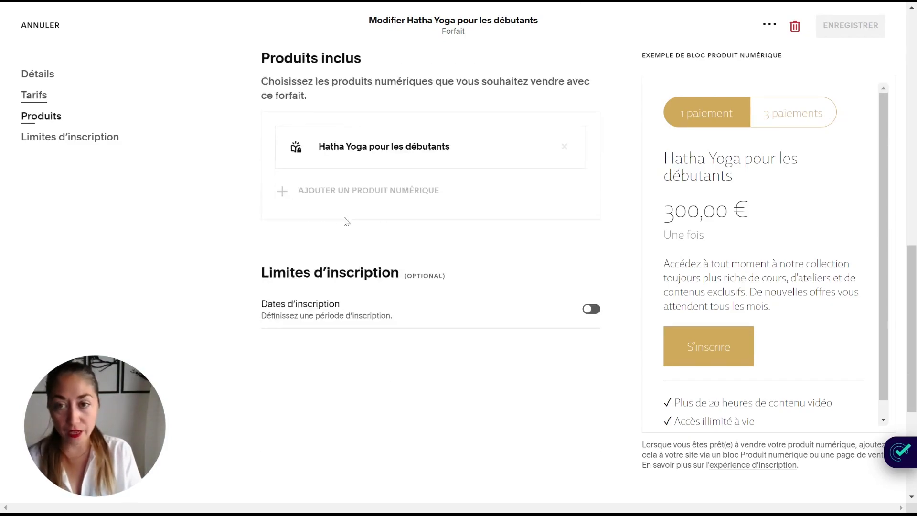
pyautogui.moveTo(273, 273); pyautogui.dragTo(410, 271)
pyautogui.click(409, 271)
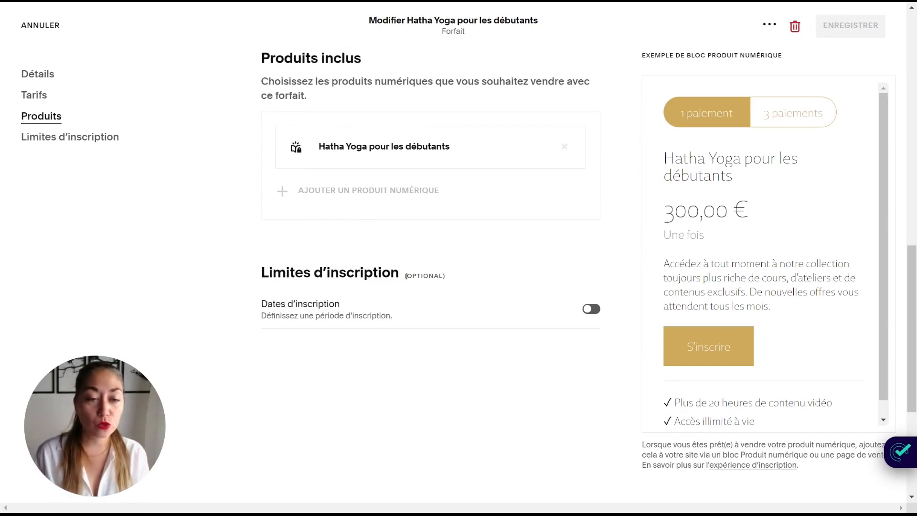
# Try an enrolment period for the Hatha Yoga plan, starting 08/24/2023 and ending 09/01/2023.
pyautogui.click(588, 309)
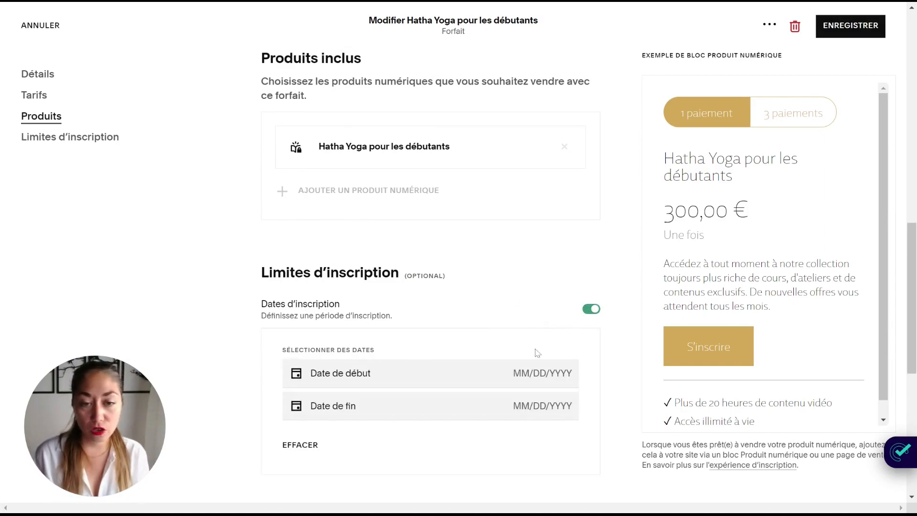
pyautogui.click(535, 375)
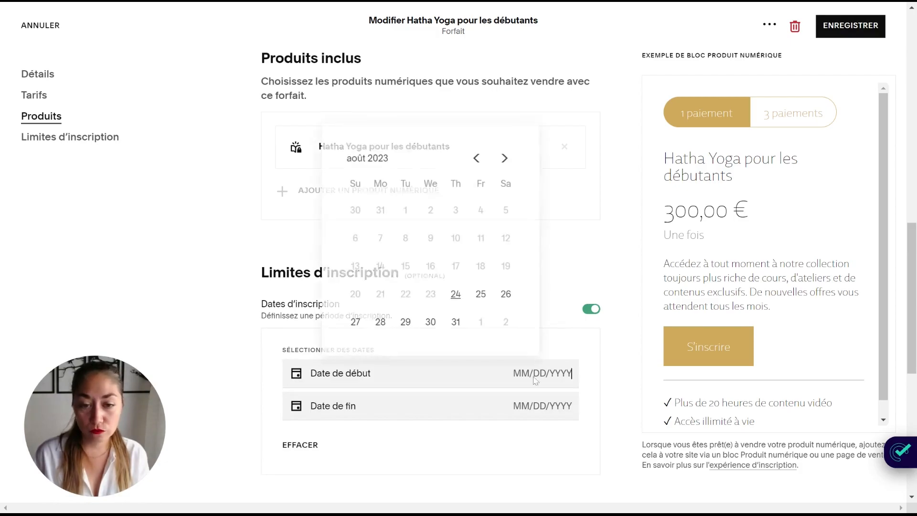
pyautogui.click(455, 295)
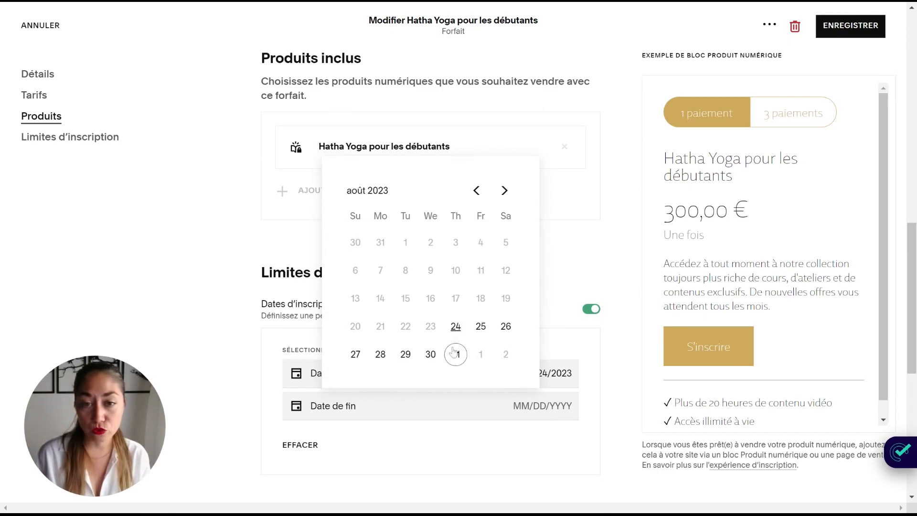
pyautogui.click(481, 358)
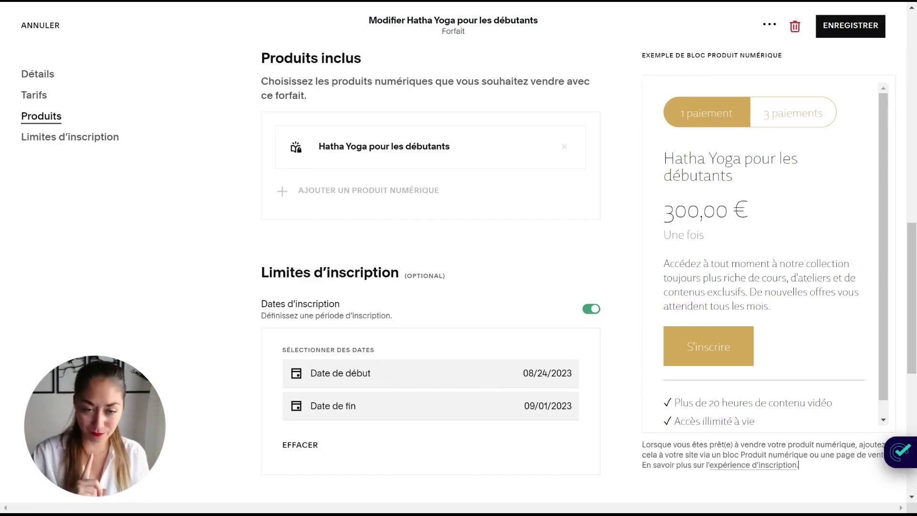
pyautogui.click(547, 374)
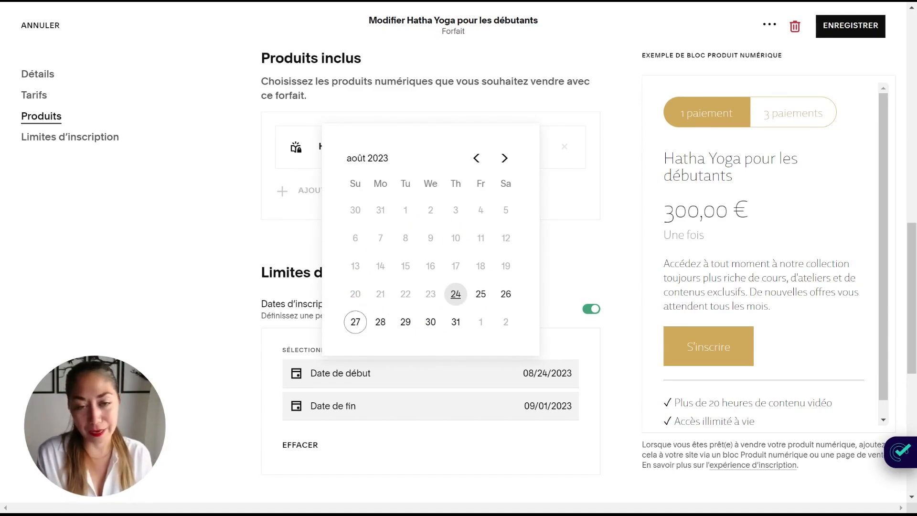
pyautogui.click(600, 369)
pyautogui.click(563, 374)
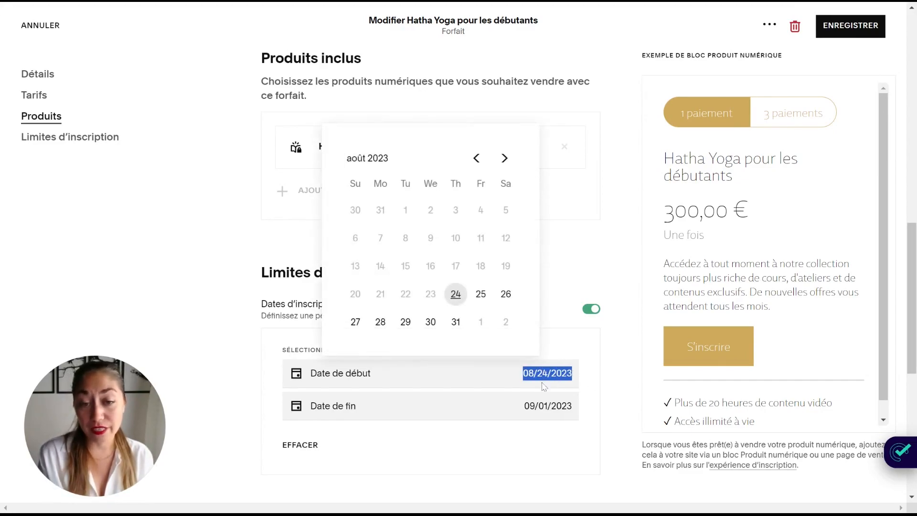
pyautogui.click(597, 381)
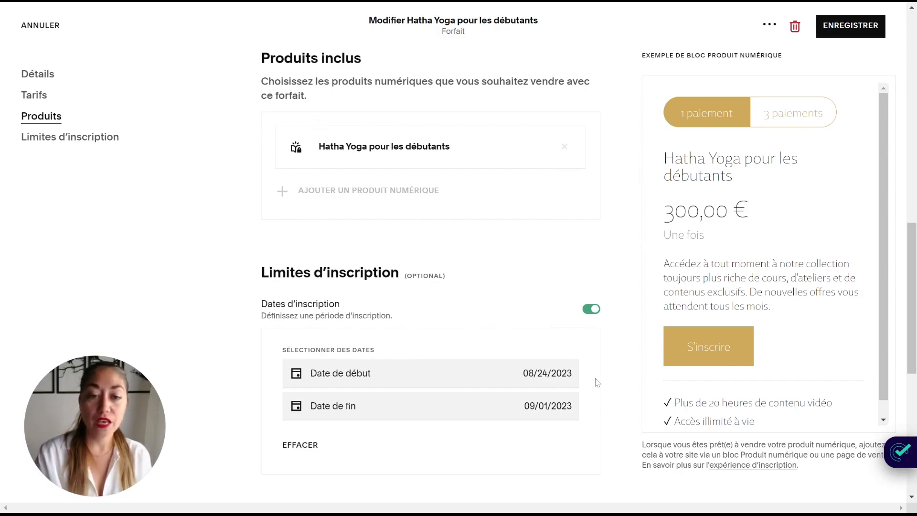
# Turn off the plan's enrolment dates and save the plan.
pyautogui.click(593, 310)
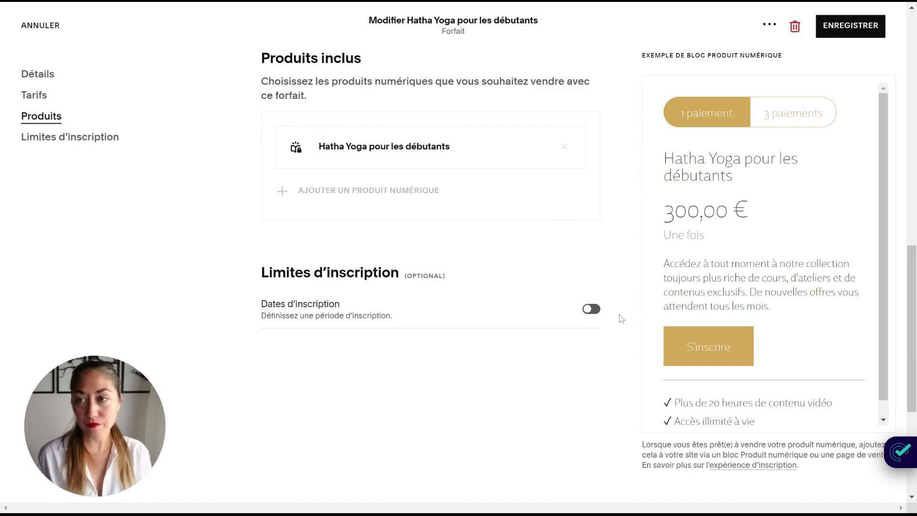
pyautogui.click(857, 32)
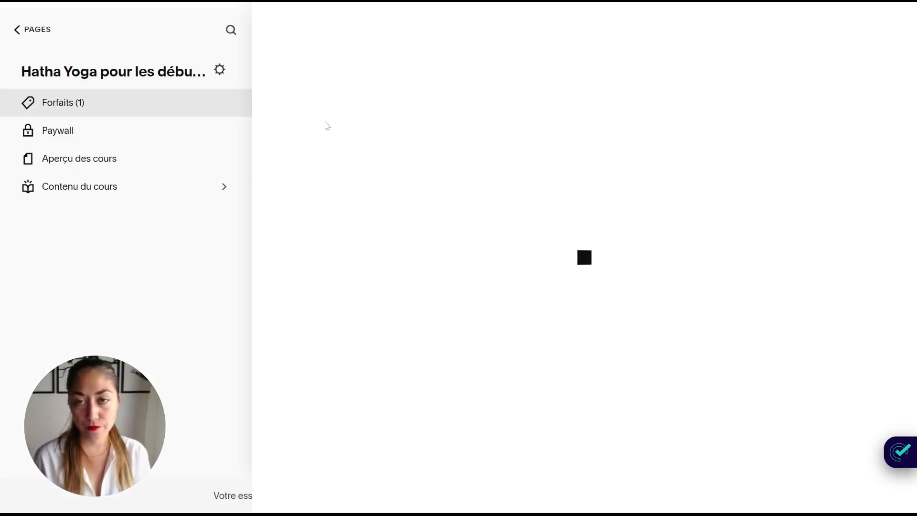
# Open the course's paywall settings and examine its headline and description.
pyautogui.click(67, 136)
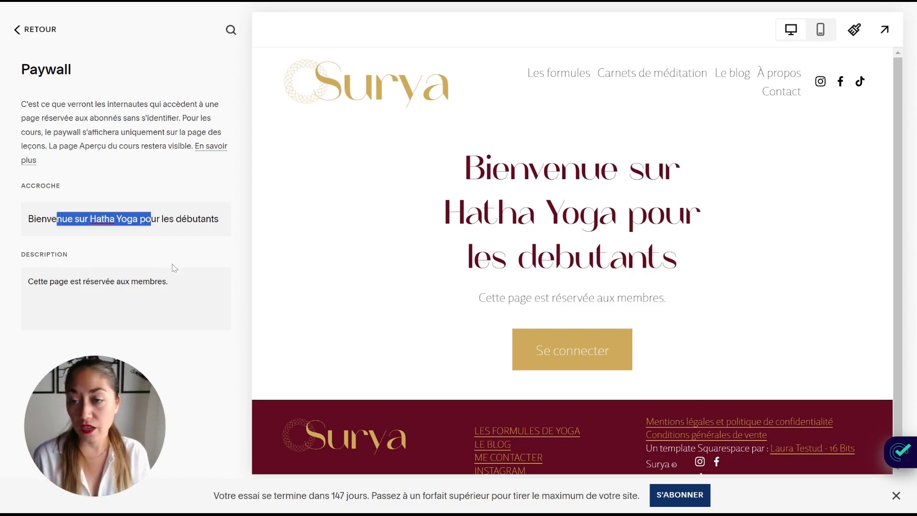
pyautogui.moveTo(168, 282); pyautogui.dragTo(59, 282)
pyautogui.click(59, 281)
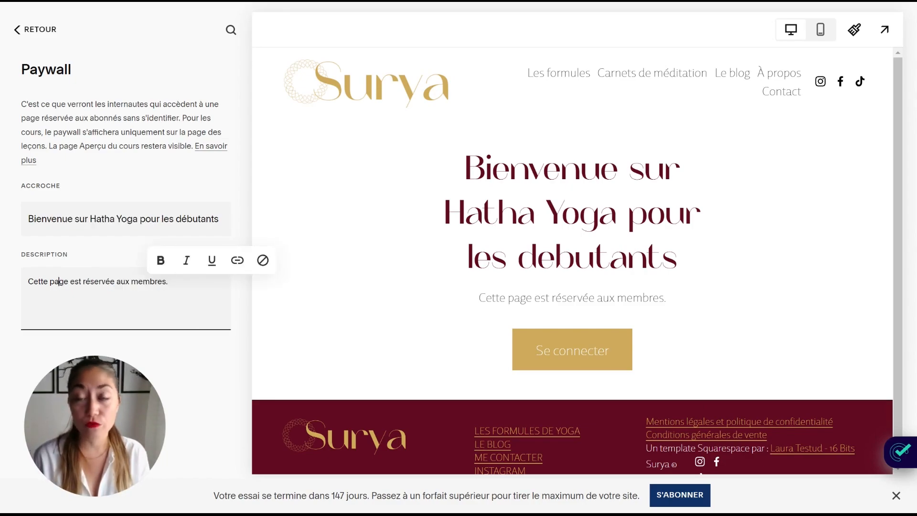
pyautogui.click(21, 336)
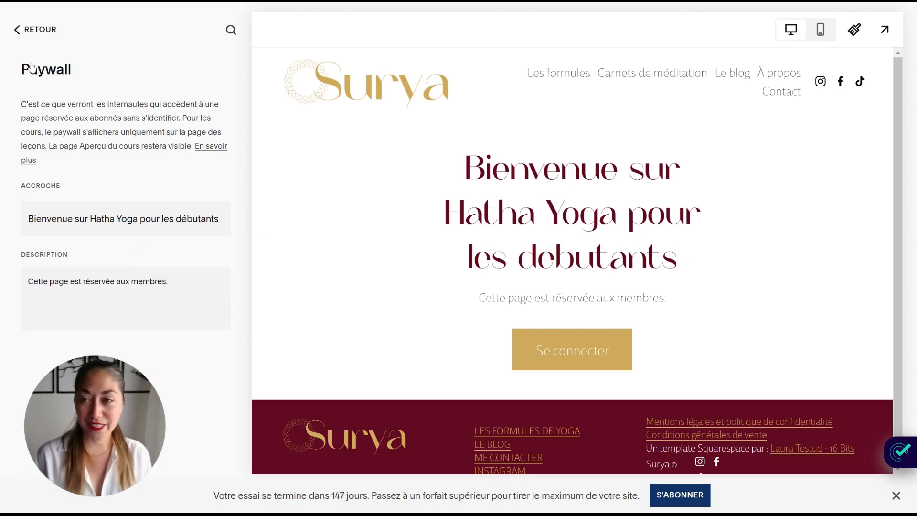
# Return from the paywall to the course's plans and examine the existing plan's payment options.
pyautogui.click(19, 29)
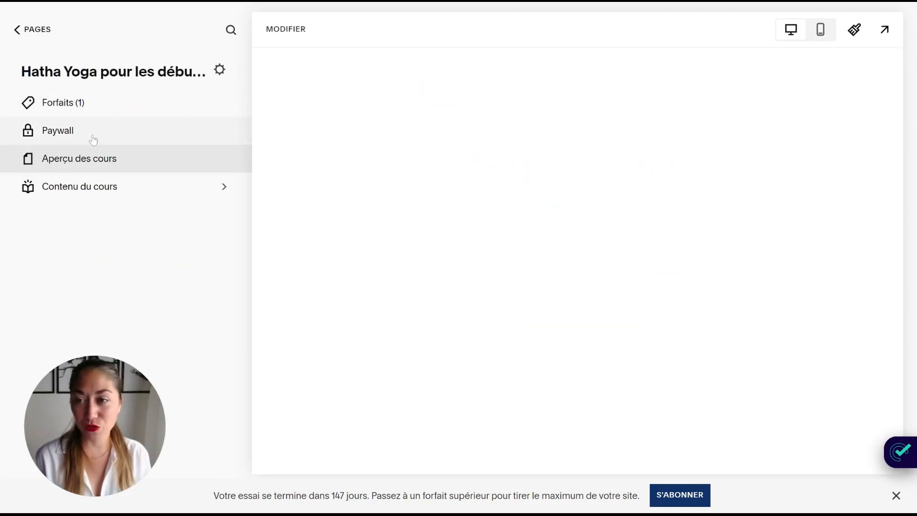
pyautogui.click(92, 106)
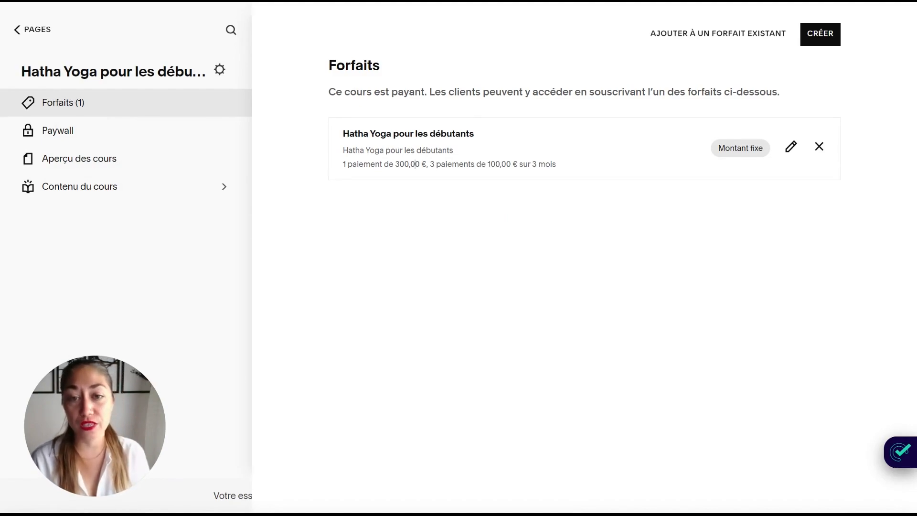
pyautogui.moveTo(378, 198); pyautogui.dragTo(520, 165)
pyautogui.click(473, 164)
pyautogui.click(602, 210)
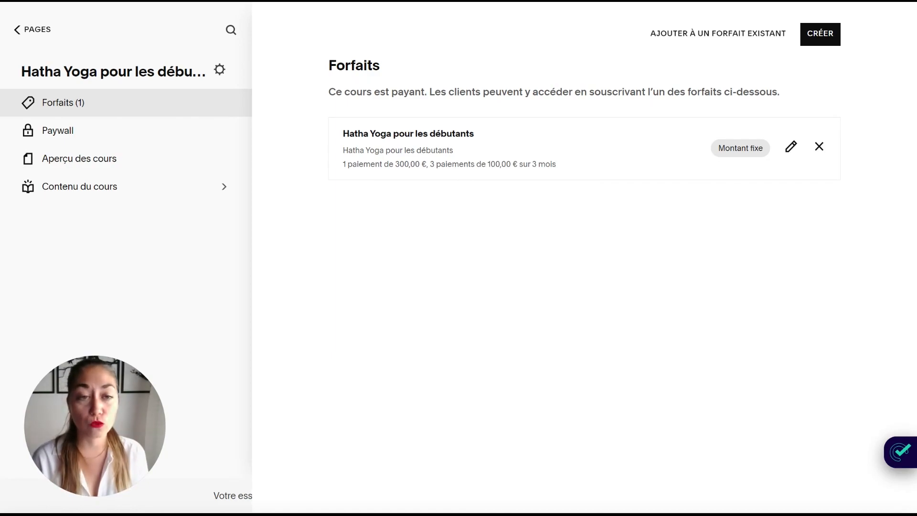
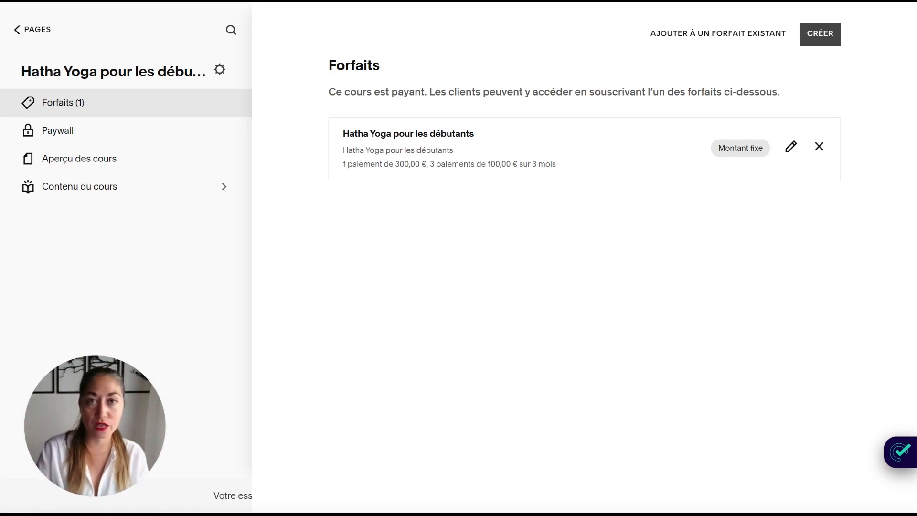
# Start a second plan for the course and name it "Hatha Yoga pour les débutants - PREMIUM".
pyautogui.click(828, 36)
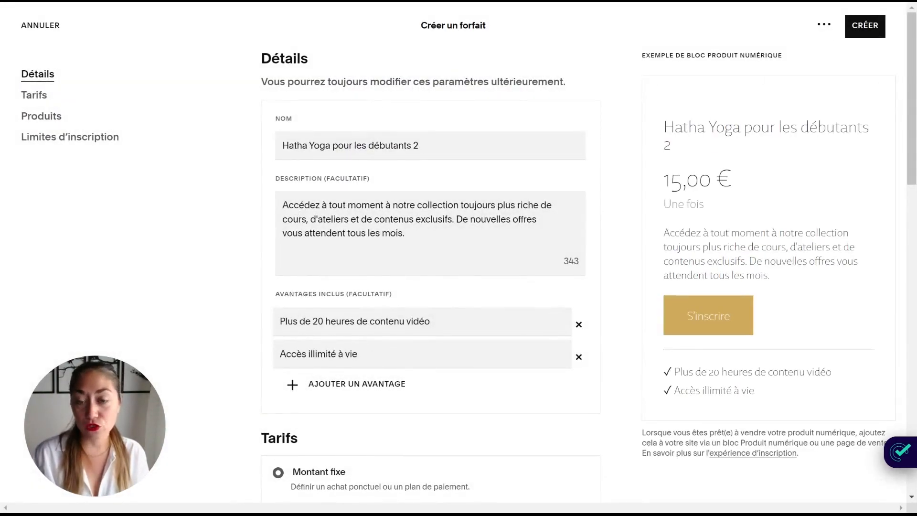
pyautogui.click(440, 156)
pyautogui.press('BackSpace')
pyautogui.press('BackSpace')
pyautogui.write('- PREMIUM')
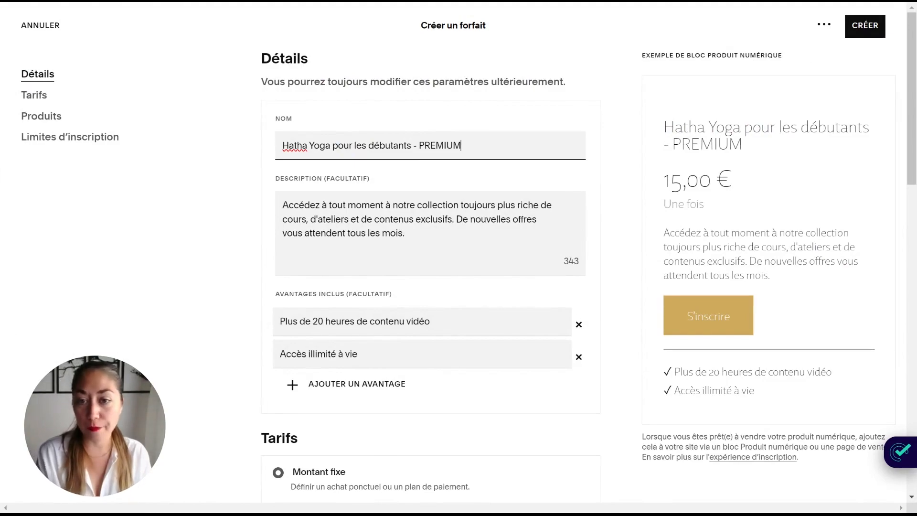
# Set the premium plan's fixed amount (Montant fixe) to one payment of 500 €.
pyautogui.scroll(-4, 382, 257)
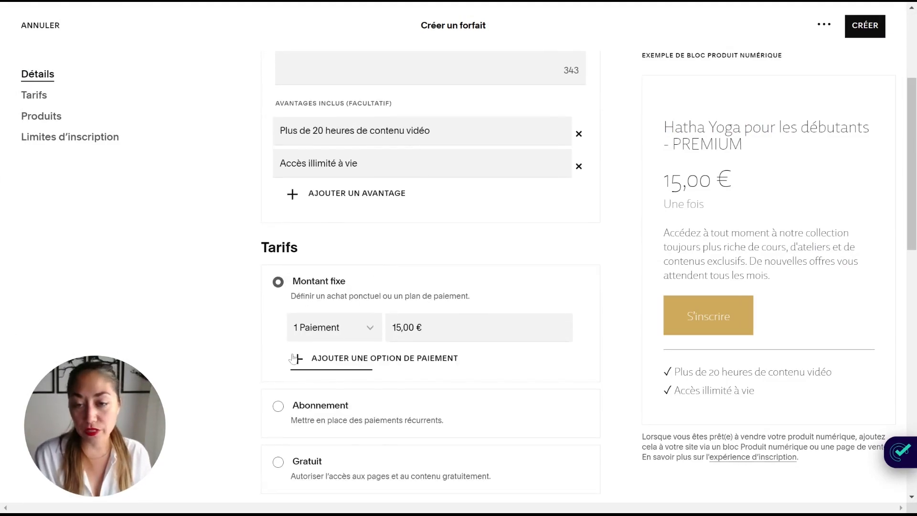
pyautogui.click(359, 329)
pyautogui.click(369, 178)
pyautogui.press('Tab')
pyautogui.write('500')
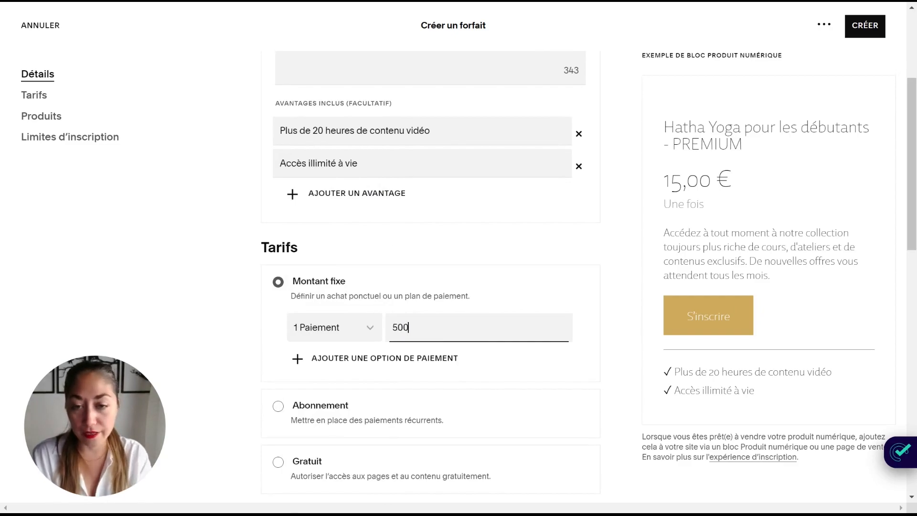
pyautogui.click(594, 269)
# Review the premium plan's description, pricing and included products, and create the plan.
pyautogui.scroll(4, 423, 223)
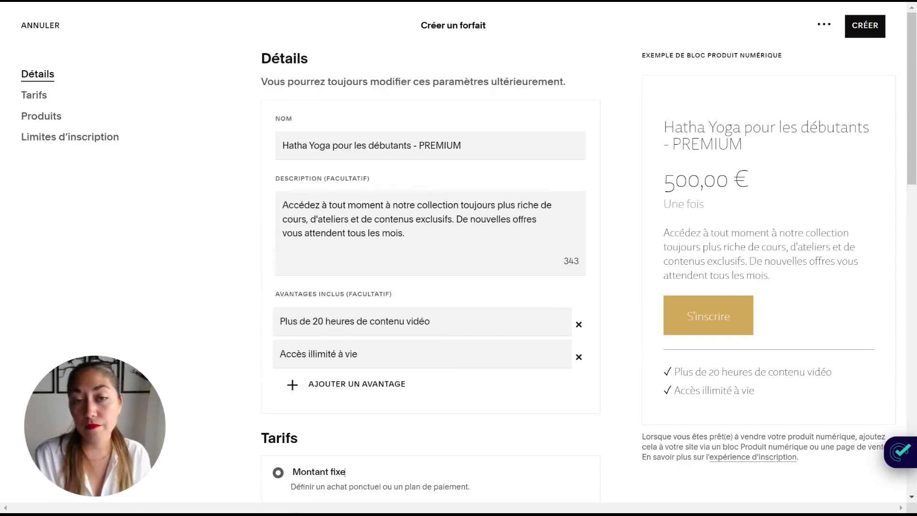
pyautogui.moveTo(423, 248); pyautogui.dragTo(275, 207)
pyautogui.click(403, 219)
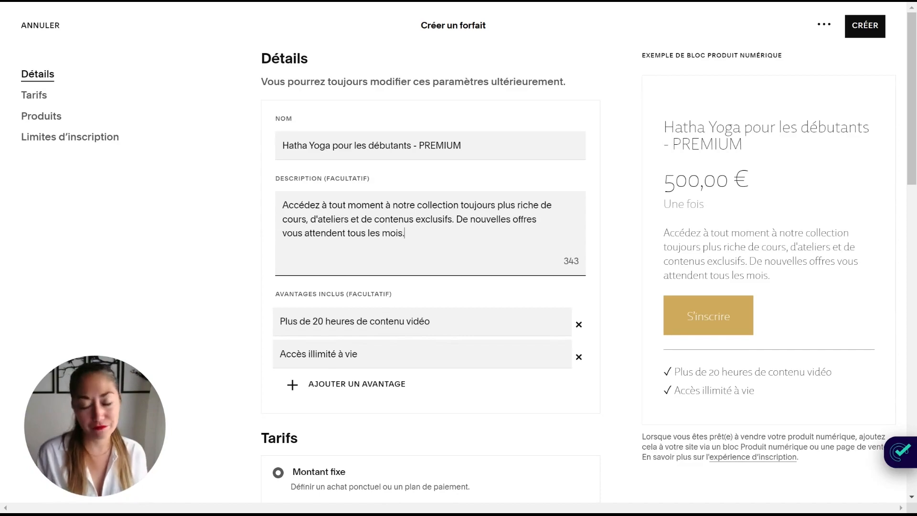
pyautogui.scroll(-6, 489, 299)
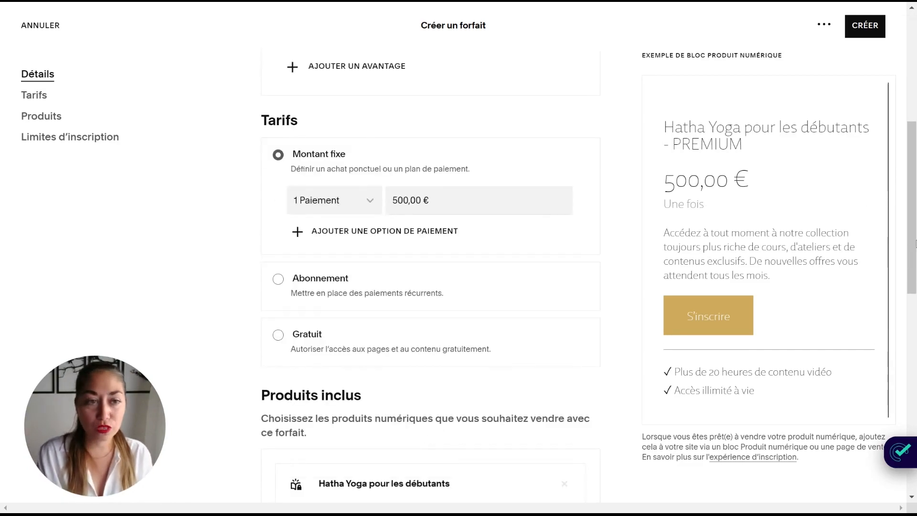
pyautogui.scroll(-6, 580, 231)
pyautogui.scroll(4, 580, 231)
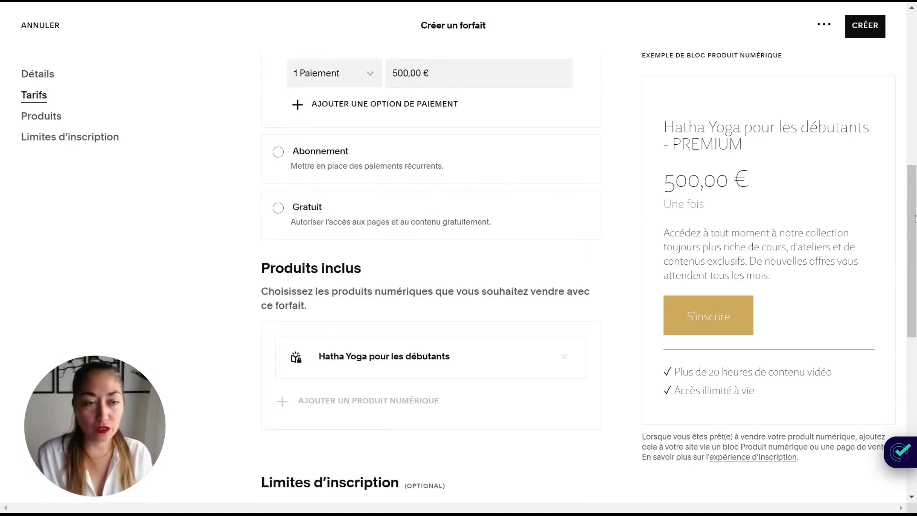
pyautogui.hotkey('ctrl', 'a')
pyautogui.scroll(7, 563, 238)
pyautogui.scroll(1, 564, 237)
pyautogui.click(621, 140)
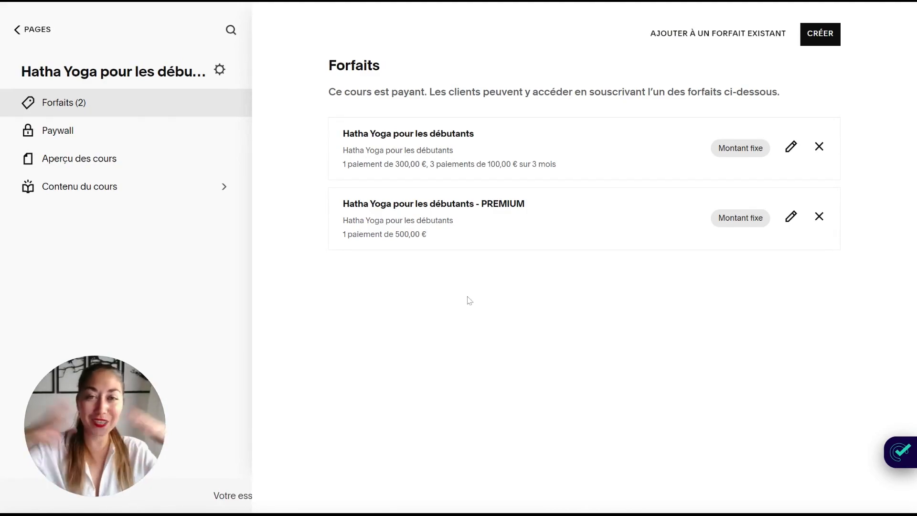
# Leave the course's plans for the site's page list and open the Accueil page.
pyautogui.click(14, 34)
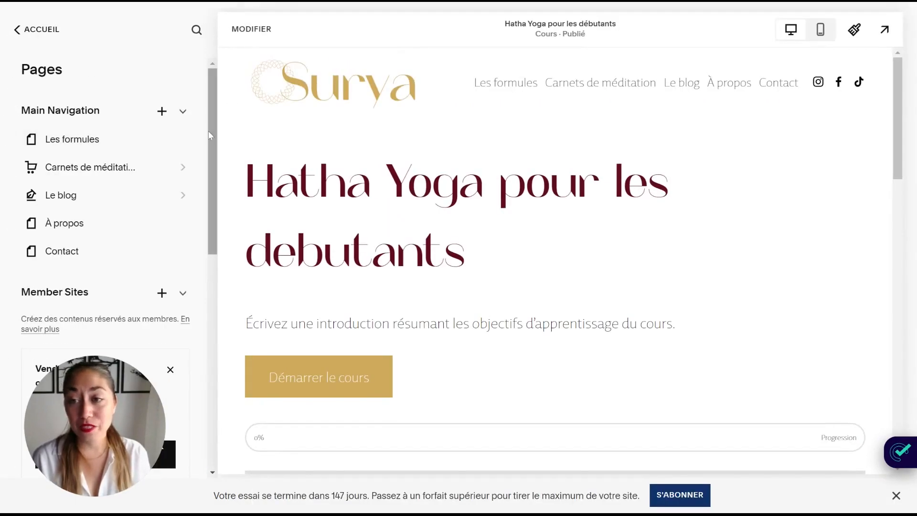
pyautogui.scroll(-7, 96, 262)
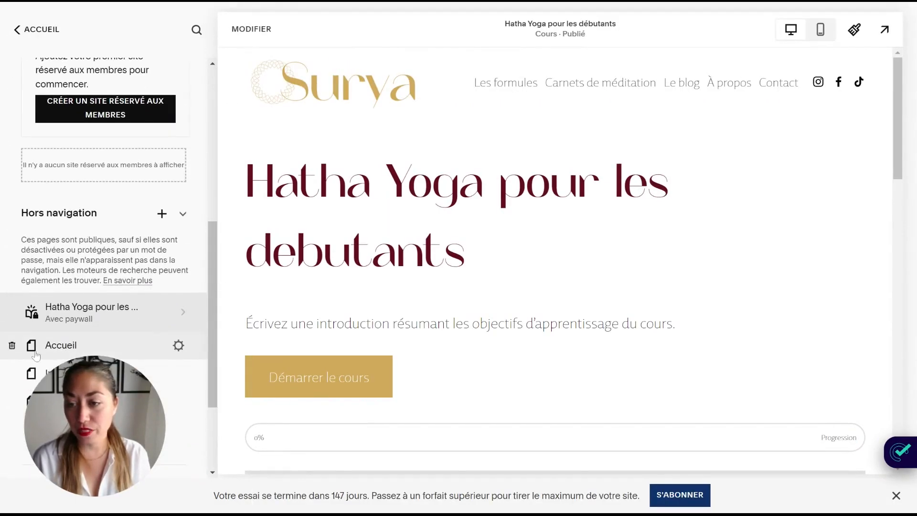
pyautogui.click(86, 340)
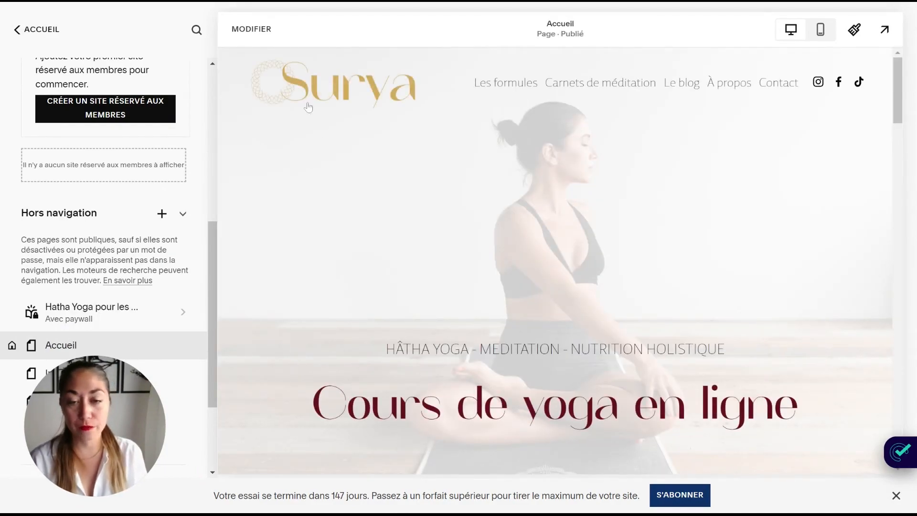
pyautogui.moveTo(901, 95)
pyautogui.mouseDown()
pyautogui.moveTo(901, 137)
pyautogui.moveTo(902, 89)
pyautogui.mouseUp()
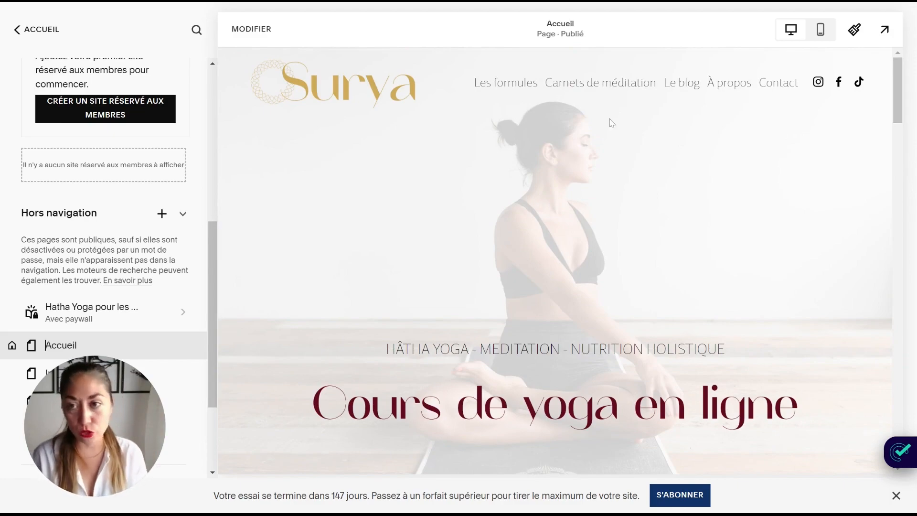
# Look at the Hatha Yoga course among the pages outside the navigation, and return to the Accueil page.
pyautogui.scroll(10, 132, 236)
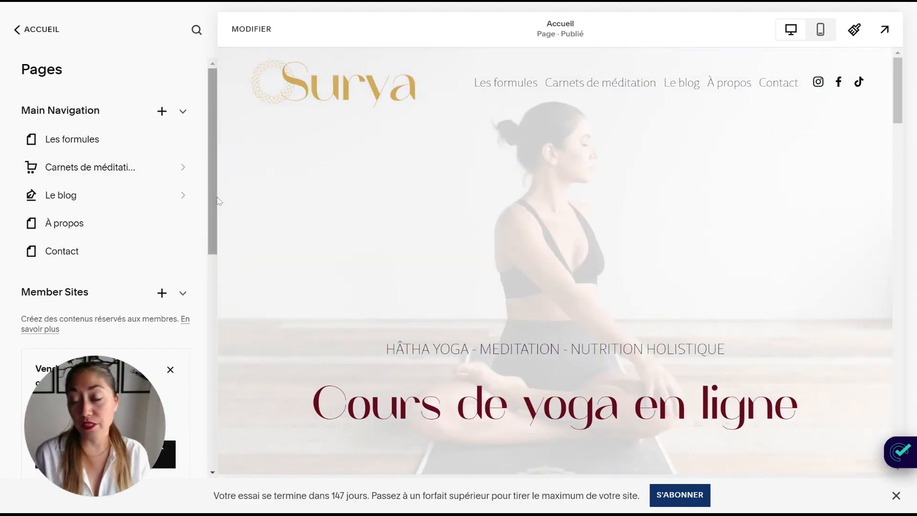
pyautogui.moveTo(212, 199); pyautogui.dragTo(213, 414)
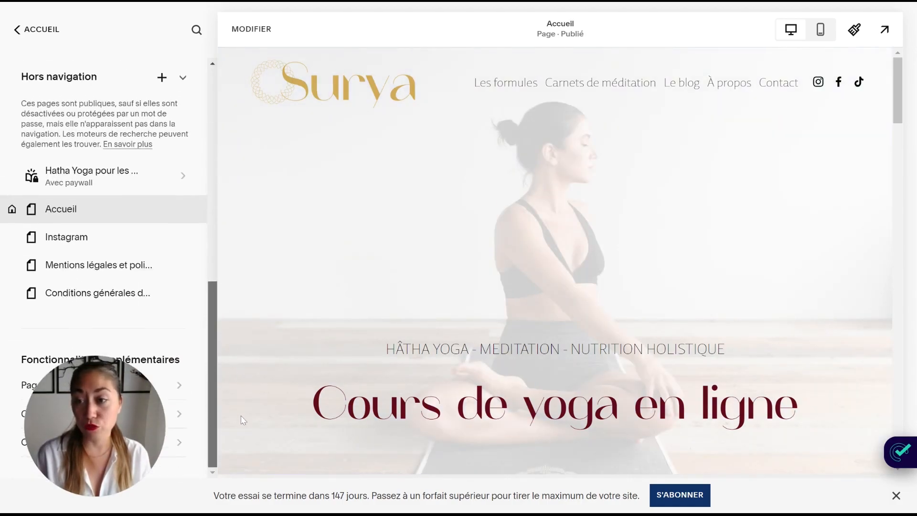
pyautogui.click(90, 178)
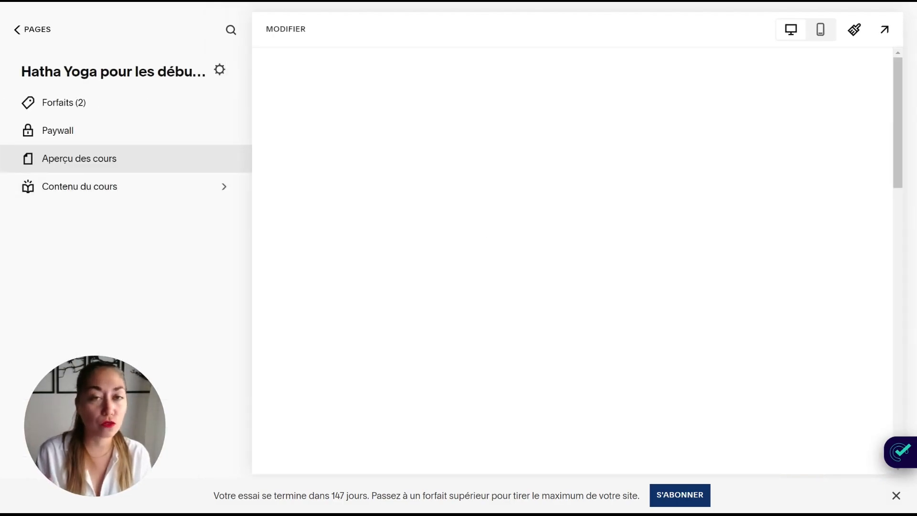
pyautogui.click(32, 30)
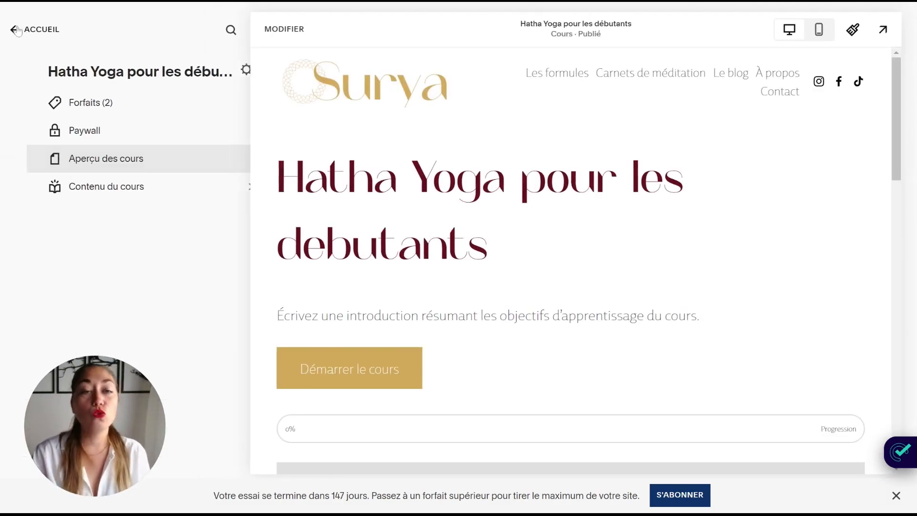
pyautogui.scroll(-8, 59, 219)
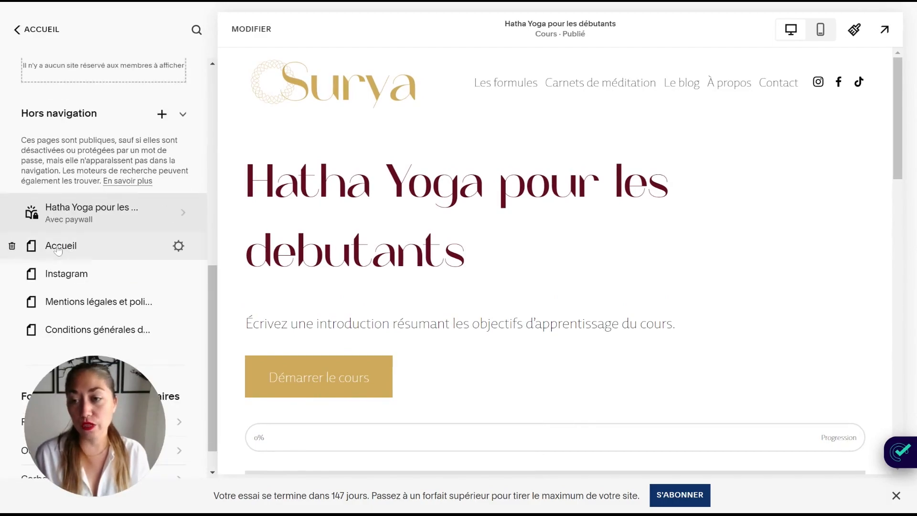
pyautogui.click(58, 247)
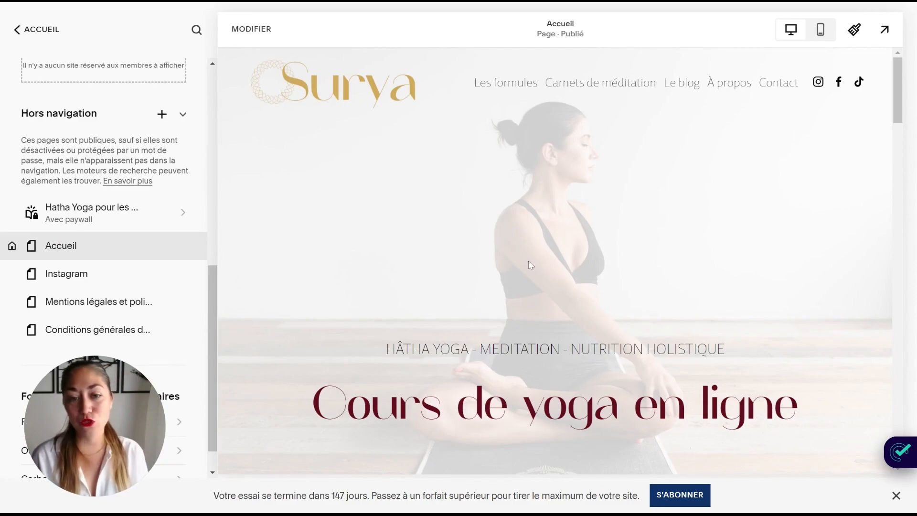
# Open the Accueil page for editing and add a blank section below the "Cours de yoga en ligne" banner.
pyautogui.click(251, 28)
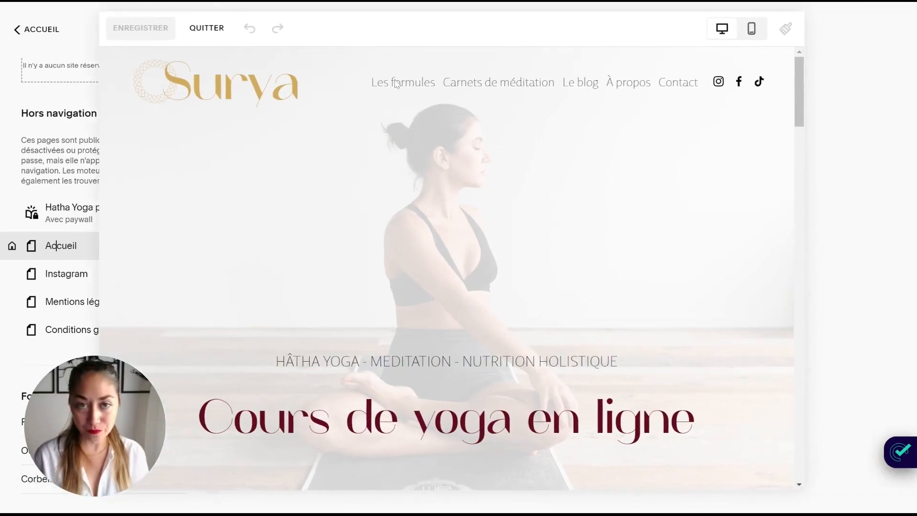
pyautogui.scroll(-5, 504, 217)
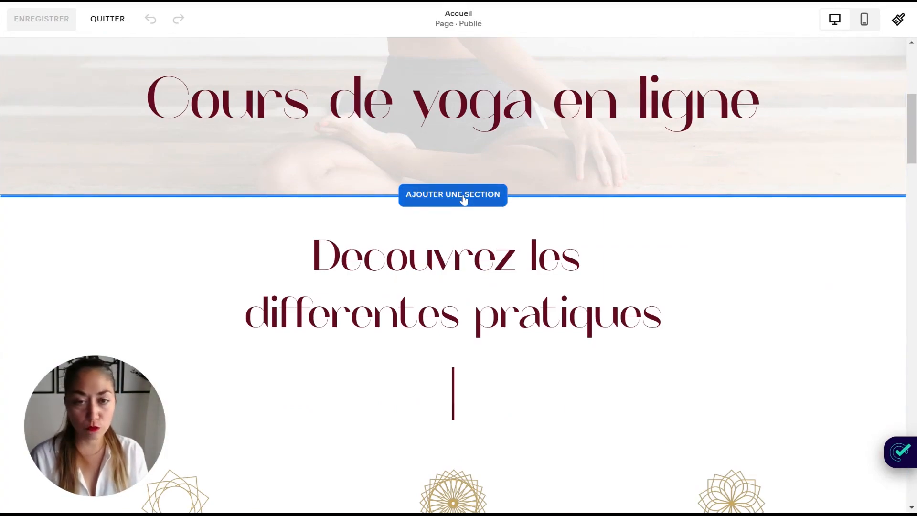
pyautogui.click(463, 200)
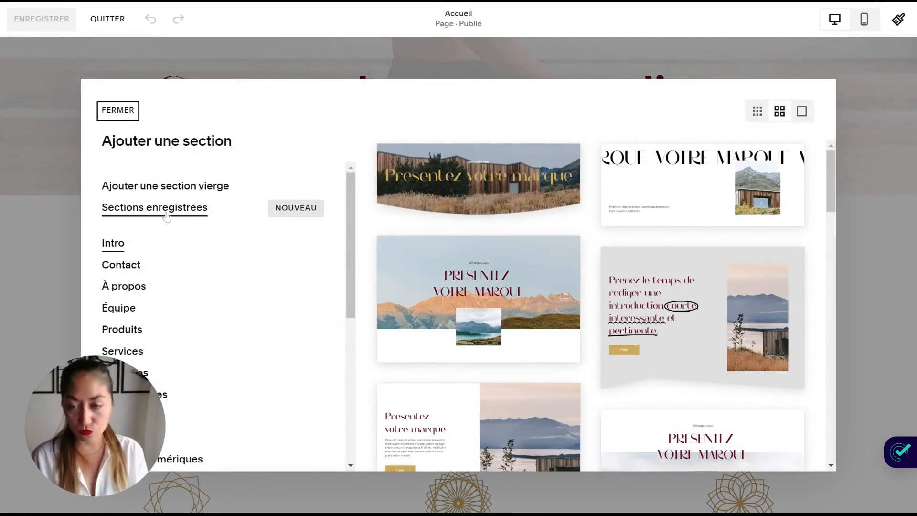
pyautogui.click(162, 187)
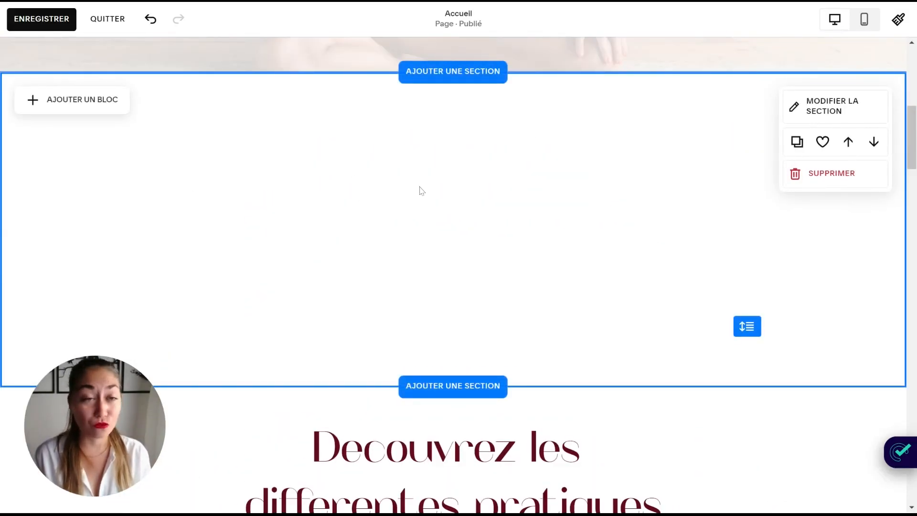
# Add a digital product block (Produit numérique) to the blank section and place it near the section's centre.
pyautogui.click(55, 106)
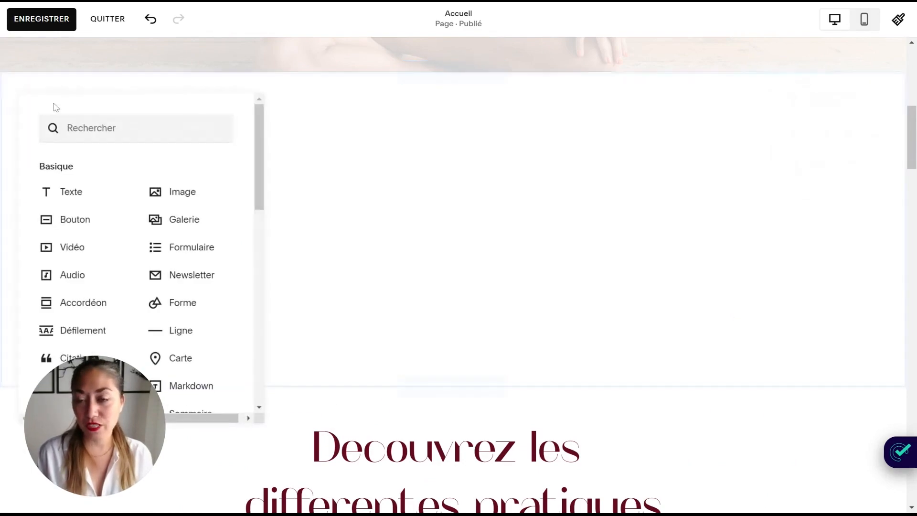
pyautogui.moveTo(266, 145); pyautogui.dragTo(282, 269)
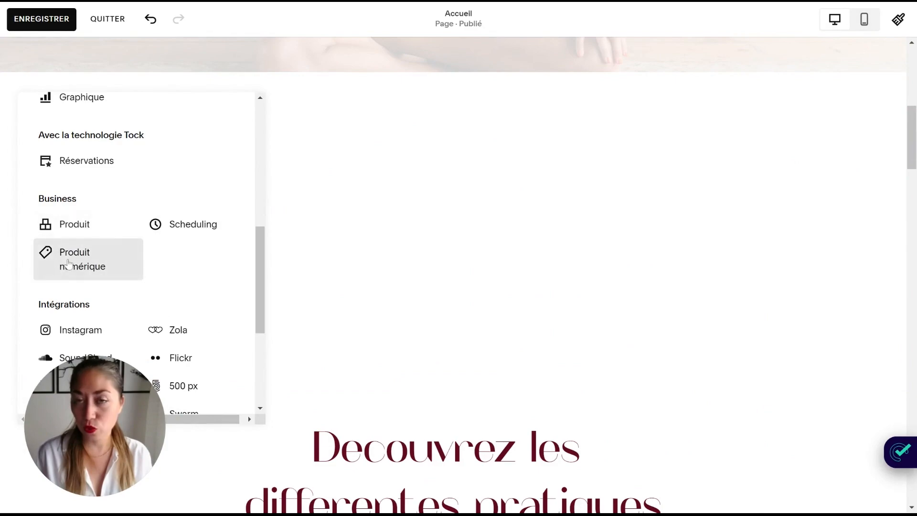
pyautogui.click(82, 257)
pyautogui.moveTo(462, 138); pyautogui.dragTo(475, 135)
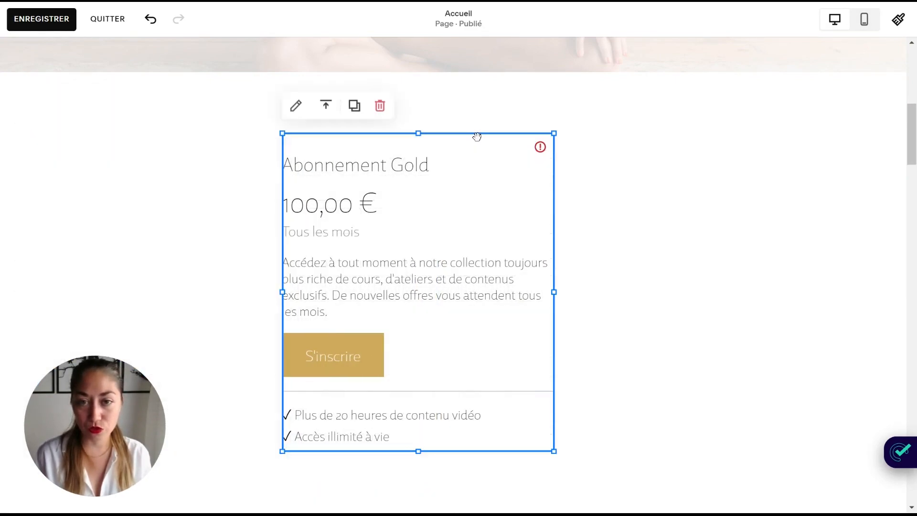
# Assign the plan Hatha Yoga pour les débutants to the digital product block and move the block into the section's left half.
pyautogui.click(297, 106)
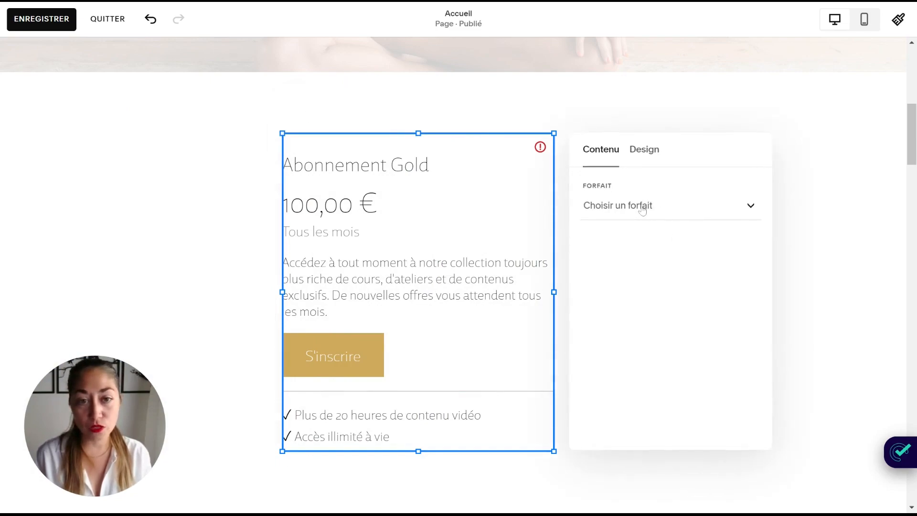
pyautogui.click(642, 210)
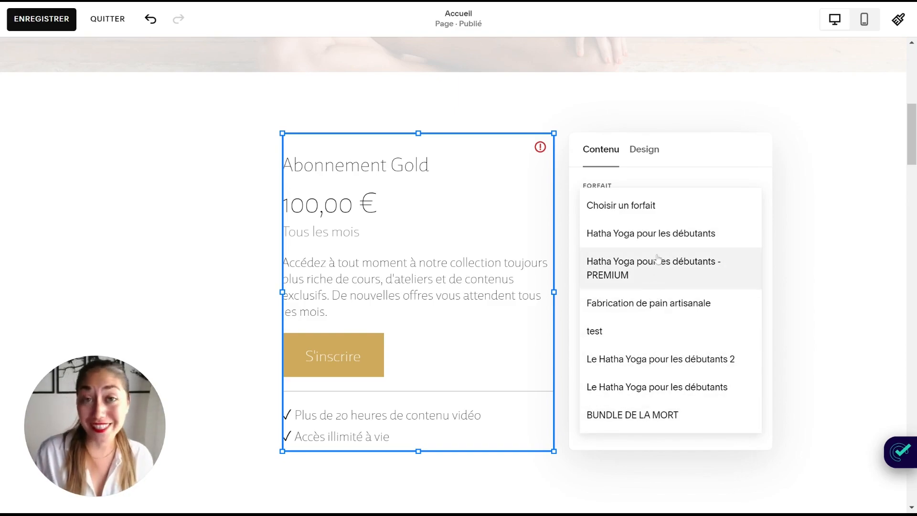
pyautogui.click(671, 234)
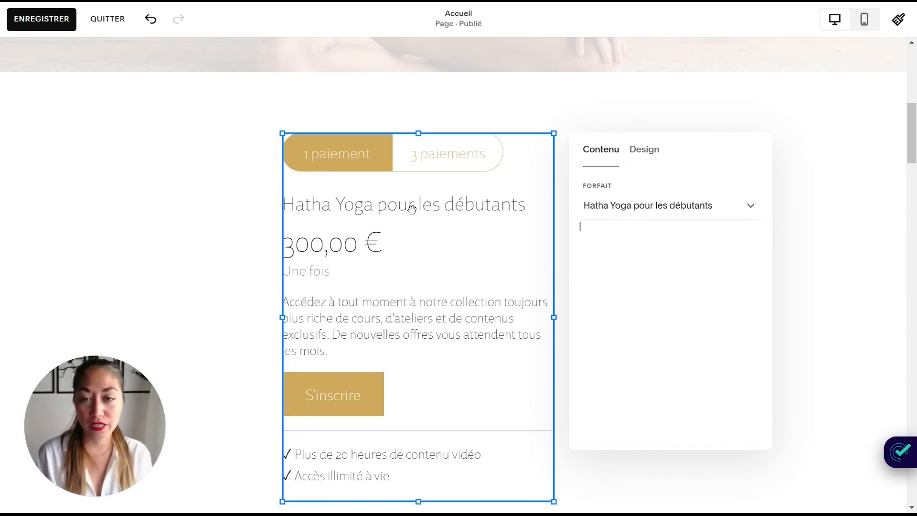
pyautogui.click(256, 196)
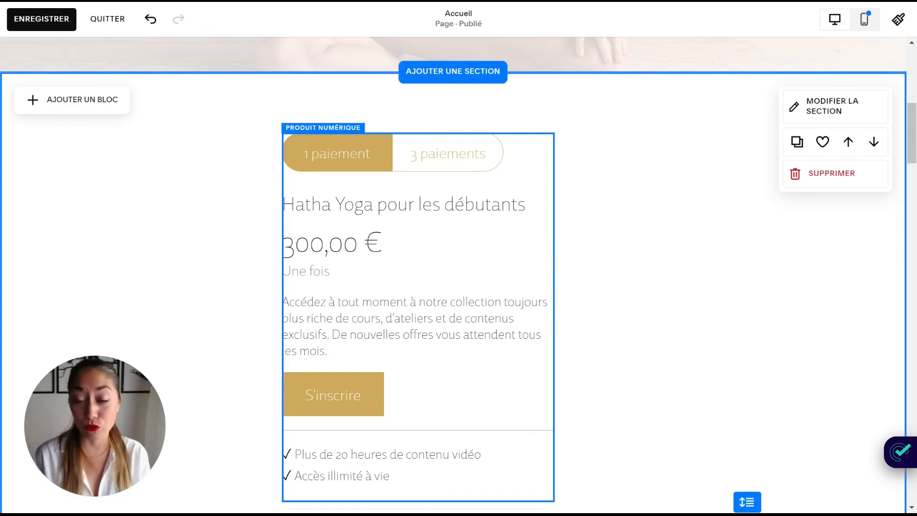
pyautogui.click(512, 137)
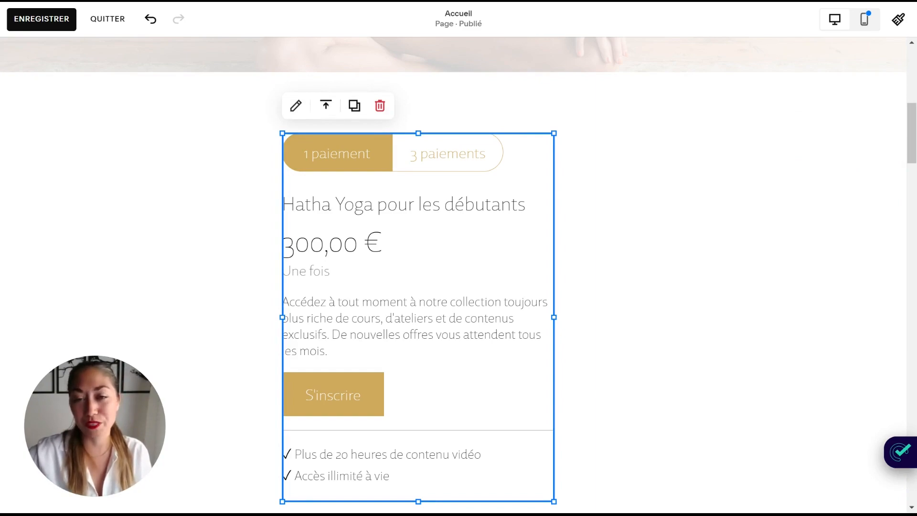
pyautogui.moveTo(512, 137); pyautogui.dragTo(413, 135)
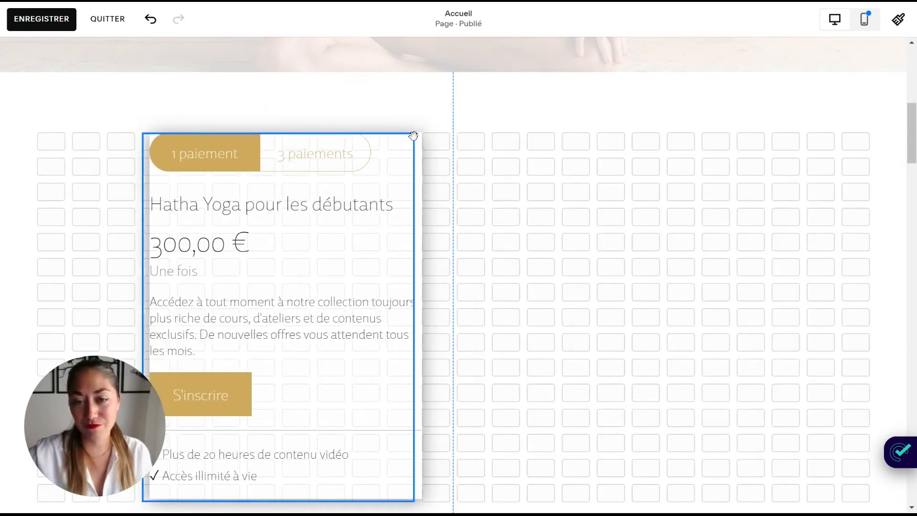
# Add a second digital product block (Produit numérique) and place it directly to the right of the first one.
pyautogui.click(65, 105)
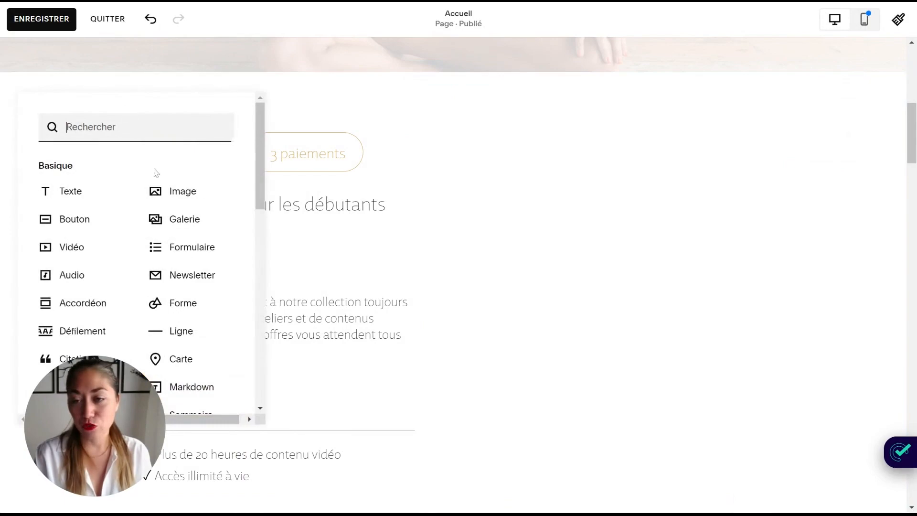
pyautogui.scroll(-6, 253, 273)
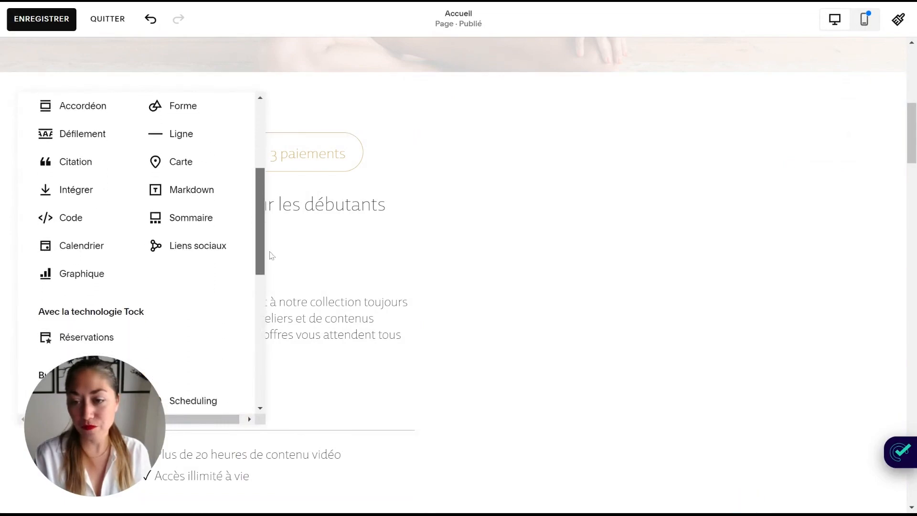
pyautogui.click(74, 277)
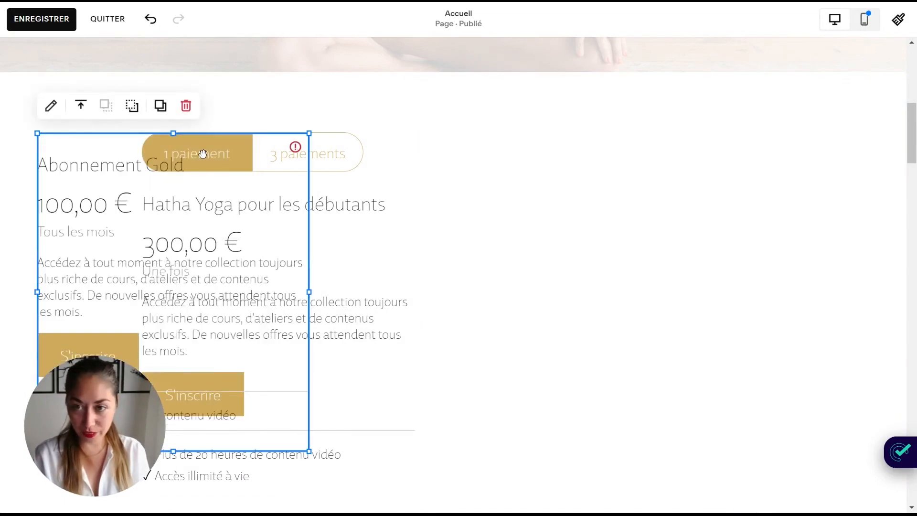
pyautogui.moveTo(117, 137); pyautogui.dragTo(508, 143)
# Assign the plan Hatha Yoga pour les débutants - PREMIUM to the second product block and save the page.
pyautogui.click(435, 105)
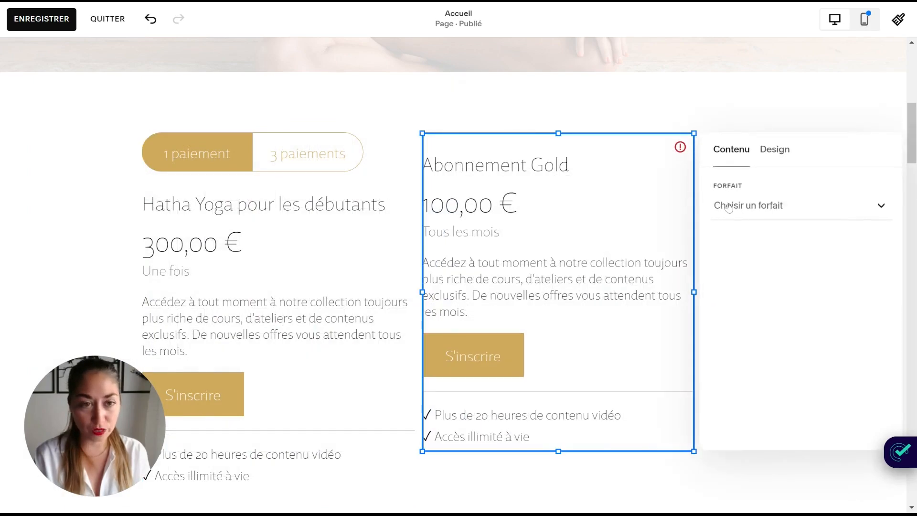
pyautogui.click(773, 209)
pyautogui.click(772, 271)
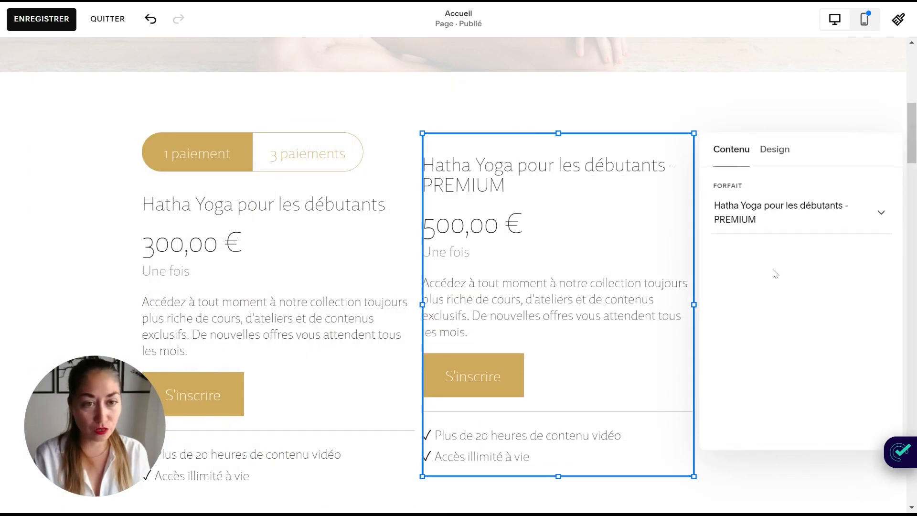
pyautogui.click(582, 127)
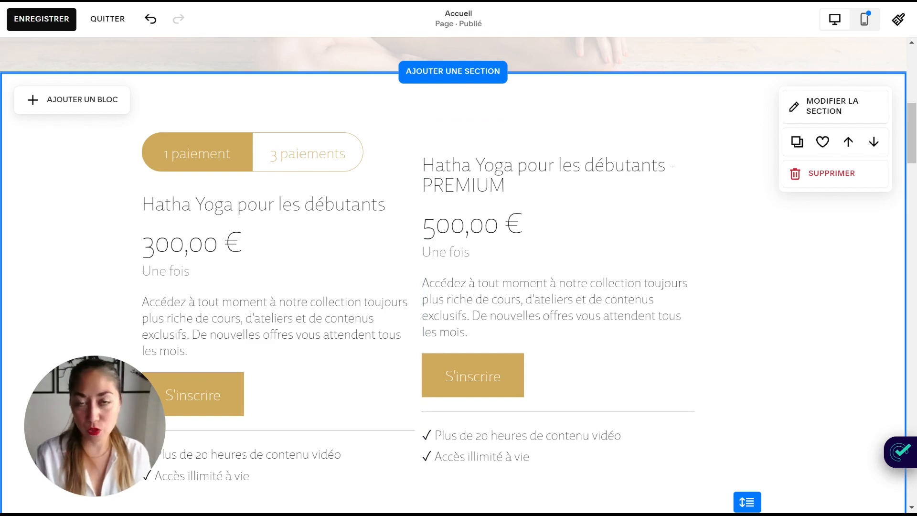
pyautogui.click(47, 21)
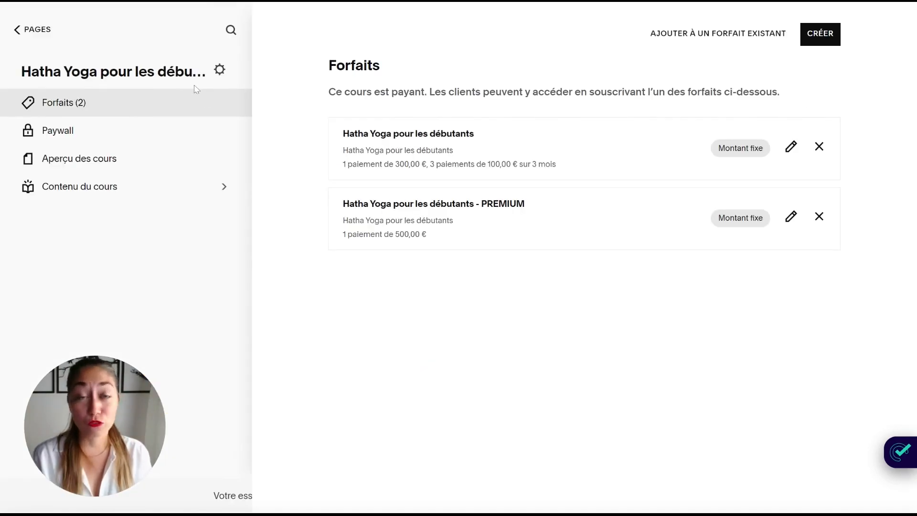
# Edit the Hatha Yoga pour les débutants plan, set its three-payment instalment to 120 €, and save the plan.
pyautogui.click(791, 148)
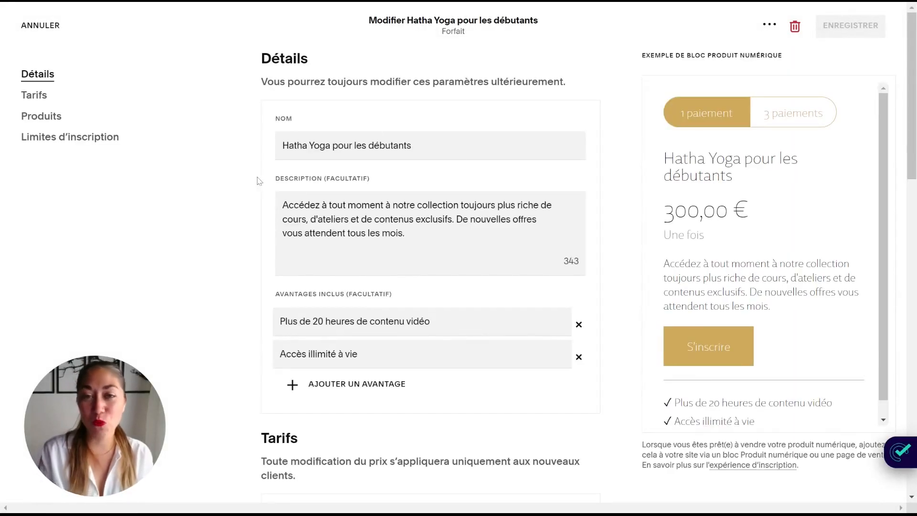
pyautogui.scroll(-4, 258, 196)
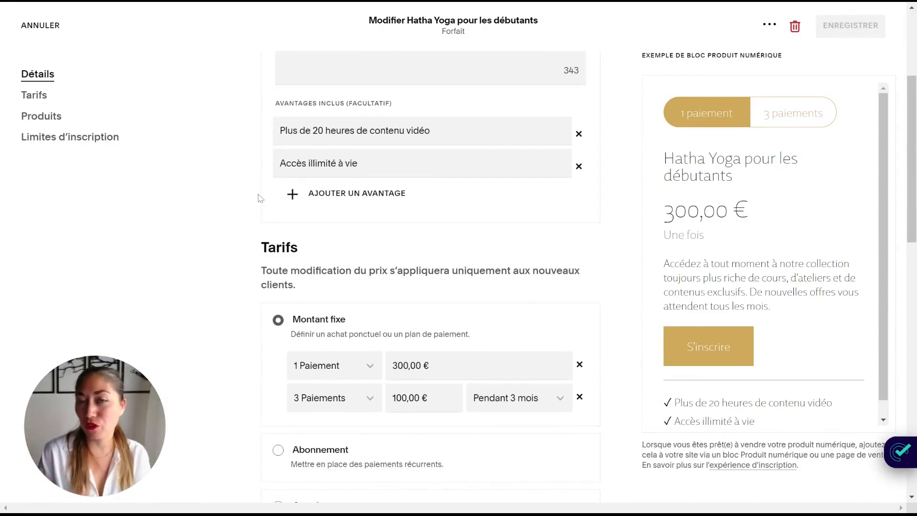
pyautogui.scroll(-3, 260, 234)
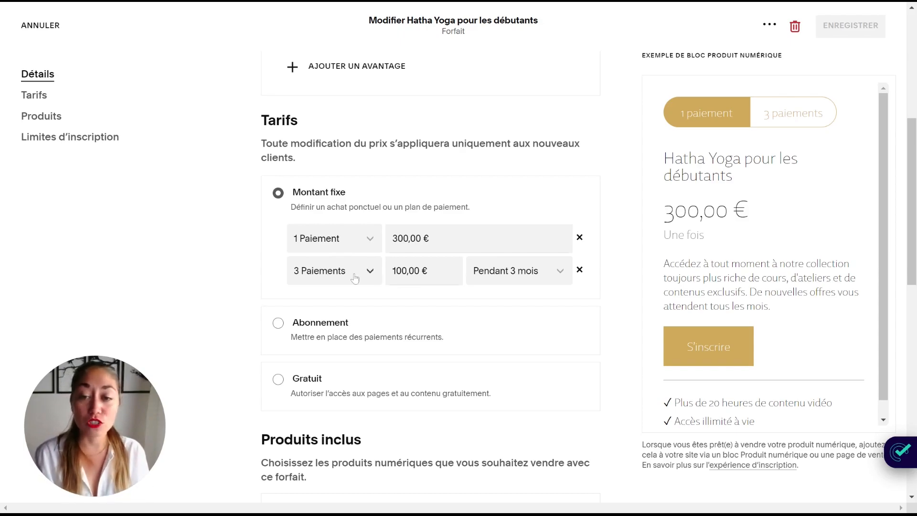
pyautogui.click(420, 271)
pyautogui.write('100')
pyautogui.press('Left')
pyautogui.hotkey('shift', 'Left')
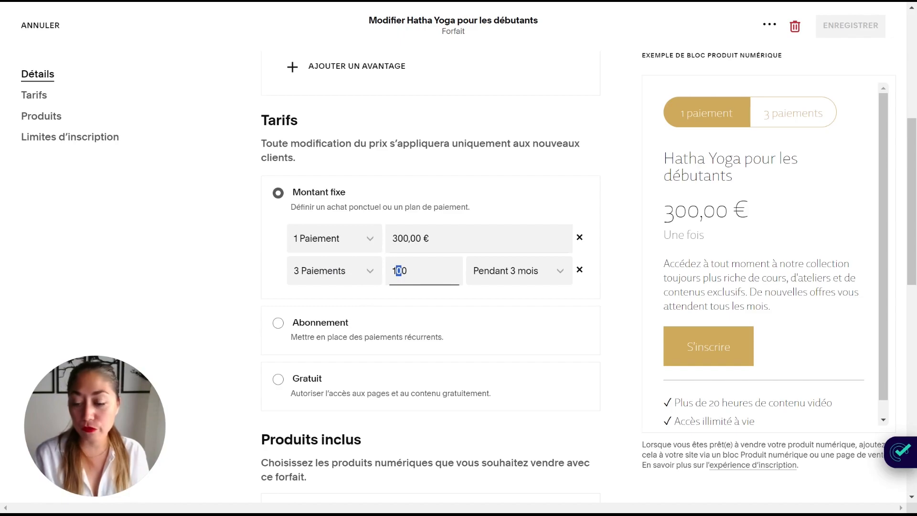
pyautogui.write('2')
pyautogui.click(265, 263)
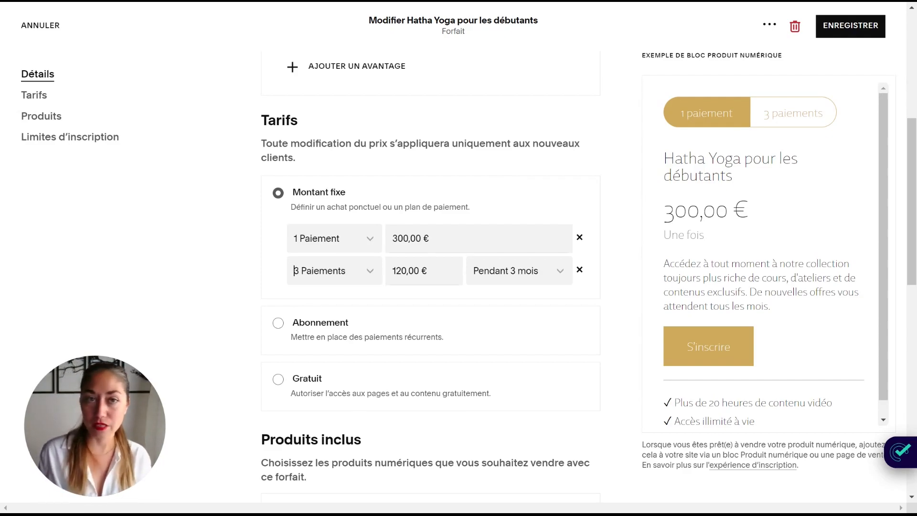
pyautogui.click(850, 27)
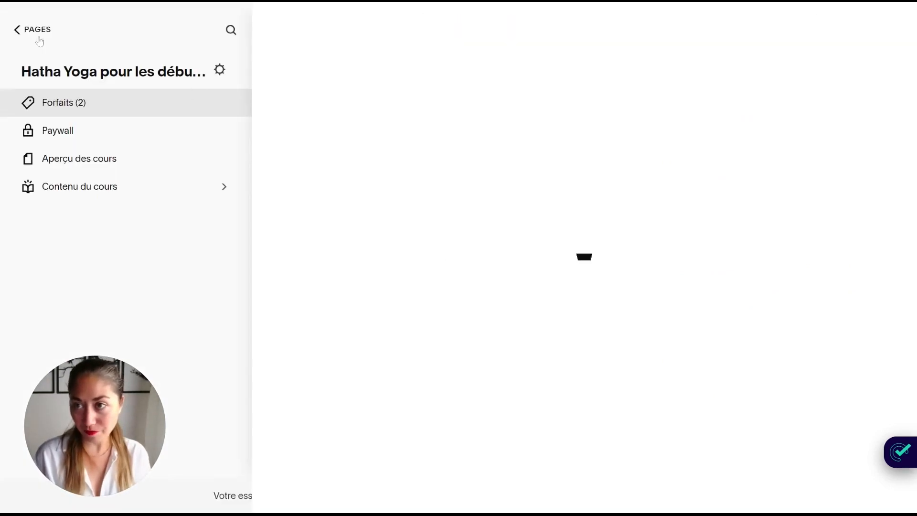
# Add a new course page outside the navigation (Hors navigation) from the Fabrication de pain artisanale template, keeping the template's name.
pyautogui.click(19, 30)
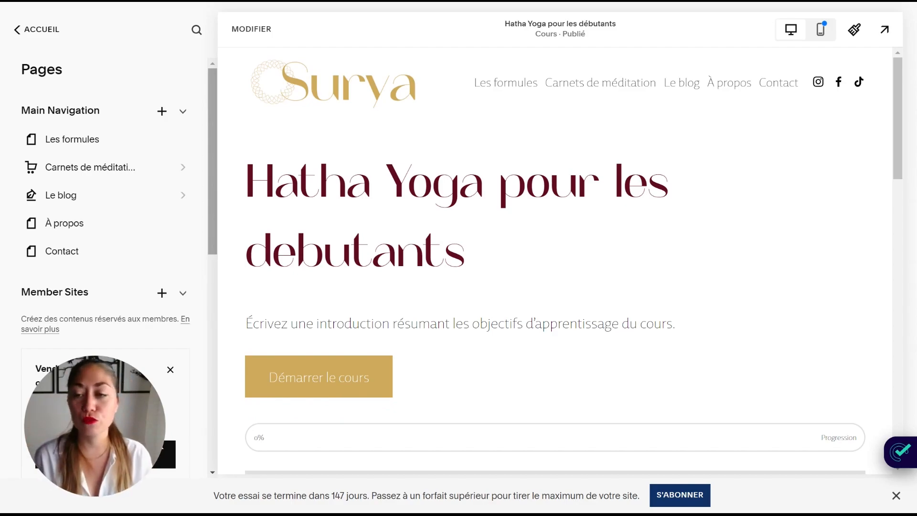
pyautogui.moveTo(212, 87); pyautogui.dragTo(231, 301)
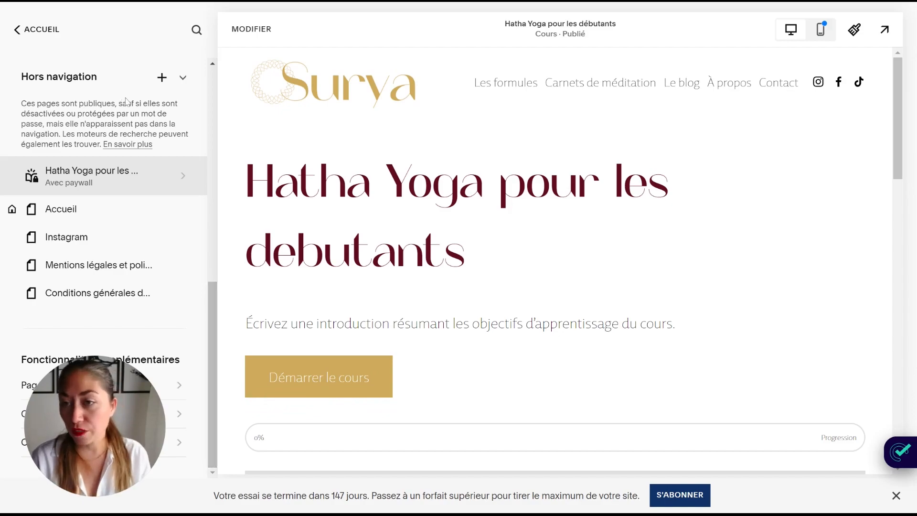
pyautogui.click(162, 82)
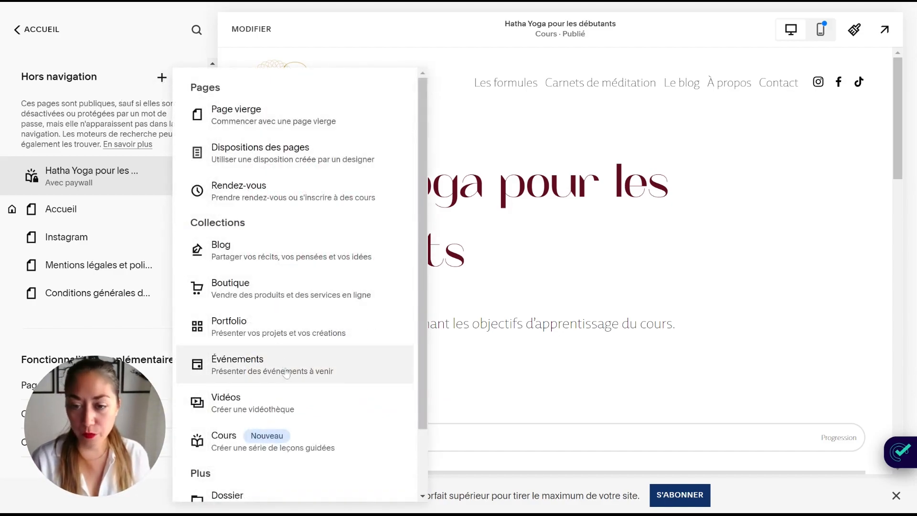
pyautogui.click(261, 447)
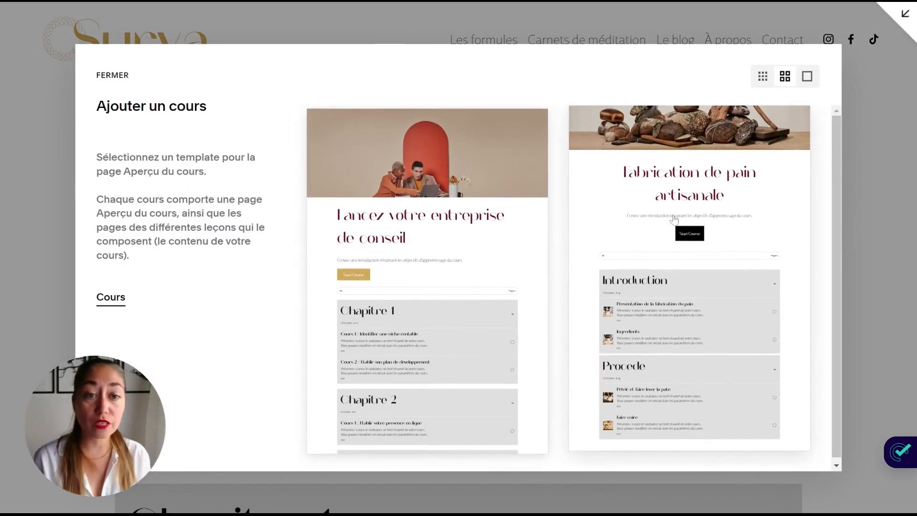
pyautogui.click(673, 220)
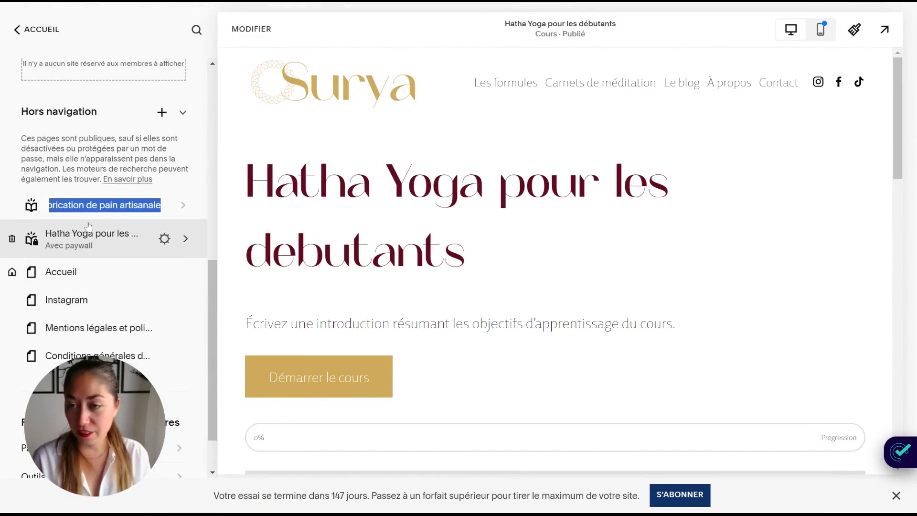
pyautogui.click(56, 205)
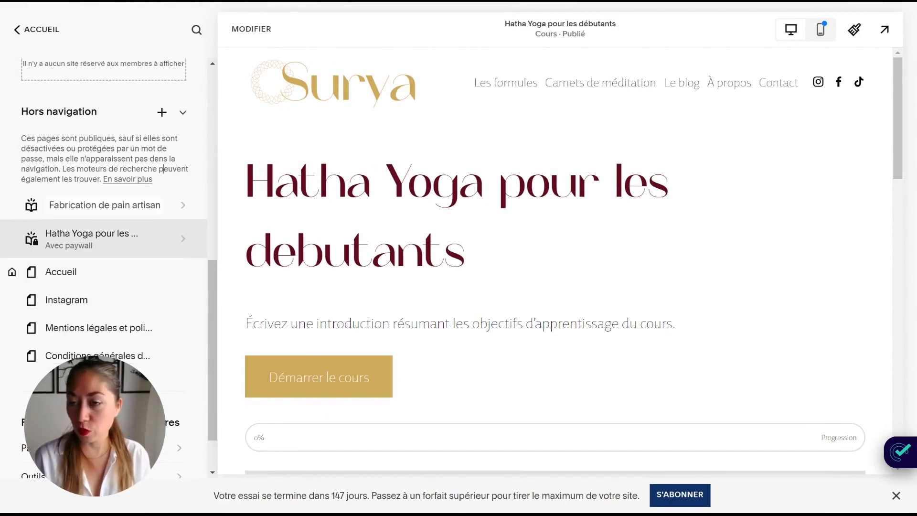
pyautogui.click(8, 173)
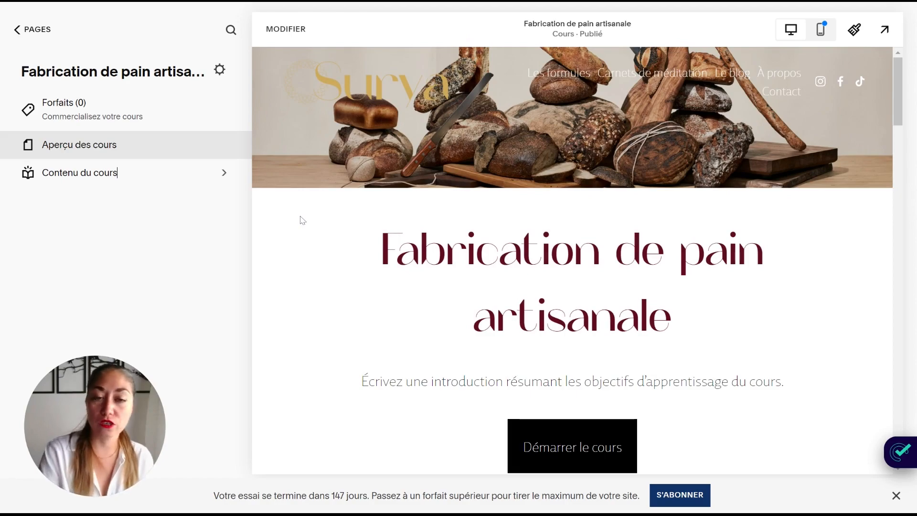
# Look at the Fabrication de pain artisanale course's chapters and lessons, and open the course's plans (Forfaits).
pyautogui.click(79, 172)
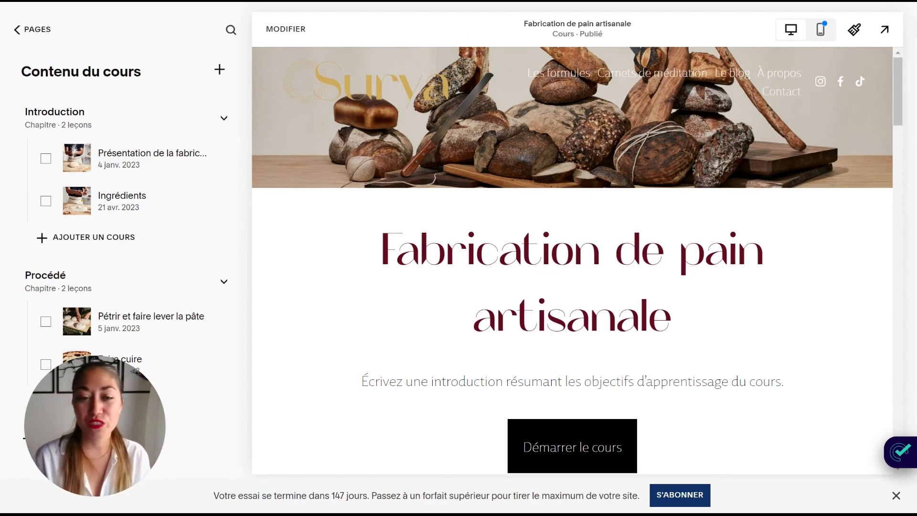
pyautogui.click(15, 31)
pyautogui.click(112, 110)
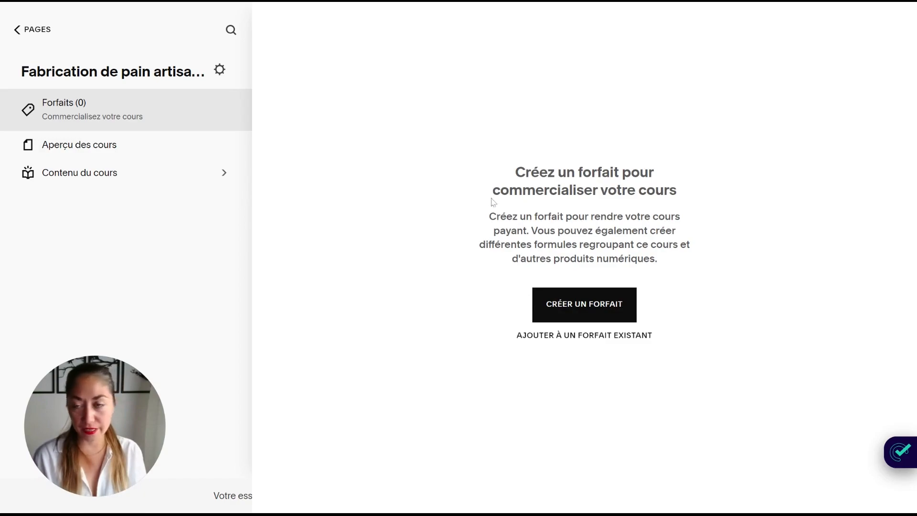
# Create a plan for the Fabrication de pain artisanale course, keeping the suggested name, price and details.
pyautogui.click(596, 311)
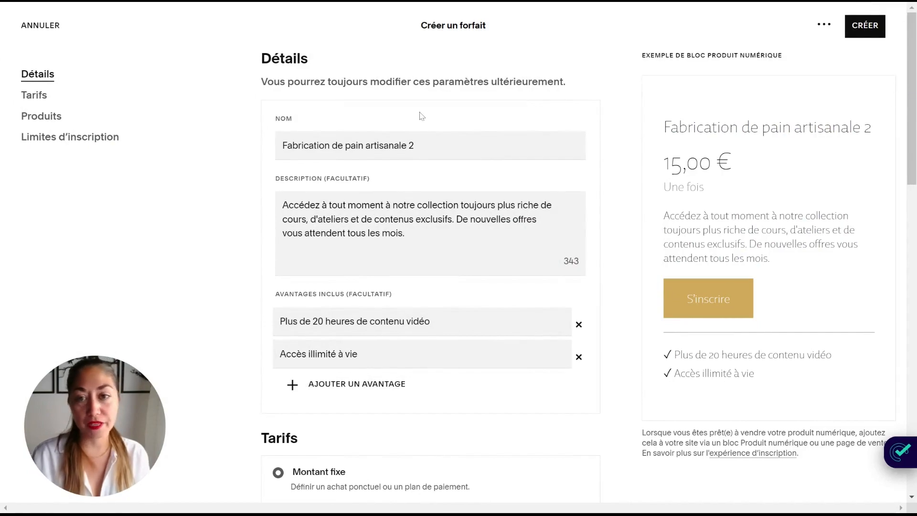
pyautogui.scroll(-6, 413, 315)
pyautogui.scroll(6, 413, 299)
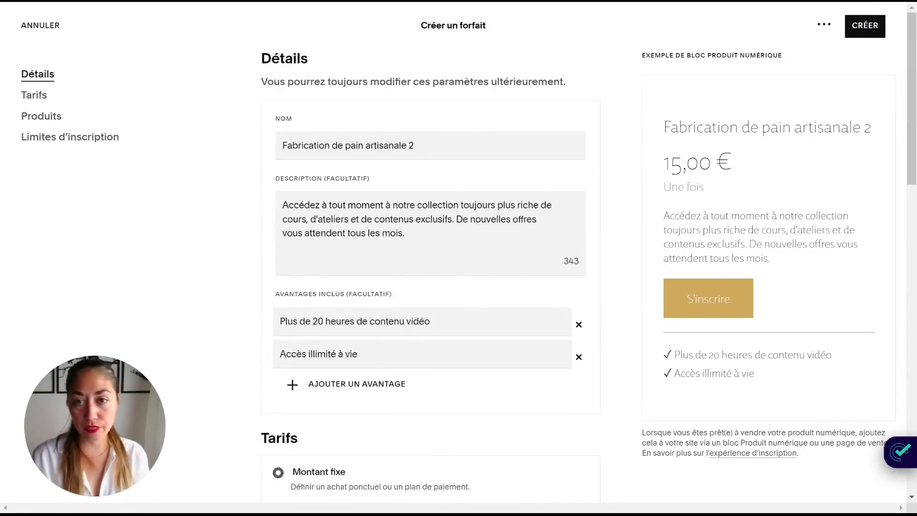
pyautogui.click(415, 145)
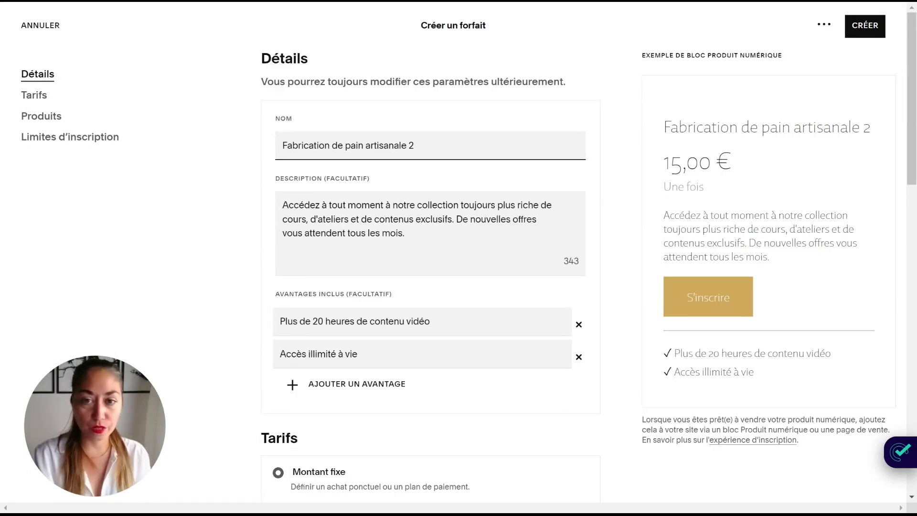
pyautogui.click(864, 25)
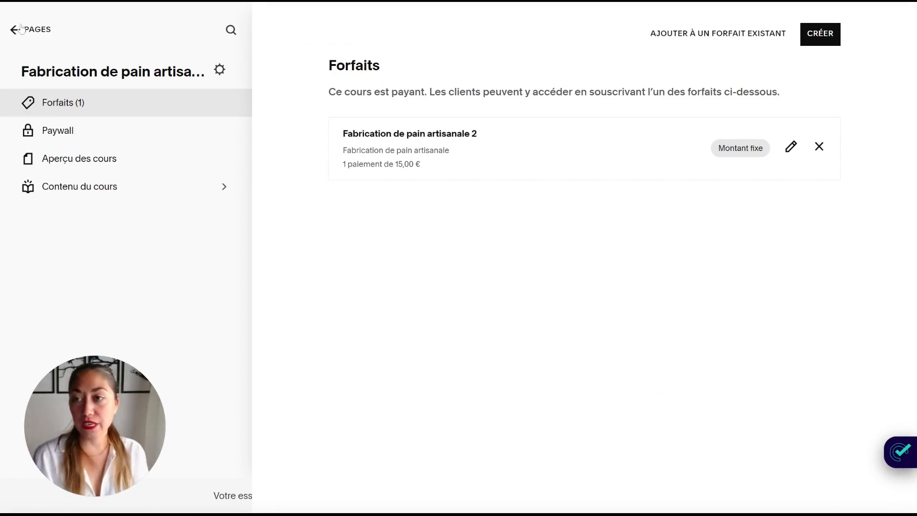
# Return to the site's pages and open the plans (Forfaits) of the Hatha Yoga pour les débutants course.
pyautogui.click(21, 29)
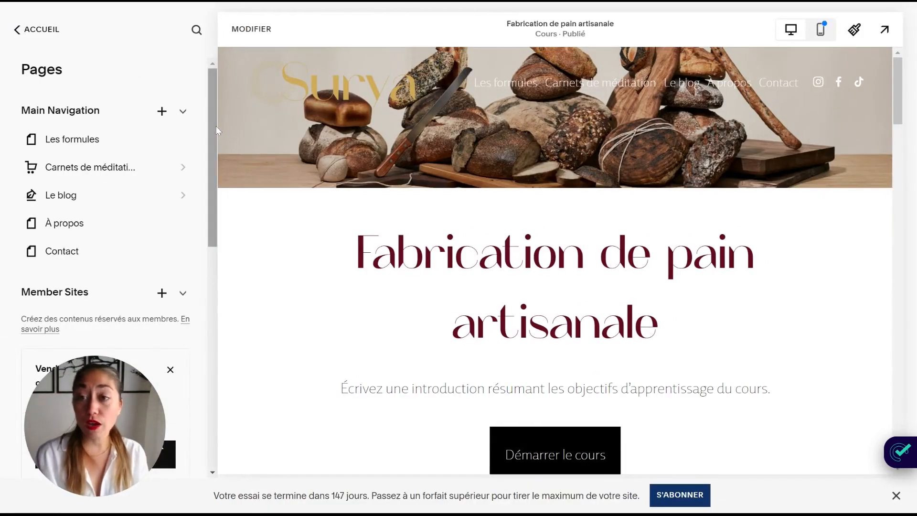
pyautogui.moveTo(214, 126); pyautogui.dragTo(218, 301)
pyautogui.scroll(-2, 139, 266)
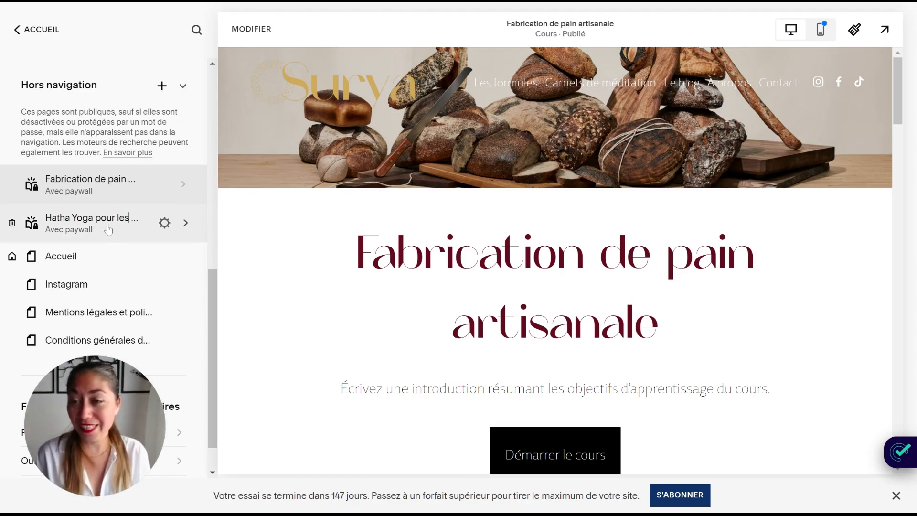
pyautogui.click(128, 226)
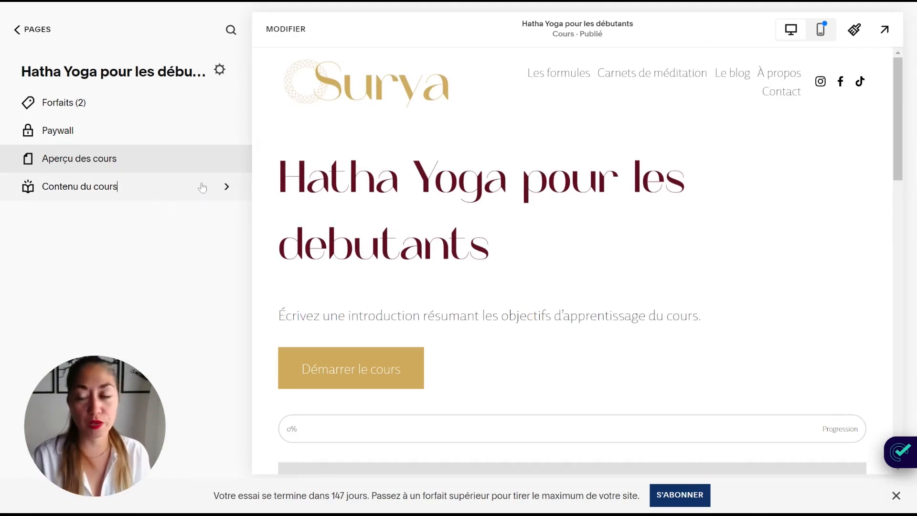
pyautogui.click(111, 118)
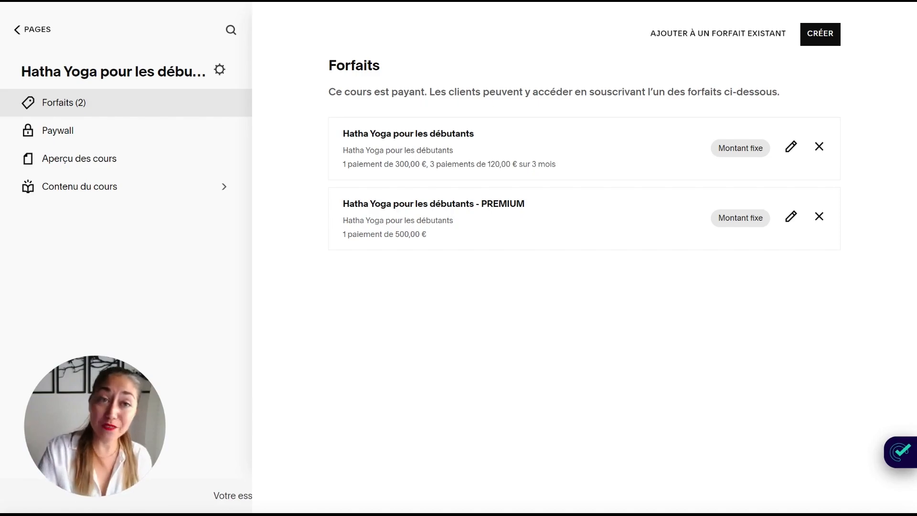
# Start a new plan for the Hatha Yoga course and name it SUPER BUNDLE YOGA & PAIN.
pyautogui.click(818, 33)
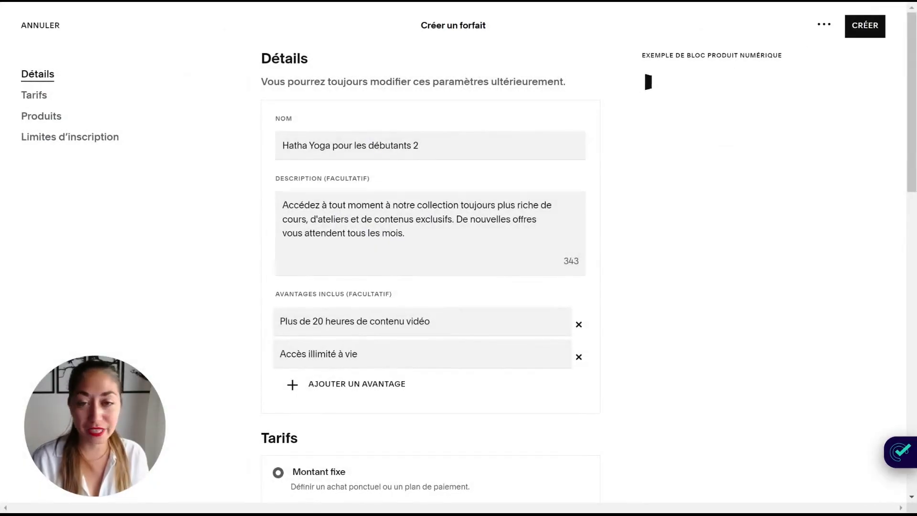
pyautogui.moveTo(431, 156); pyautogui.dragTo(343, 109)
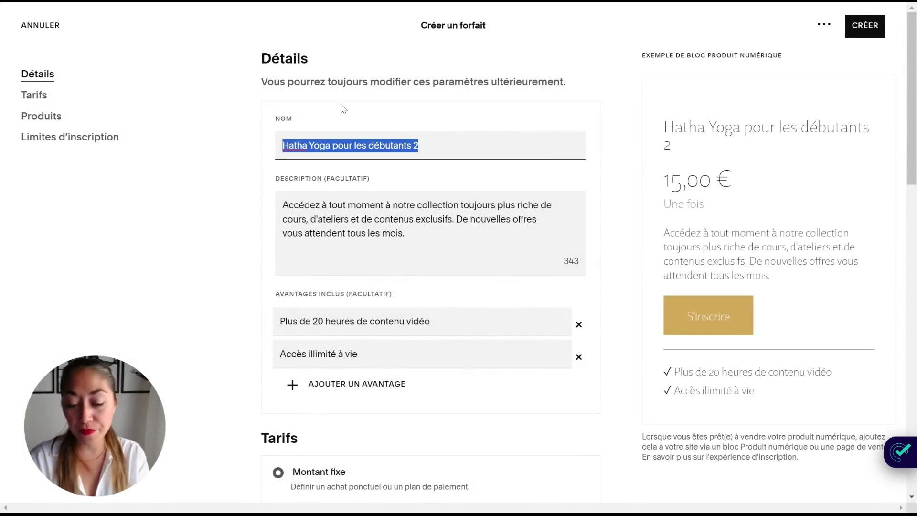
pyautogui.write('SUPER BUNDLE')
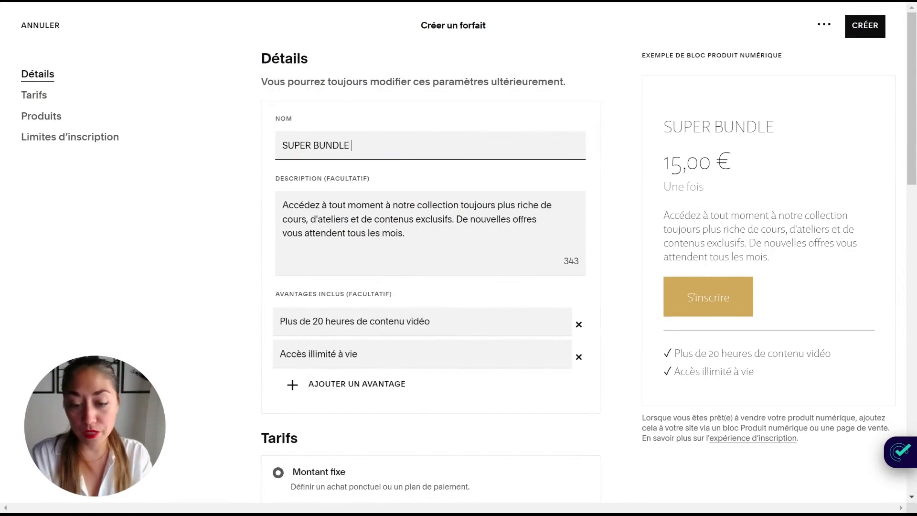
pyautogui.write(' YOGA & PAIN')
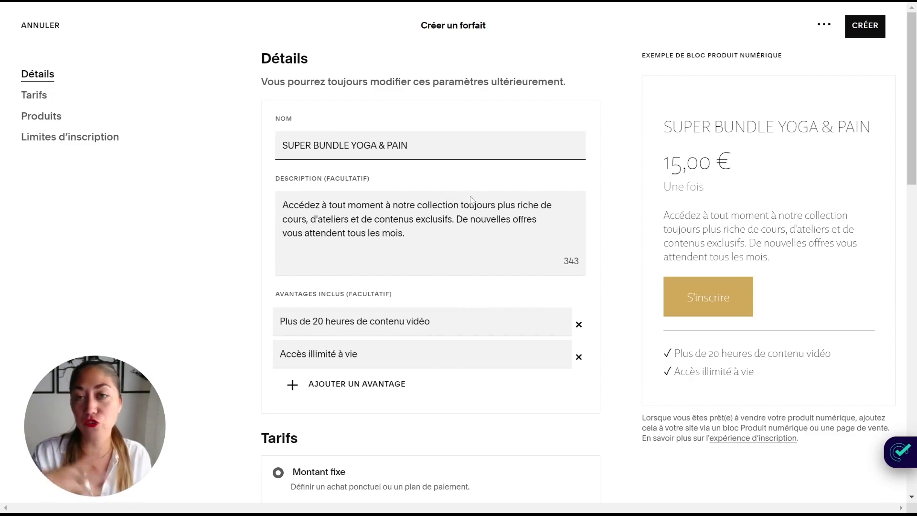
pyautogui.click(406, 235)
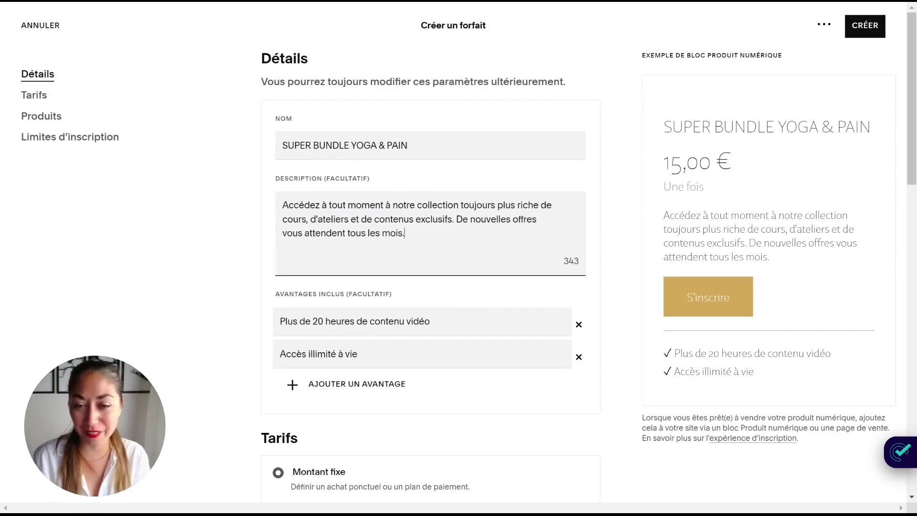
pyautogui.click(768, 225)
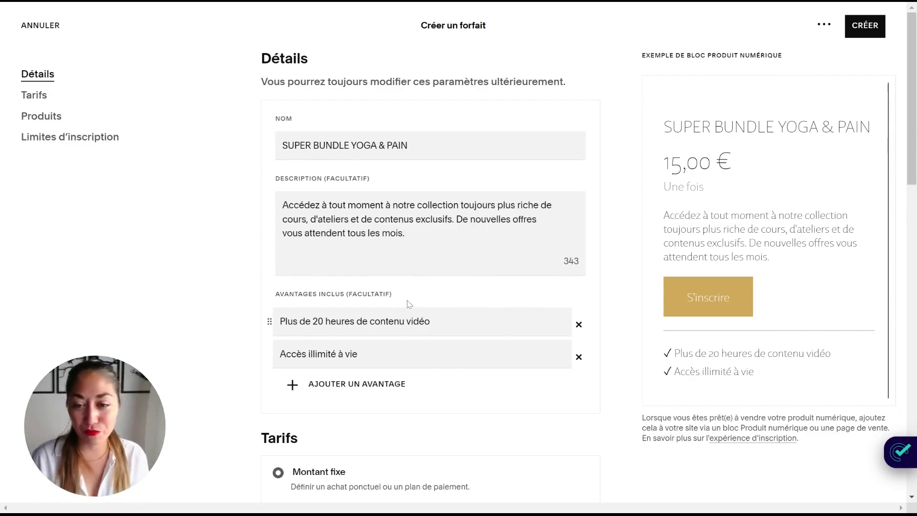
# Set the bundle plan's fixed single payment to 1000 €.
pyautogui.scroll(-6, 405, 302)
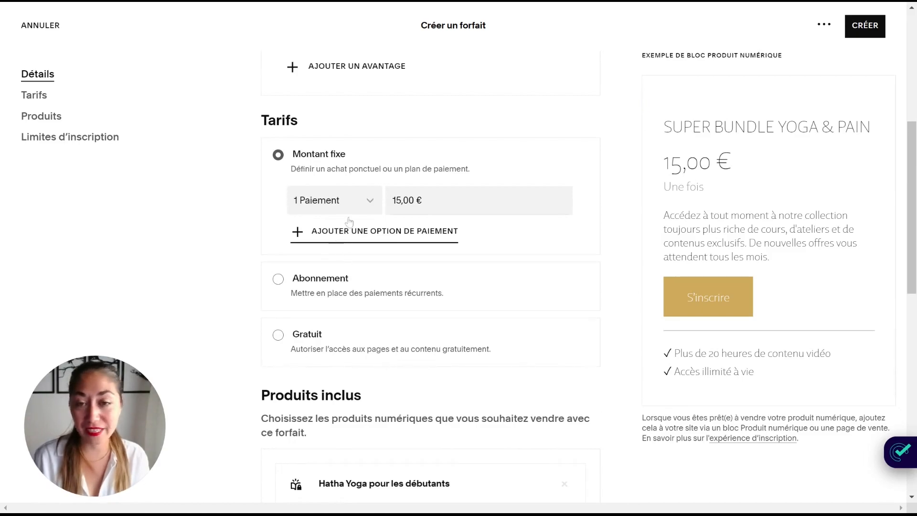
pyautogui.click(368, 202)
pyautogui.click(410, 193)
pyautogui.click(410, 194)
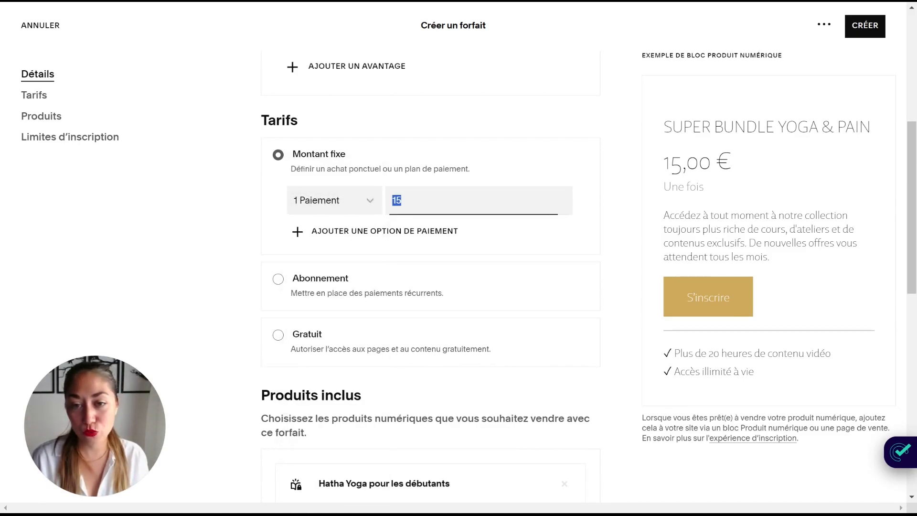
pyautogui.write('1000')
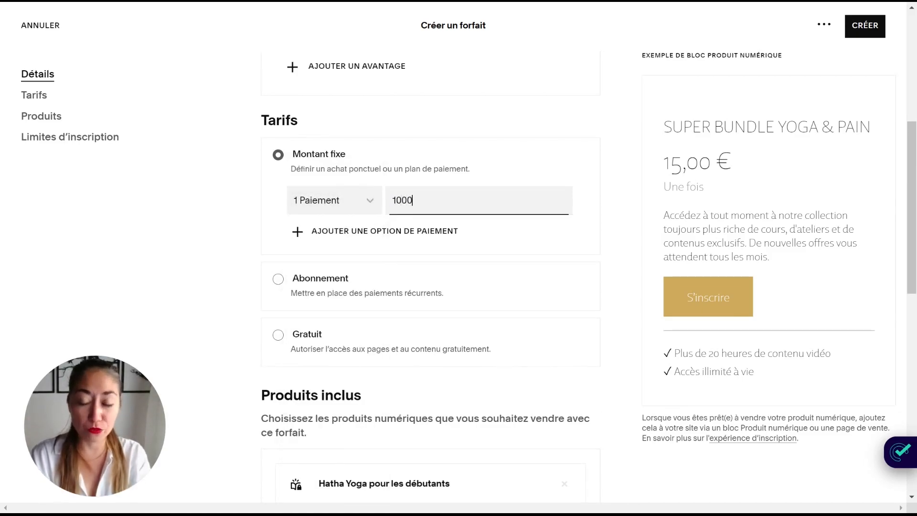
pyautogui.click(615, 234)
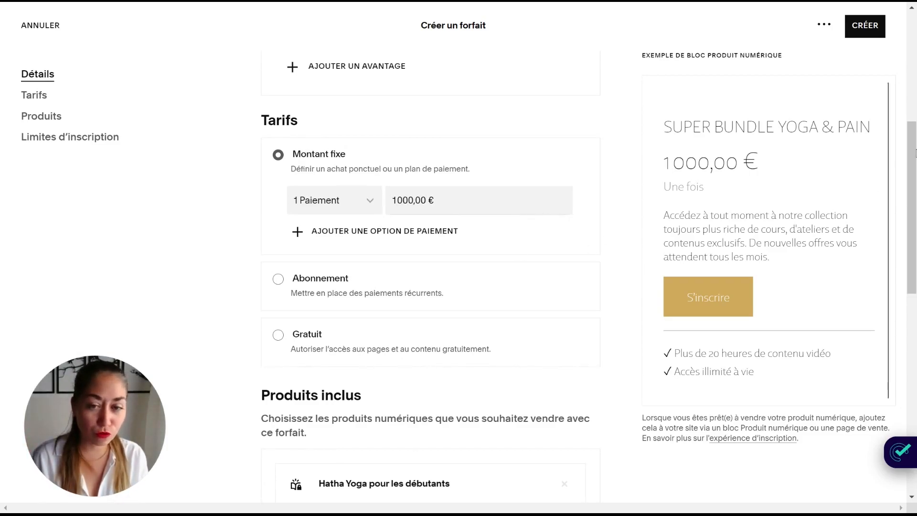
# Add the Fabrication de pain artisanale course to the bundle plan's included products.
pyautogui.scroll(-3, 631, 300)
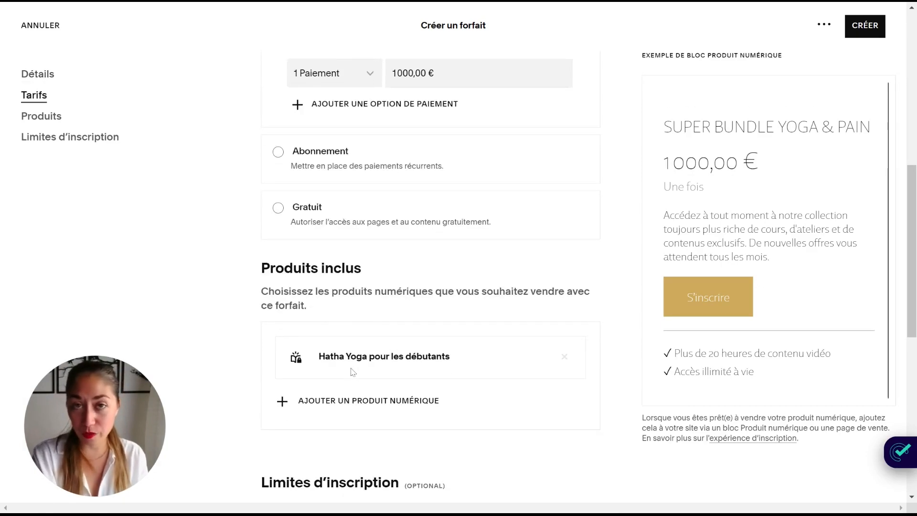
pyautogui.click(350, 410)
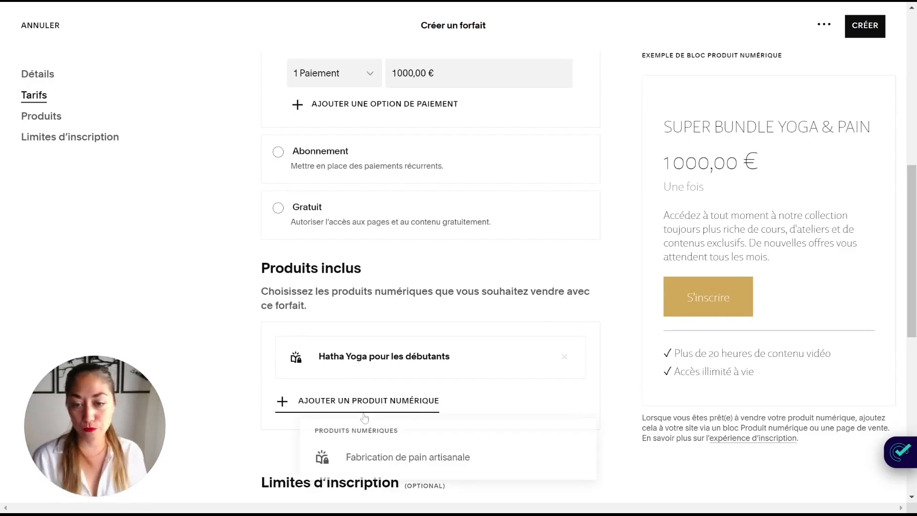
pyautogui.click(530, 460)
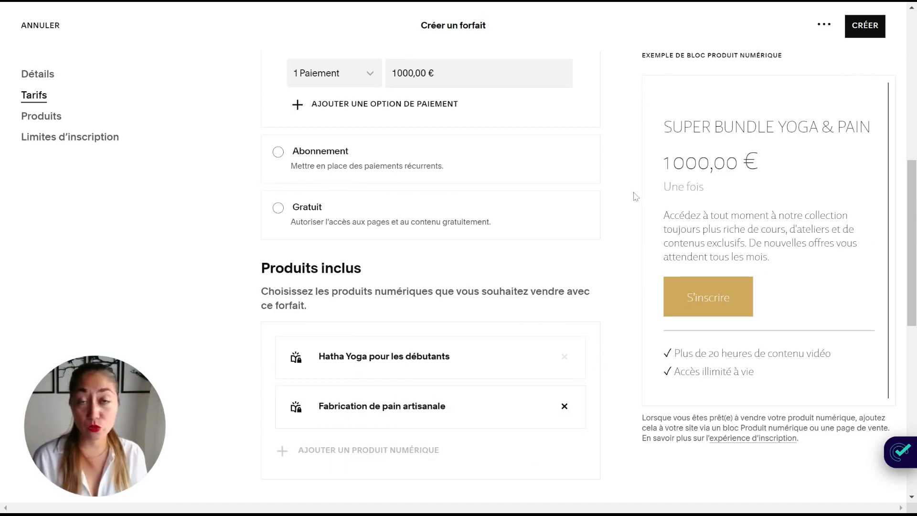
# Review the bundle plan's description, benefits, pricing, included products and enrolment limits.
pyautogui.scroll(5, 915, 238)
pyautogui.scroll(4, 915, 239)
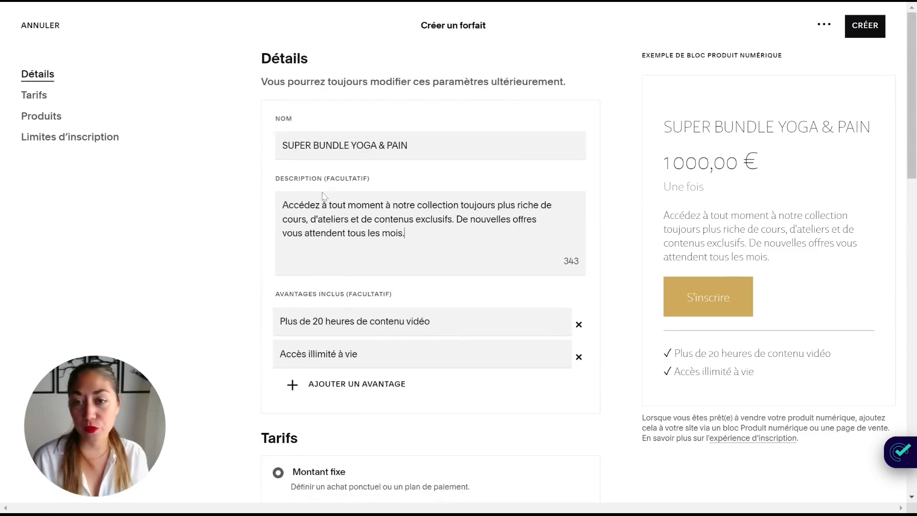
pyautogui.moveTo(310, 205); pyautogui.dragTo(404, 234)
pyautogui.click(462, 220)
pyautogui.click(914, 90)
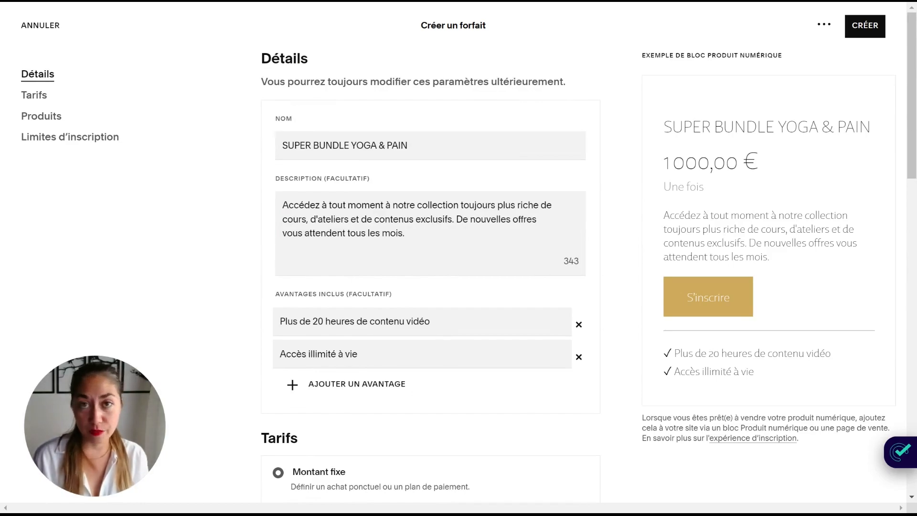
pyautogui.scroll(-5, 618, 226)
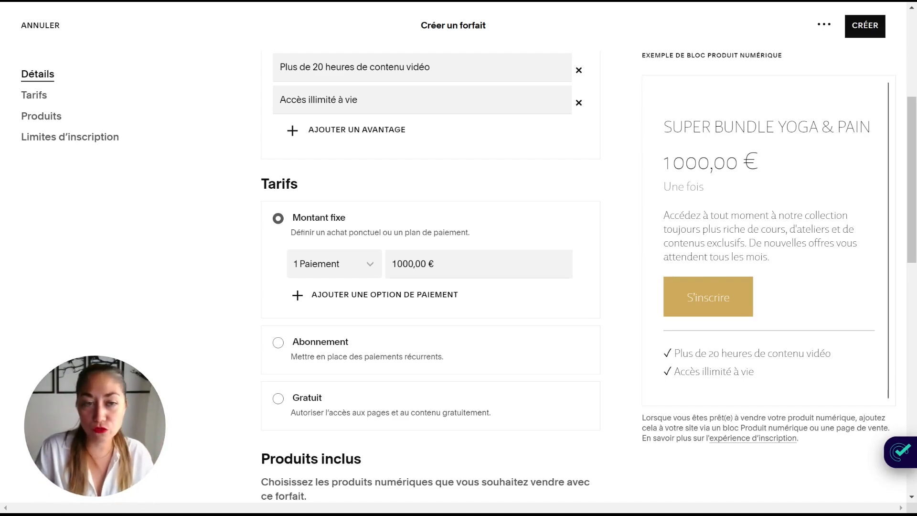
pyautogui.scroll(-7, 606, 242)
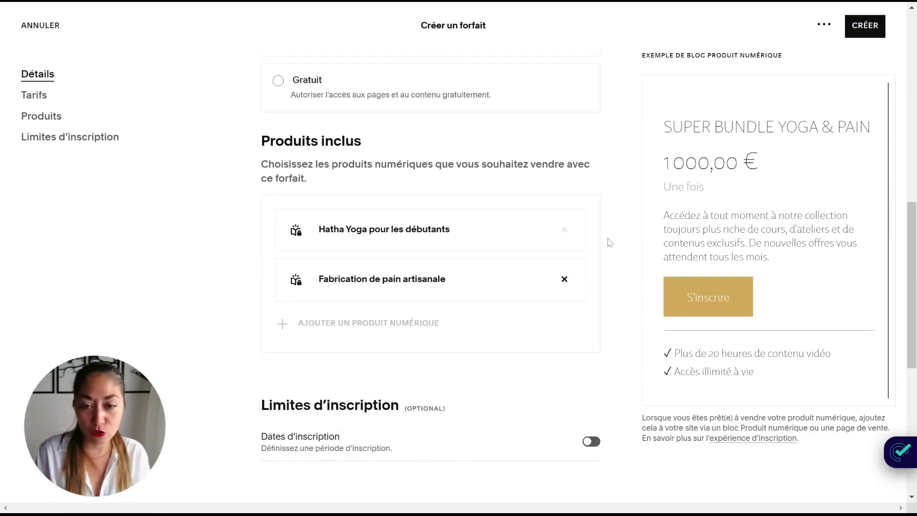
pyautogui.scroll(-5, 514, 279)
pyautogui.scroll(6, 408, 237)
pyautogui.scroll(-5, 436, 309)
pyautogui.scroll(5, 583, 237)
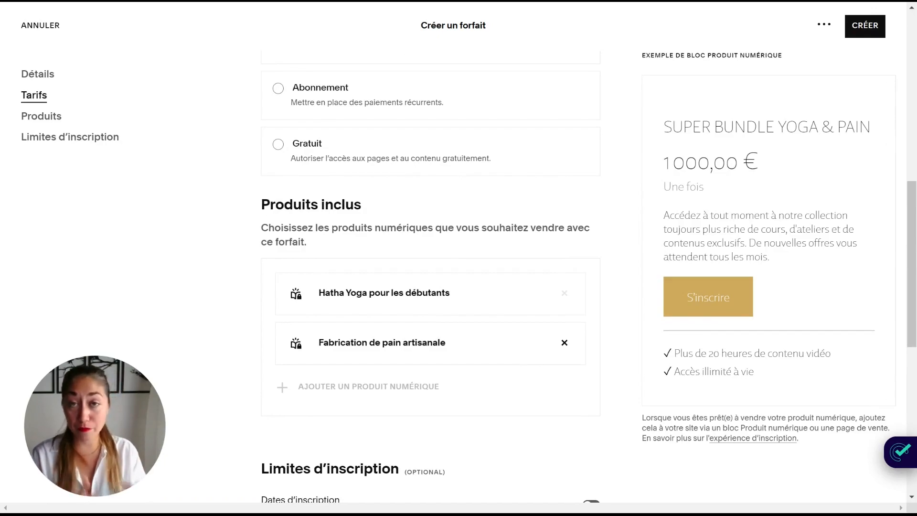
# Create the SUPER BUNDLE YOGA & PAIN plan and check its entry in the Hatha Yoga course's plan list.
pyautogui.click(877, 30)
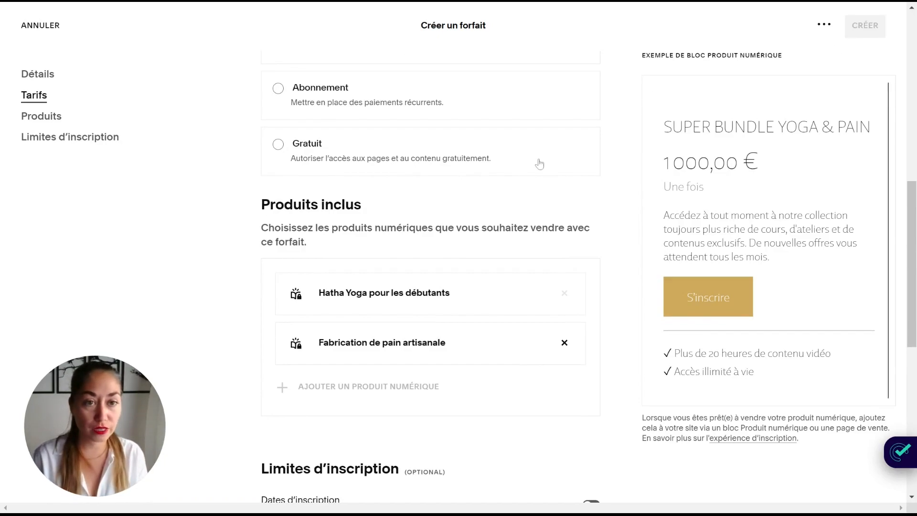
pyautogui.moveTo(361, 273); pyautogui.dragTo(494, 271)
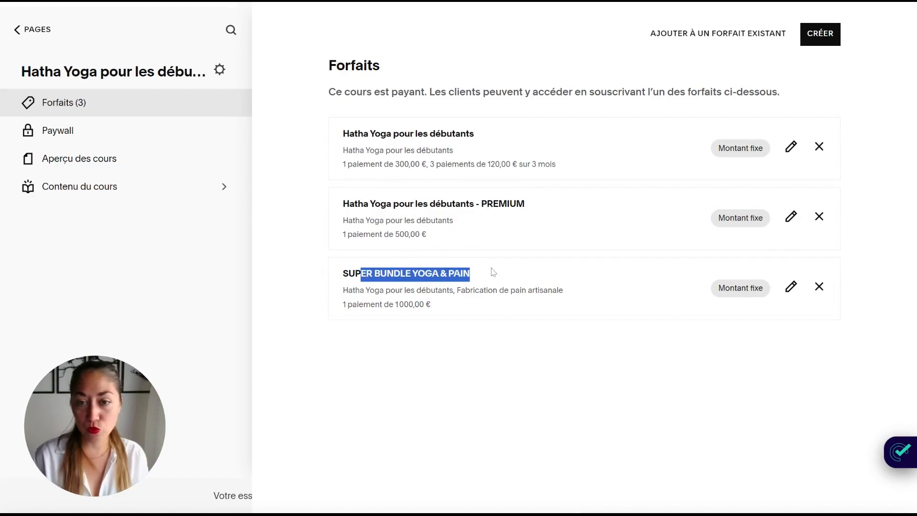
pyautogui.click(487, 357)
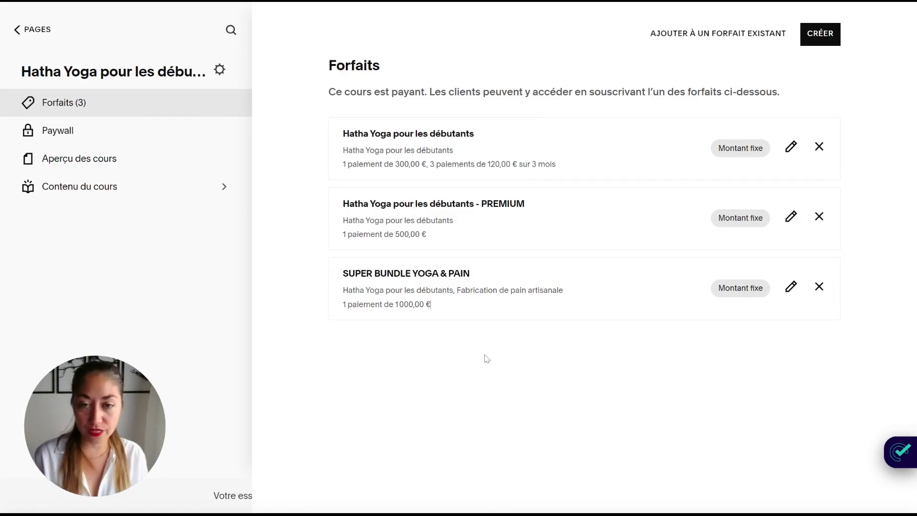
# Open the Accueil page for editing and rearrange its two plan blocks side by side, leaving room for a third at the right.
pyautogui.click(30, 29)
pyautogui.scroll(-8, 186, 122)
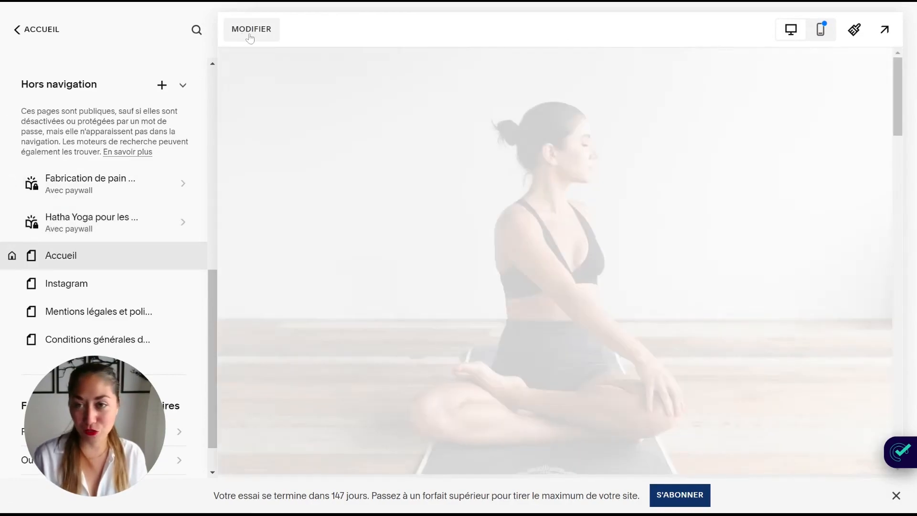
pyautogui.click(250, 33)
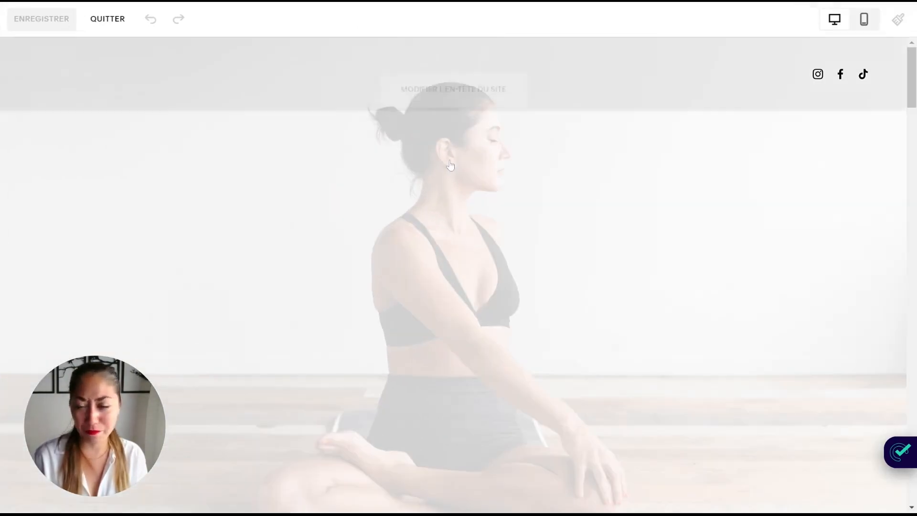
pyautogui.scroll(-10, 393, 163)
pyautogui.moveTo(393, 165); pyautogui.dragTo(453, 154)
pyautogui.moveTo(566, 154); pyautogui.dragTo(463, 154)
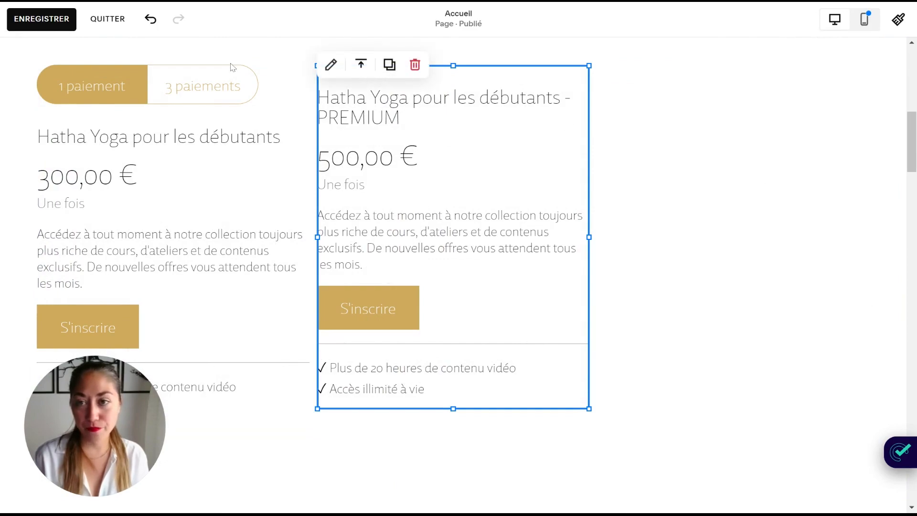
# Add a digital product block beside the Hatha Yoga PREMIUM plan as the third column and open its settings.
pyautogui.click(606, 149)
pyautogui.click(110, 62)
pyautogui.scroll(-7, 96, 248)
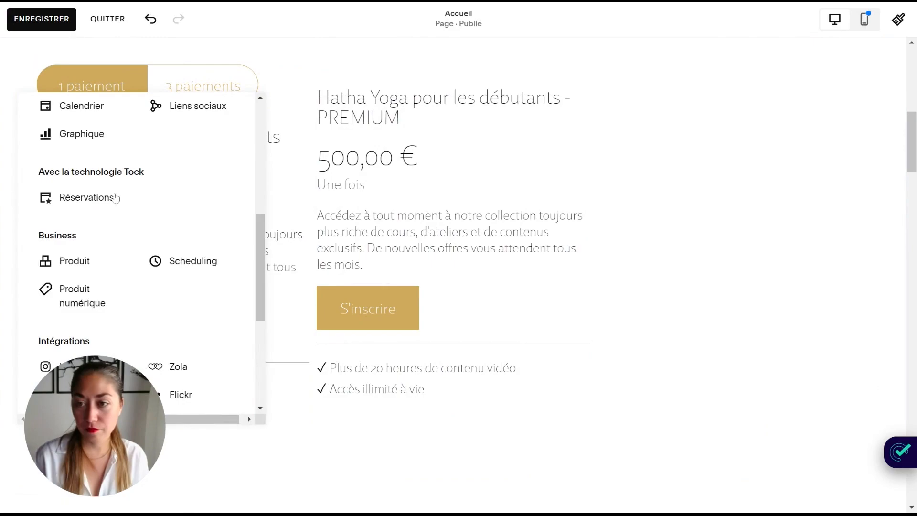
pyautogui.click(85, 306)
pyautogui.moveTo(146, 107); pyautogui.dragTo(612, 70)
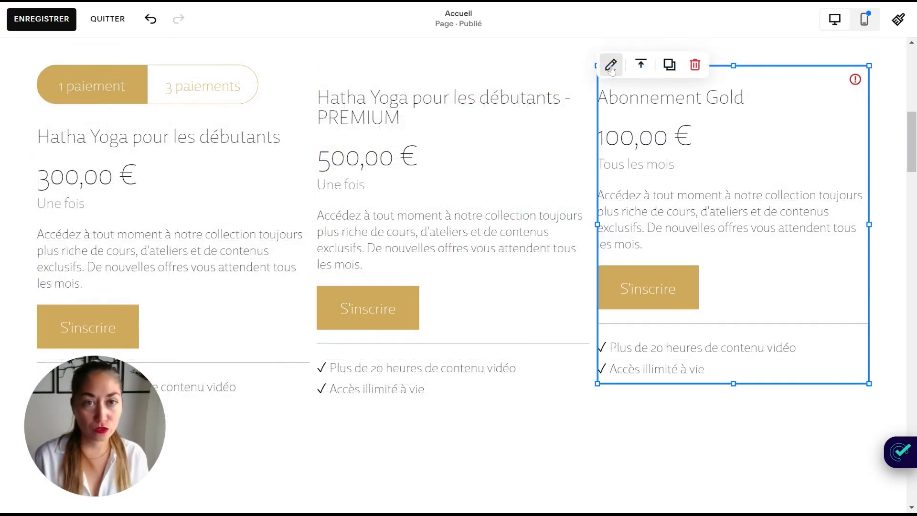
# Assign the SUPER BUNDLE YOGA & PAIN plan to the third block, save the page and exit editing.
pyautogui.click(743, 111)
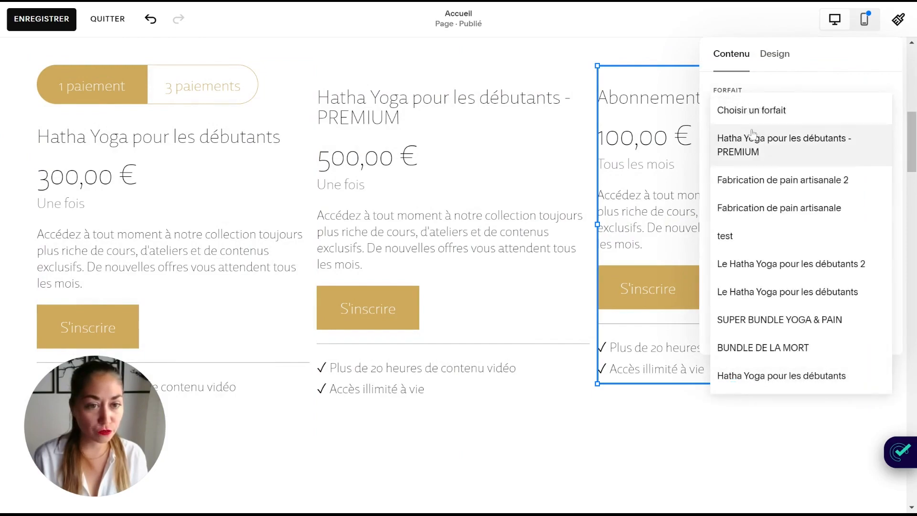
pyautogui.click(768, 320)
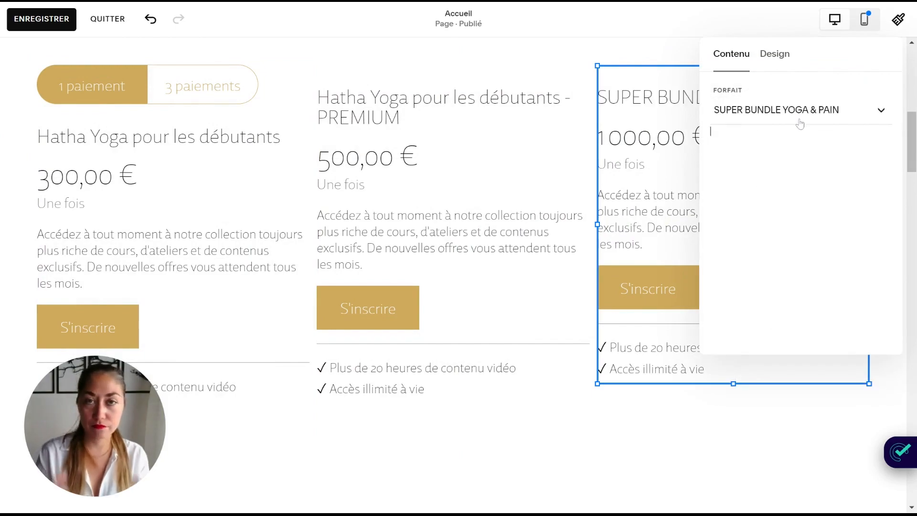
pyautogui.click(596, 58)
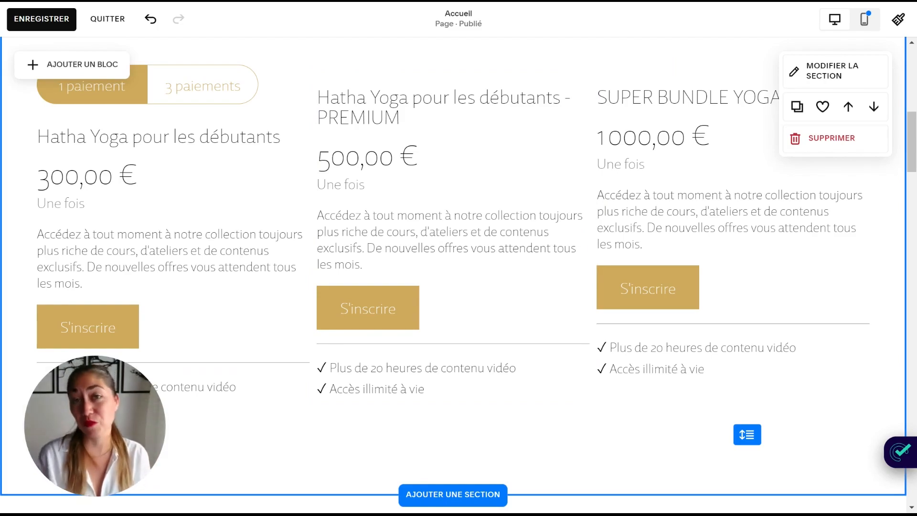
pyautogui.click(74, 18)
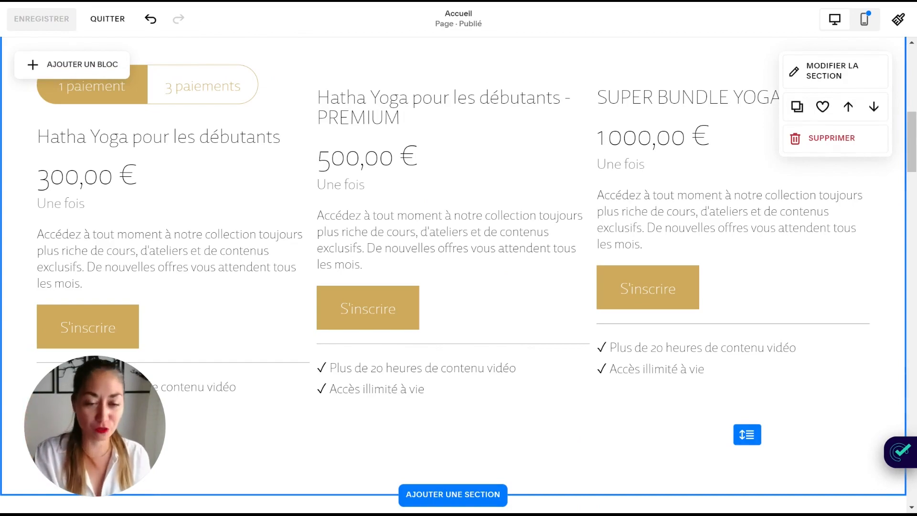
pyautogui.click(110, 20)
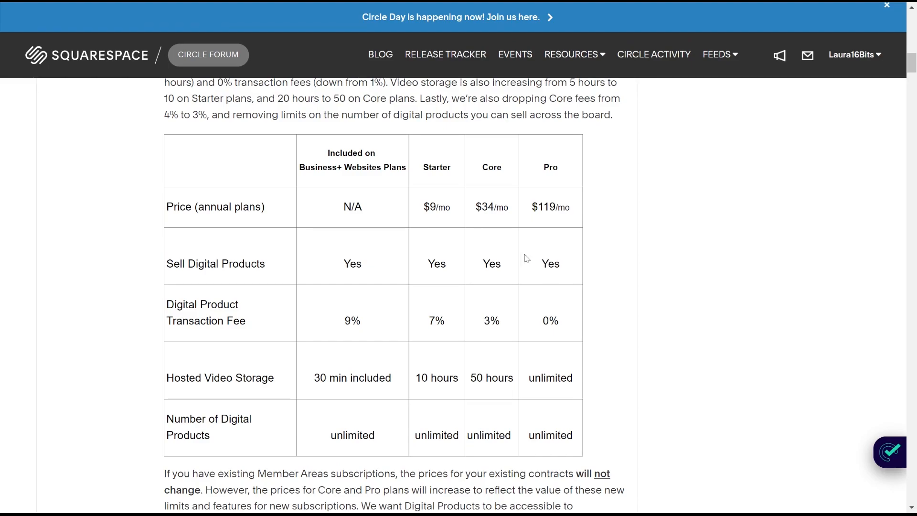
# On the Squarespace Circle Forum post, review the annual plan prices and hosted video storage rows of the pricing table.
pyautogui.moveTo(404, 211); pyautogui.dragTo(591, 211)
pyautogui.click(642, 280)
pyautogui.moveTo(315, 379); pyautogui.dragTo(648, 374)
pyautogui.click(648, 372)
pyautogui.moveTo(398, 386); pyautogui.dragTo(315, 384)
pyautogui.click(623, 358)
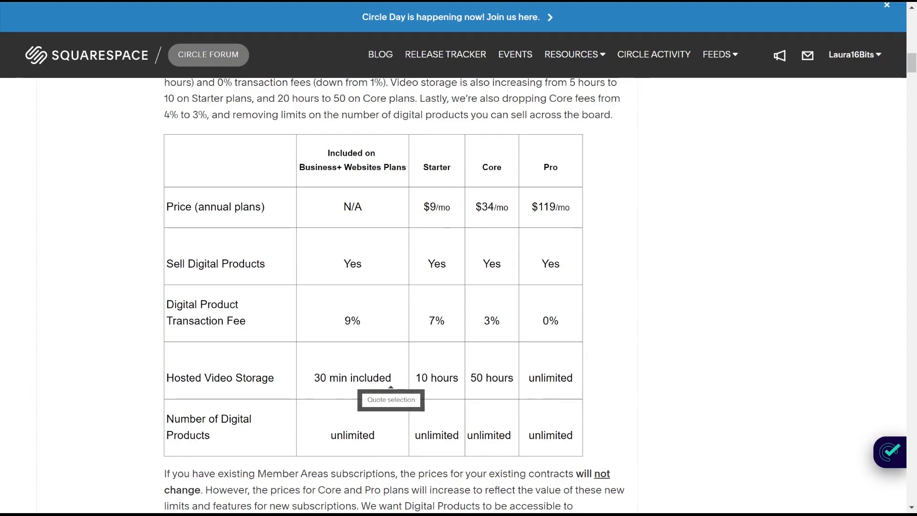
# Compare hosted video storage with the monthly price for the Starter, Core and Pro plans.
pyautogui.moveTo(414, 377); pyautogui.dragTo(459, 378)
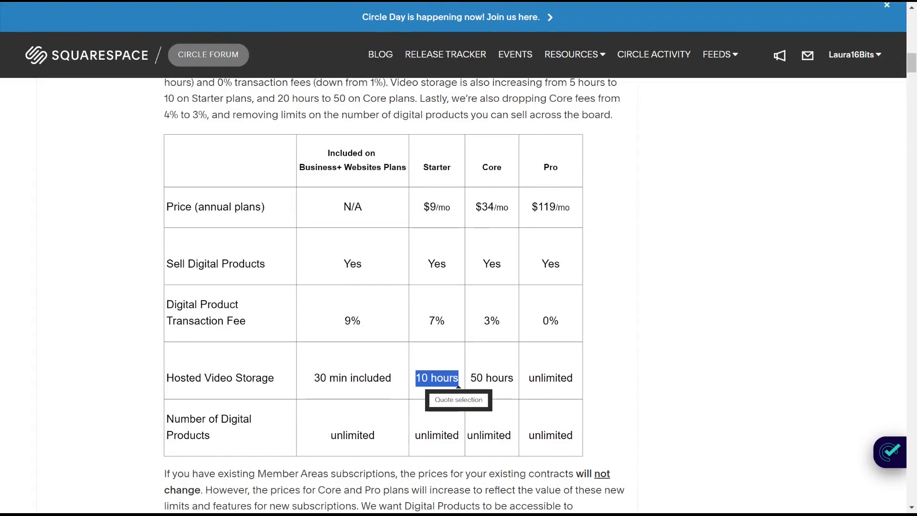
pyautogui.click(663, 356)
pyautogui.moveTo(451, 208); pyautogui.dragTo(425, 212)
pyautogui.click(633, 353)
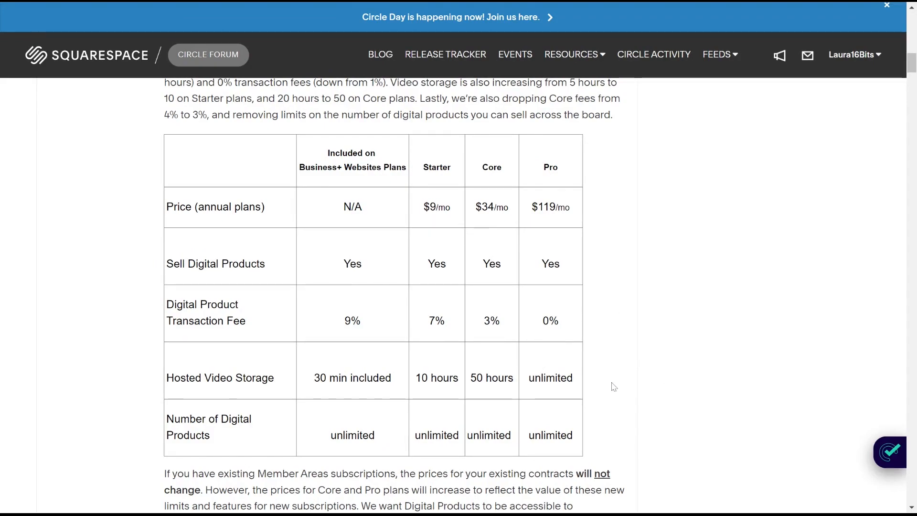
pyautogui.moveTo(514, 377); pyautogui.dragTo(471, 378)
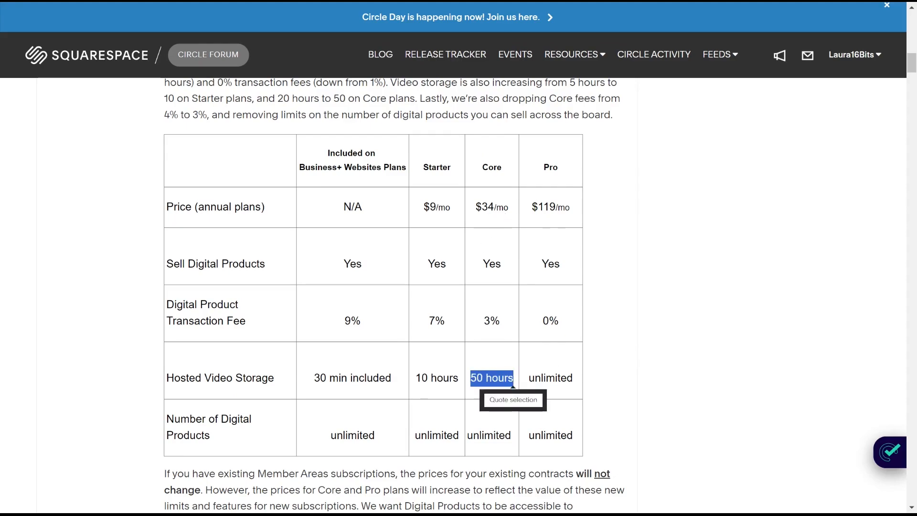
pyautogui.moveTo(507, 217); pyautogui.dragTo(474, 209)
pyautogui.click(651, 287)
pyautogui.moveTo(529, 378); pyautogui.dragTo(576, 377)
pyautogui.click(614, 328)
pyautogui.moveTo(532, 208); pyautogui.dragTo(566, 208)
pyautogui.click(617, 236)
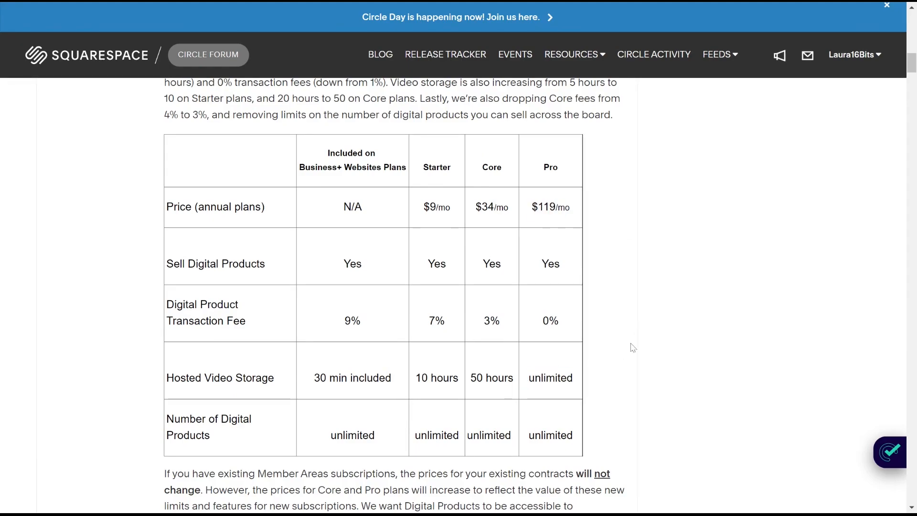
# Weigh the digital product transaction fees against monthly price and video storage, focusing on the Starter and Core plans.
pyautogui.moveTo(423, 207); pyautogui.dragTo(445, 207)
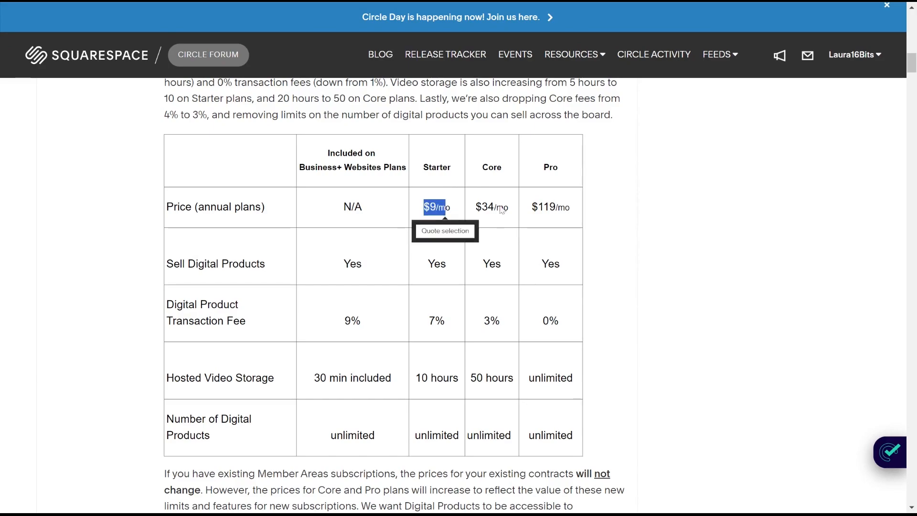
pyautogui.moveTo(537, 208); pyautogui.dragTo(558, 208)
pyautogui.click(651, 277)
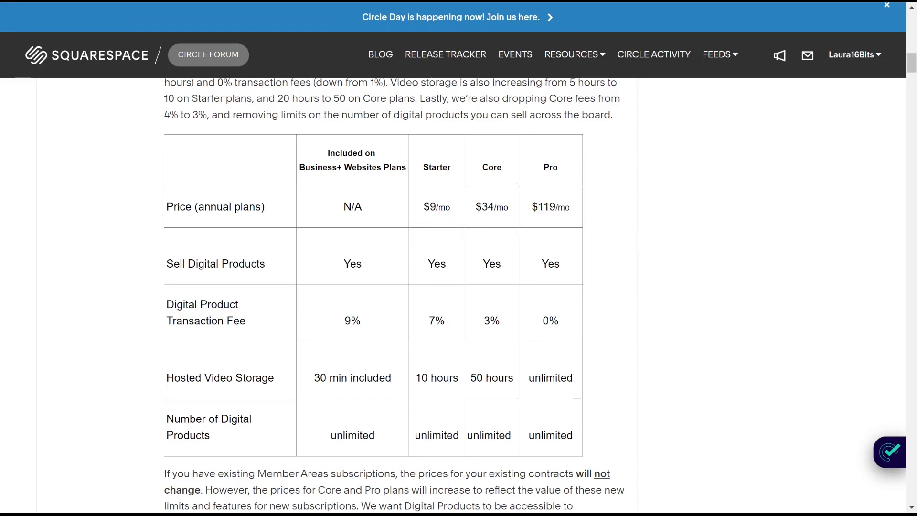
pyautogui.moveTo(343, 321); pyautogui.dragTo(500, 322)
pyautogui.click(612, 307)
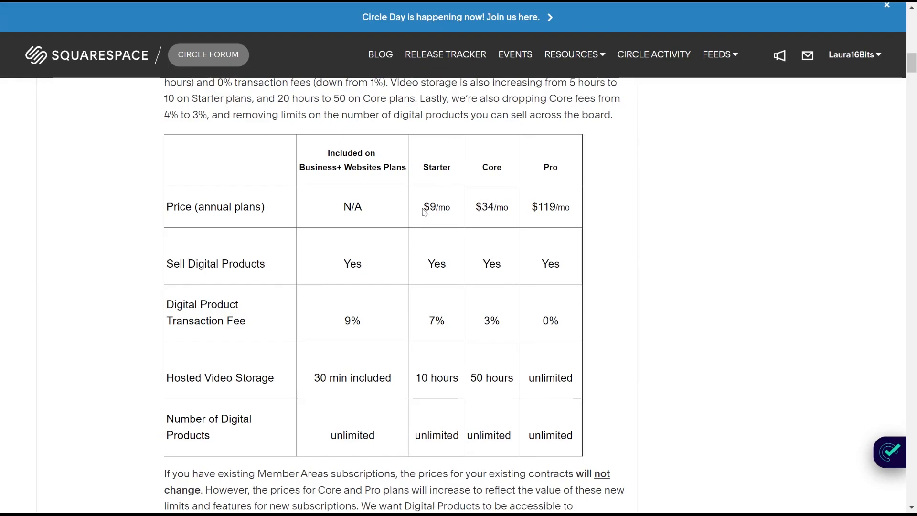
pyautogui.moveTo(428, 329); pyautogui.dragTo(452, 325)
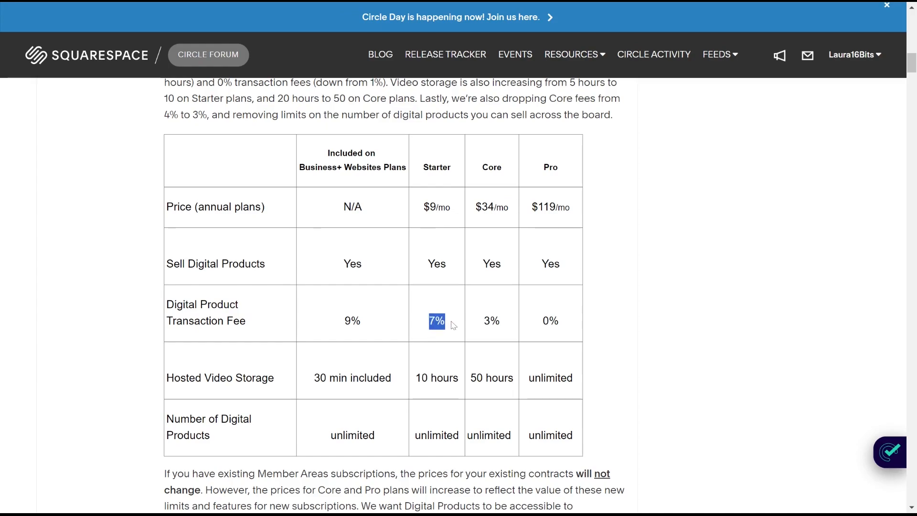
pyautogui.click(635, 314)
pyautogui.moveTo(423, 206); pyautogui.dragTo(453, 210)
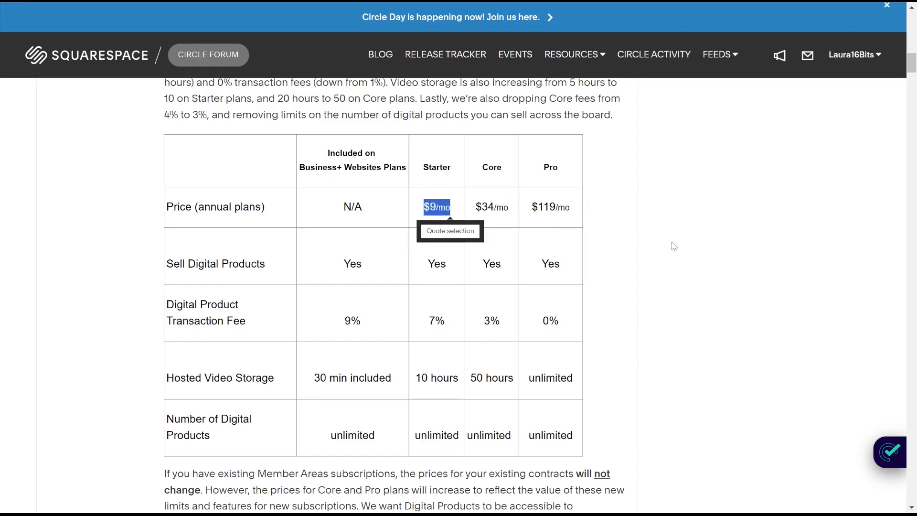
pyautogui.click(650, 235)
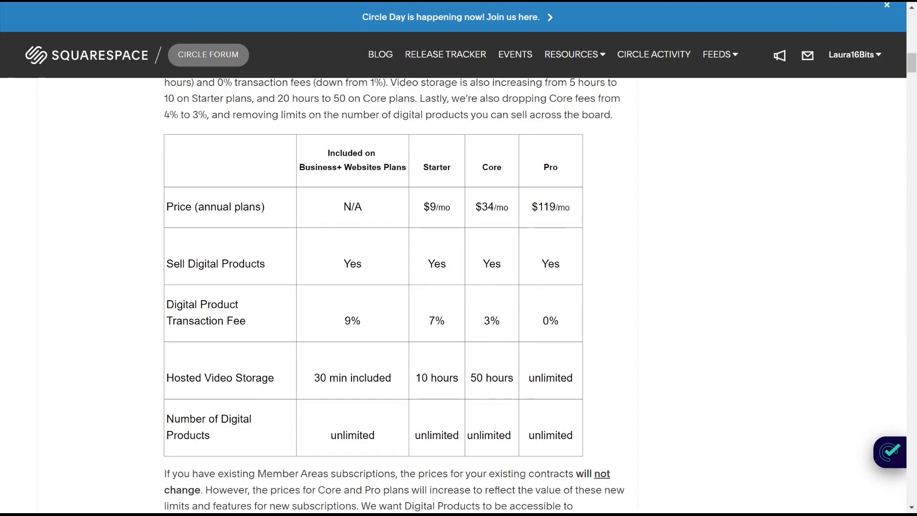
pyautogui.moveTo(470, 378); pyautogui.dragTo(524, 384)
pyautogui.click(526, 384)
pyautogui.moveTo(504, 321); pyautogui.dragTo(483, 321)
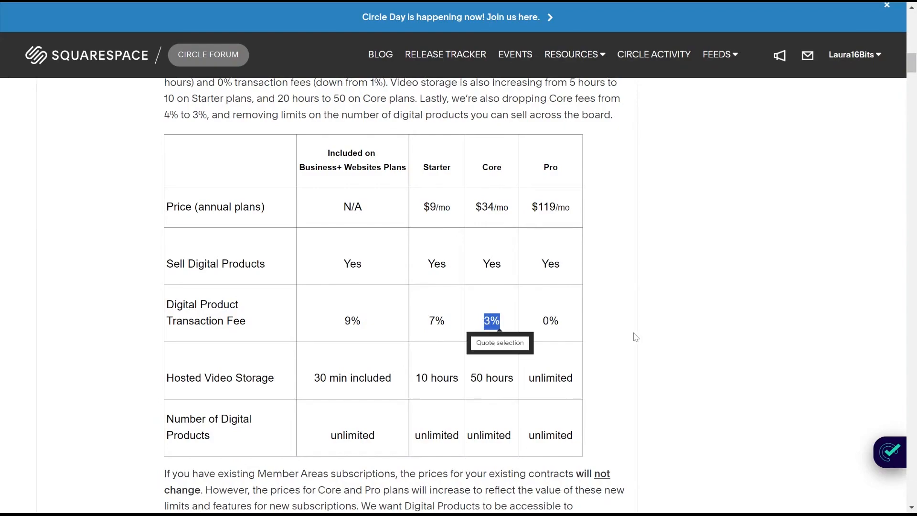
pyautogui.click(622, 326)
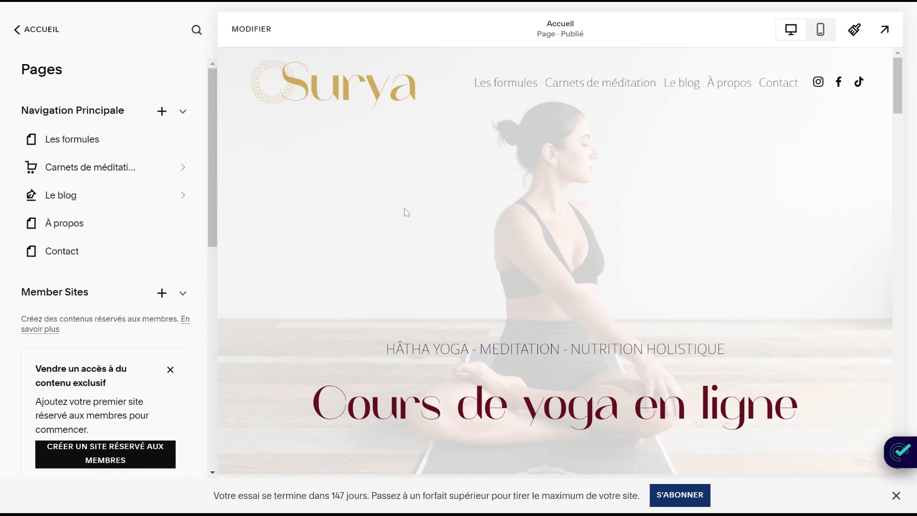
# Back in the Squarespace site editor, open the Hatha Yoga course content and inspect the course title font on its first lesson.
pyautogui.scroll(-10, 105, 251)
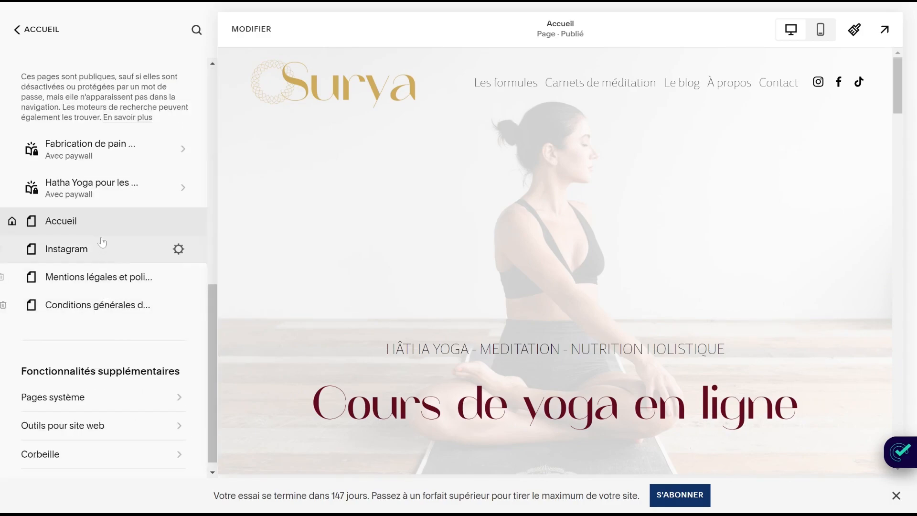
pyautogui.click(96, 184)
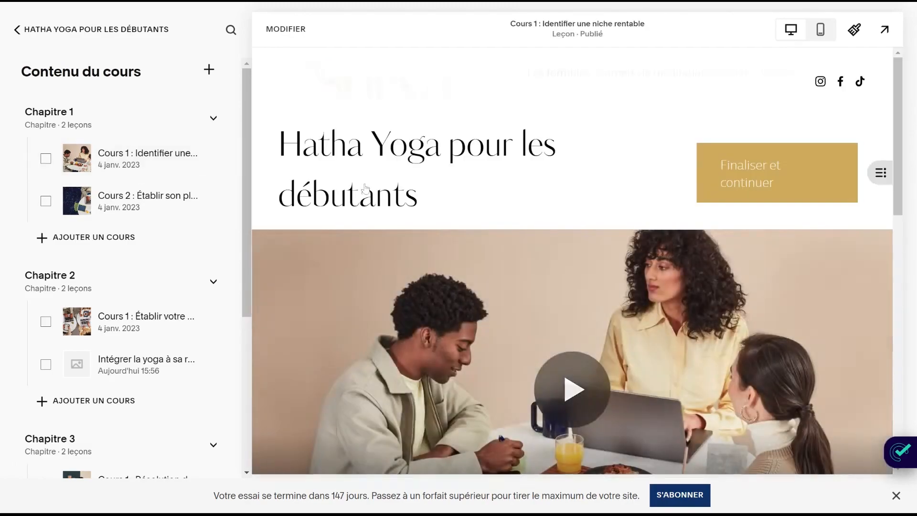
pyautogui.moveTo(279, 146); pyautogui.dragTo(462, 207)
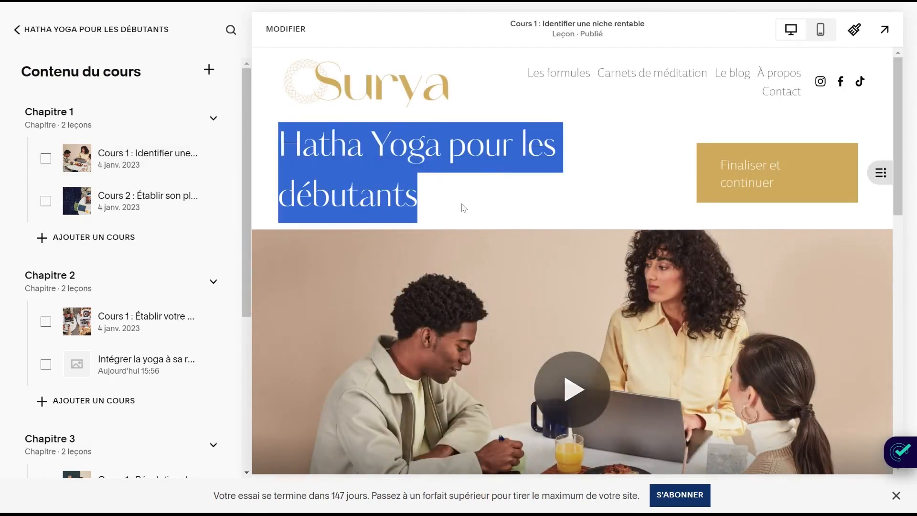
pyautogui.click(417, 205)
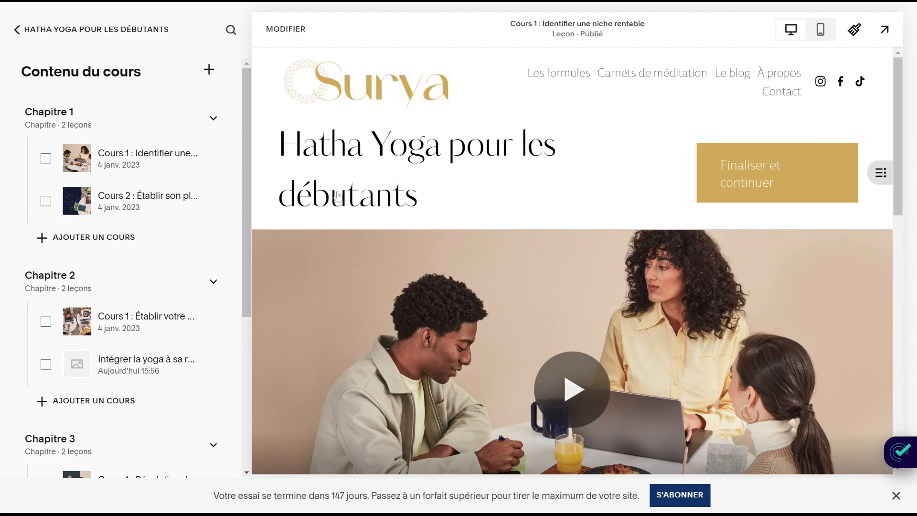
# Open the website's custom CSS editor with the course's first lesson showing in the preview.
pyautogui.click(17, 30)
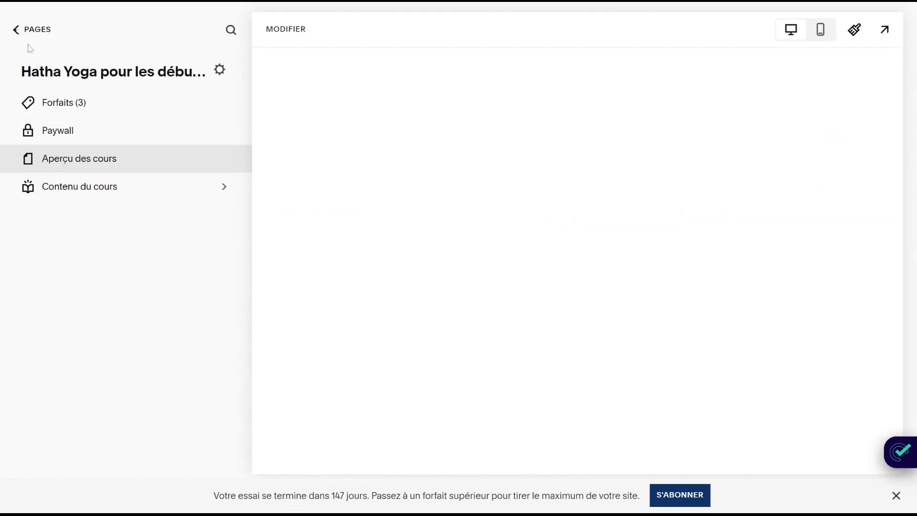
pyautogui.click(15, 30)
pyautogui.moveTo(212, 145); pyautogui.dragTo(224, 396)
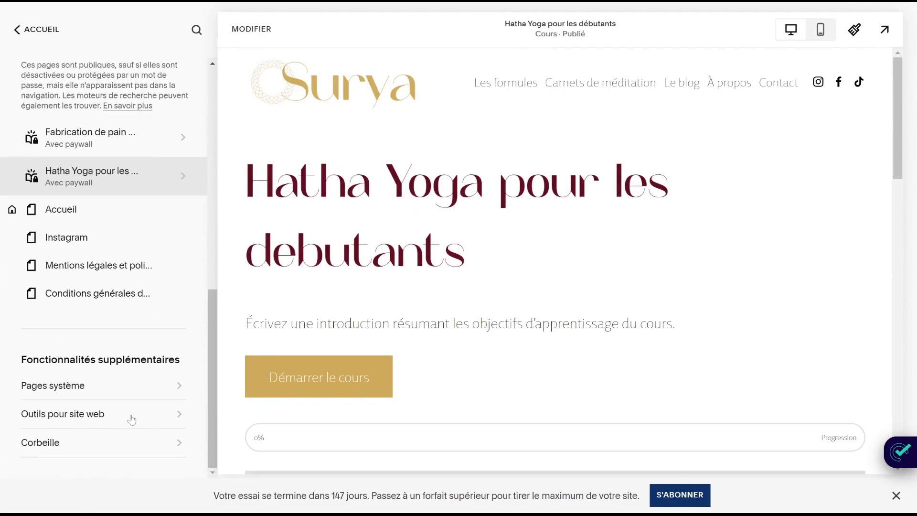
pyautogui.click(82, 420)
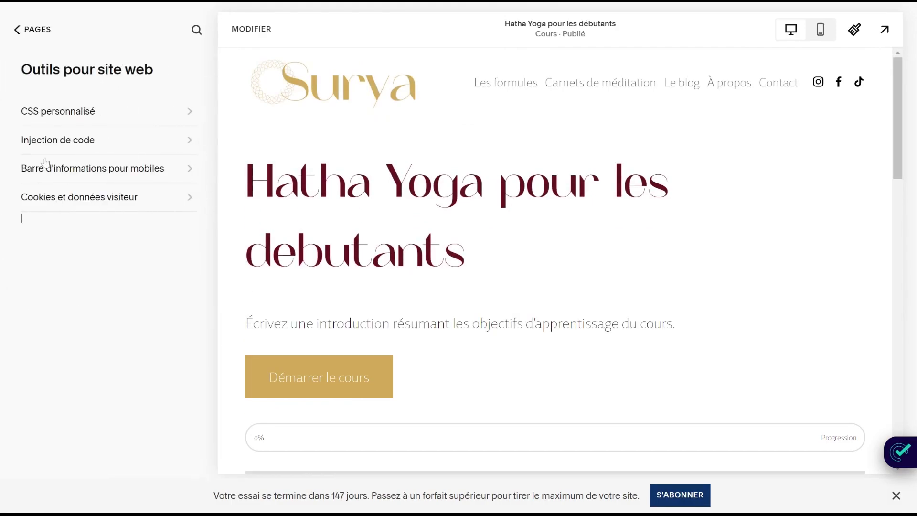
pyautogui.click(59, 114)
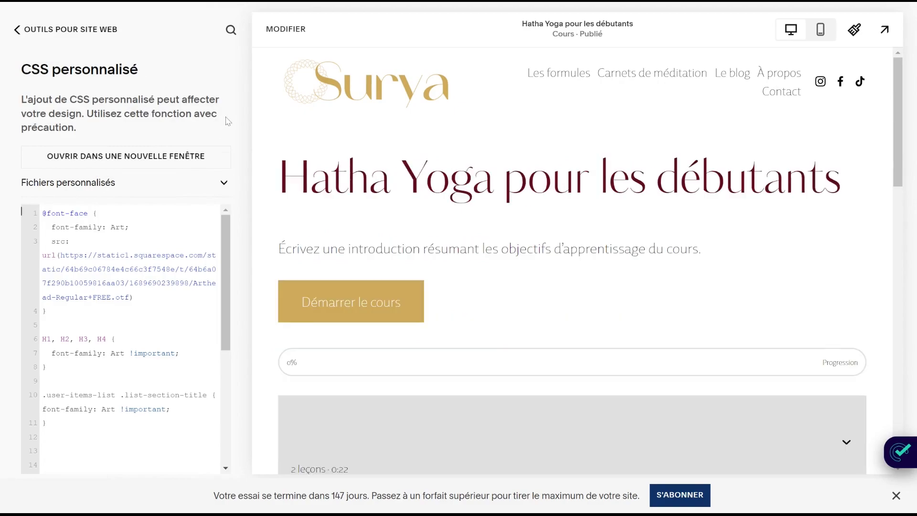
pyautogui.scroll(-5, 527, 257)
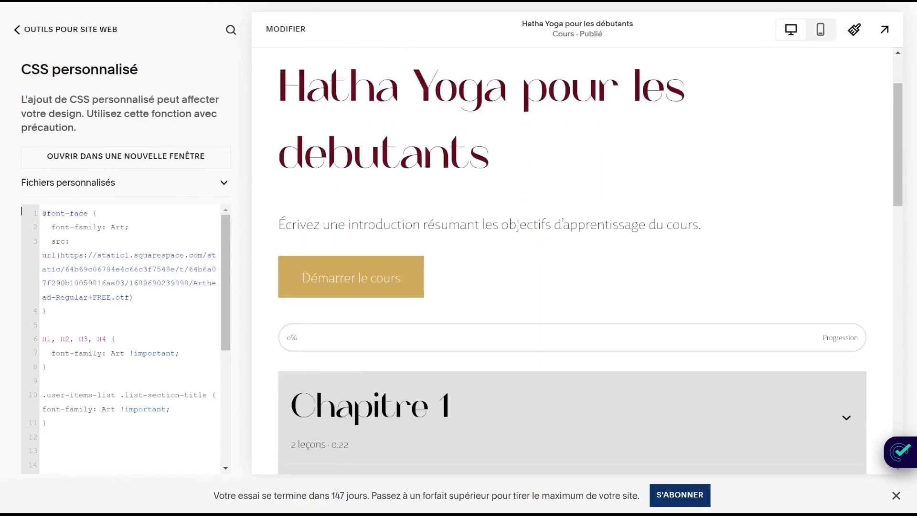
pyautogui.click(392, 323)
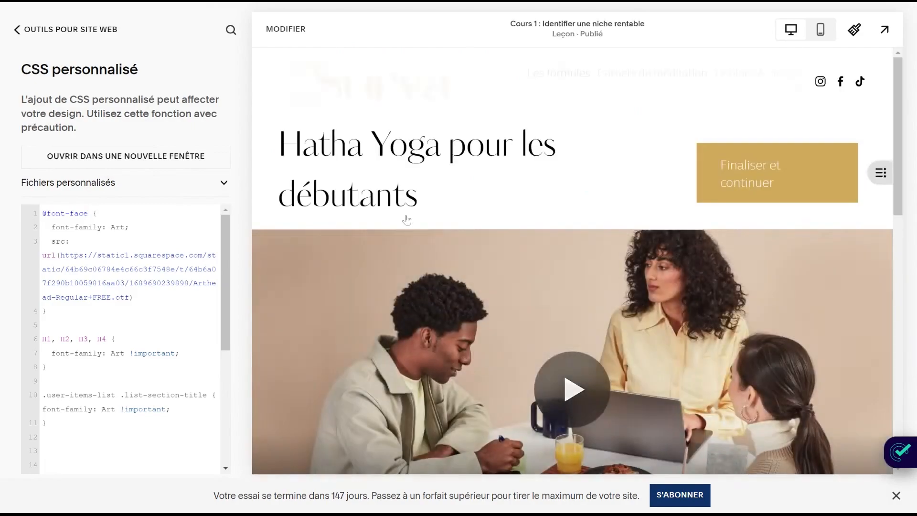
# Review the custom CSS rules that load the Art font and apply it to headings and list section titles.
pyautogui.moveTo(42, 213); pyautogui.dragTo(110, 297)
pyautogui.click(135, 297)
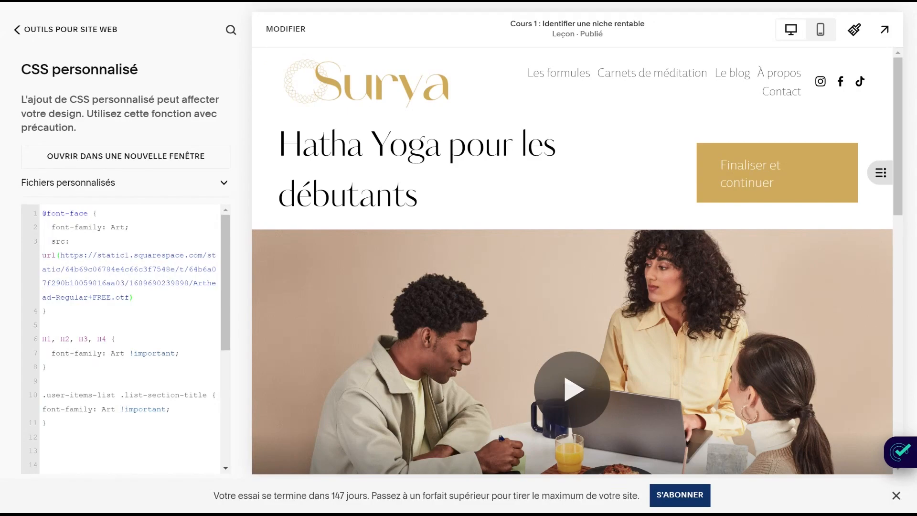
pyautogui.moveTo(42, 338); pyautogui.dragTo(46, 423)
pyautogui.click(46, 366)
pyautogui.click(46, 423)
pyautogui.scroll(-2, 230, 331)
# Add the selector .course-item__course-title below the list section title rule to target the course title on lesson pages.
pyautogui.click(124, 345)
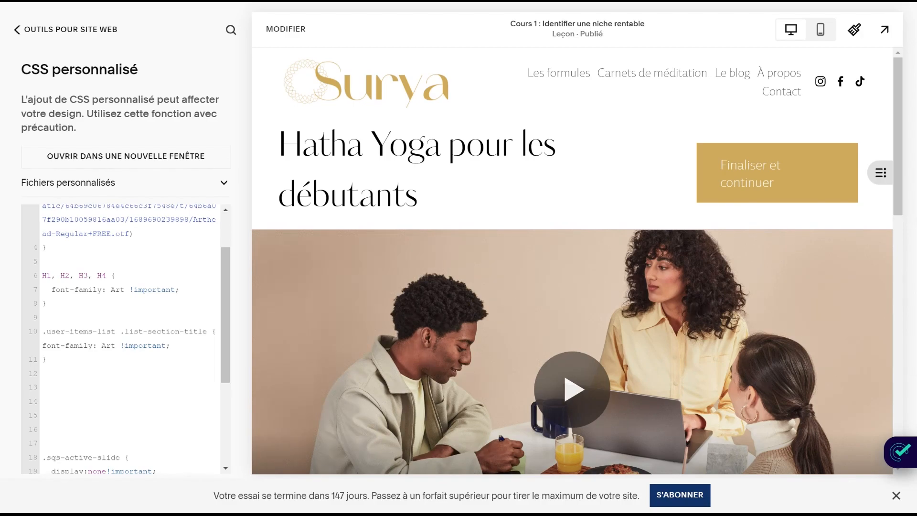
pyautogui.write('.course-item__course-title')
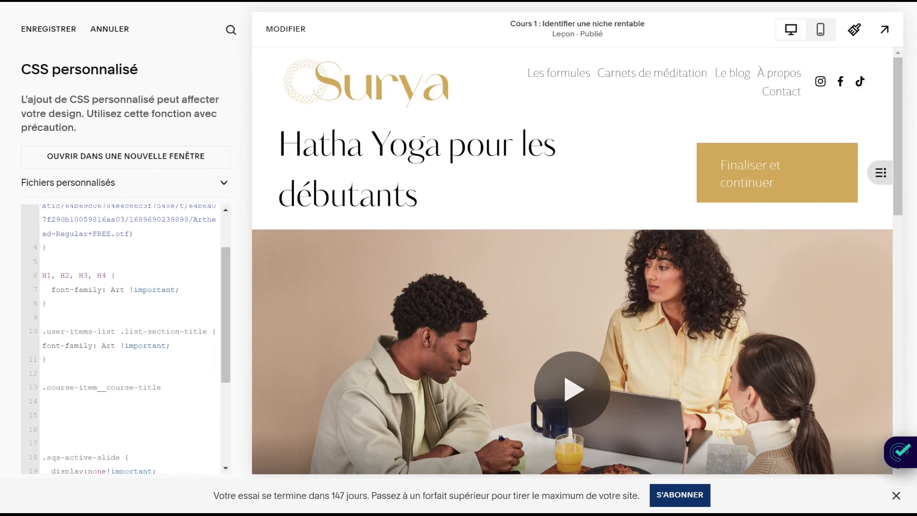
pyautogui.moveTo(263, 141); pyautogui.dragTo(443, 219)
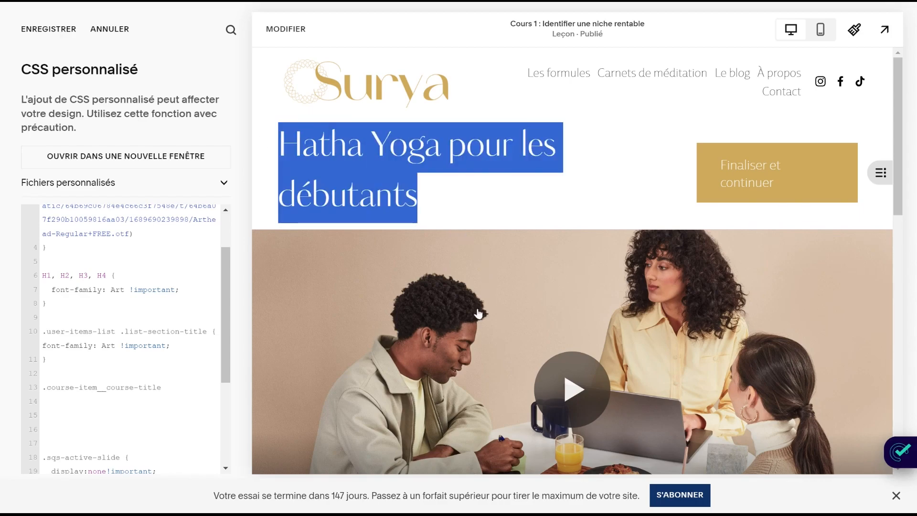
pyautogui.click(161, 331)
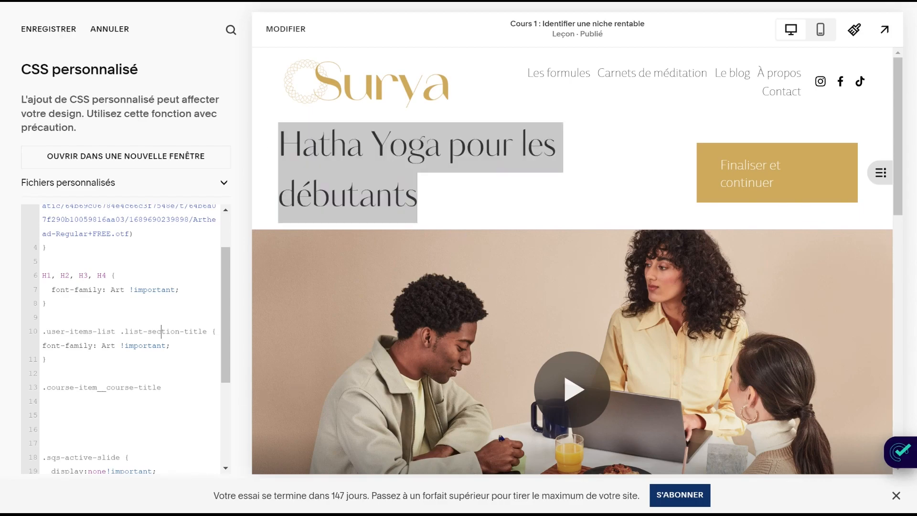
# Copy the heading rule's font-family: Art !important block onto the course title selector, save the CSS and check the lesson title.
pyautogui.moveTo(47, 304); pyautogui.dragTo(106, 276)
pyautogui.hotkey('ctrl', 'c')
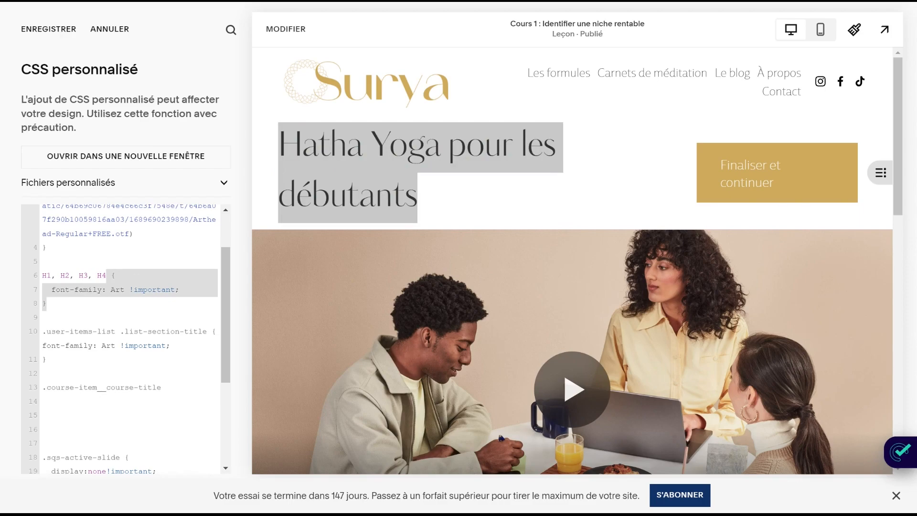
pyautogui.click(166, 388)
pyautogui.hotkey('ctrl', 'v')
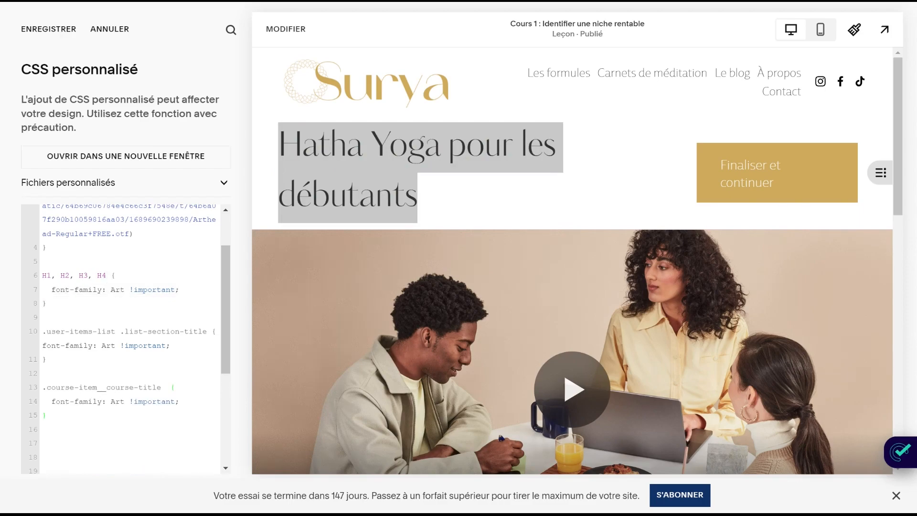
pyautogui.click(48, 29)
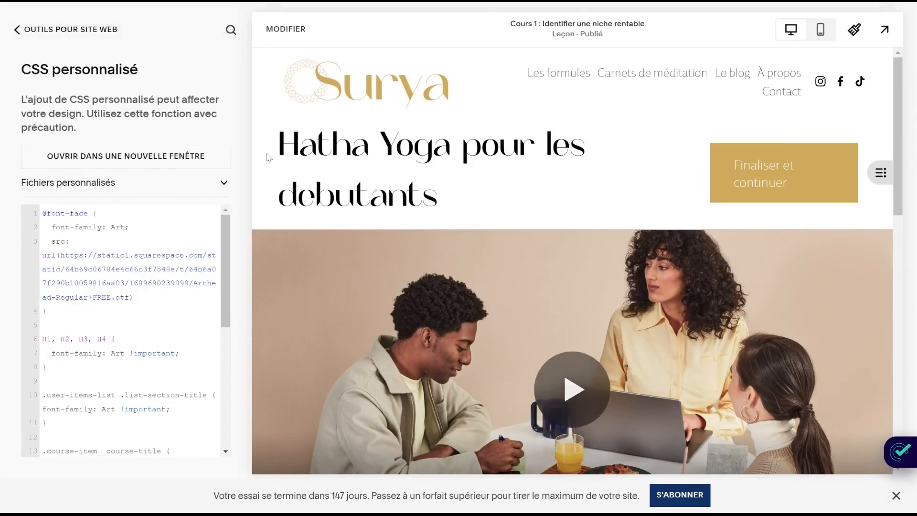
pyautogui.moveTo(269, 158); pyautogui.dragTo(456, 203)
pyautogui.click(474, 204)
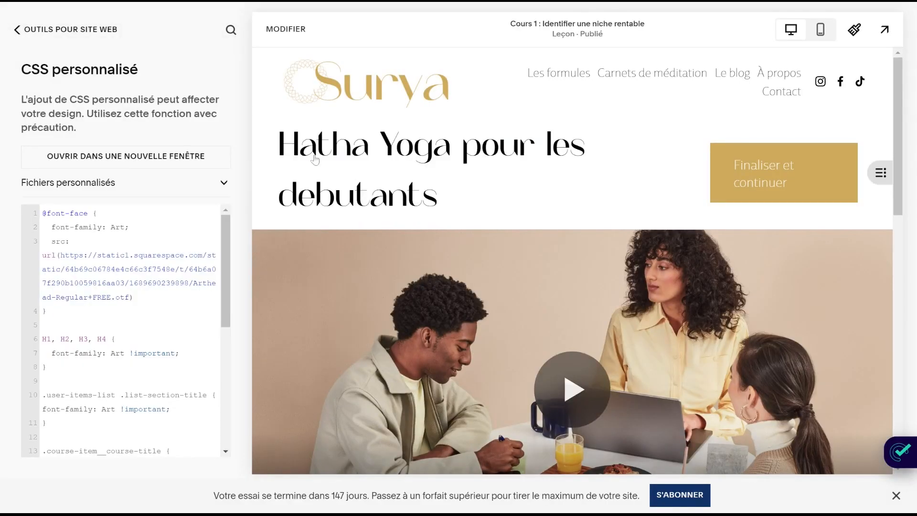